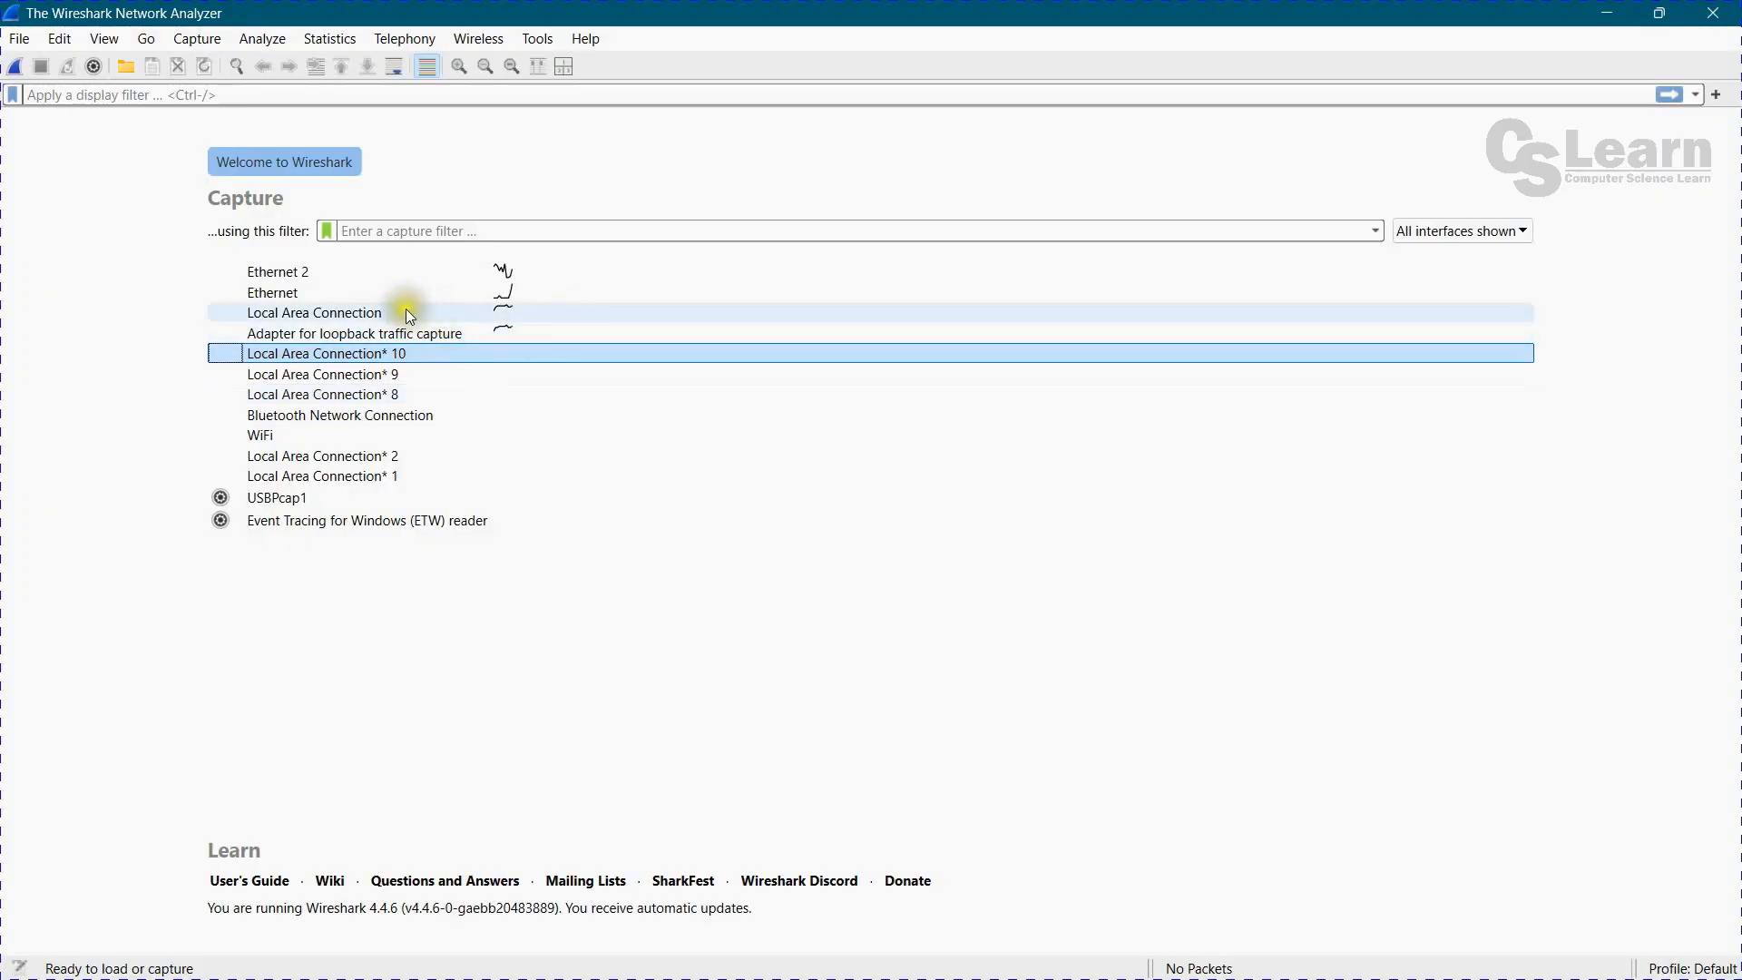
Compare the traffic activity of the available capture interfaces and examine the addresses of Ethernet 2.
mouse_move(402, 312)
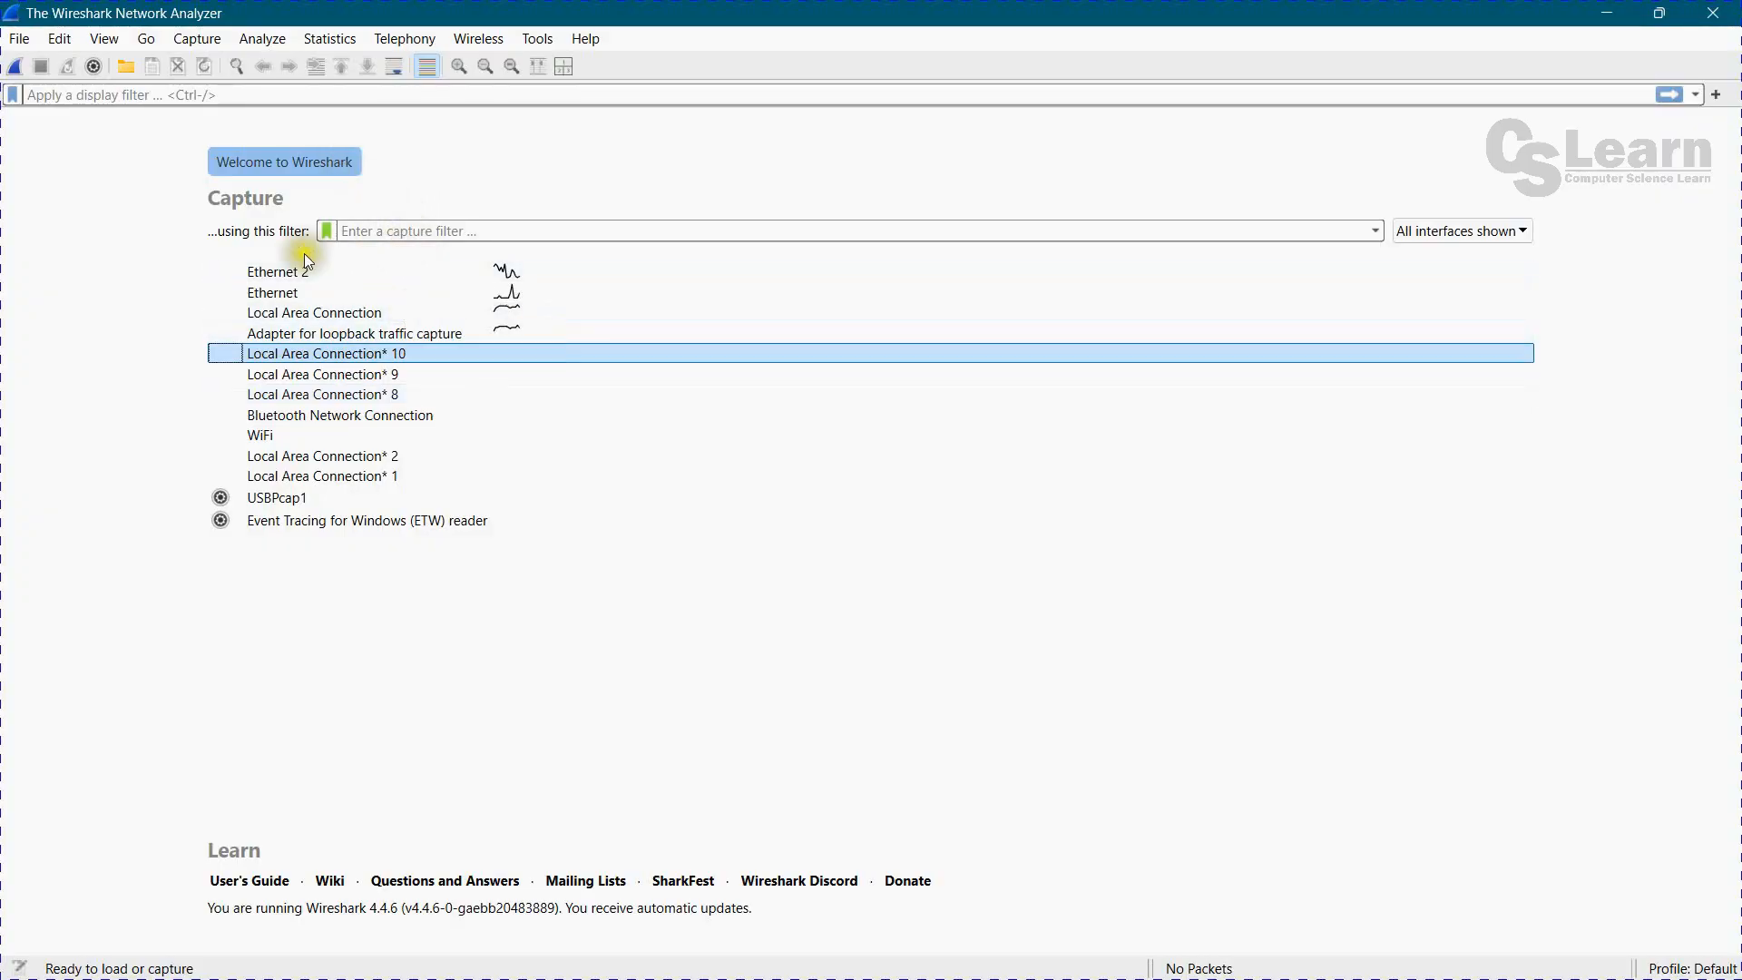
click(352, 273)
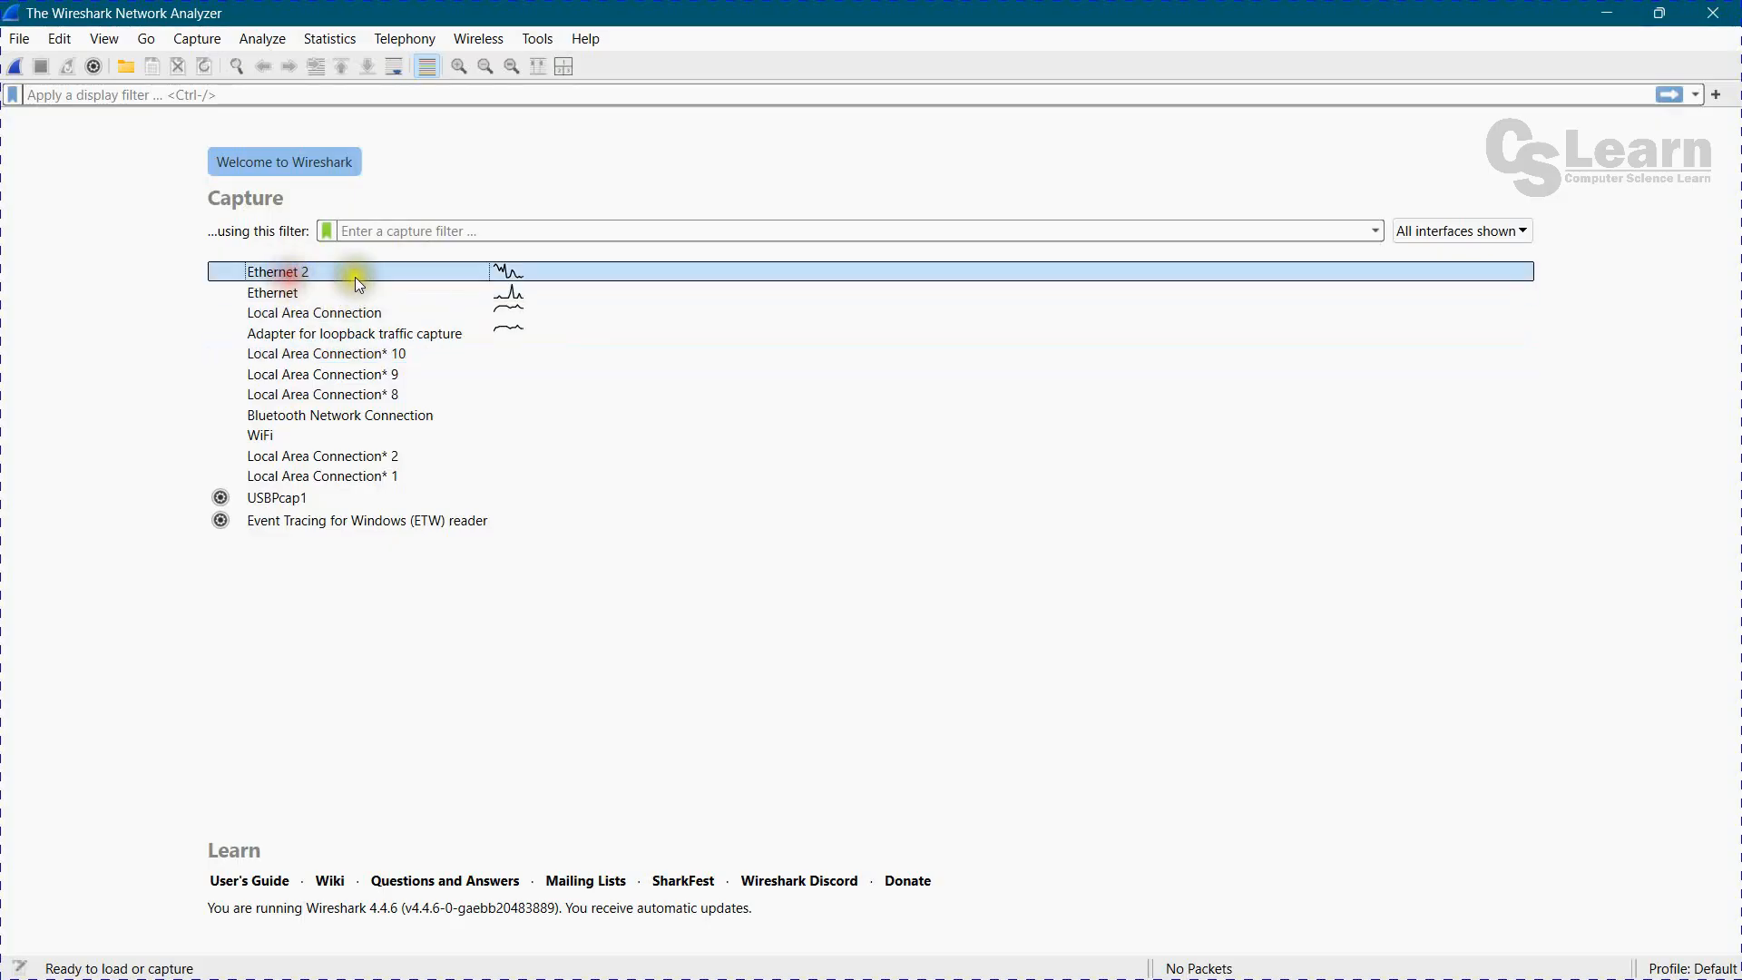
key(Down)
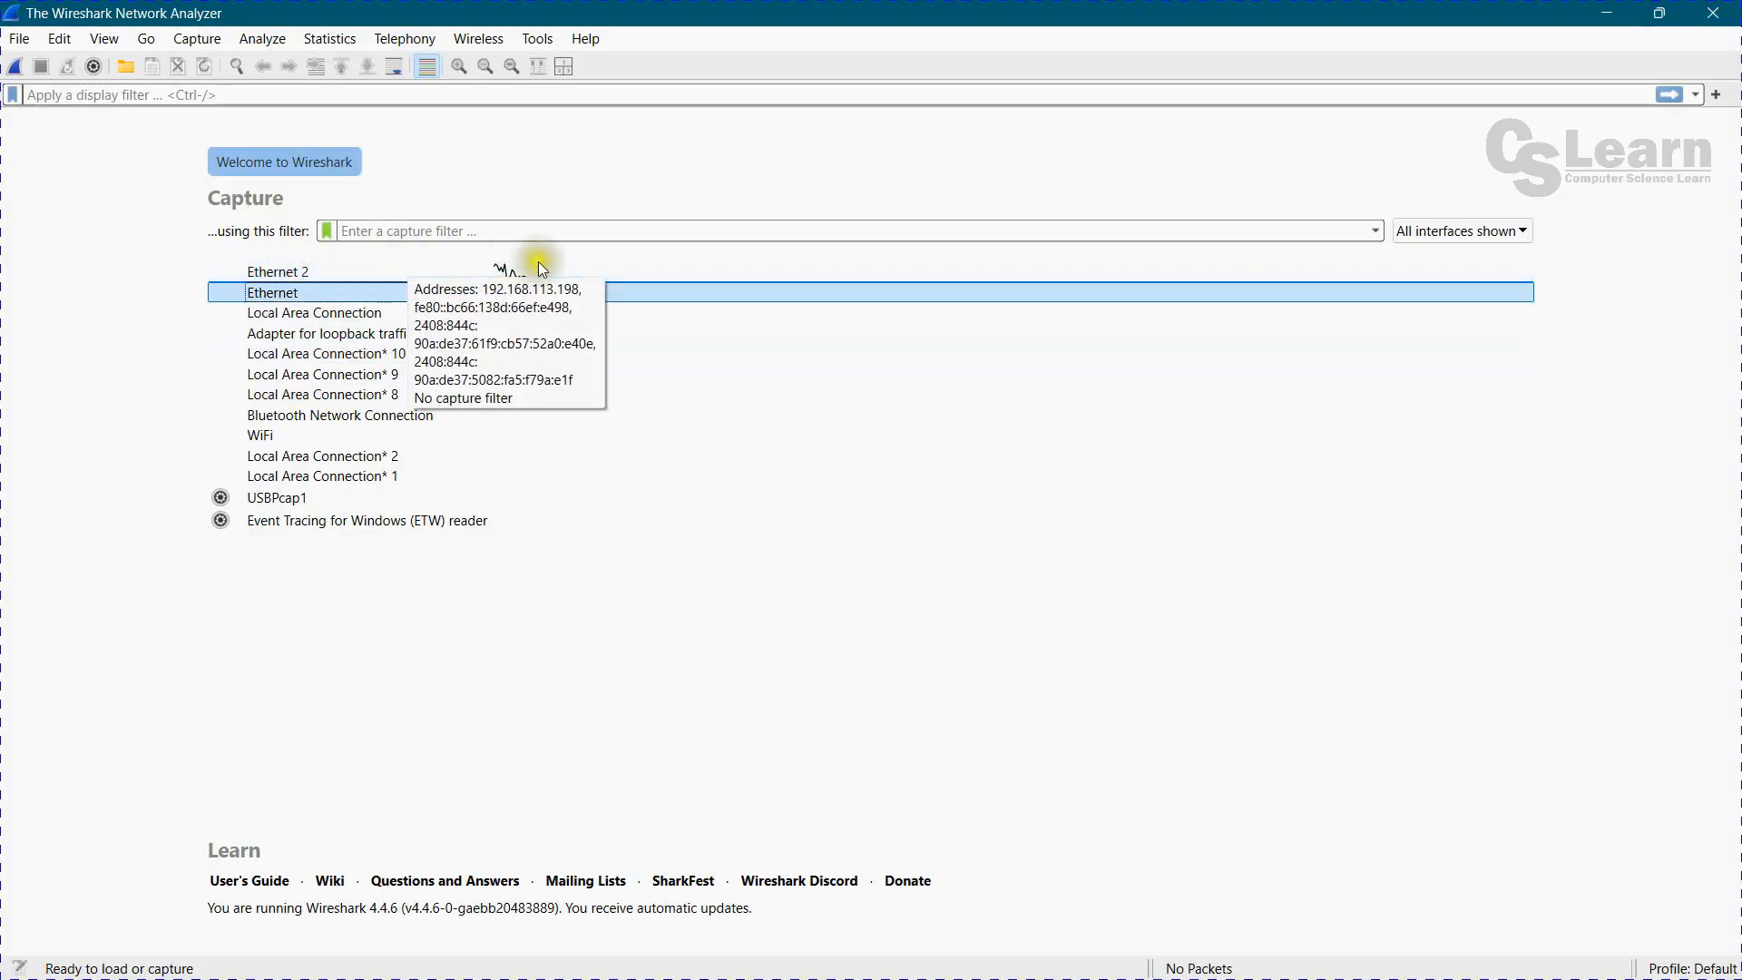
key(Down)
key(Down)
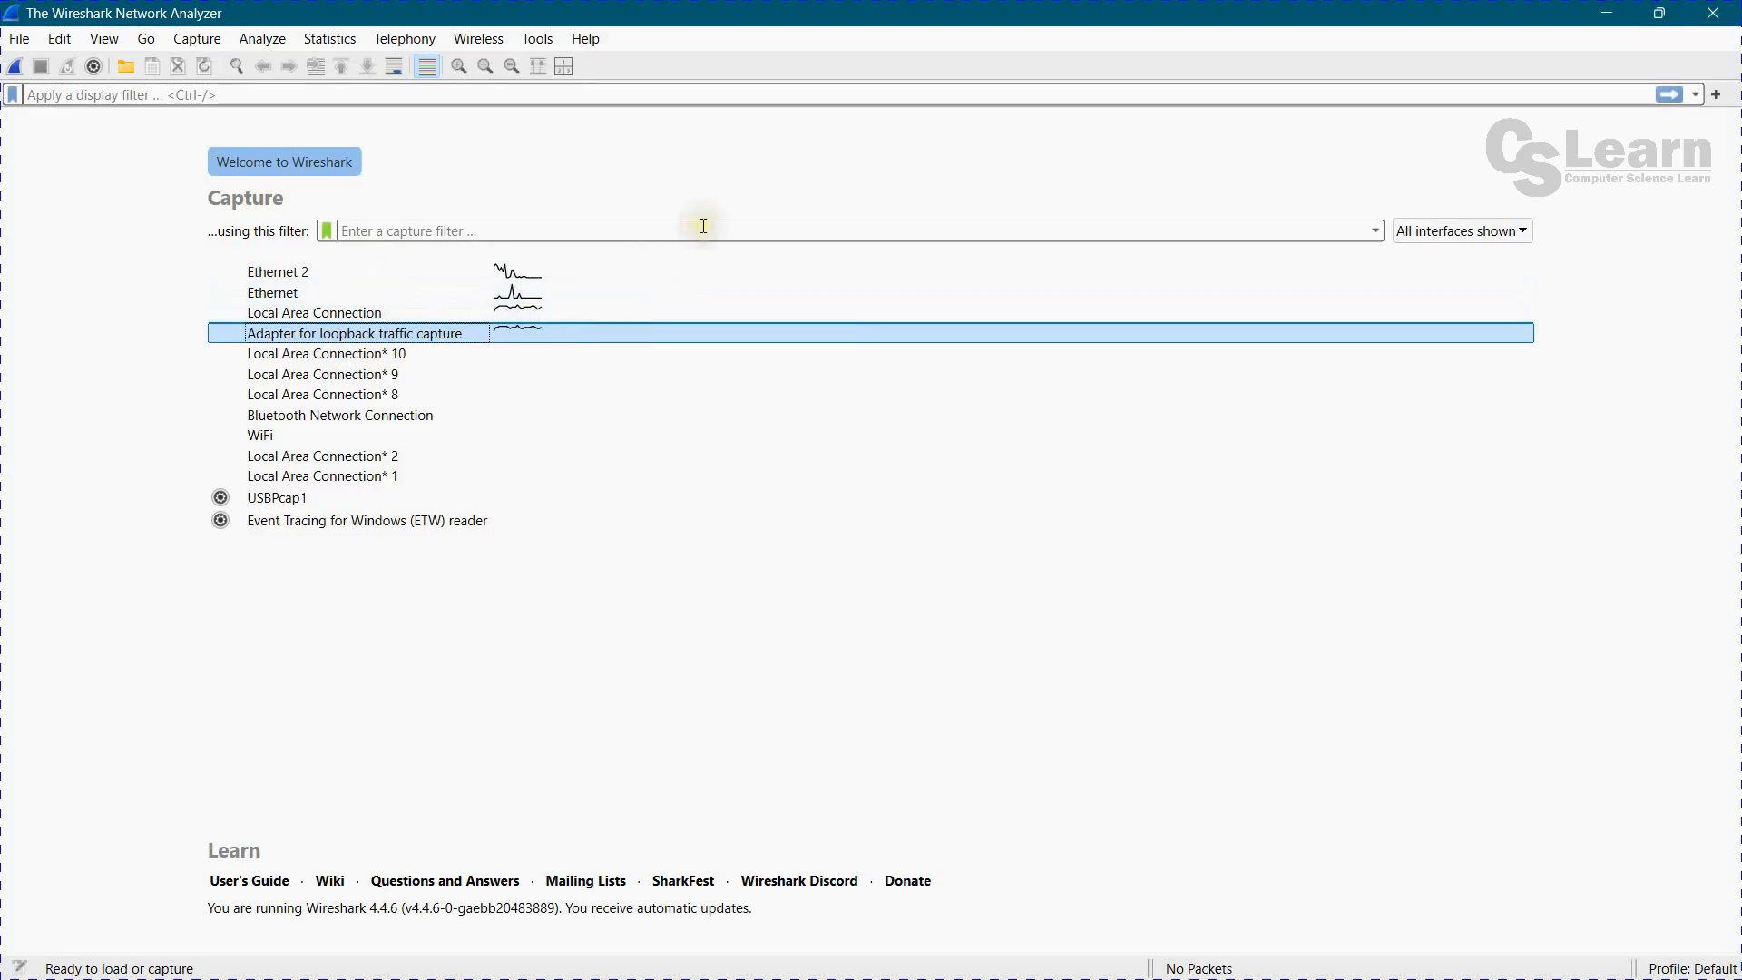
key(Up)
key(Up)
key(Up)
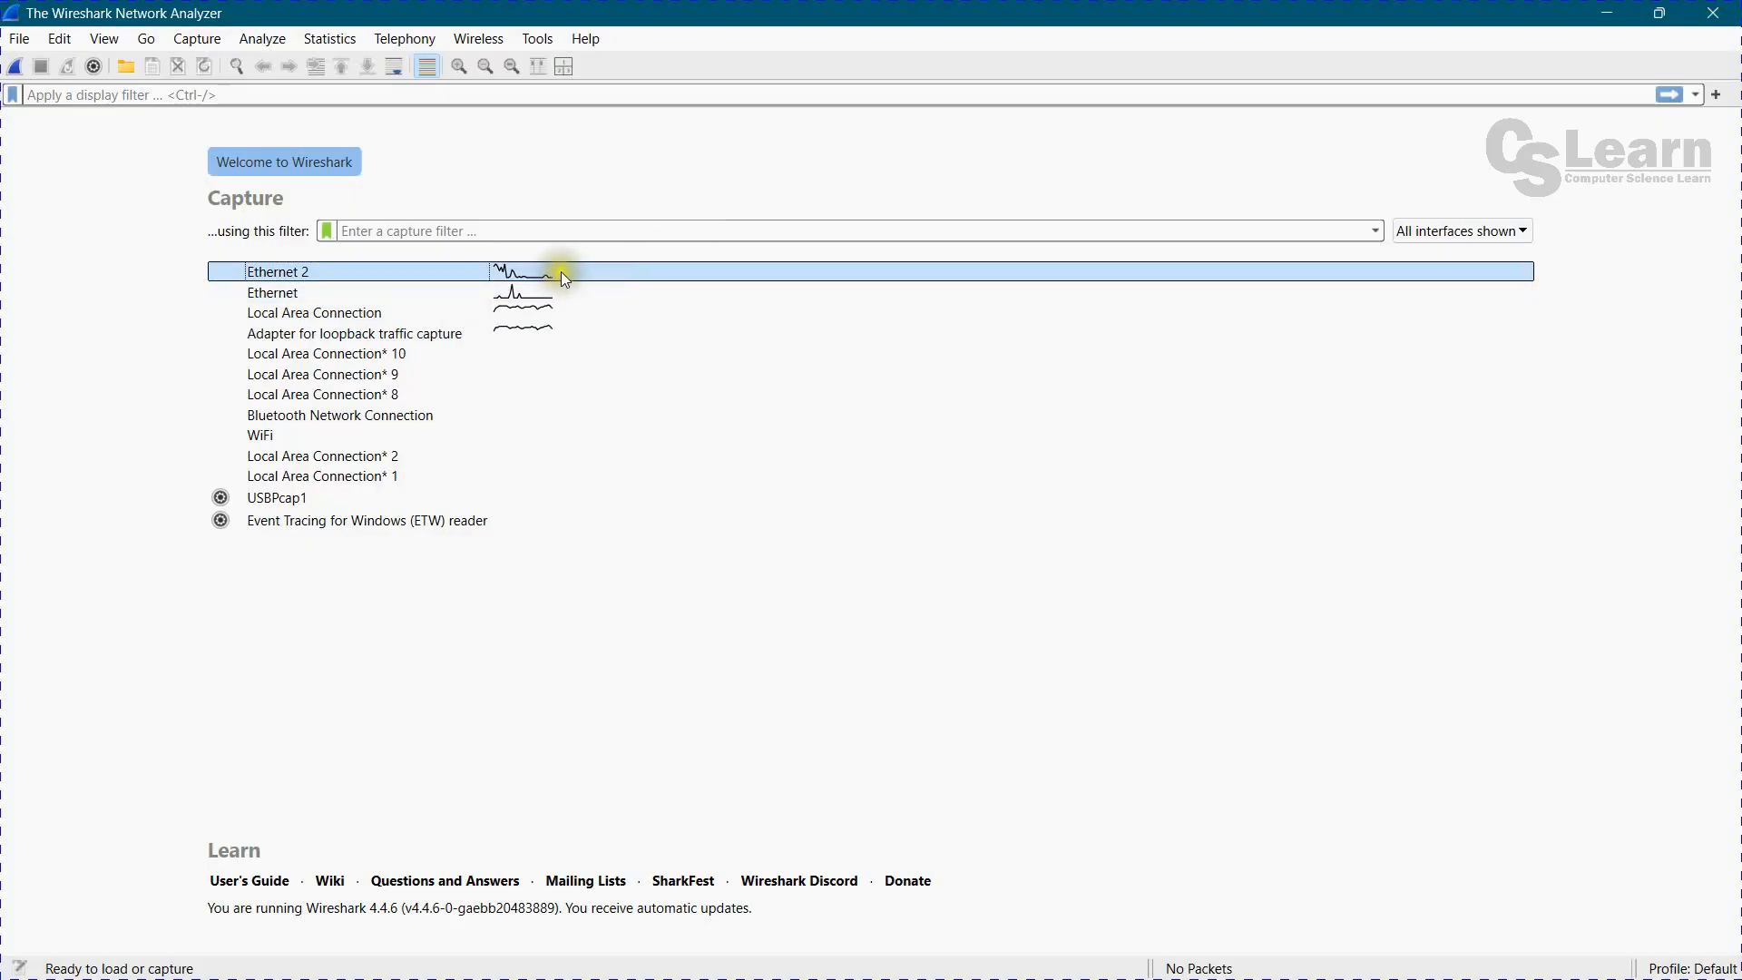
mouse_move(575, 263)
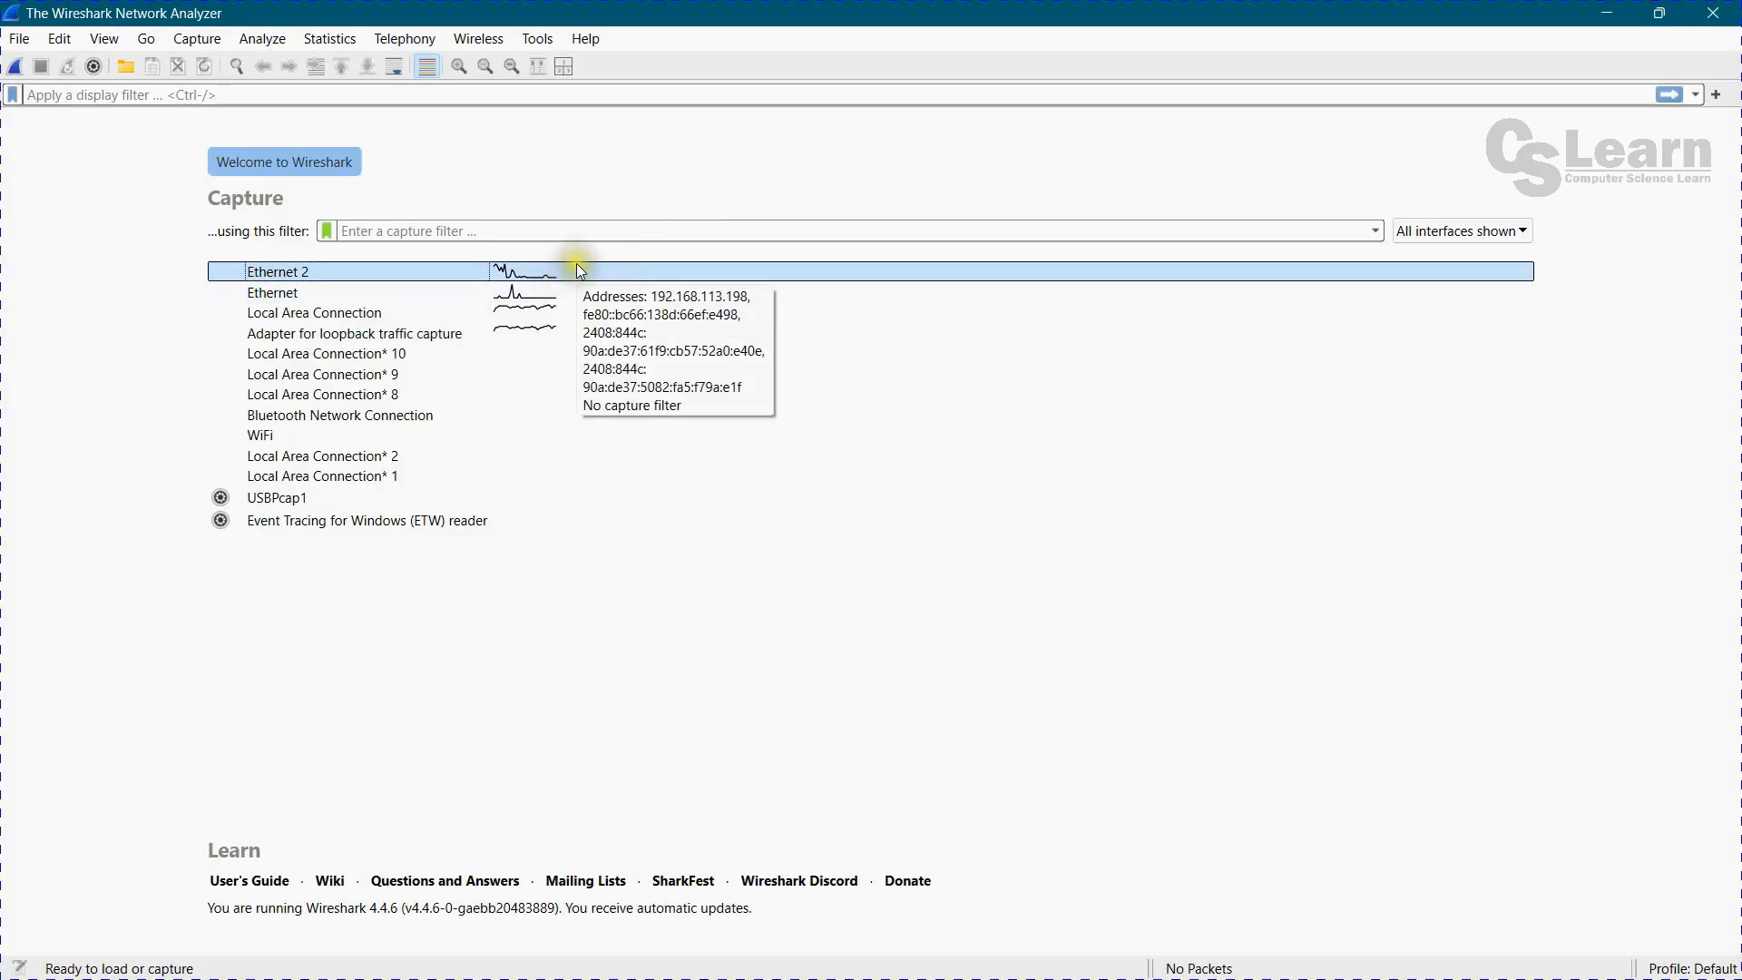
Start a live packet capture on the Ethernet 2 interface and stop it after packets have been collected.
click(607, 271)
double_click(607, 271)
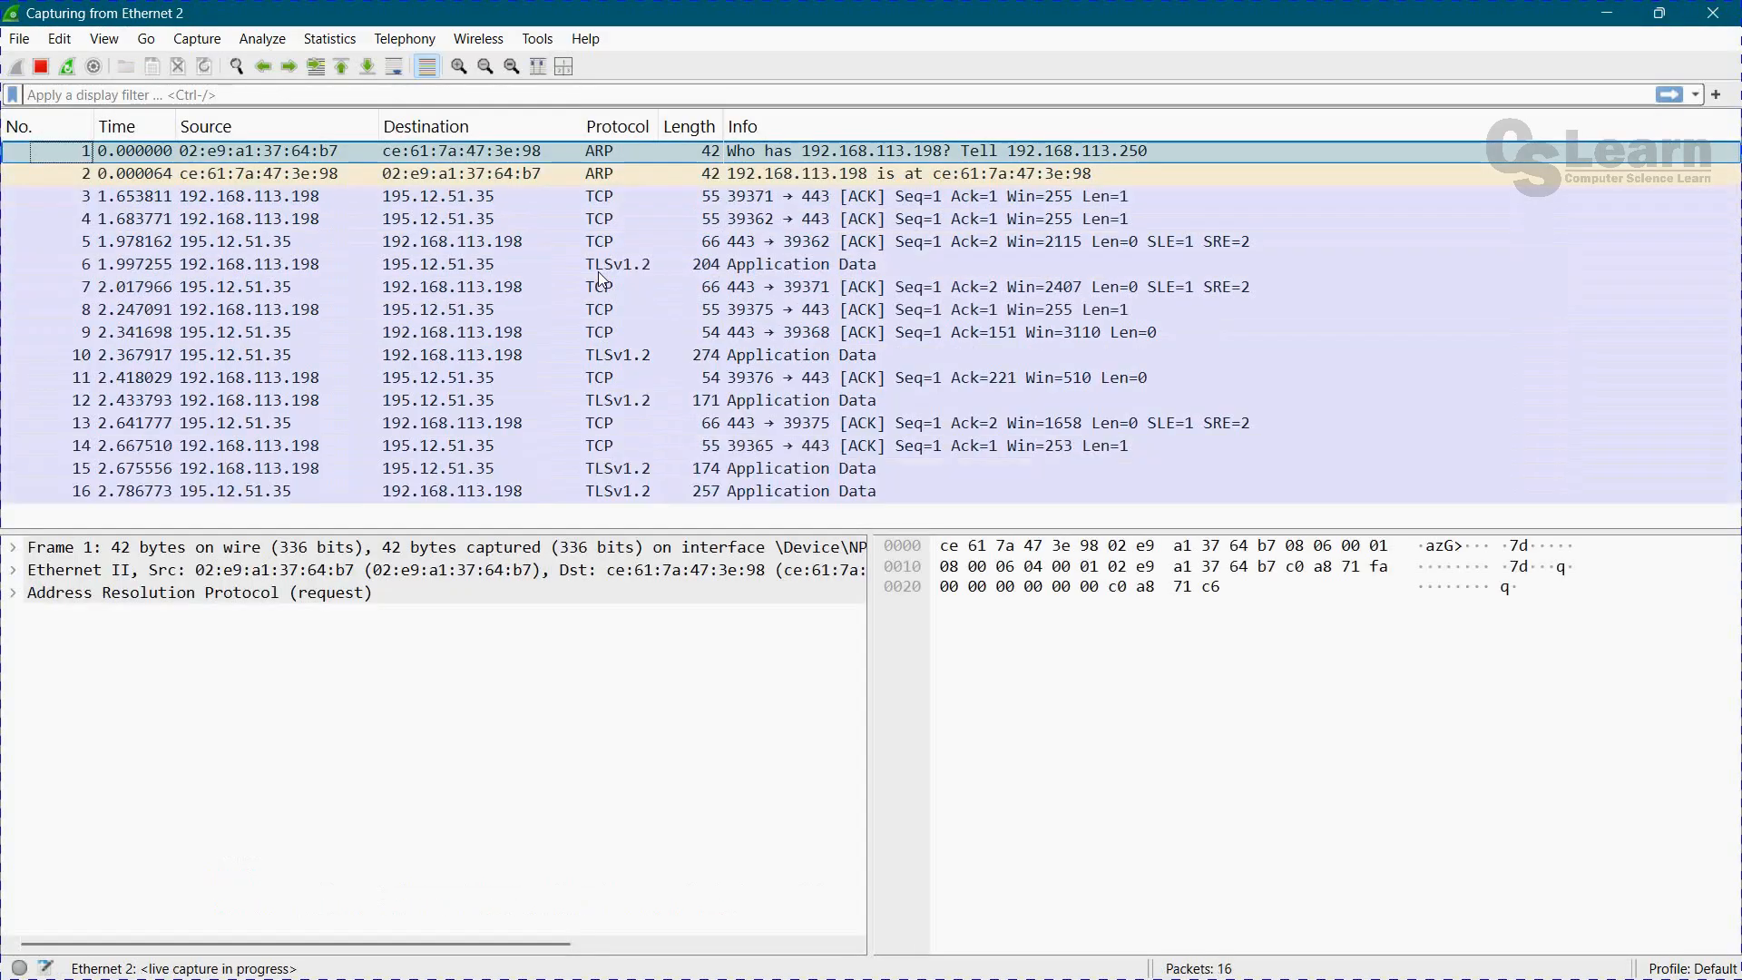
scroll(621, 367, down, 3)
scroll(621, 368, up, 3)
click(40, 66)
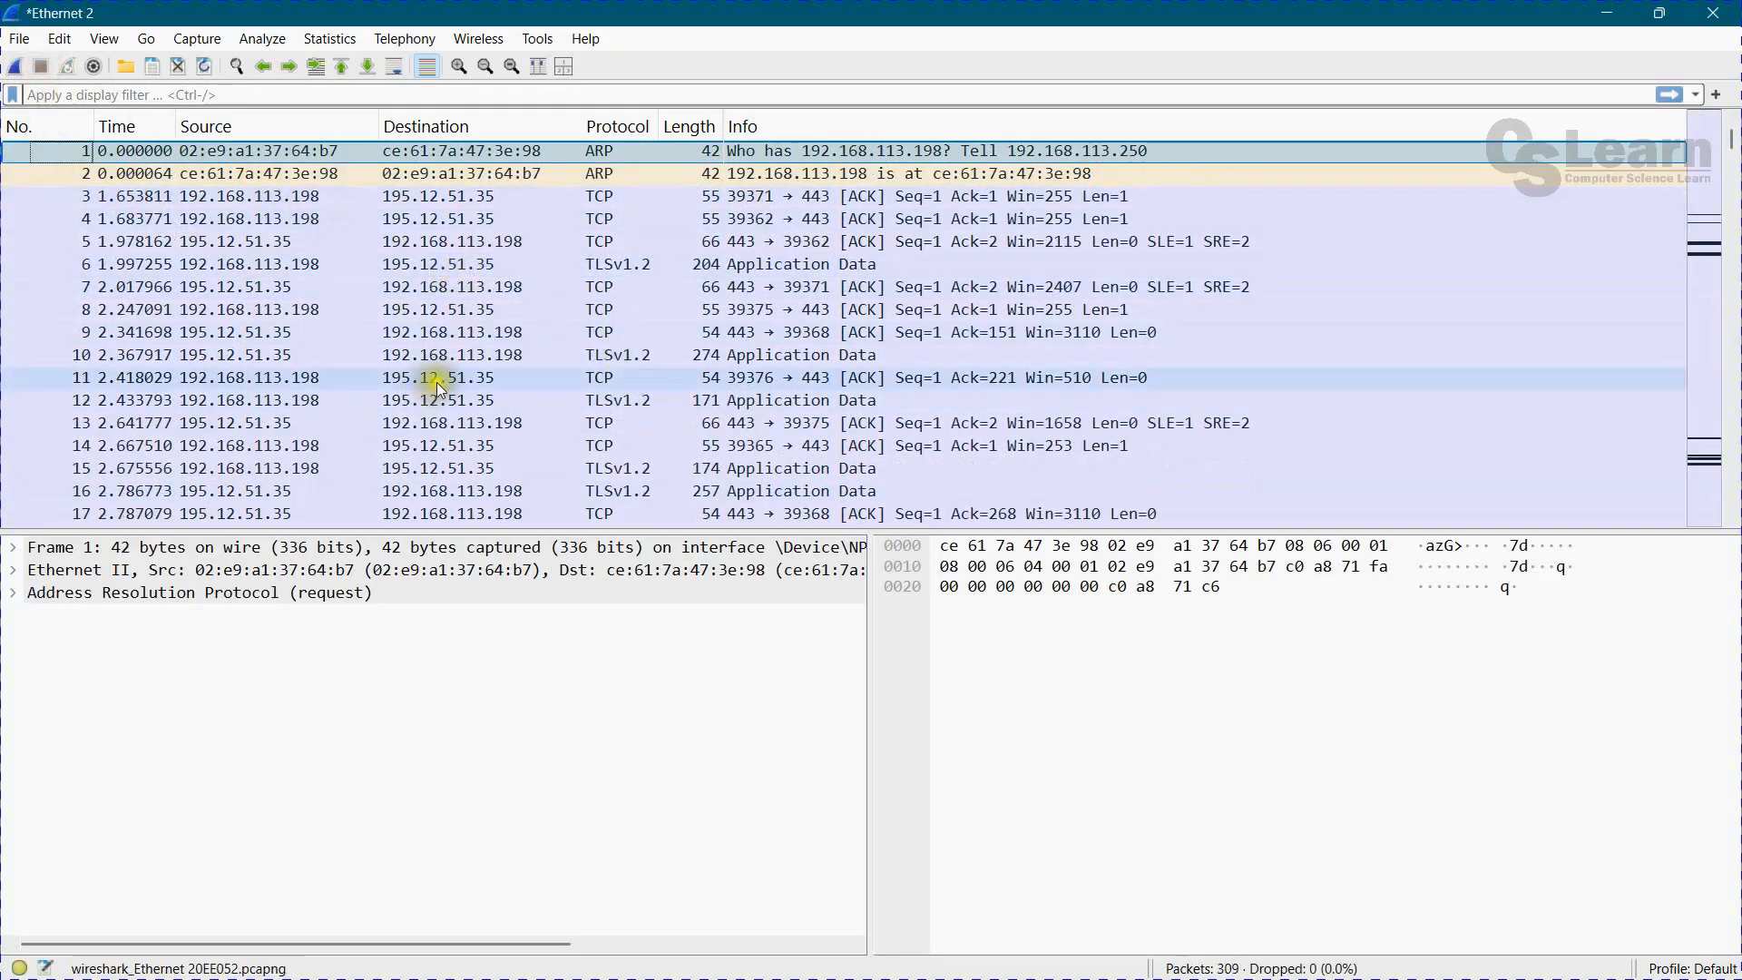
Look through the captured packet list and dismiss the weather notification.
scroll(436, 390, down, 8)
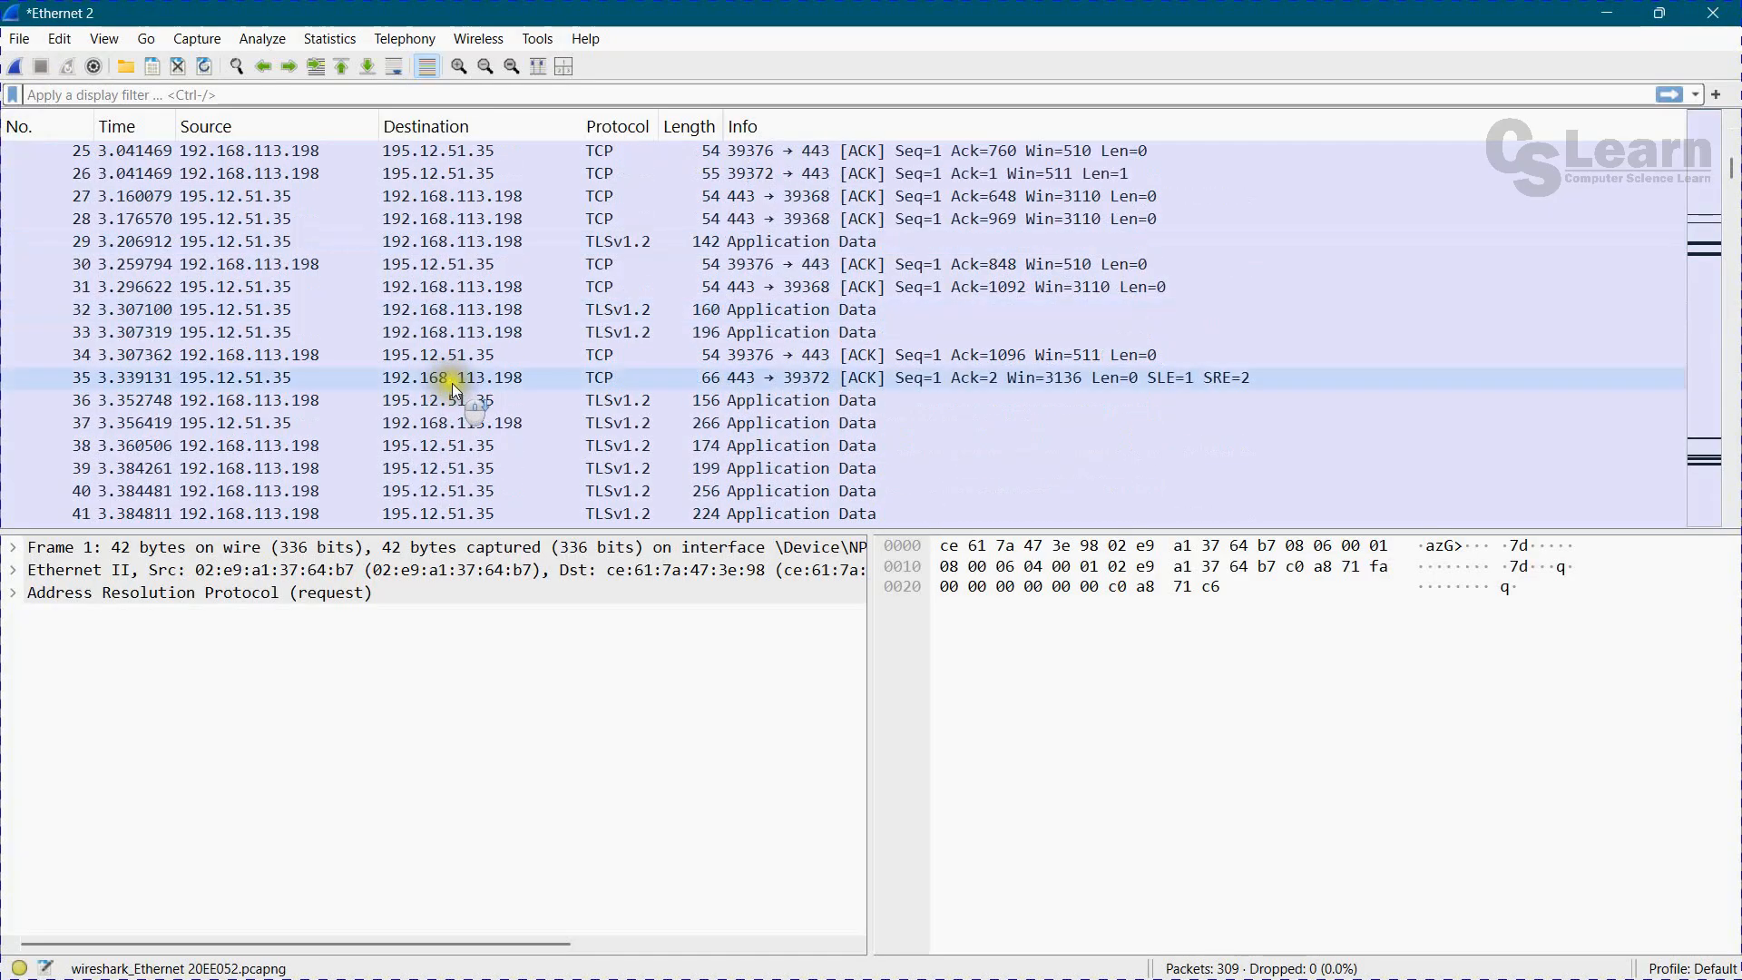
scroll(455, 391, up, 3)
scroll(463, 388, up, 5)
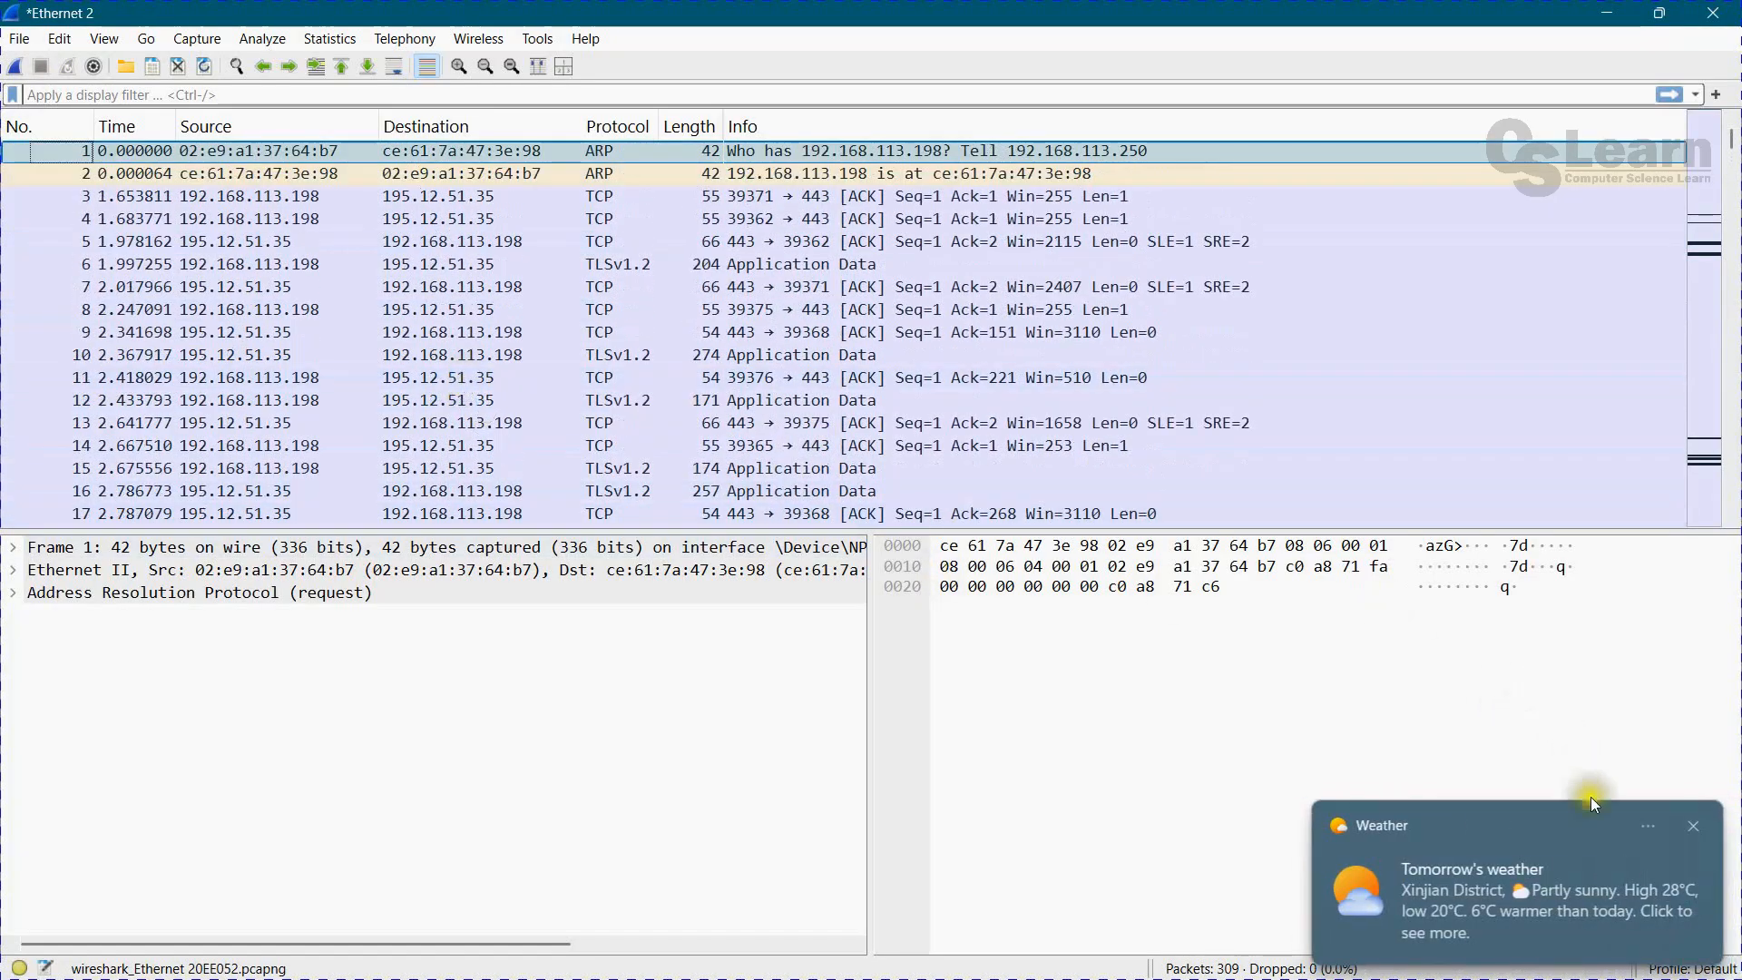
click(1693, 826)
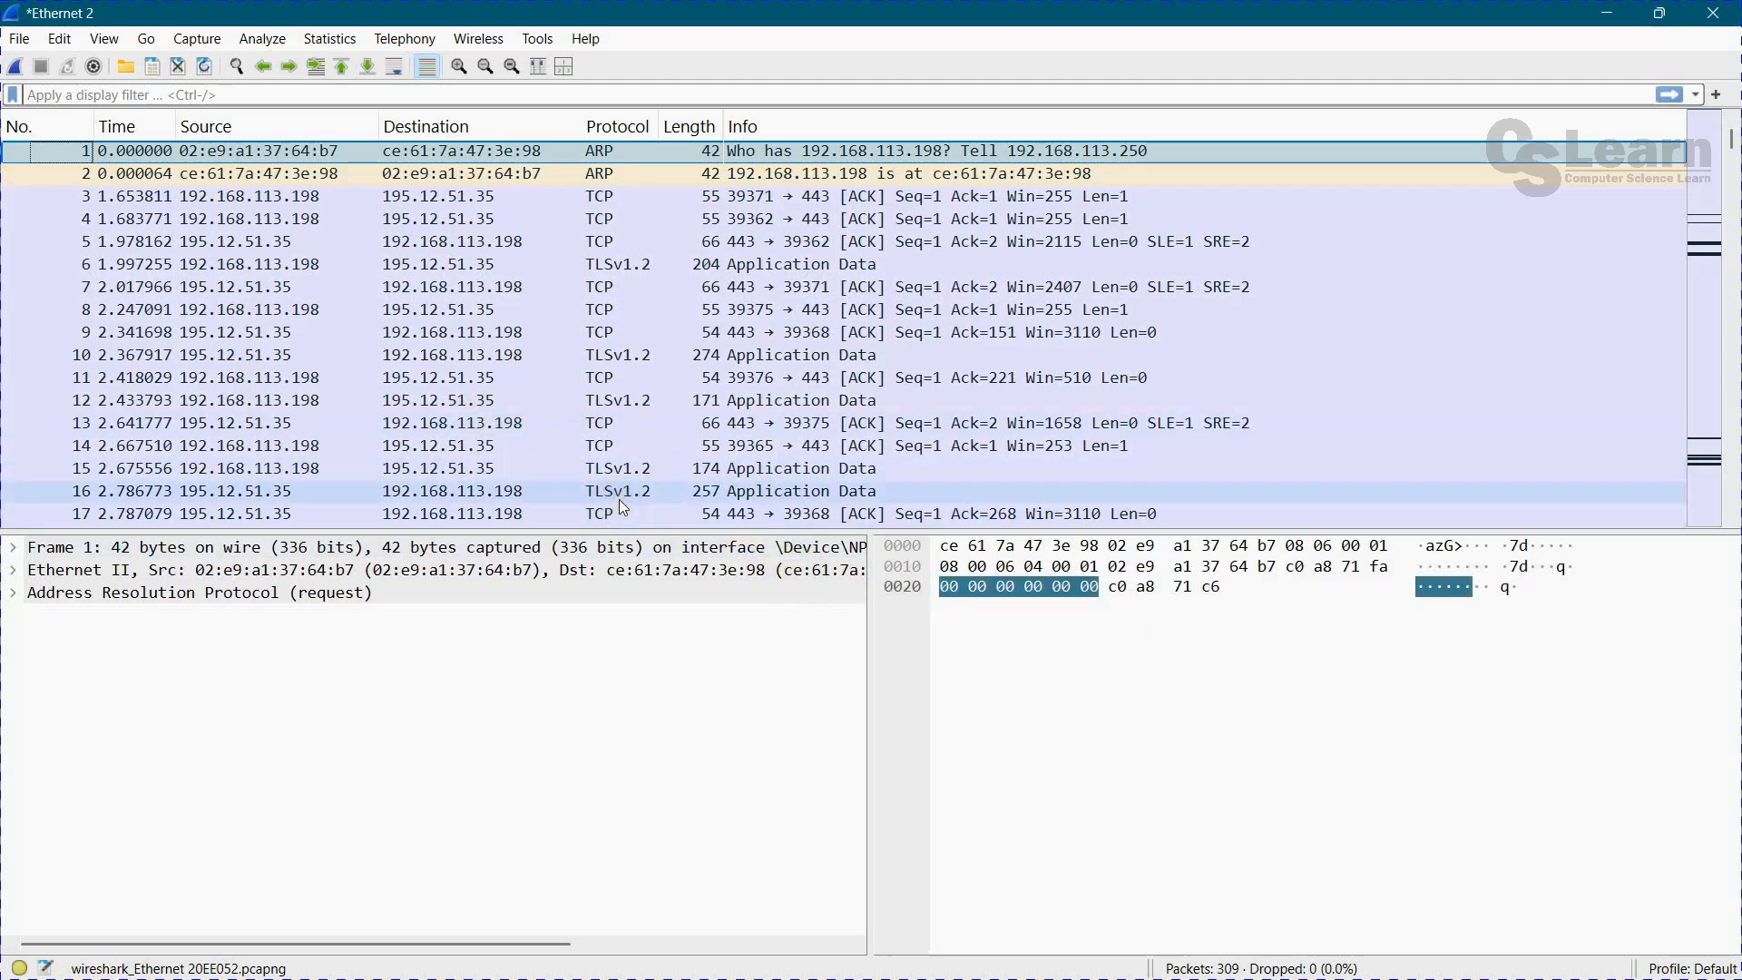
Open Command Prompt as administrator, searching for it with cmd.
key(super)
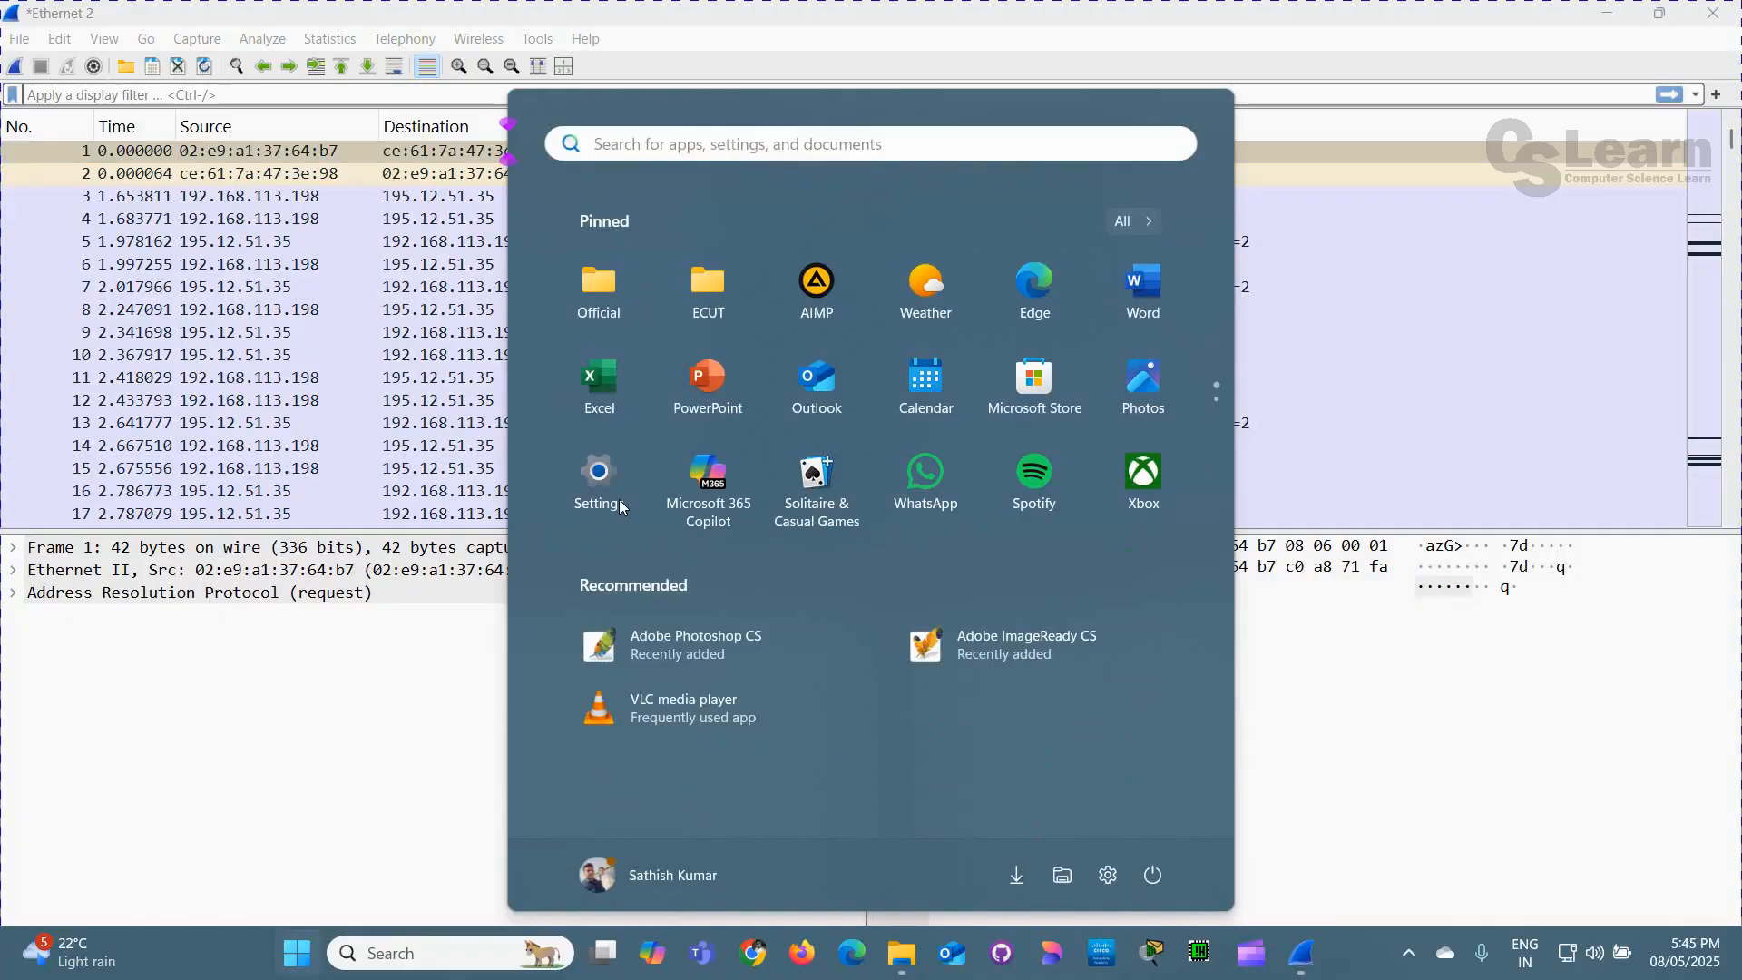
text(cmd)
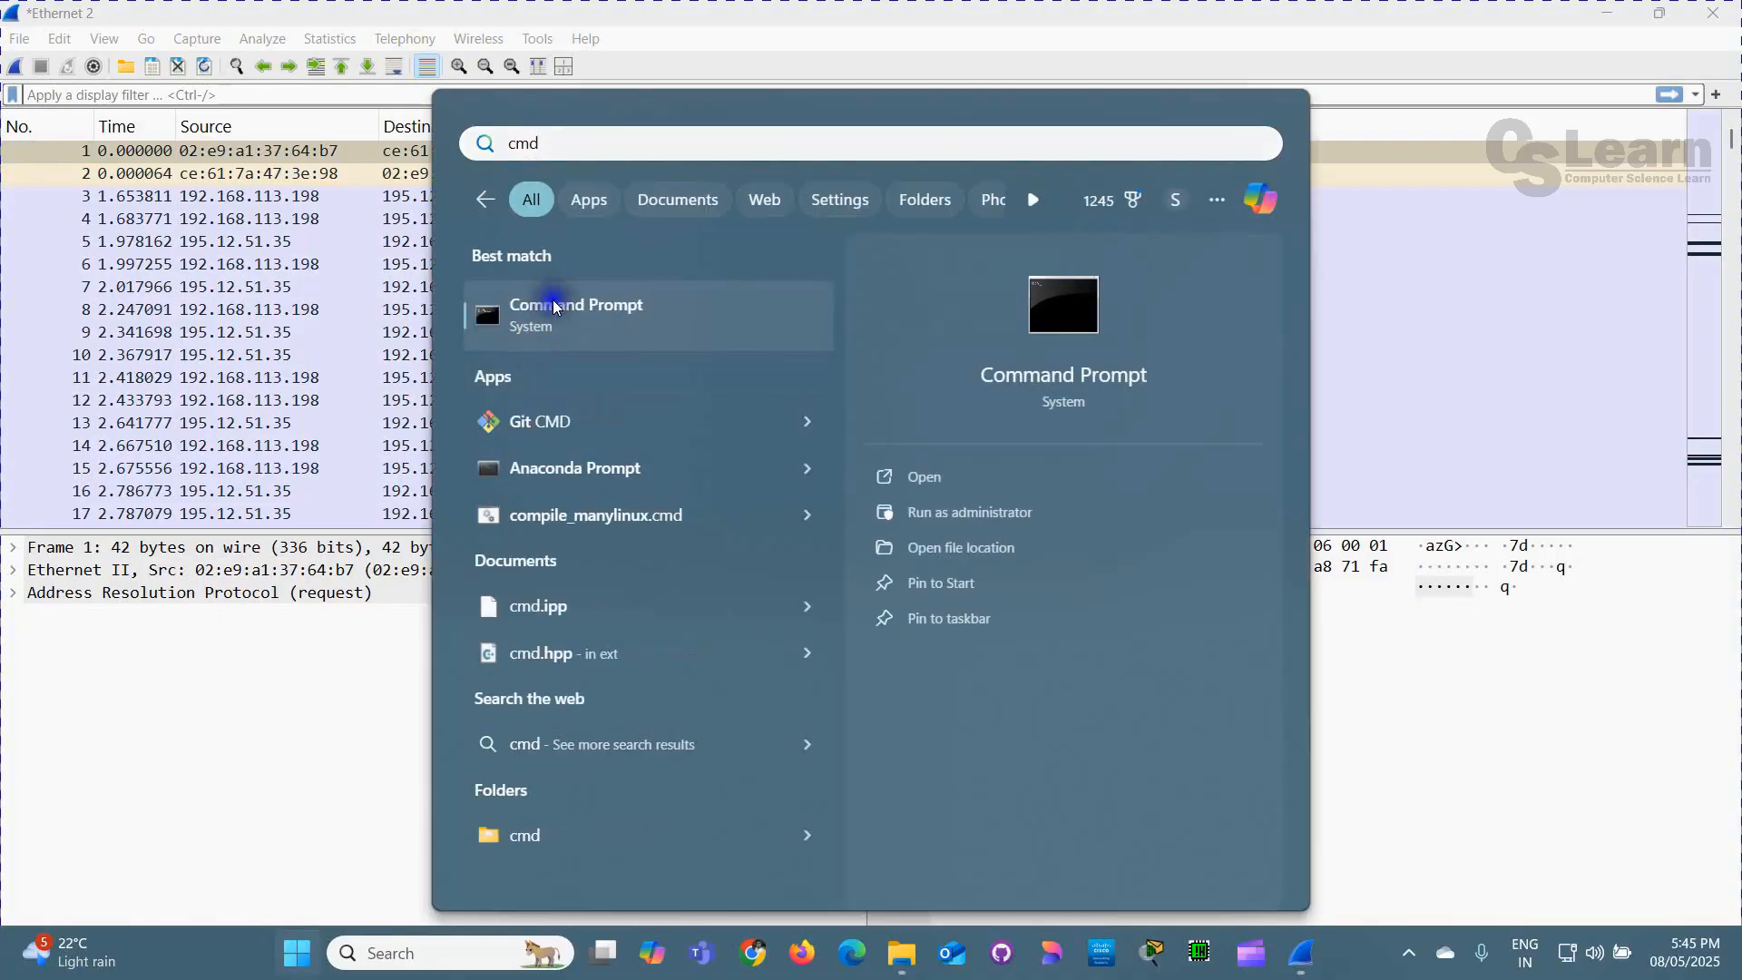
right_click(553, 299)
click(634, 329)
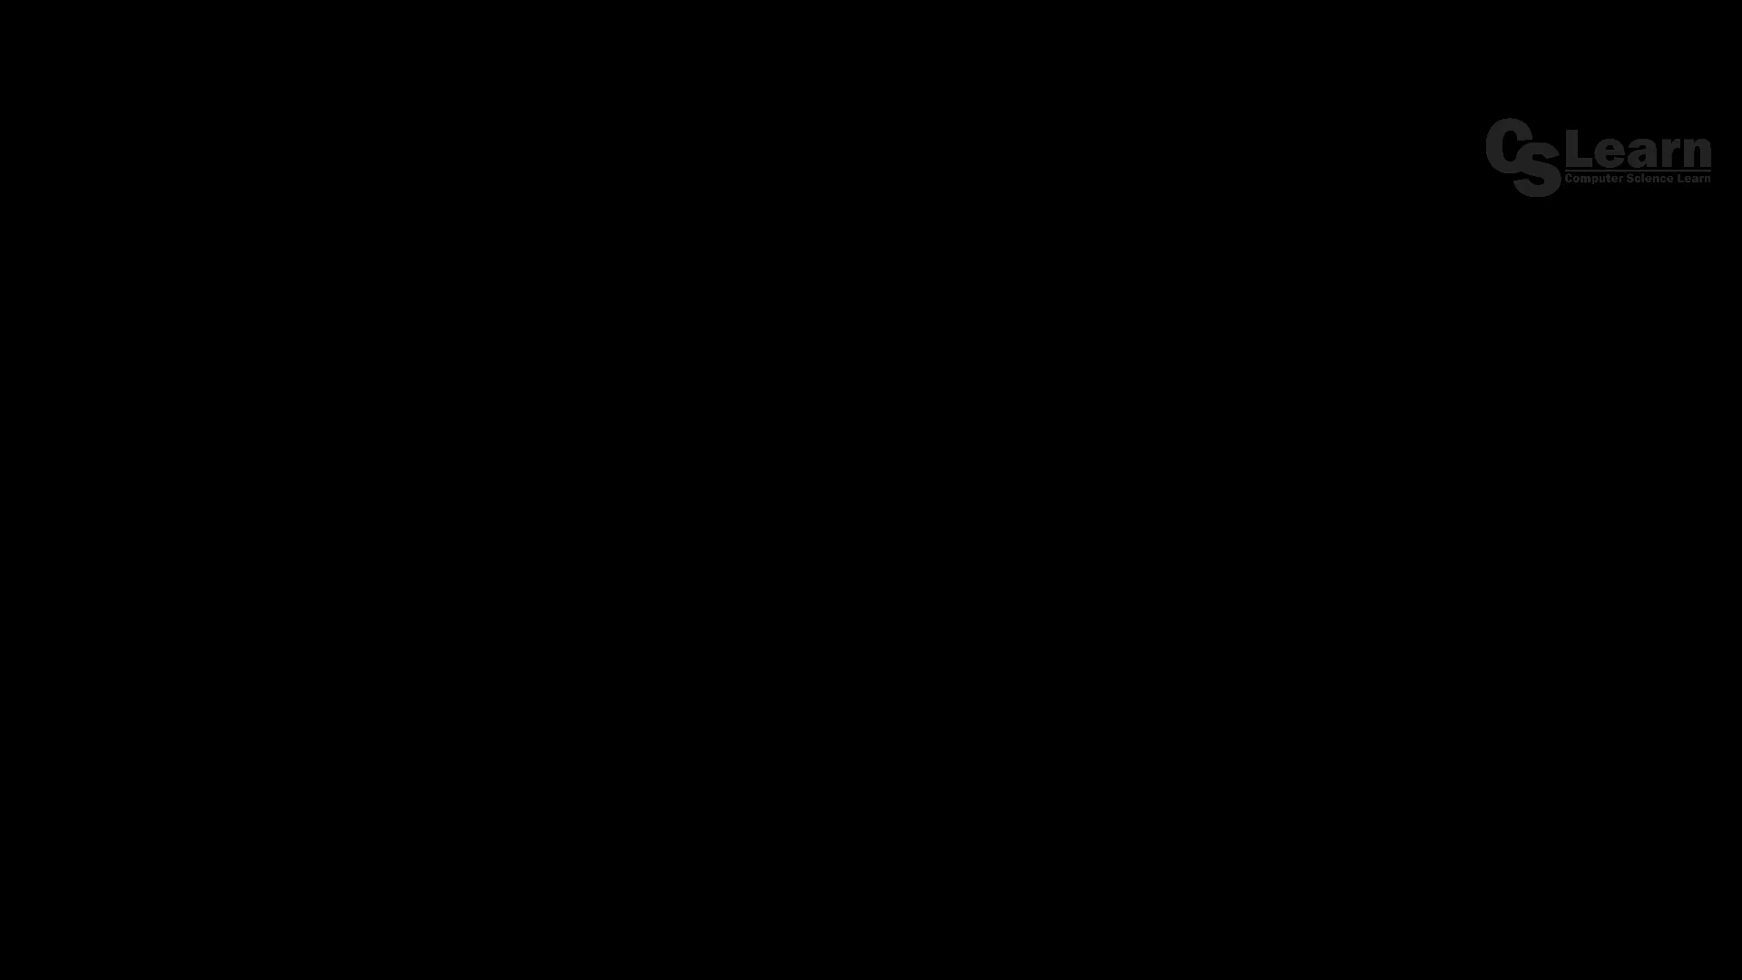
click(741, 646)
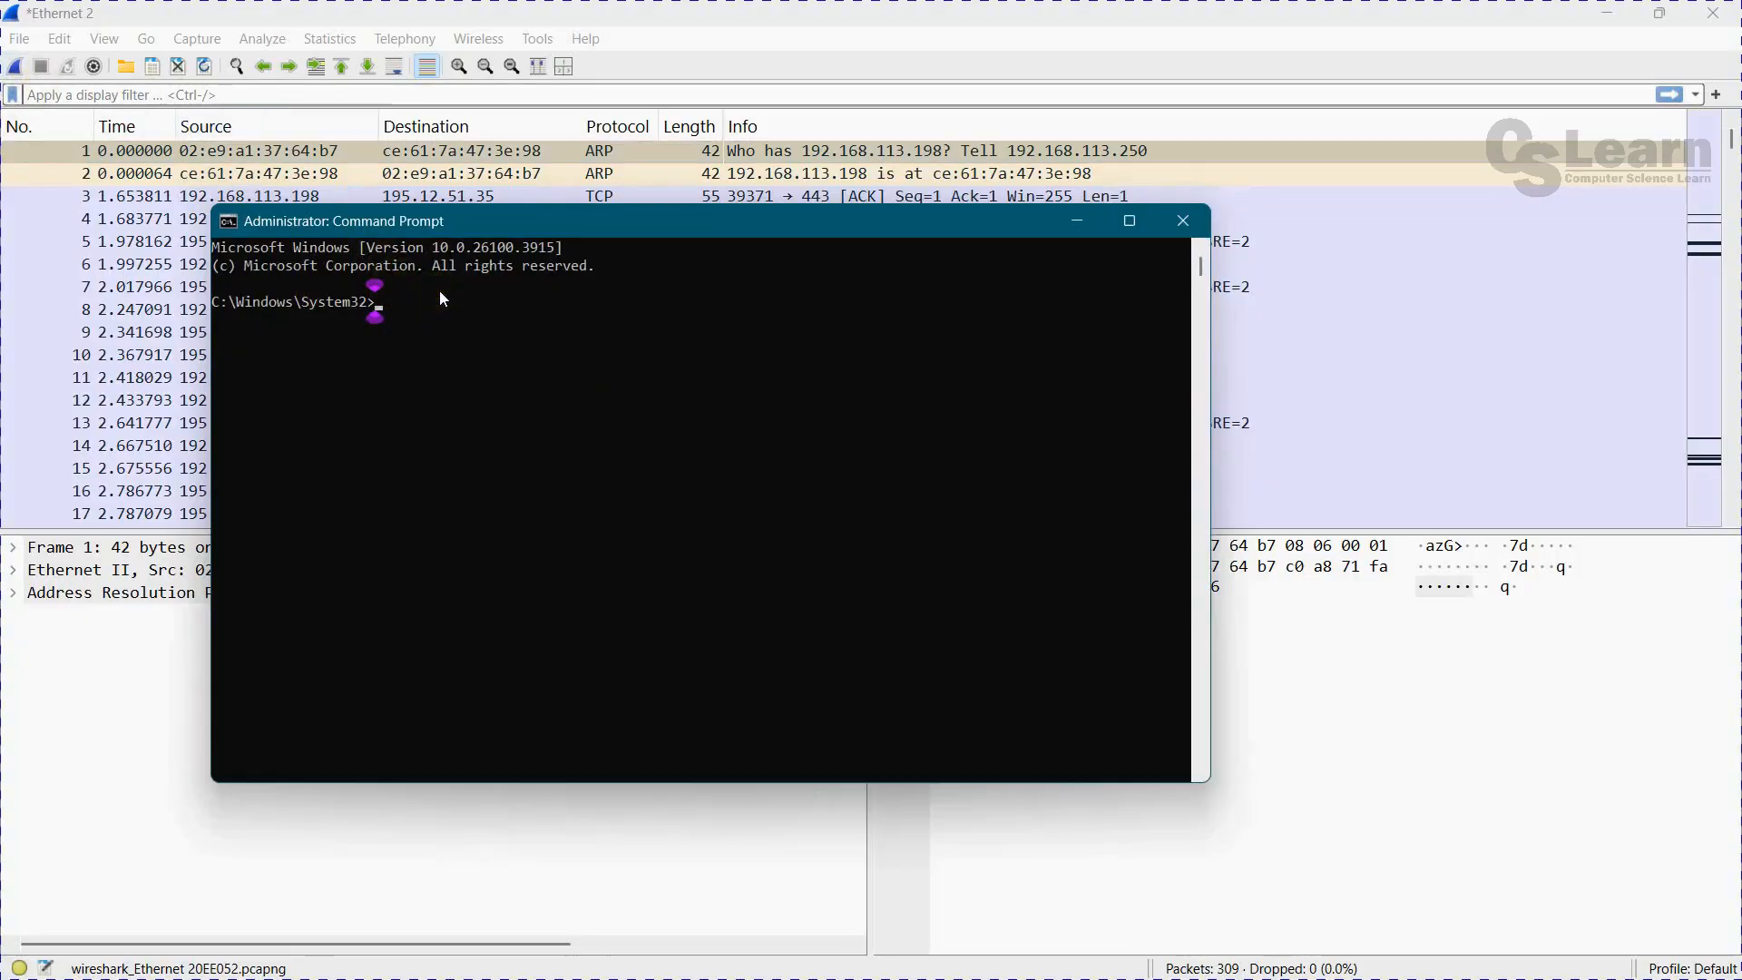
click(86, 612)
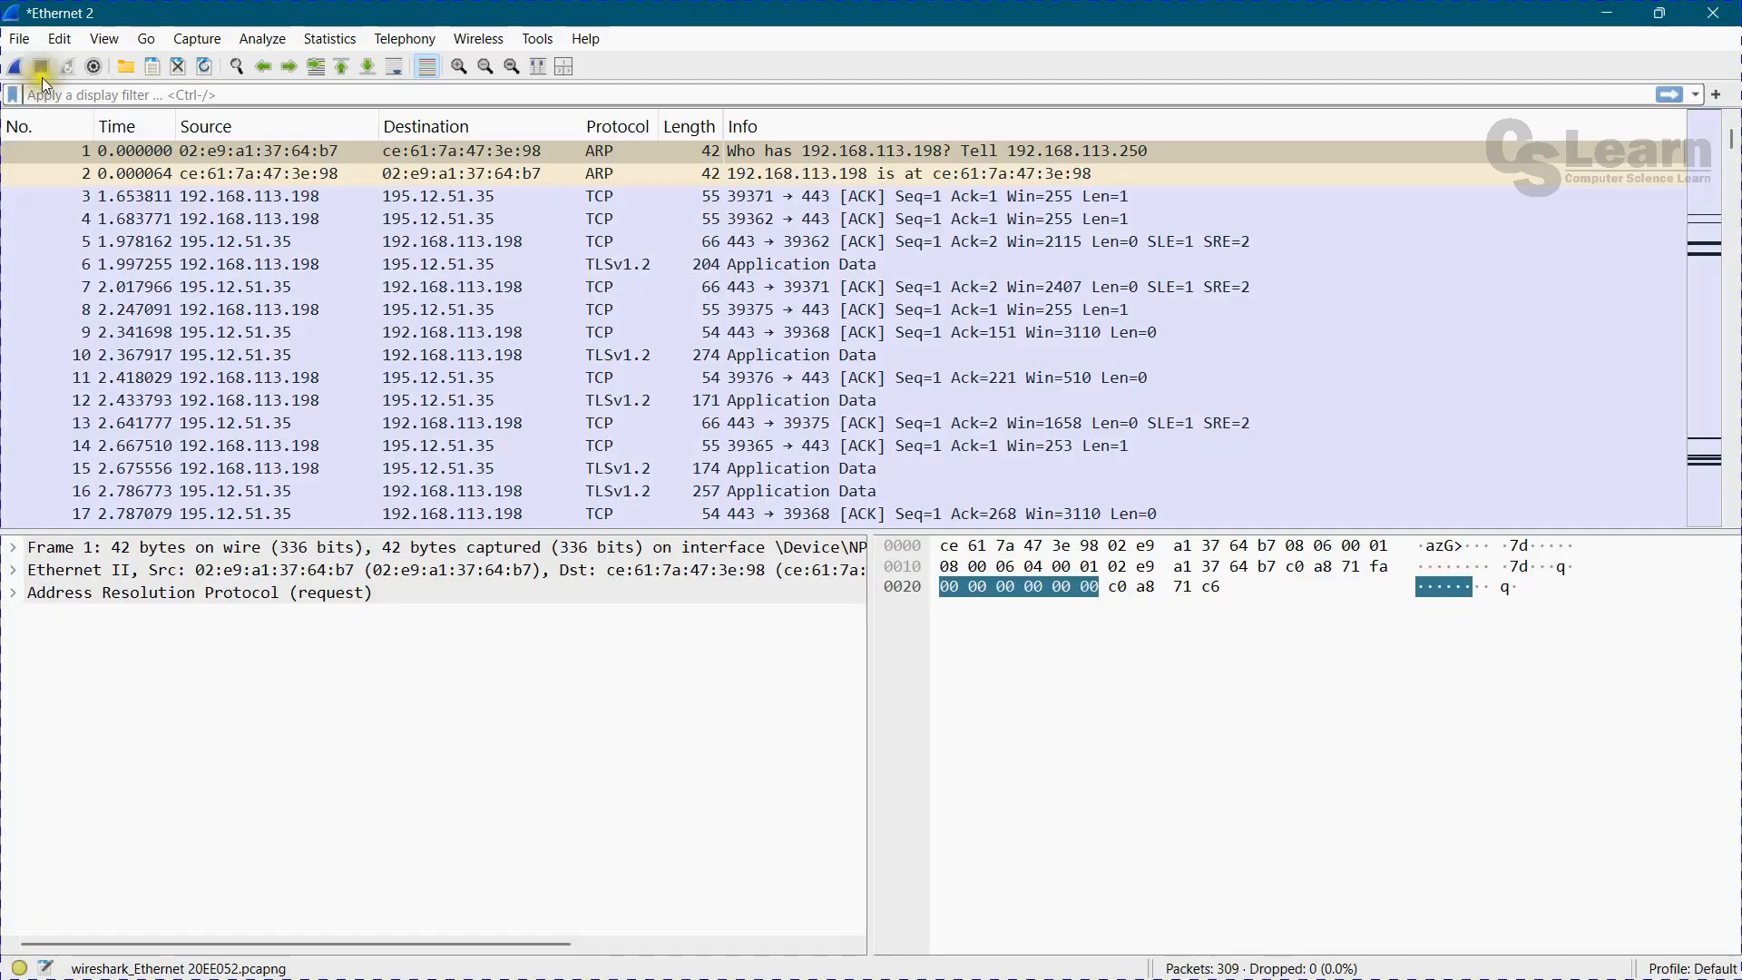
key(alt+Tab)
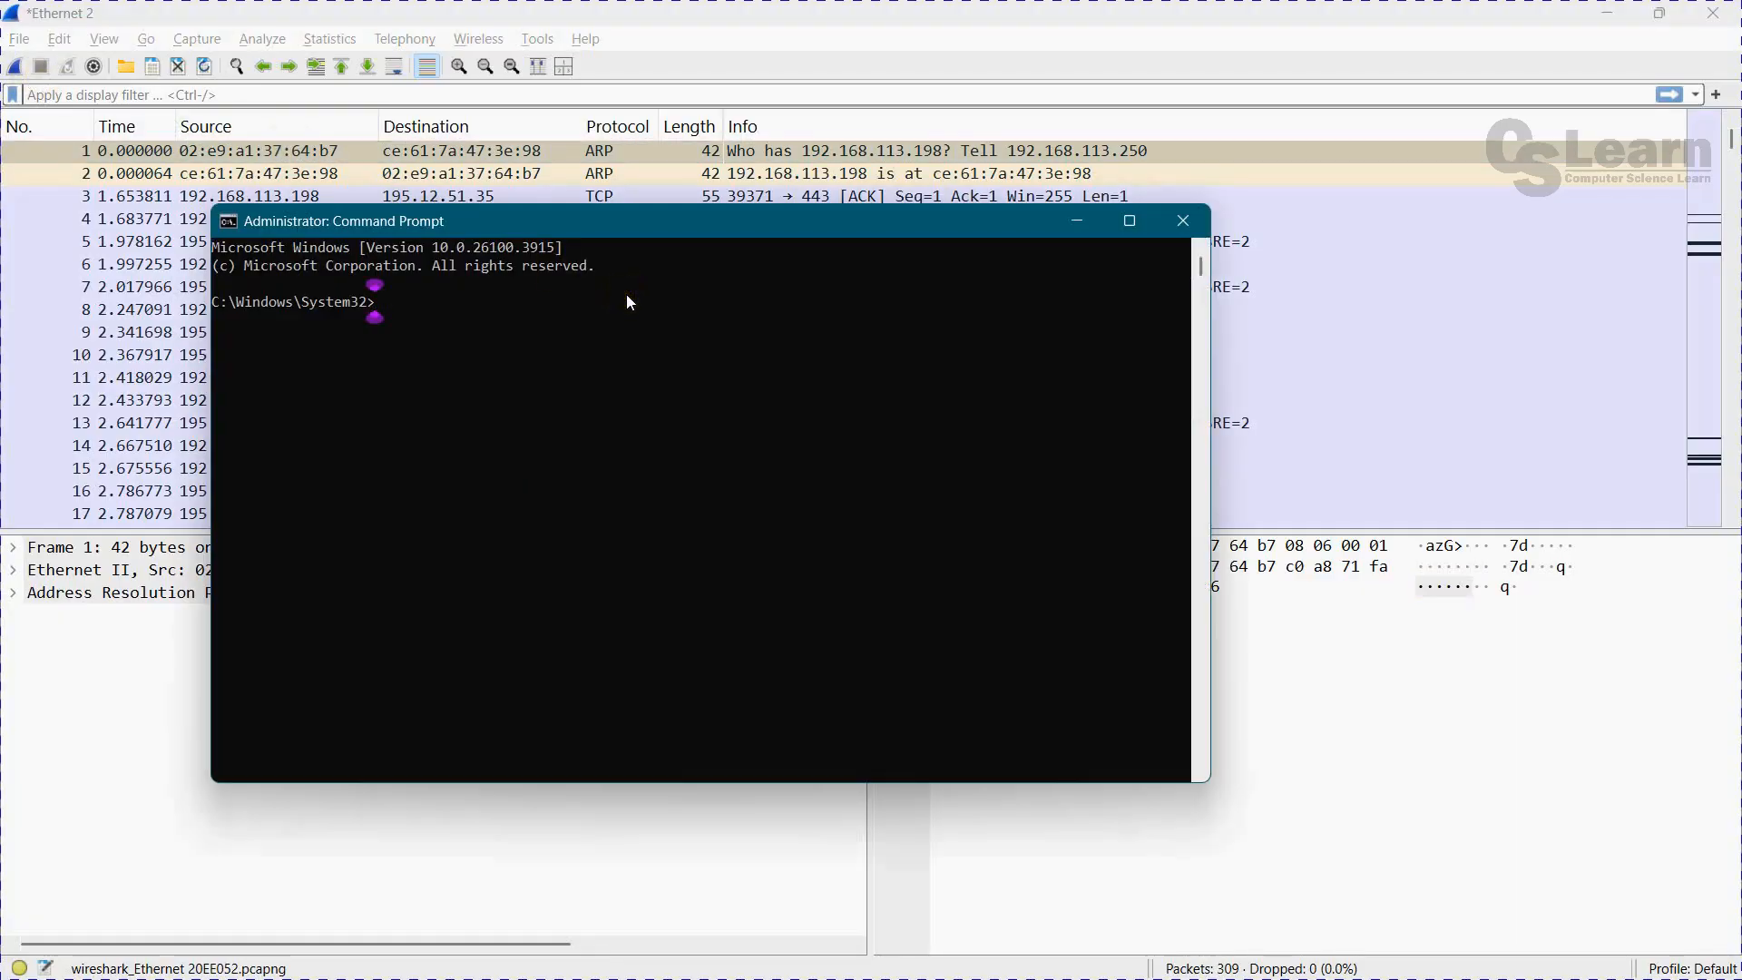
text(ping www.cisco.com)
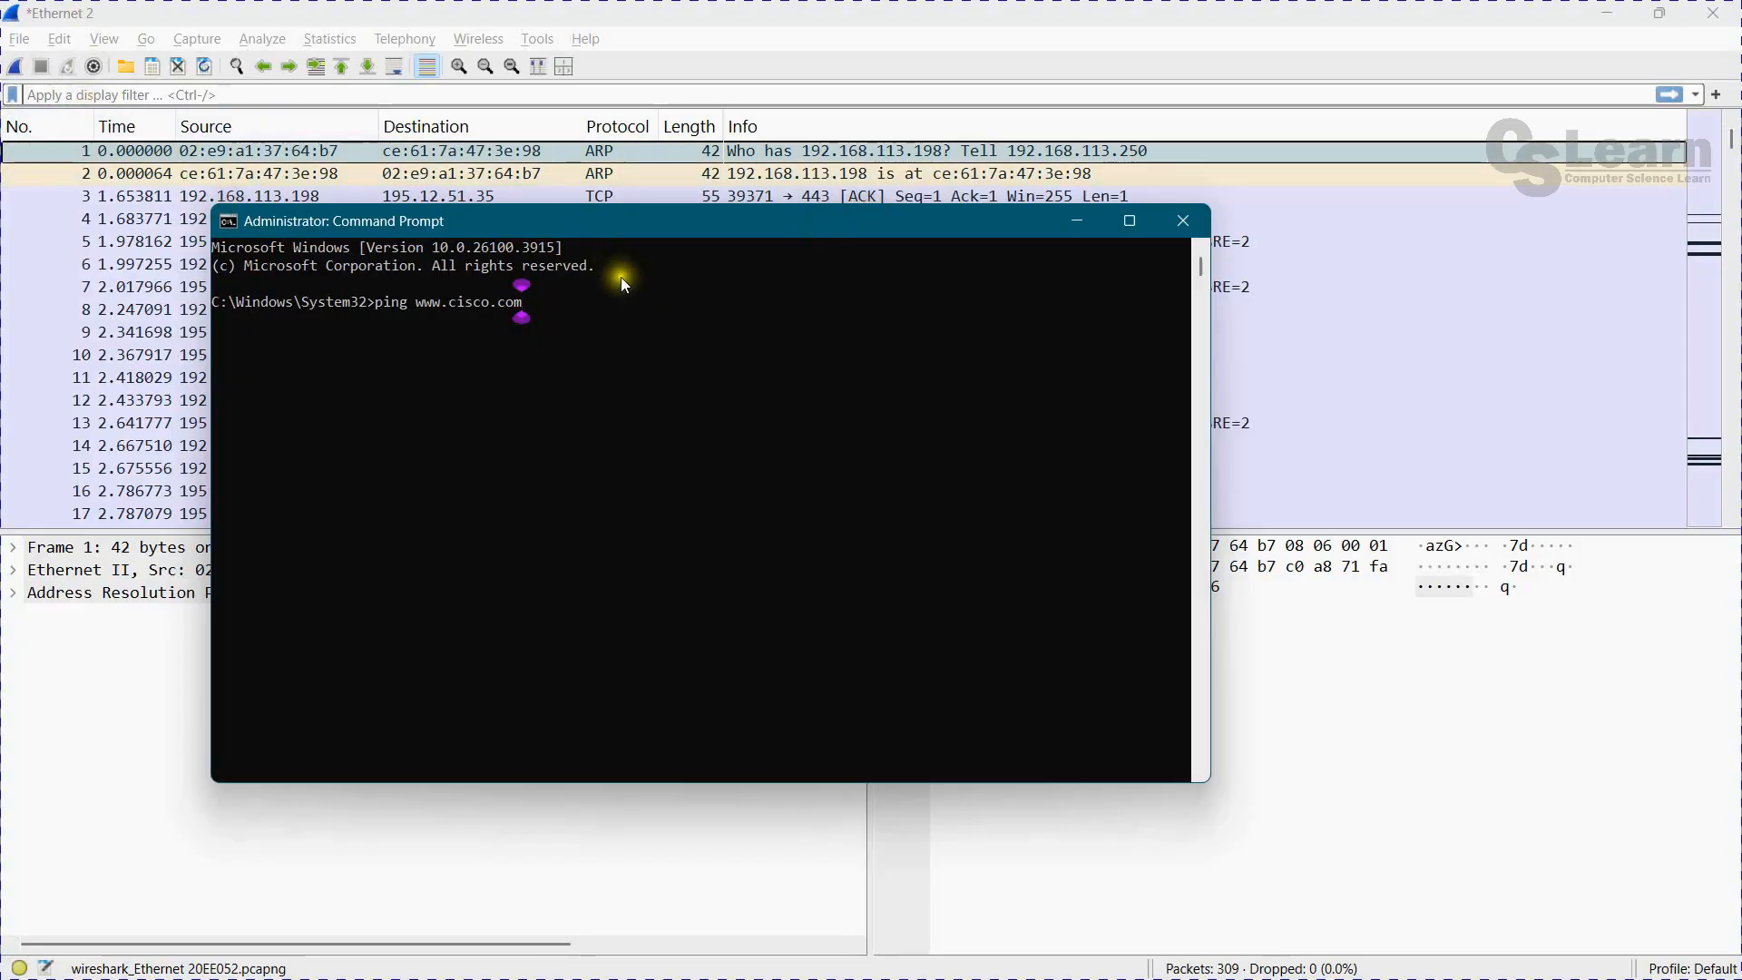
Start a new Wireshark capture without saving the earlier packets, and run the prepared ping in Command Prompt.
click(17, 71)
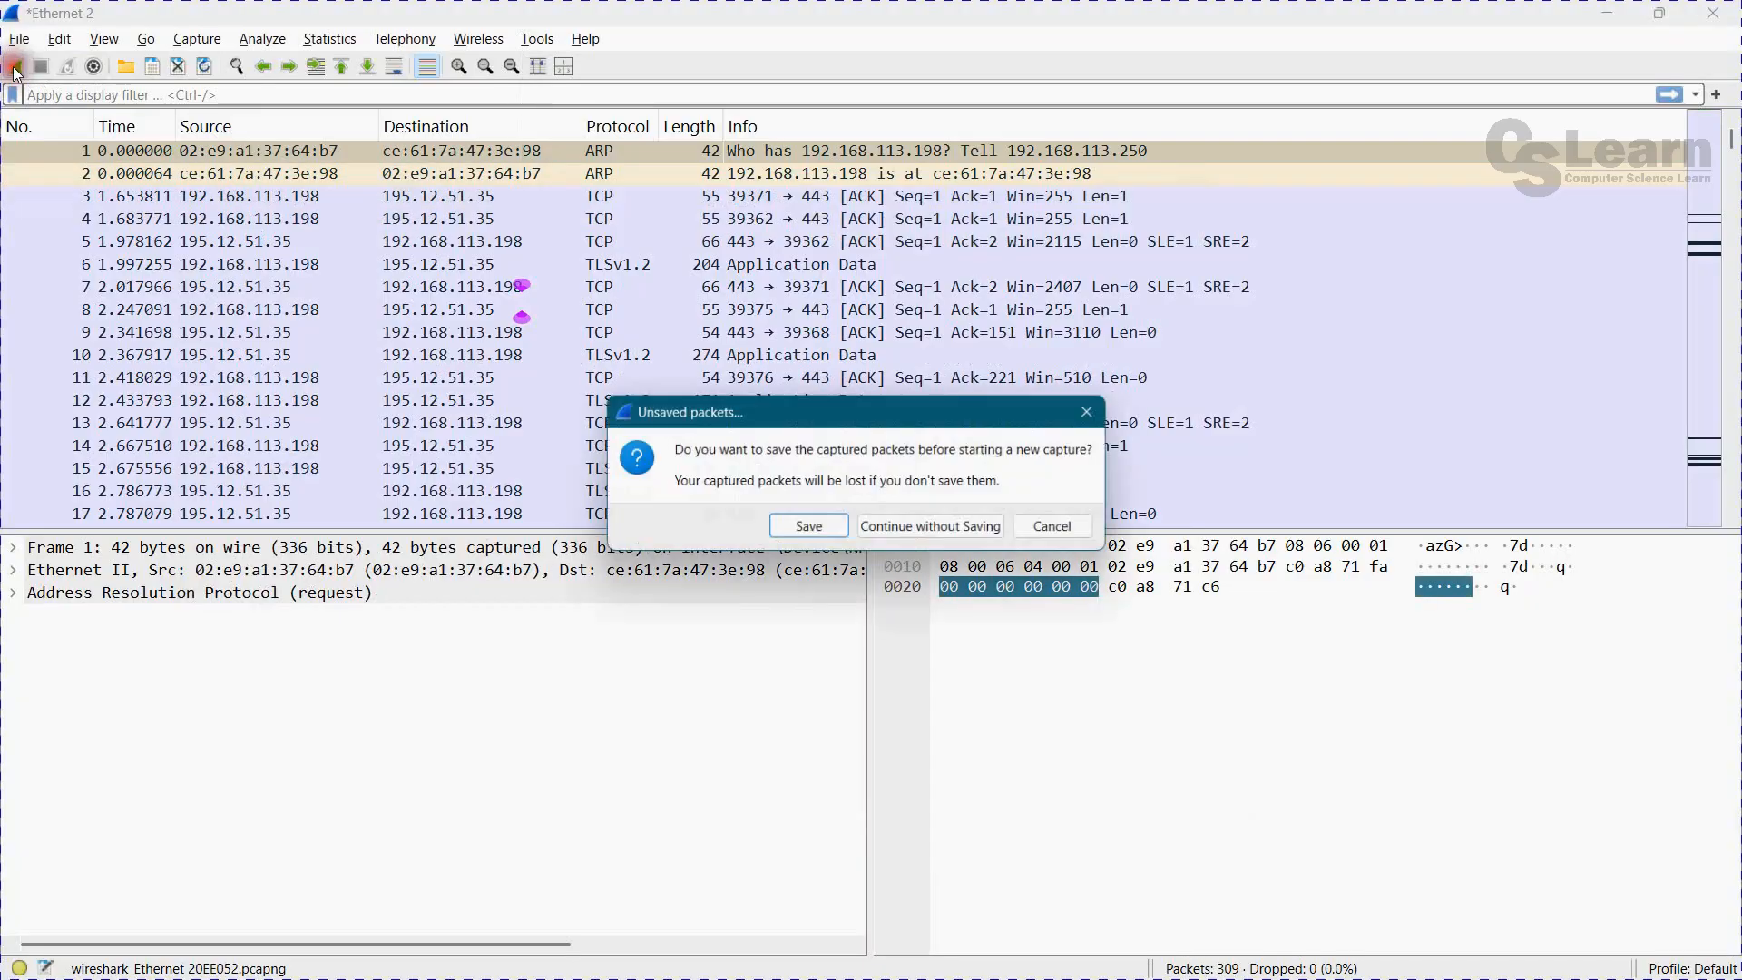
click(919, 532)
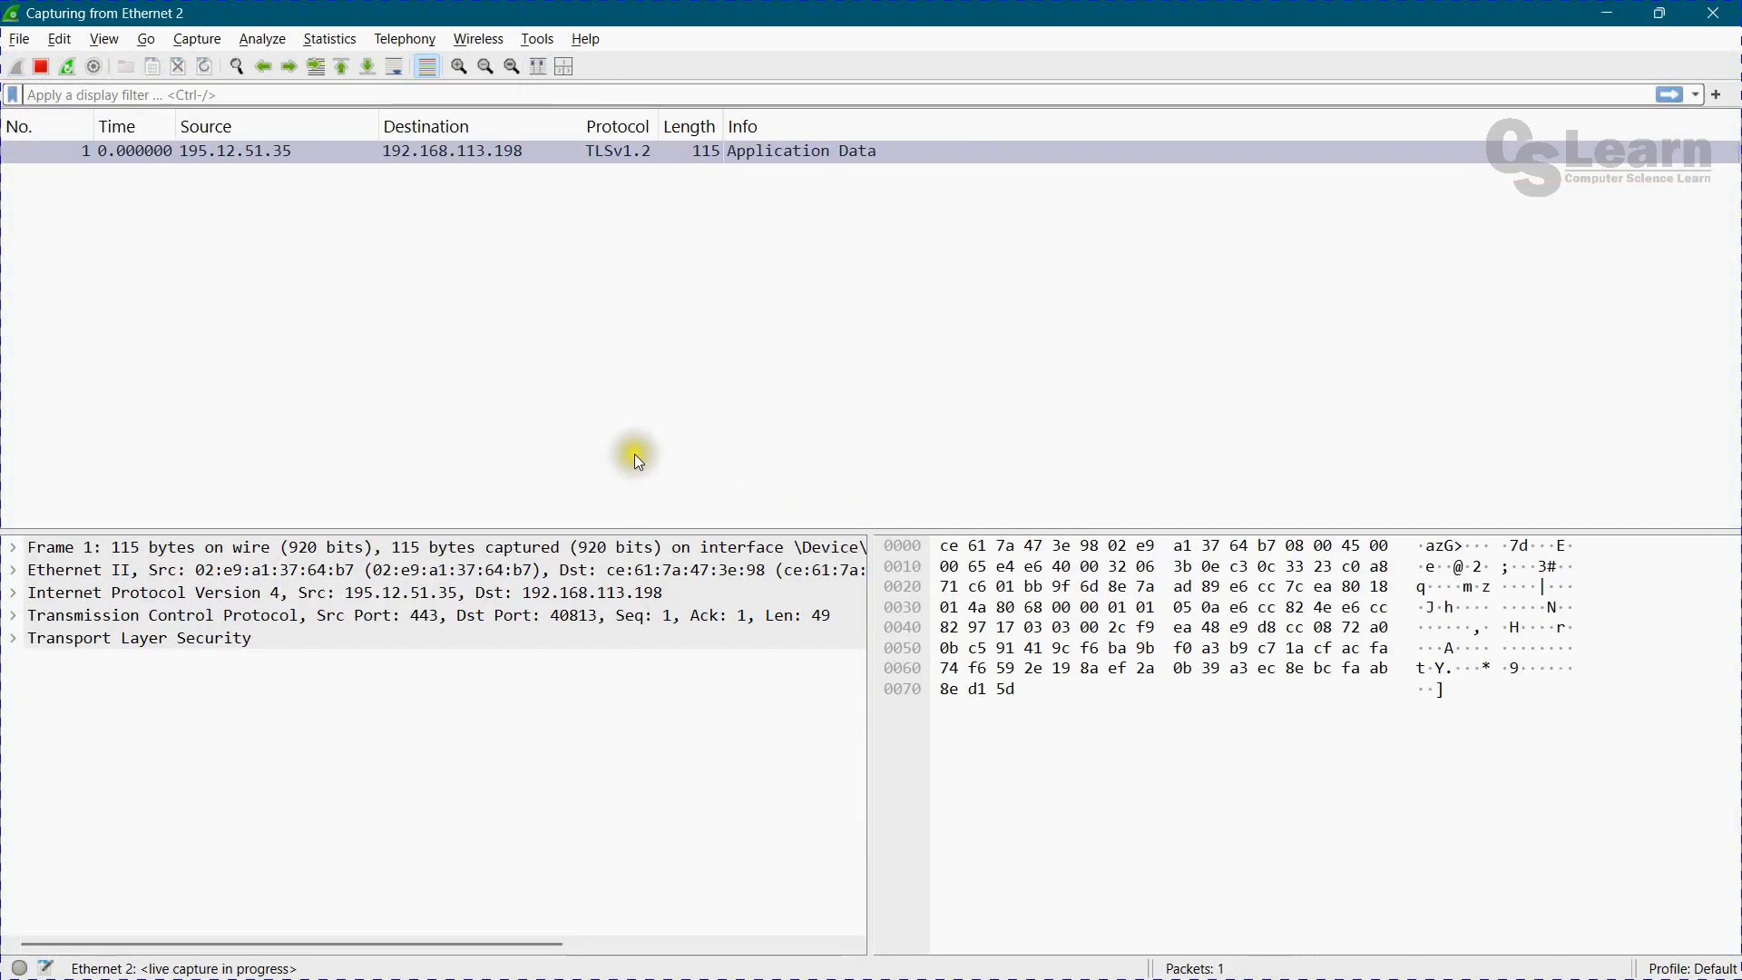
key(alt+Tab)
click(633, 450)
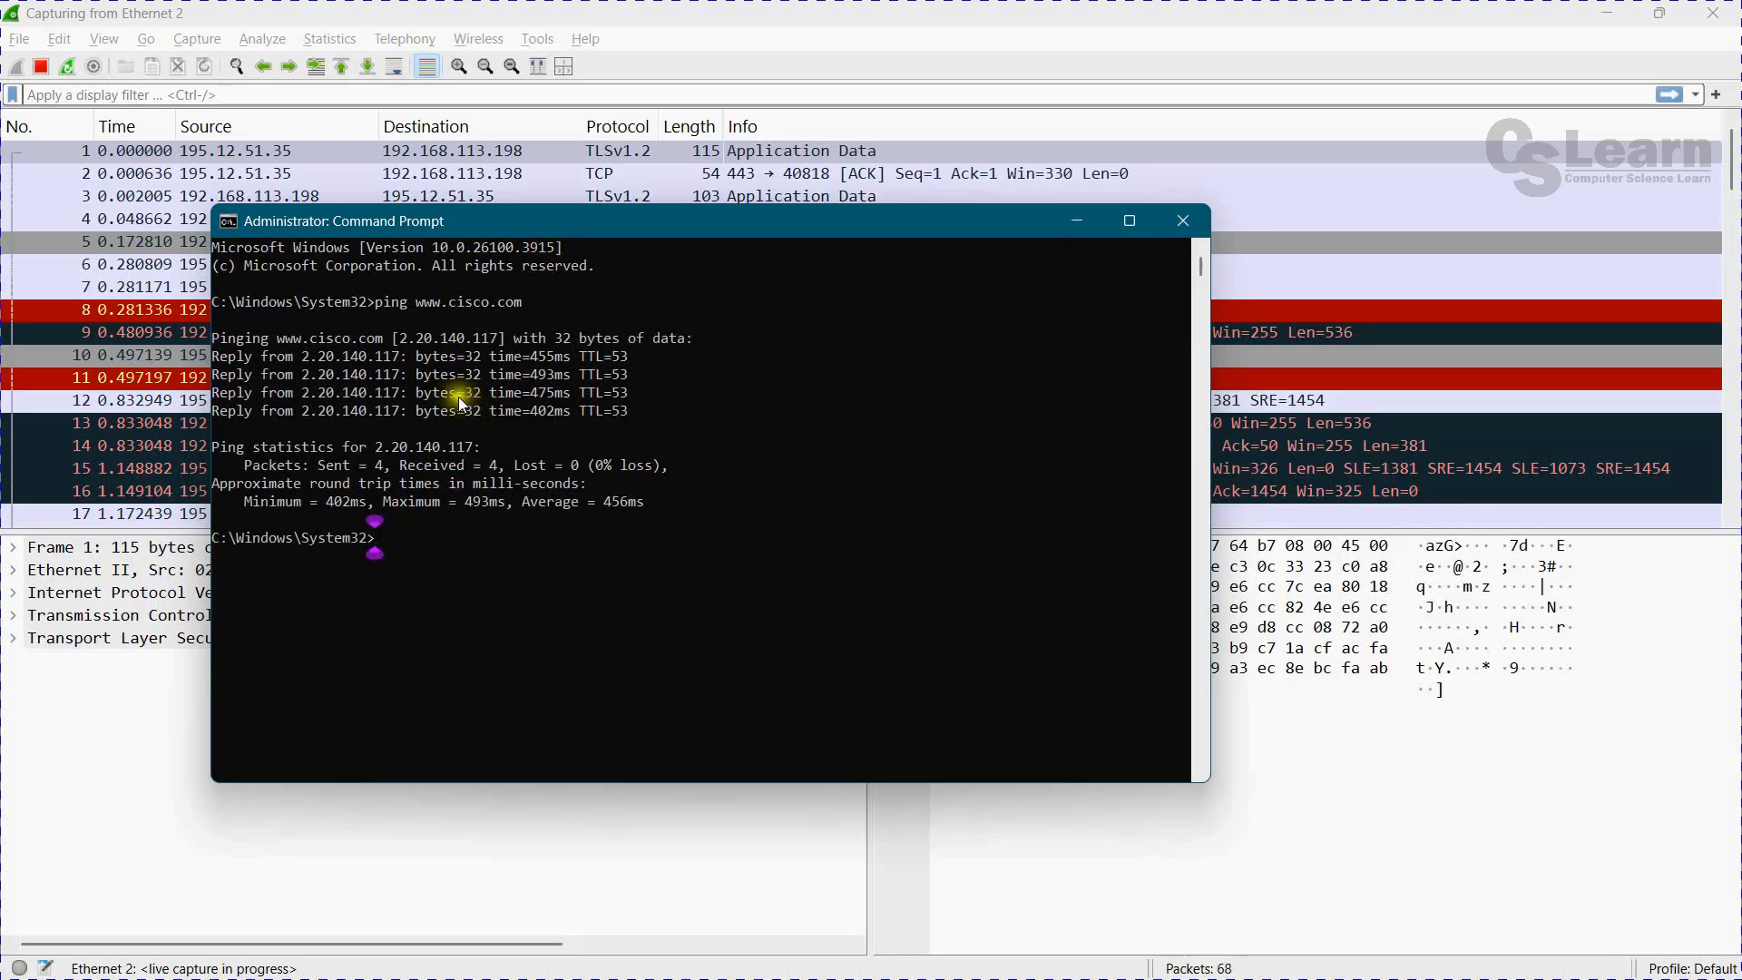
Switch back to Wireshark and look through the packets being captured live from Ethernet 2.
click(97, 667)
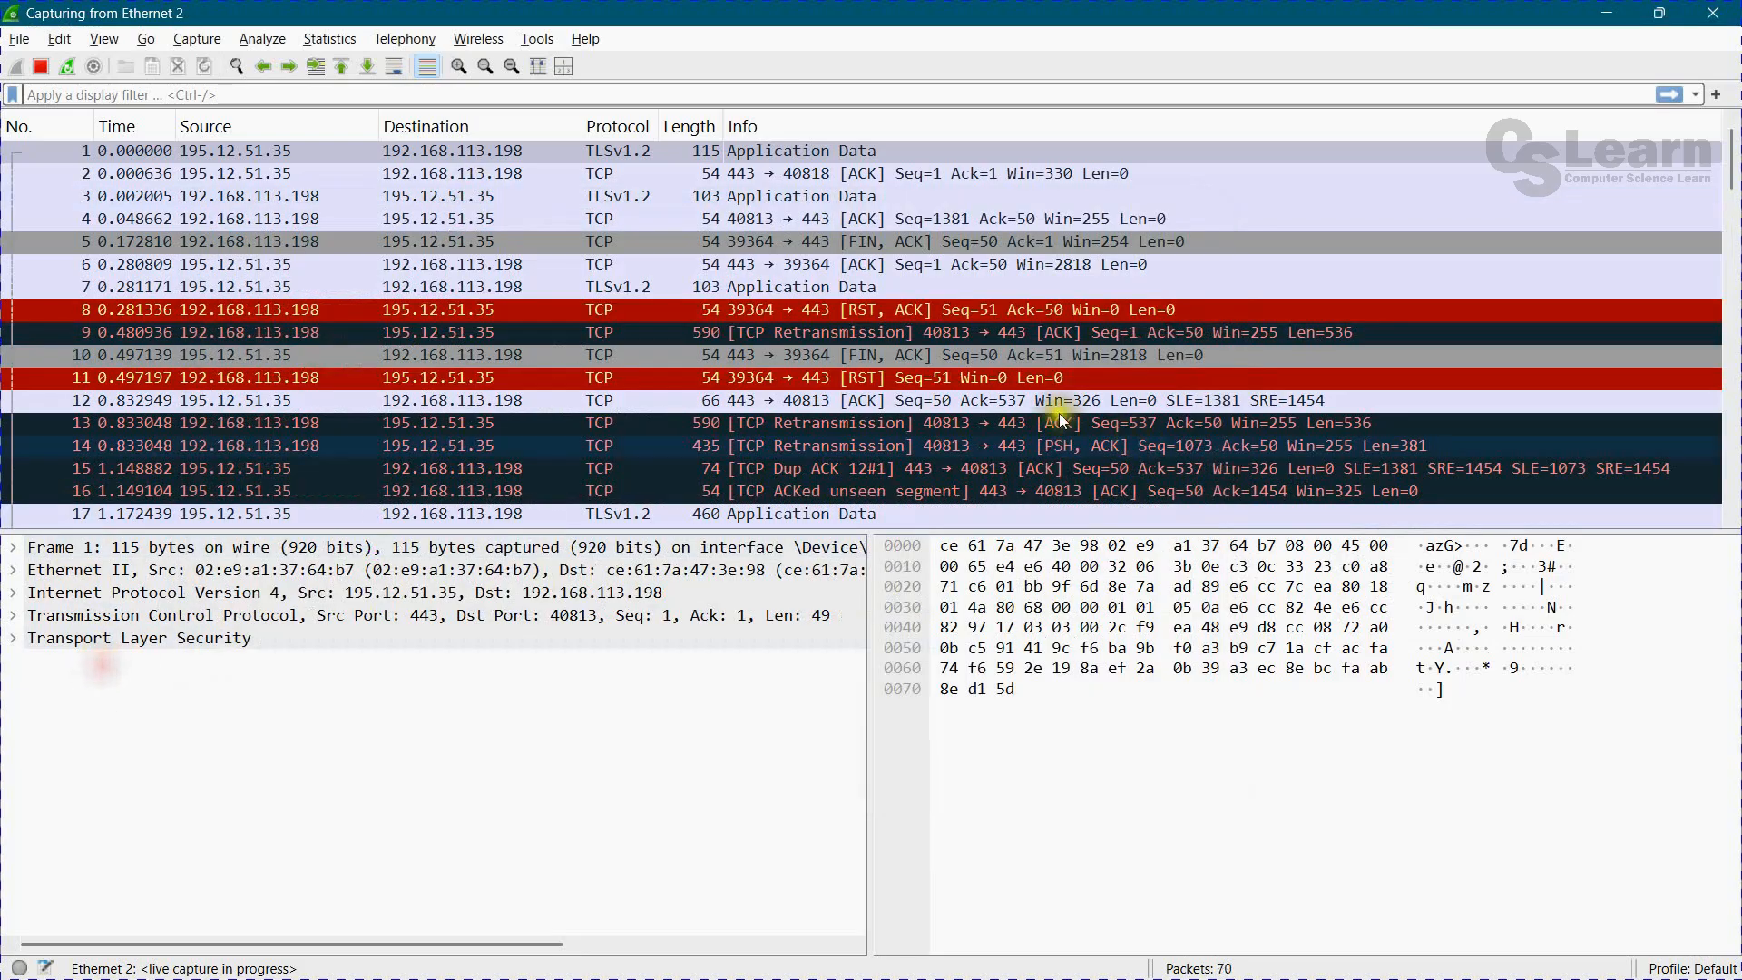
scroll(947, 396, down, 8)
scroll(947, 396, up, 8)
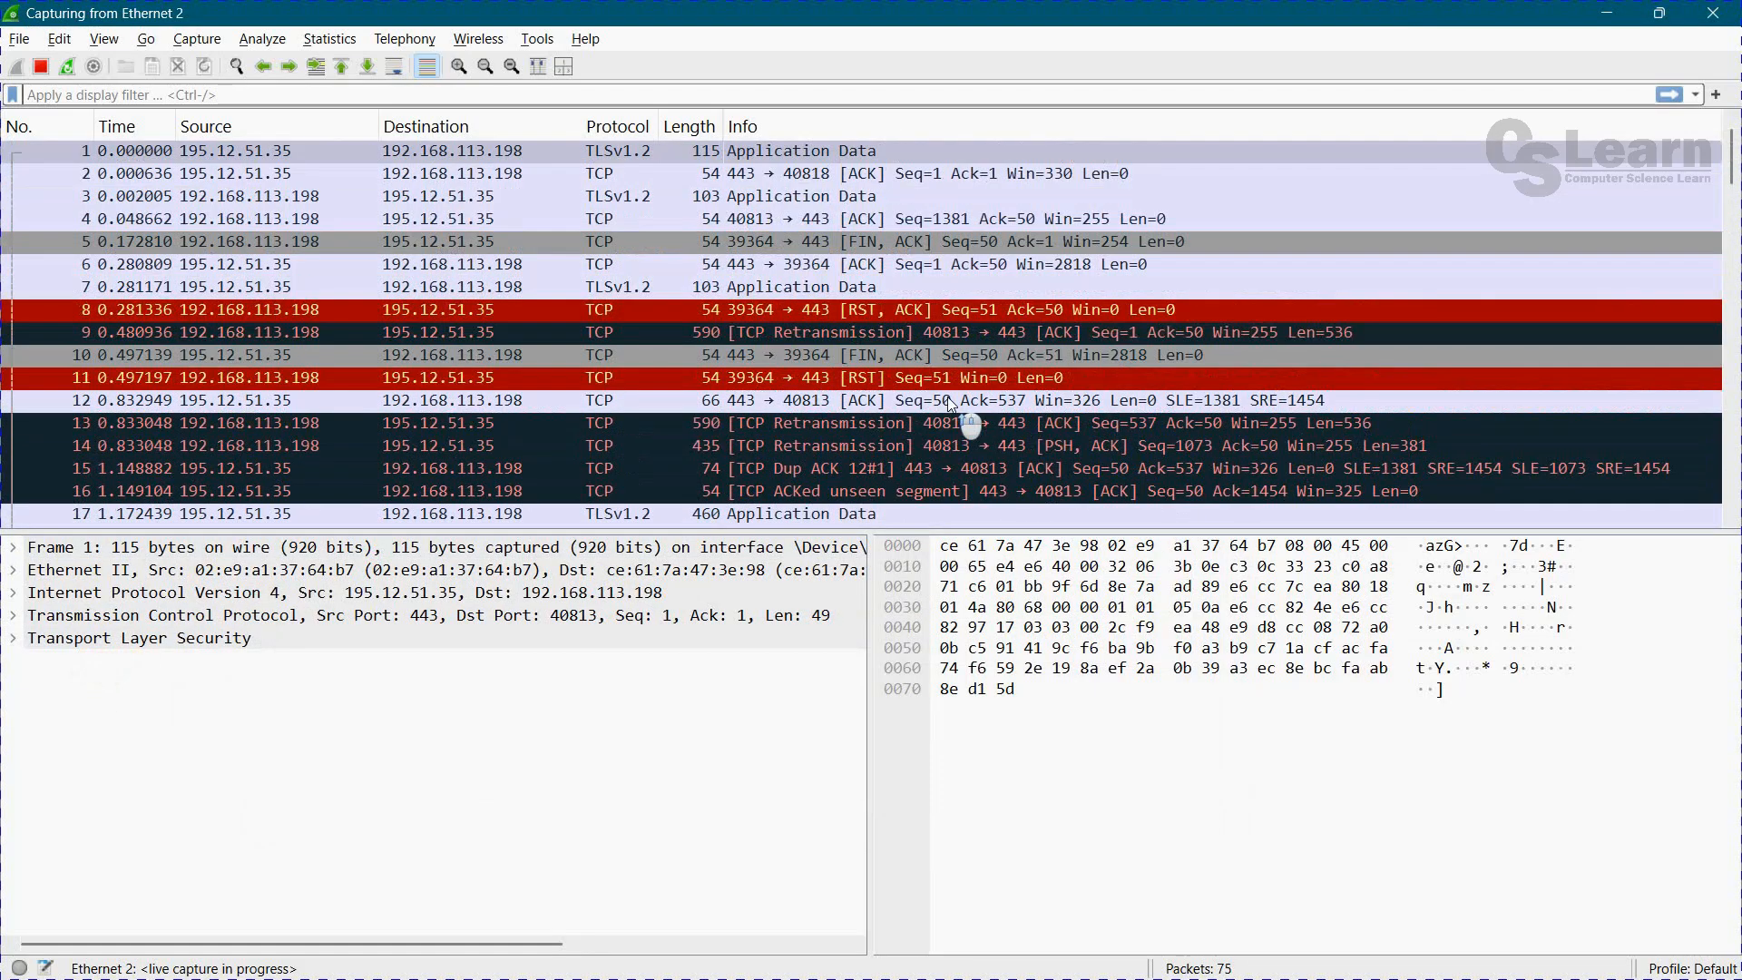
scroll(947, 395, down, 13)
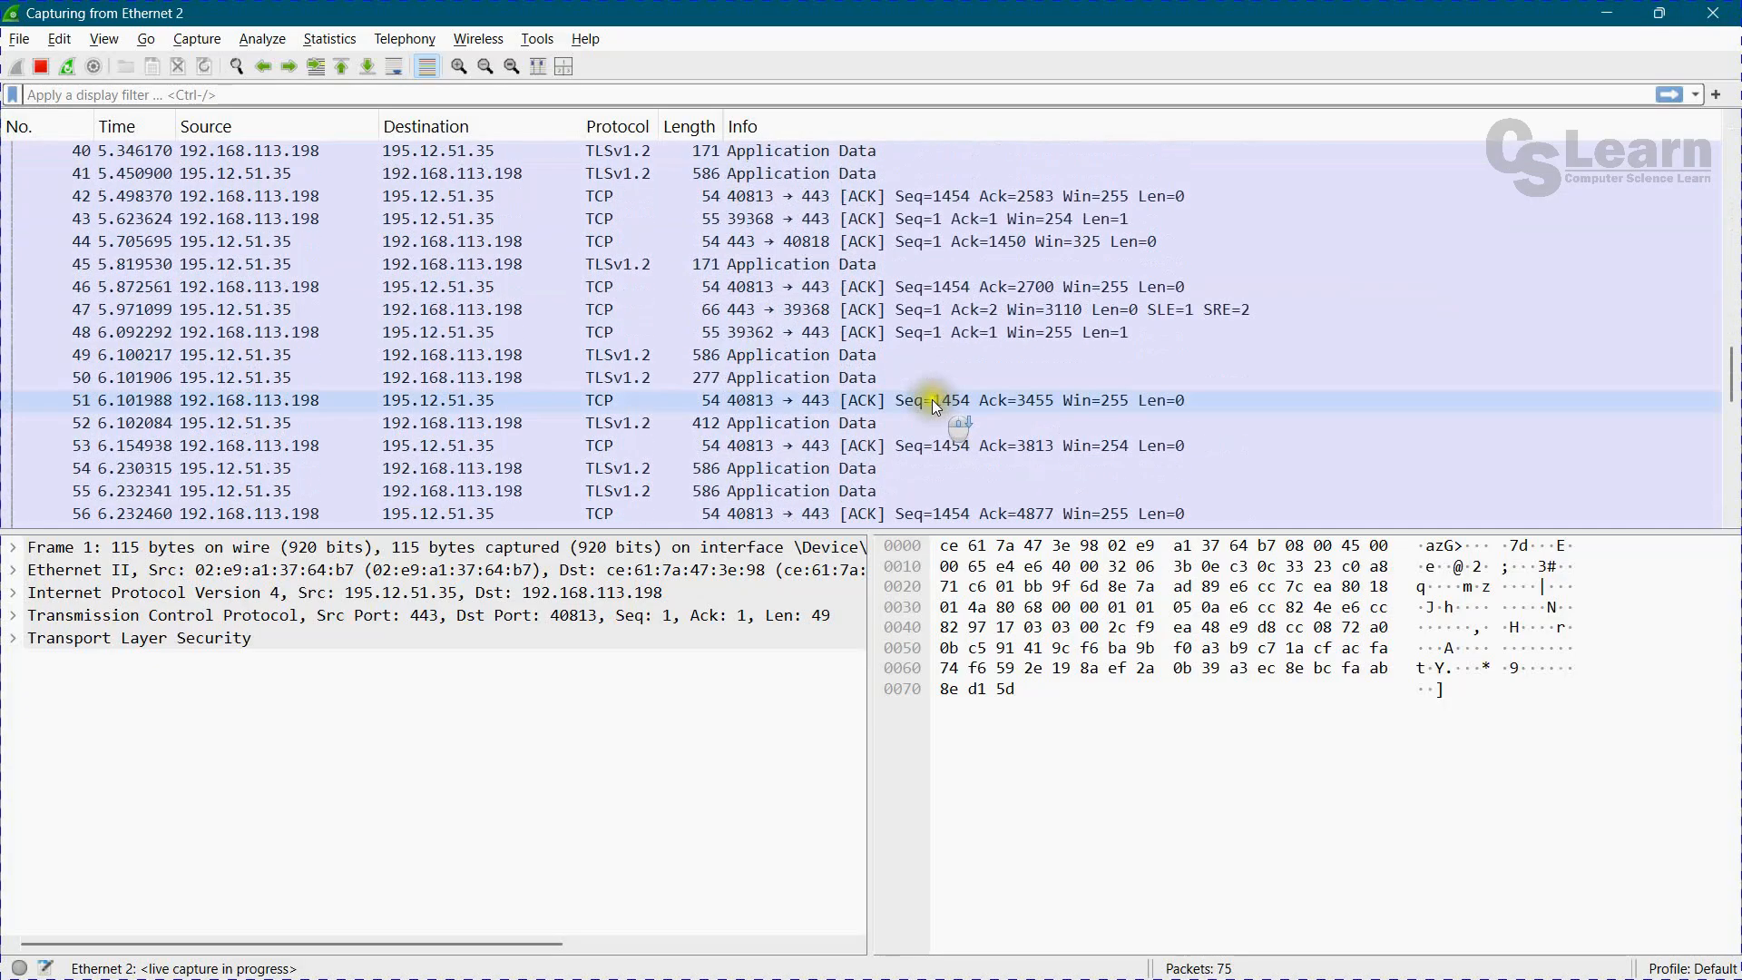
scroll(939, 407, down, 7)
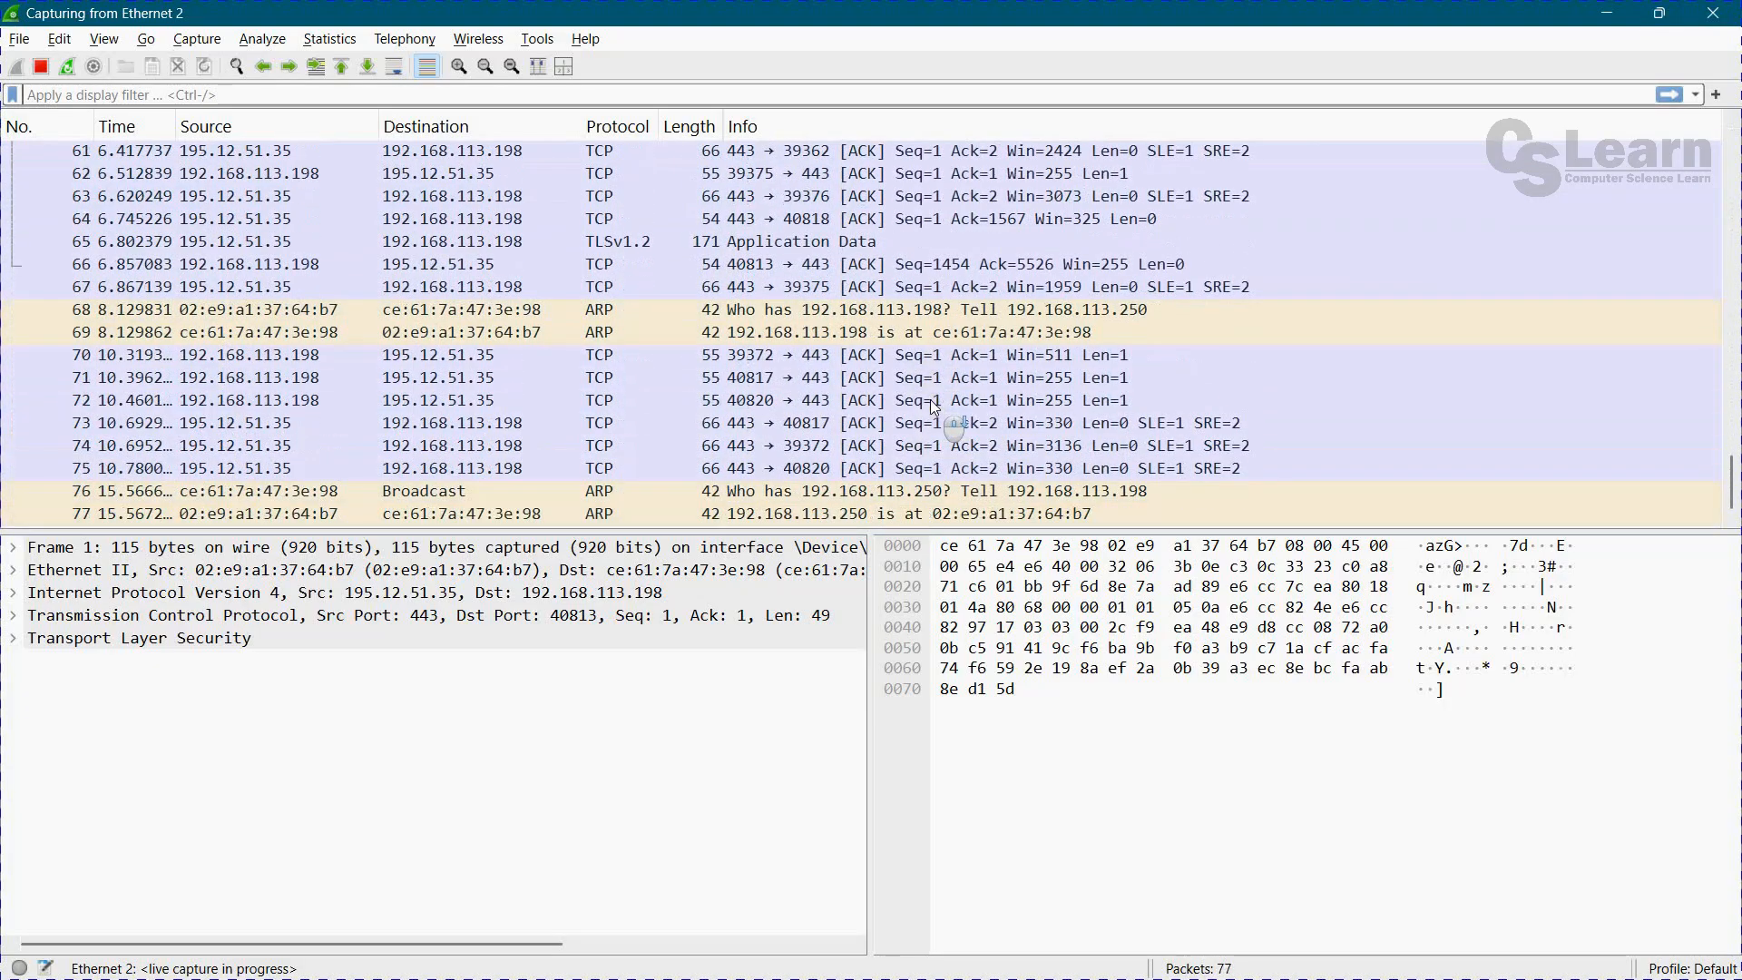
scroll(935, 408, up, 12)
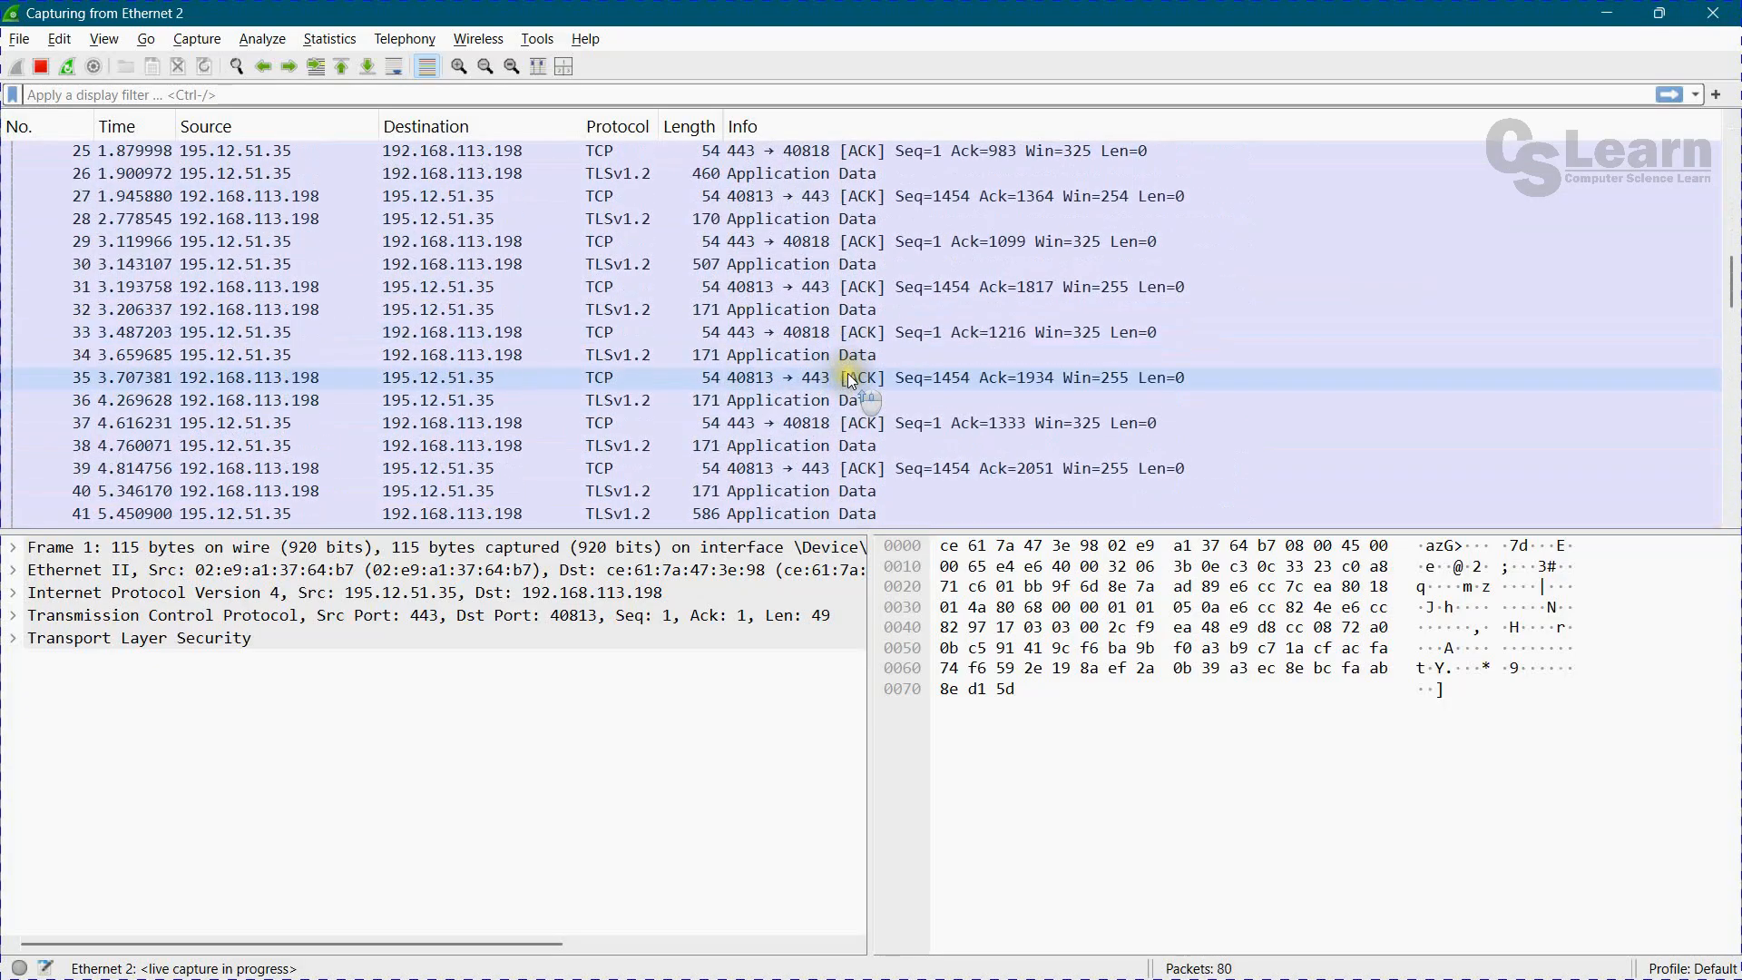
scroll(851, 379, up, 7)
scroll(849, 376, down, 5)
scroll(852, 379, down, 4)
scroll(853, 379, up, 4)
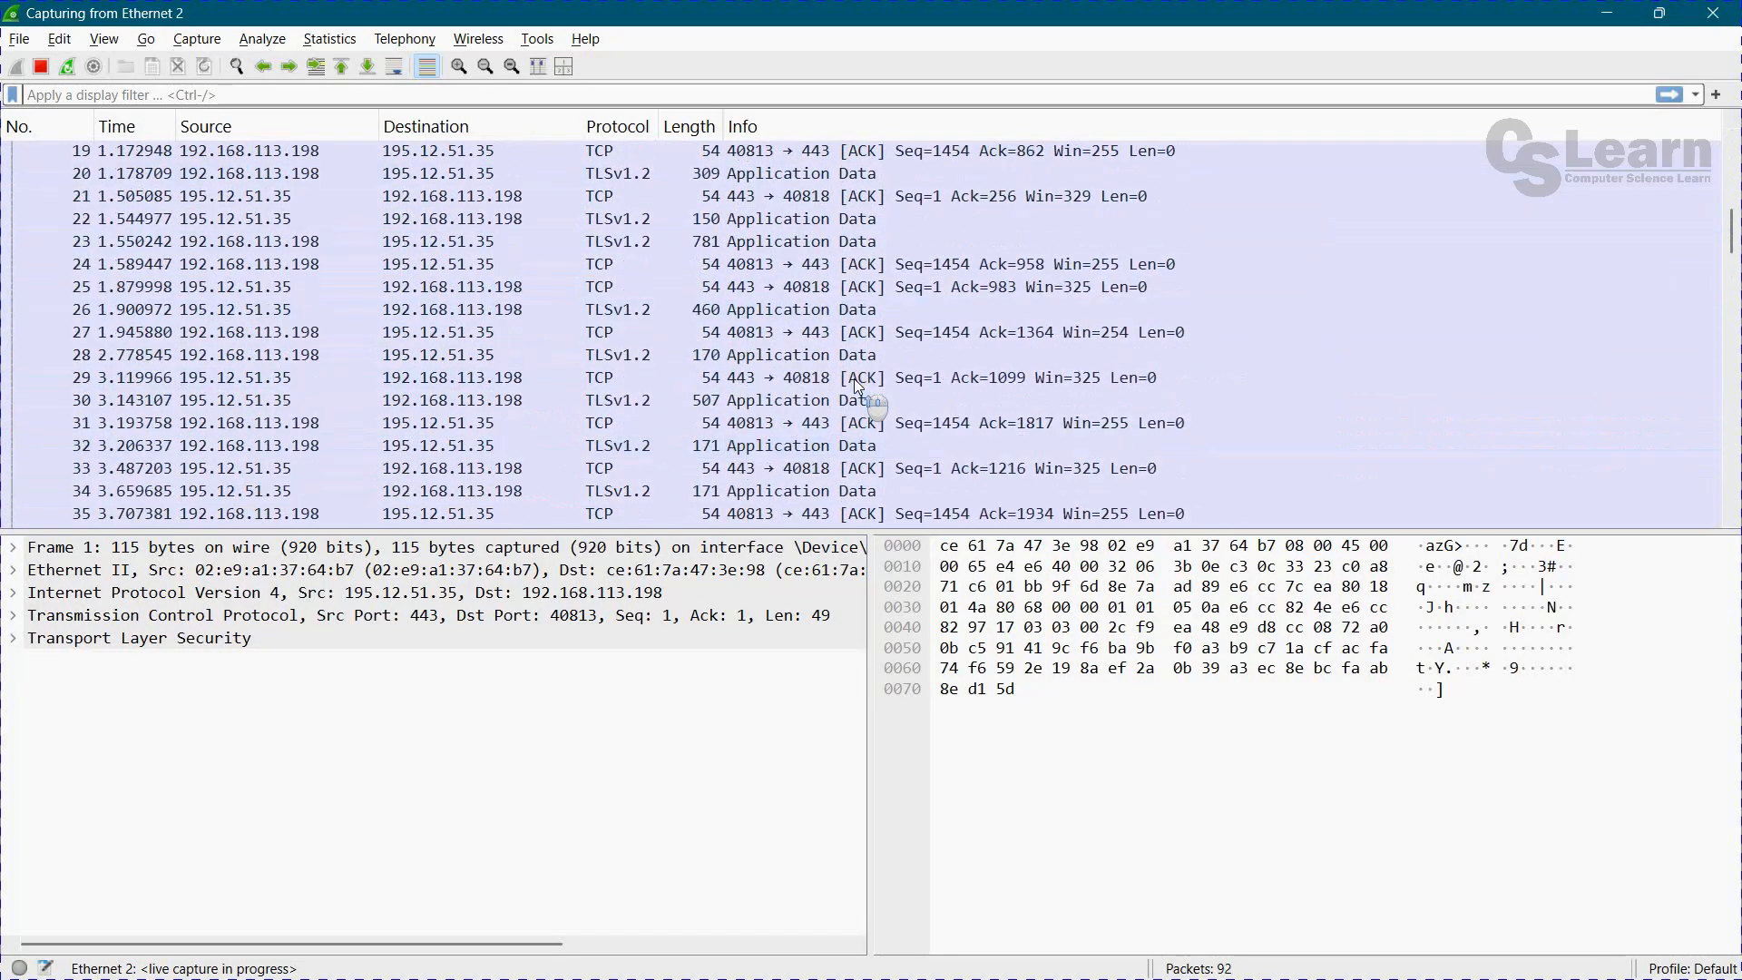
scroll(852, 379, up, 6)
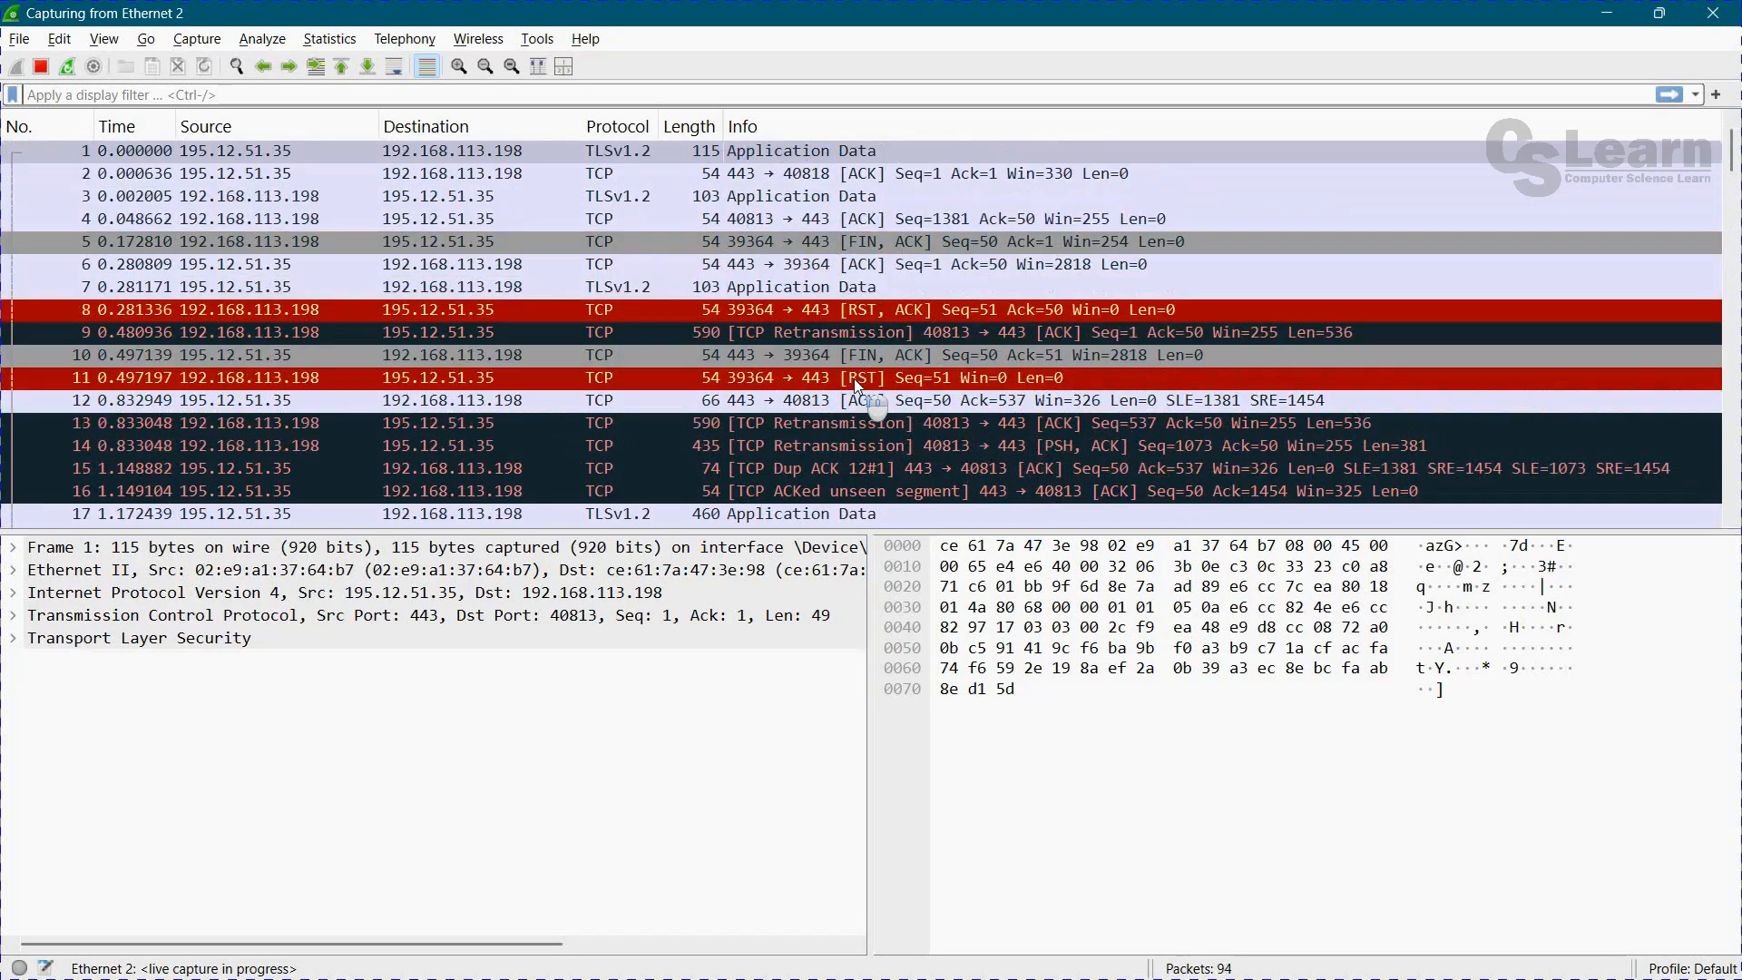
Stop the running capture and select the first packet in the list.
click(41, 66)
click(182, 152)
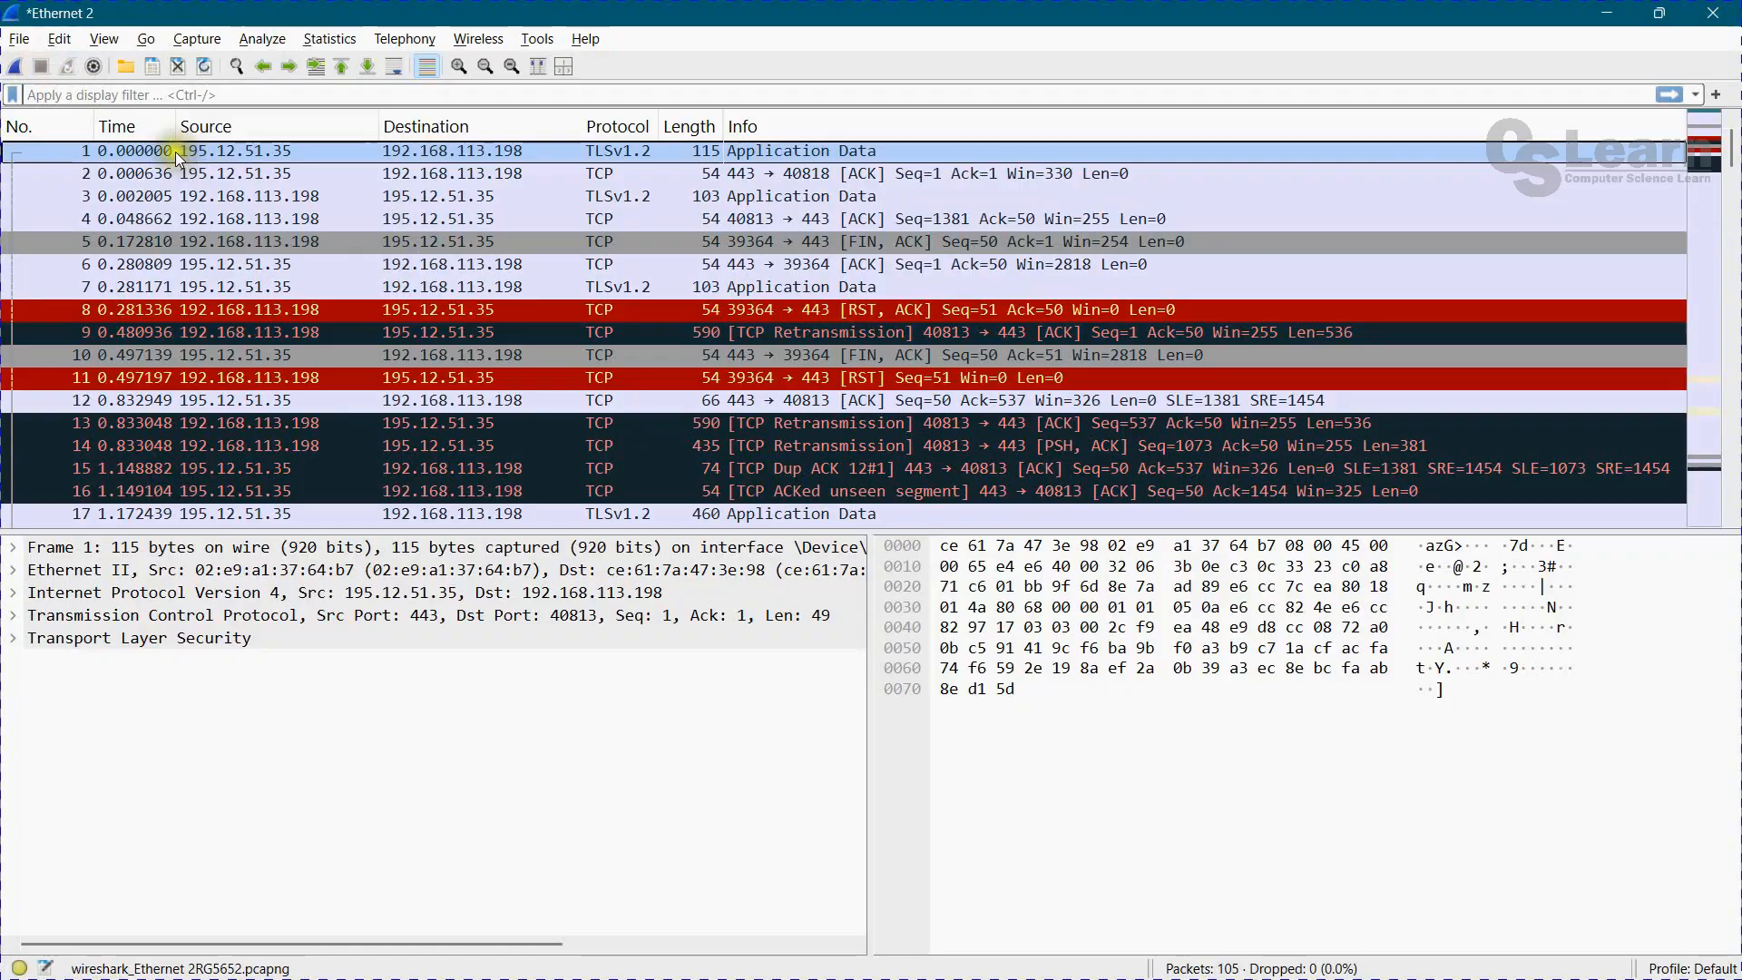
click(171, 127)
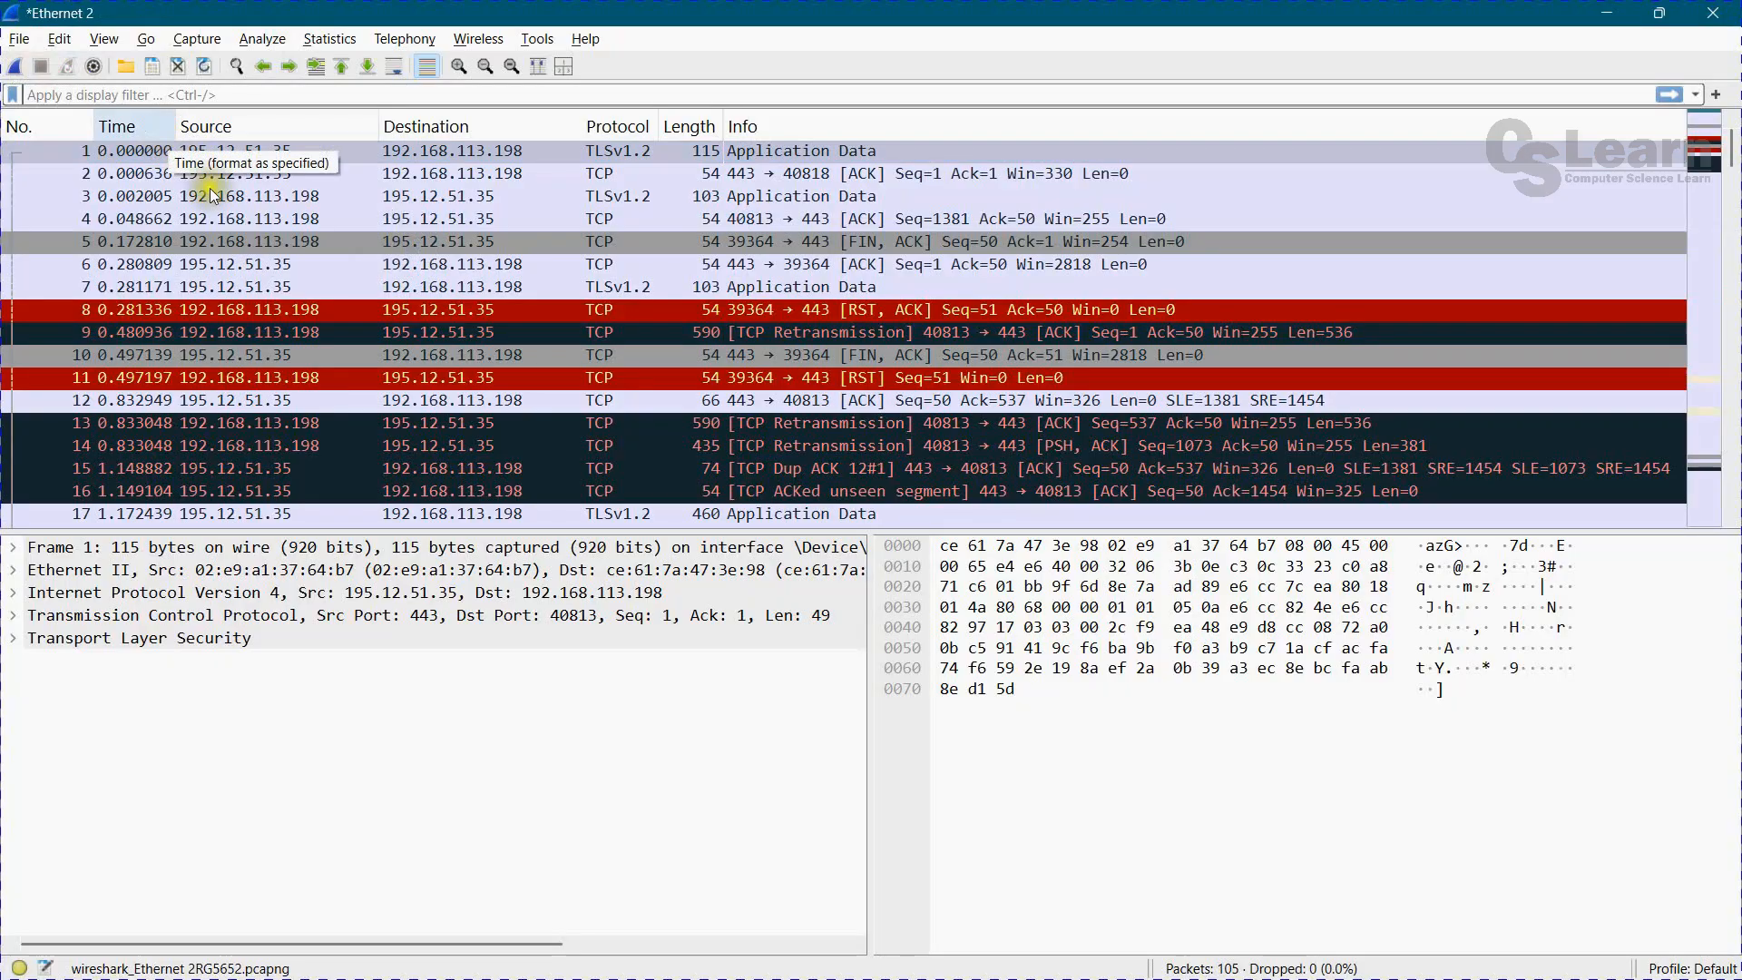
Look through the whole packet list and open the details of TCP packet 8 in a separate window.
scroll(650, 401, down, 20)
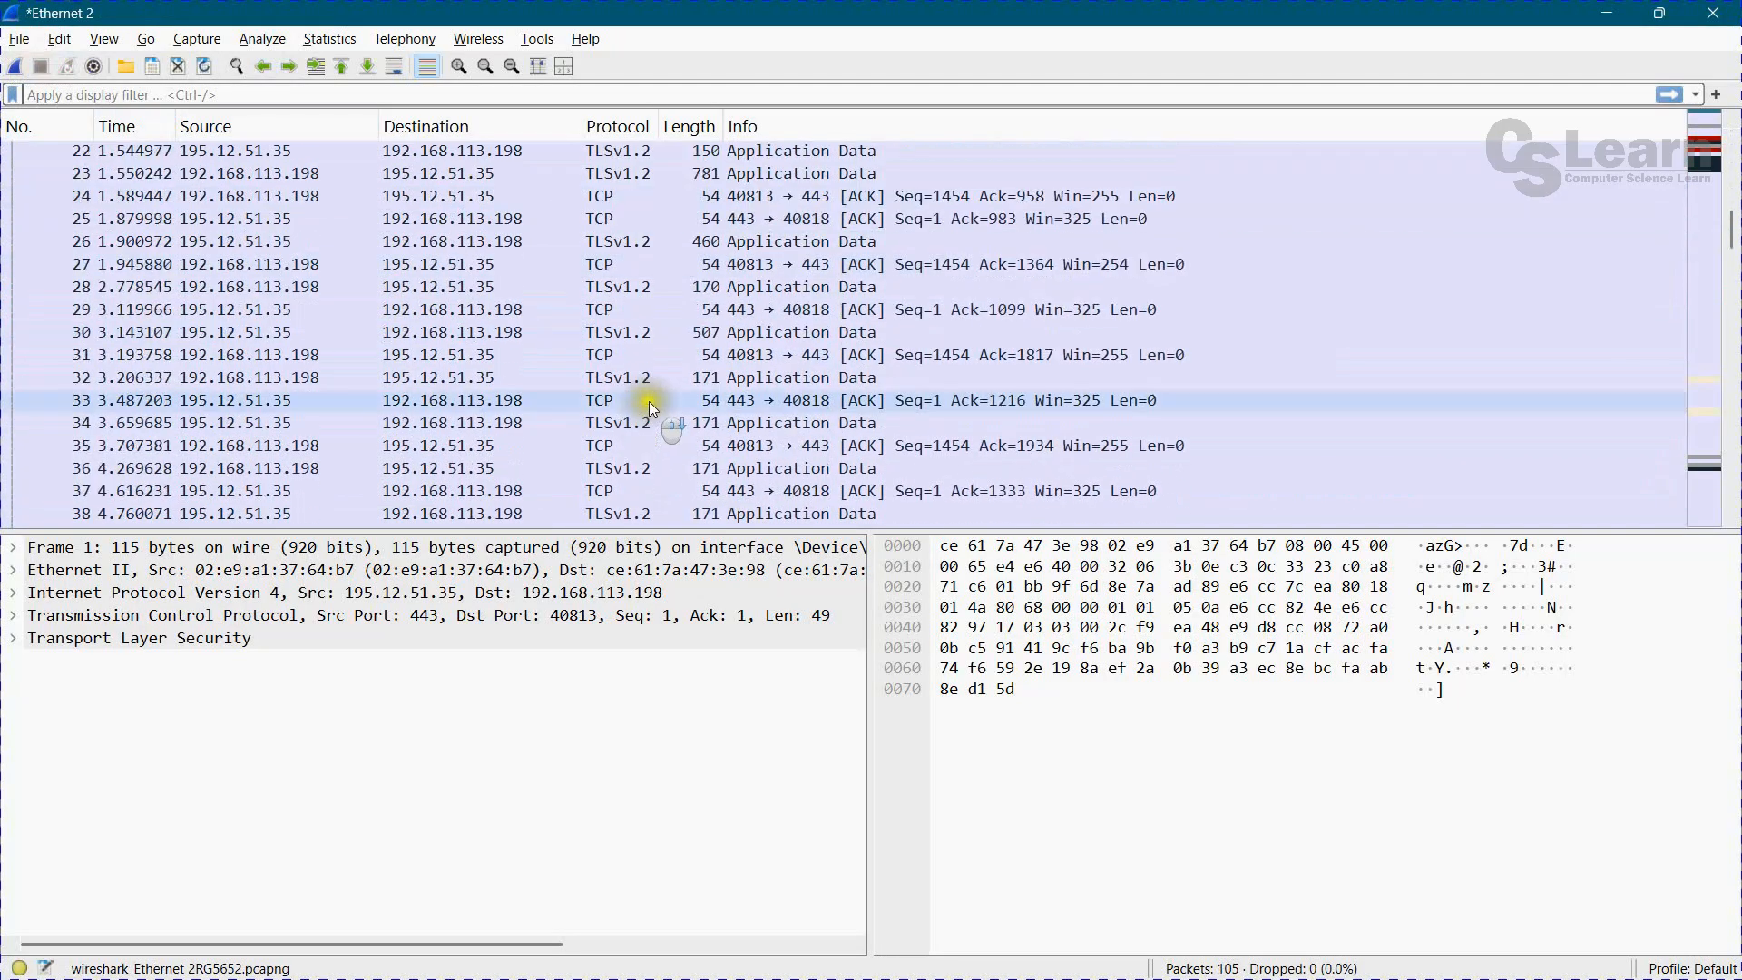
scroll(656, 392, down, 7)
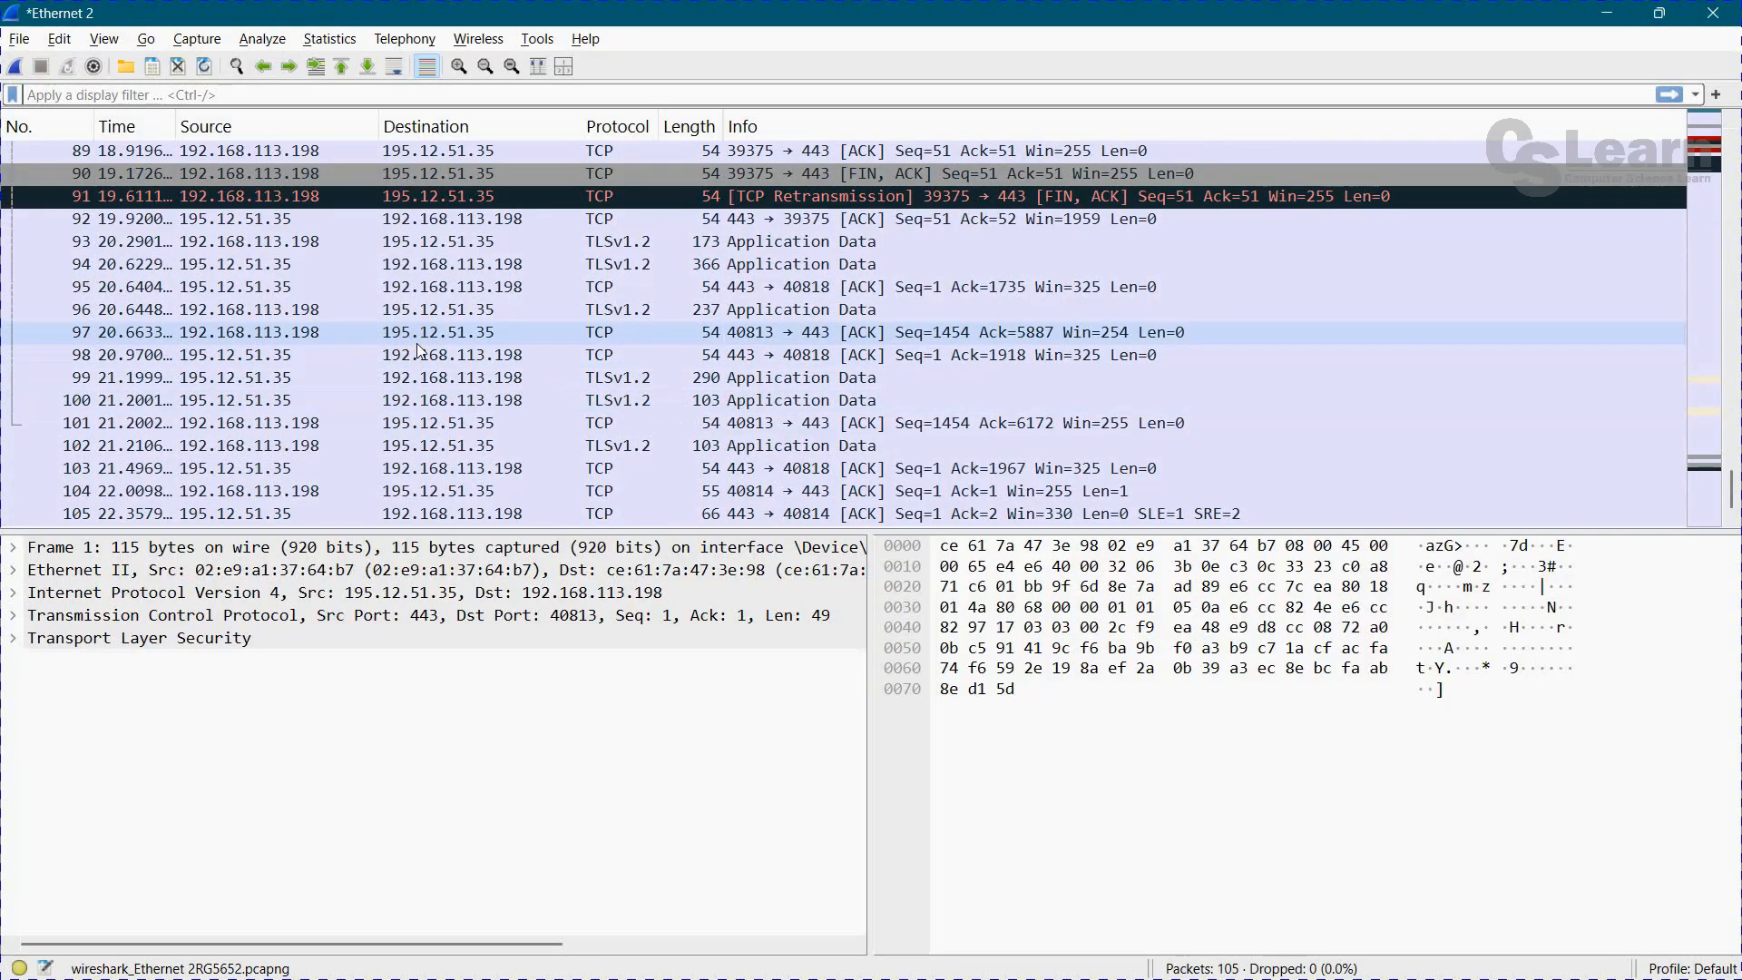
scroll(467, 302, up, 20)
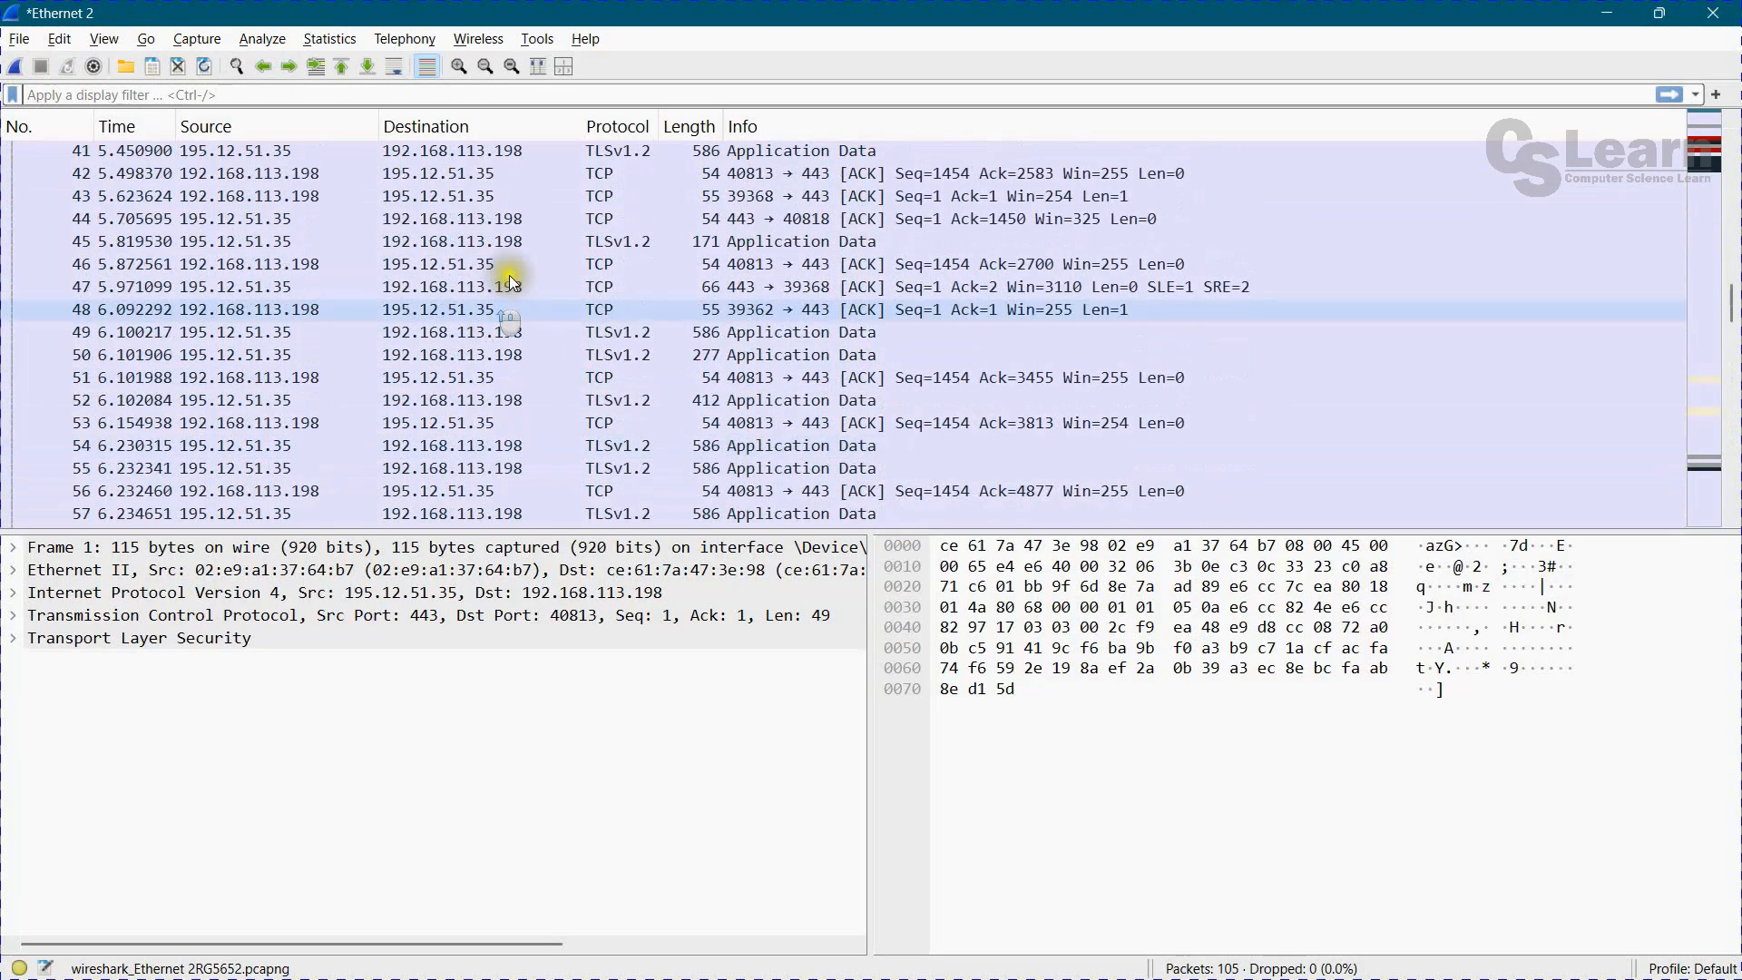
scroll(529, 240, up, 7)
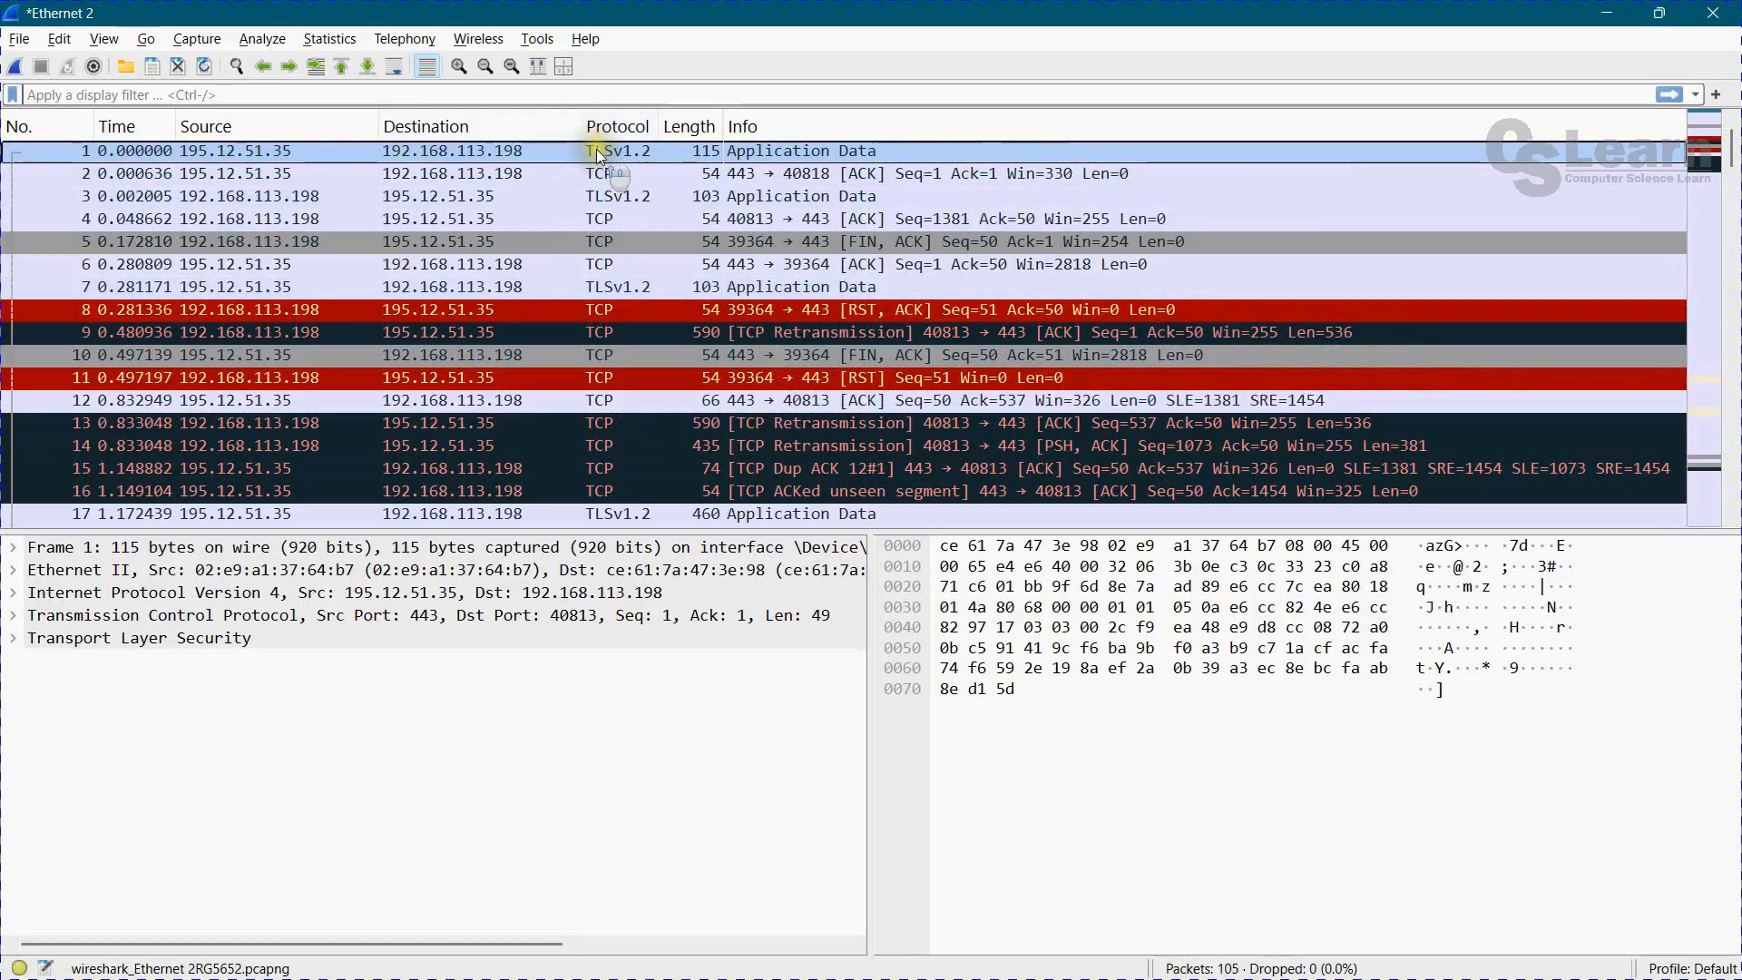
double_click(601, 314)
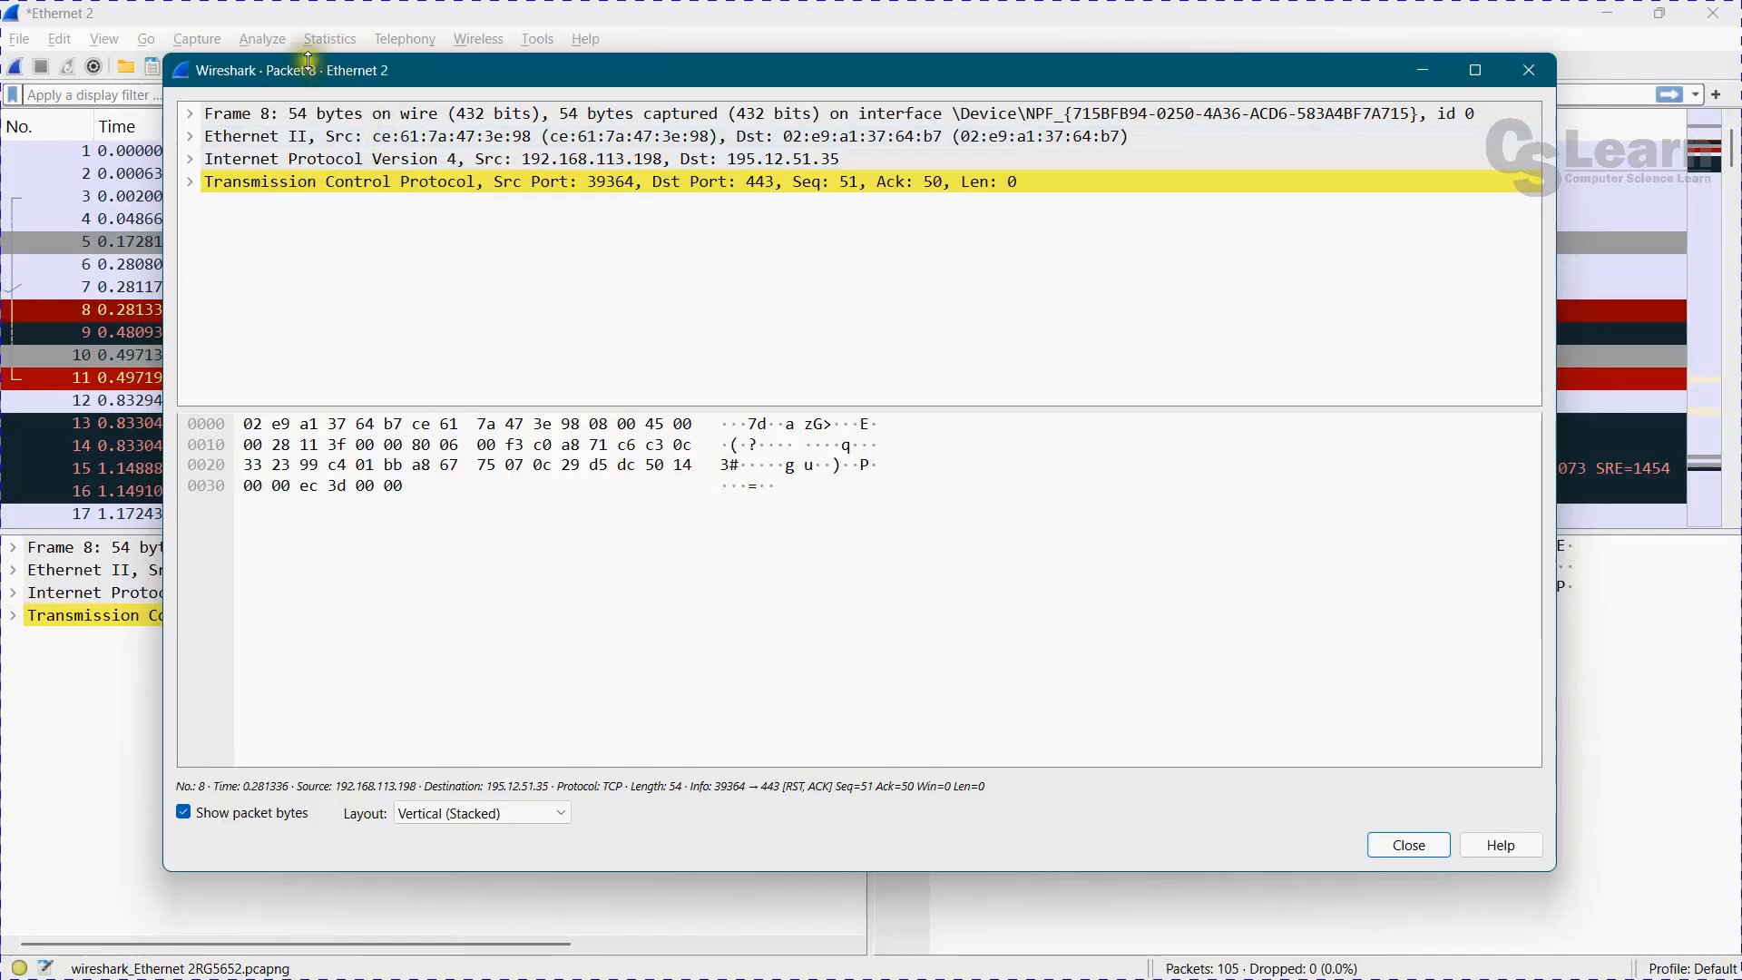
Expand packet 8's Frame section and its Interface id entry, and examine the interface and timing fields.
click(191, 118)
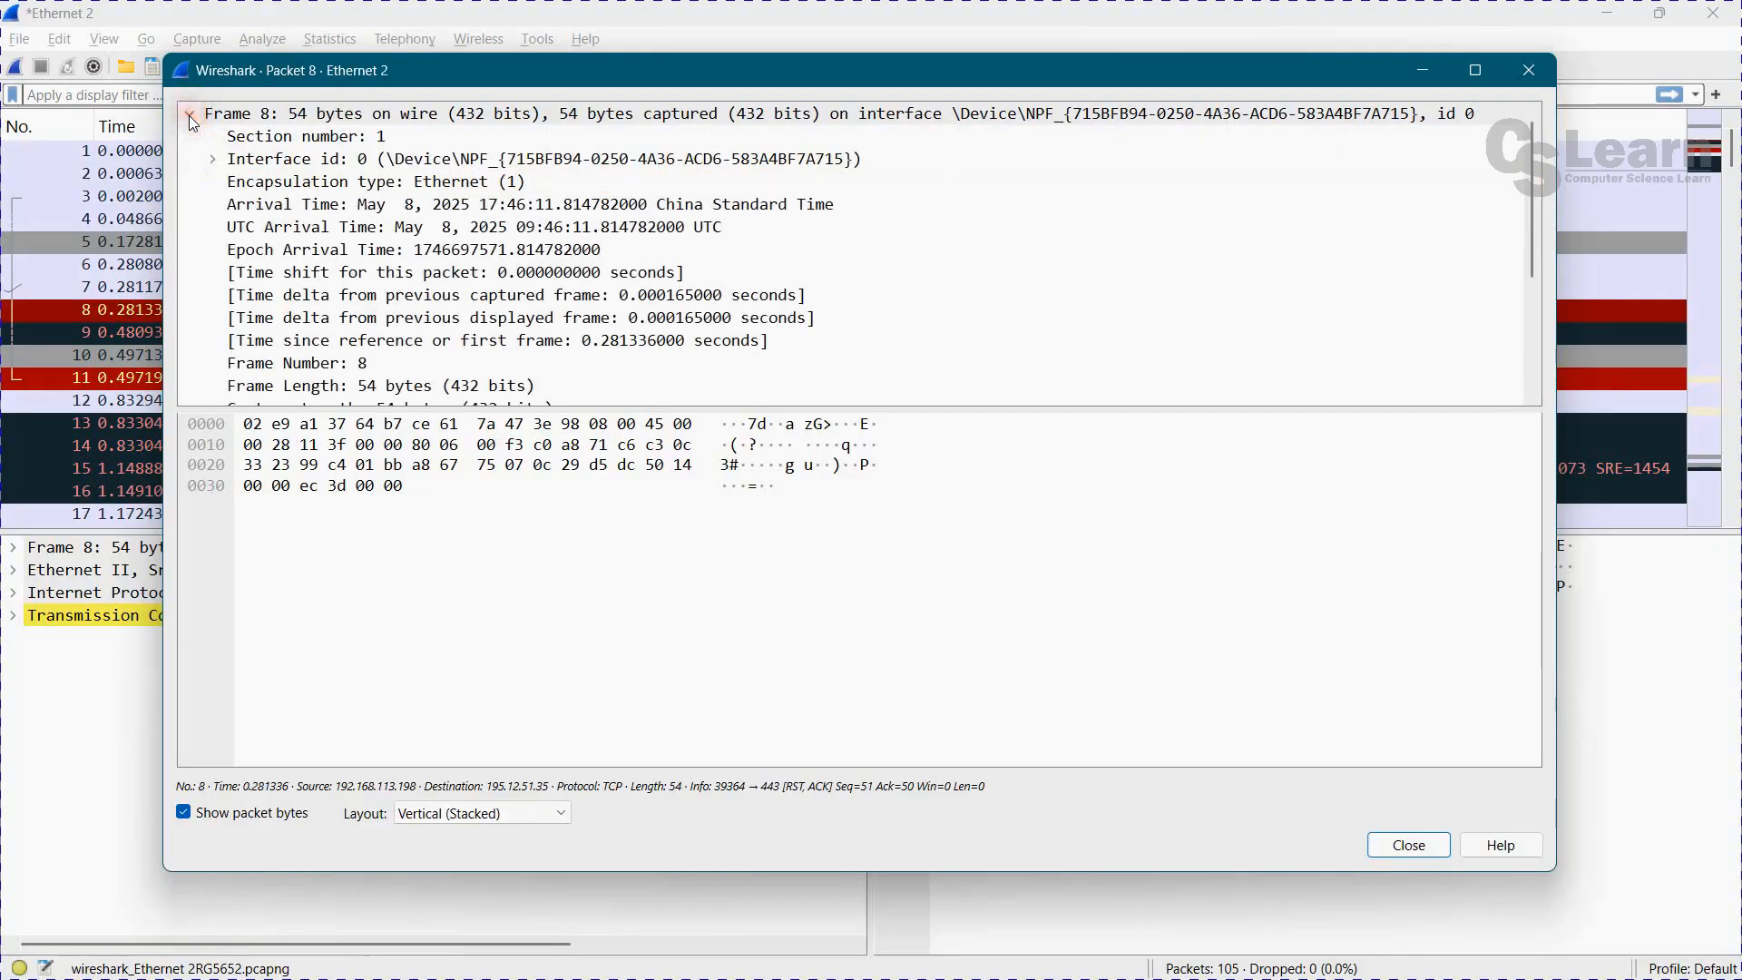
click(272, 113)
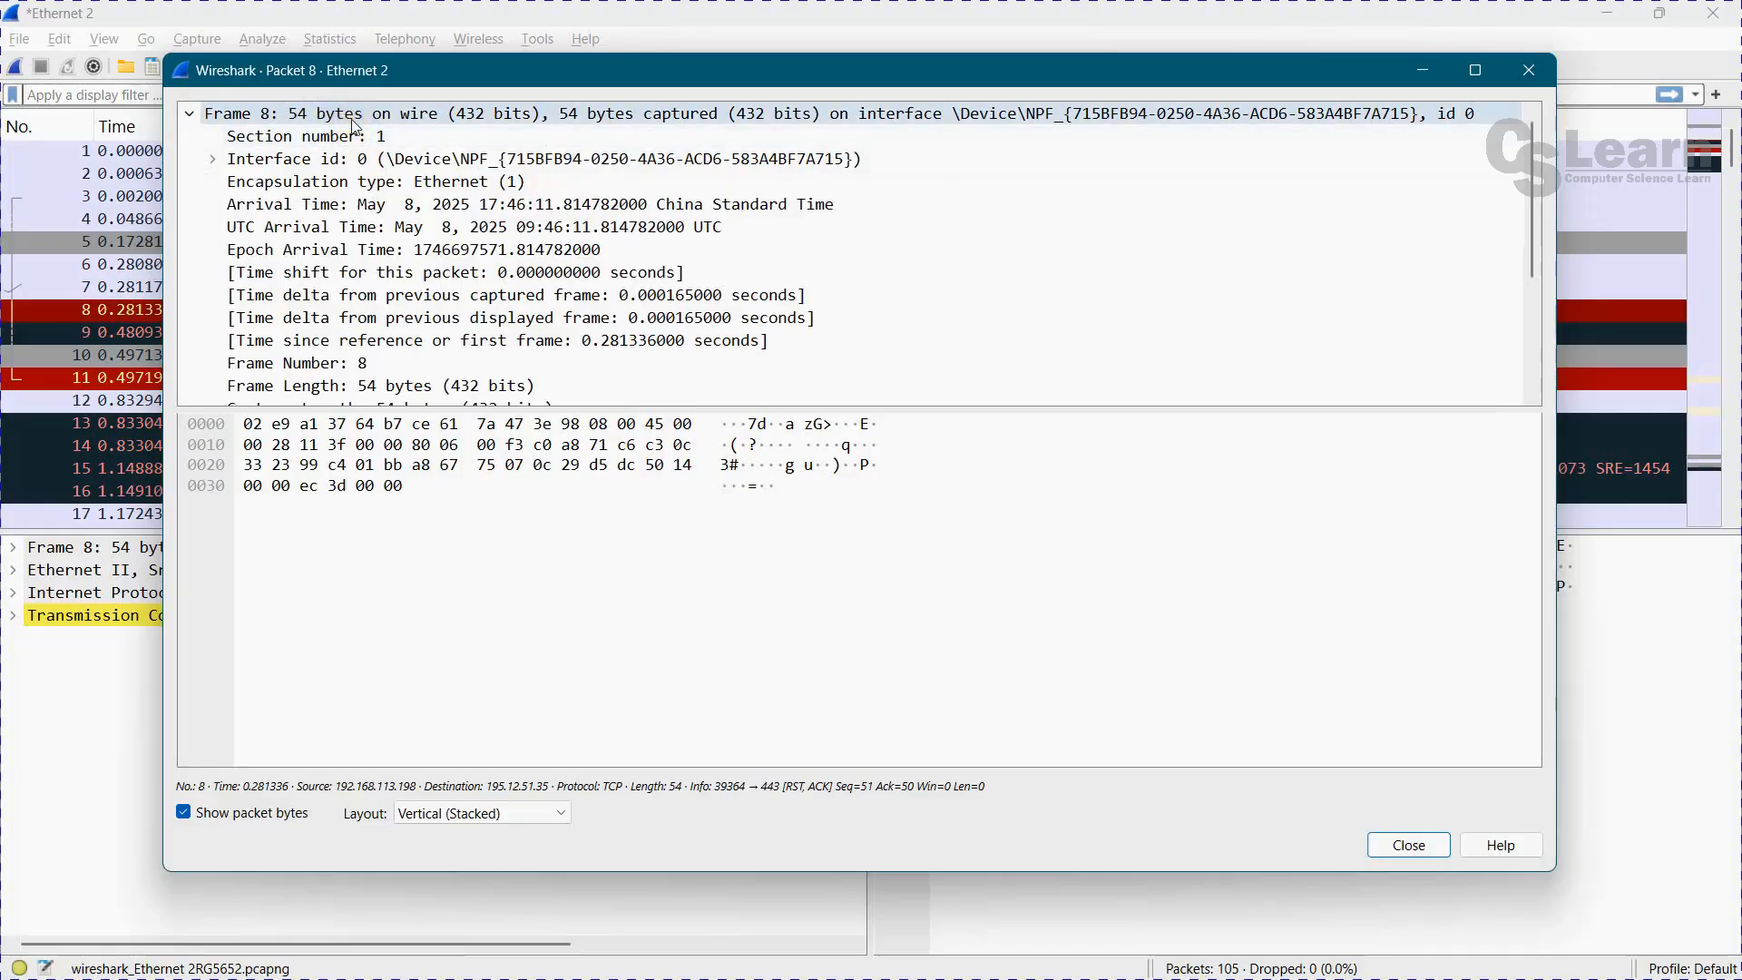
click(315, 145)
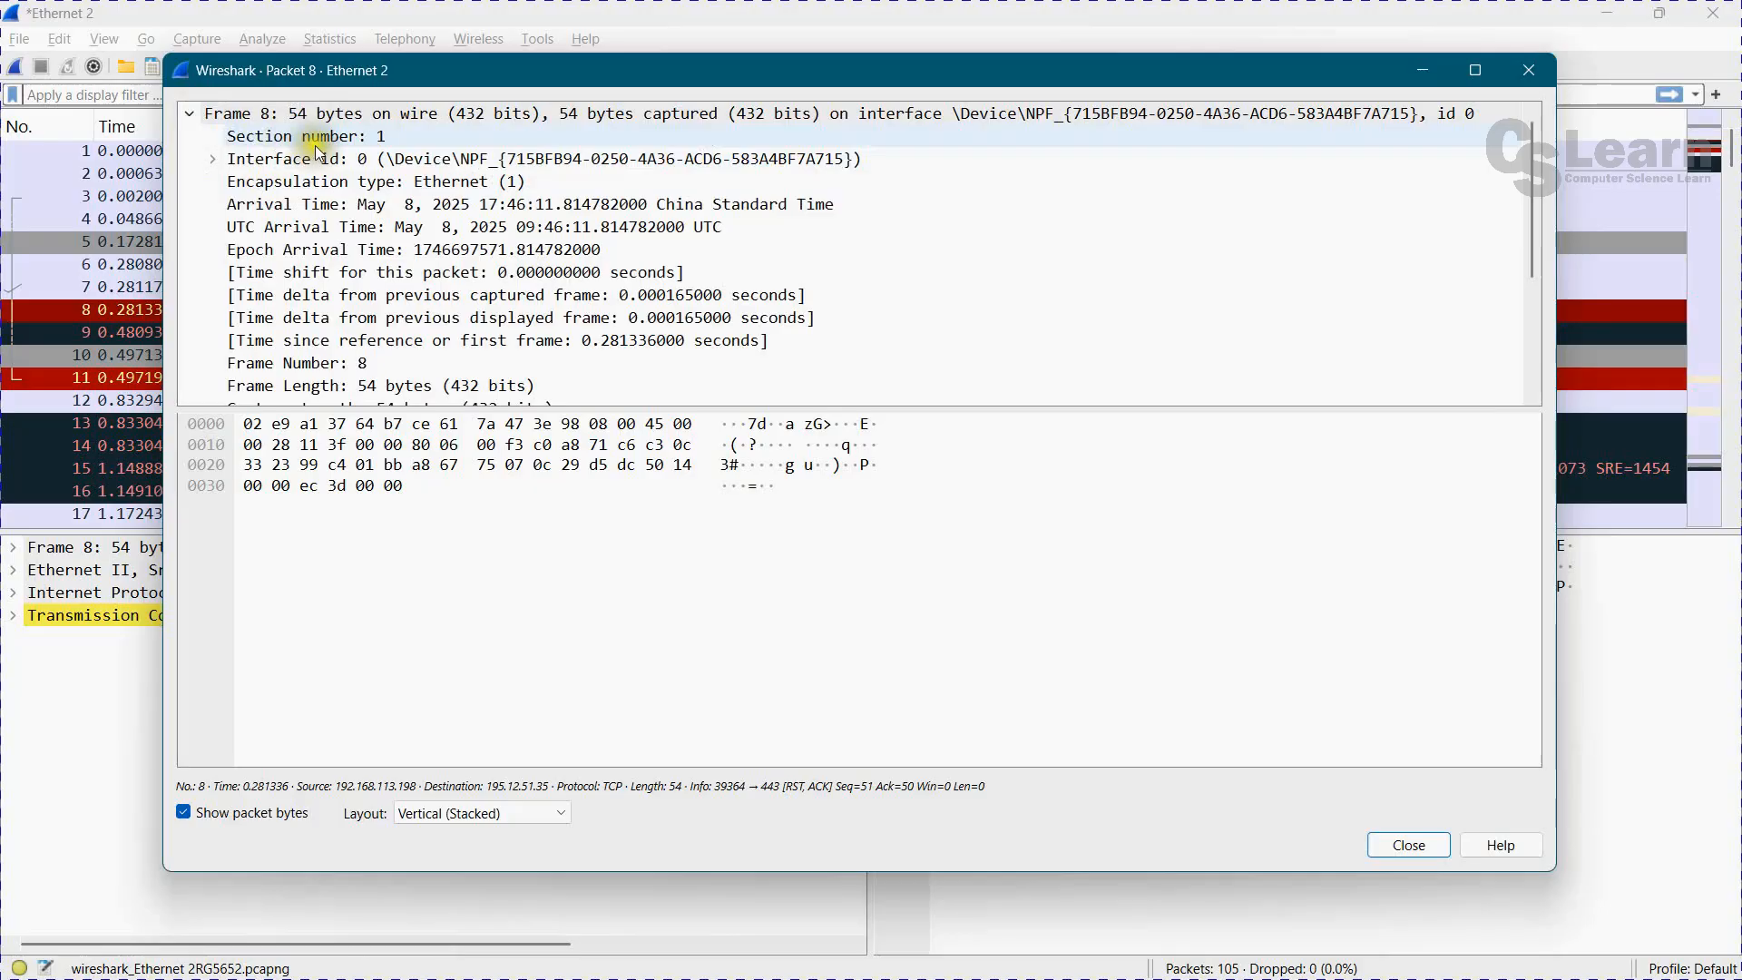
click(214, 160)
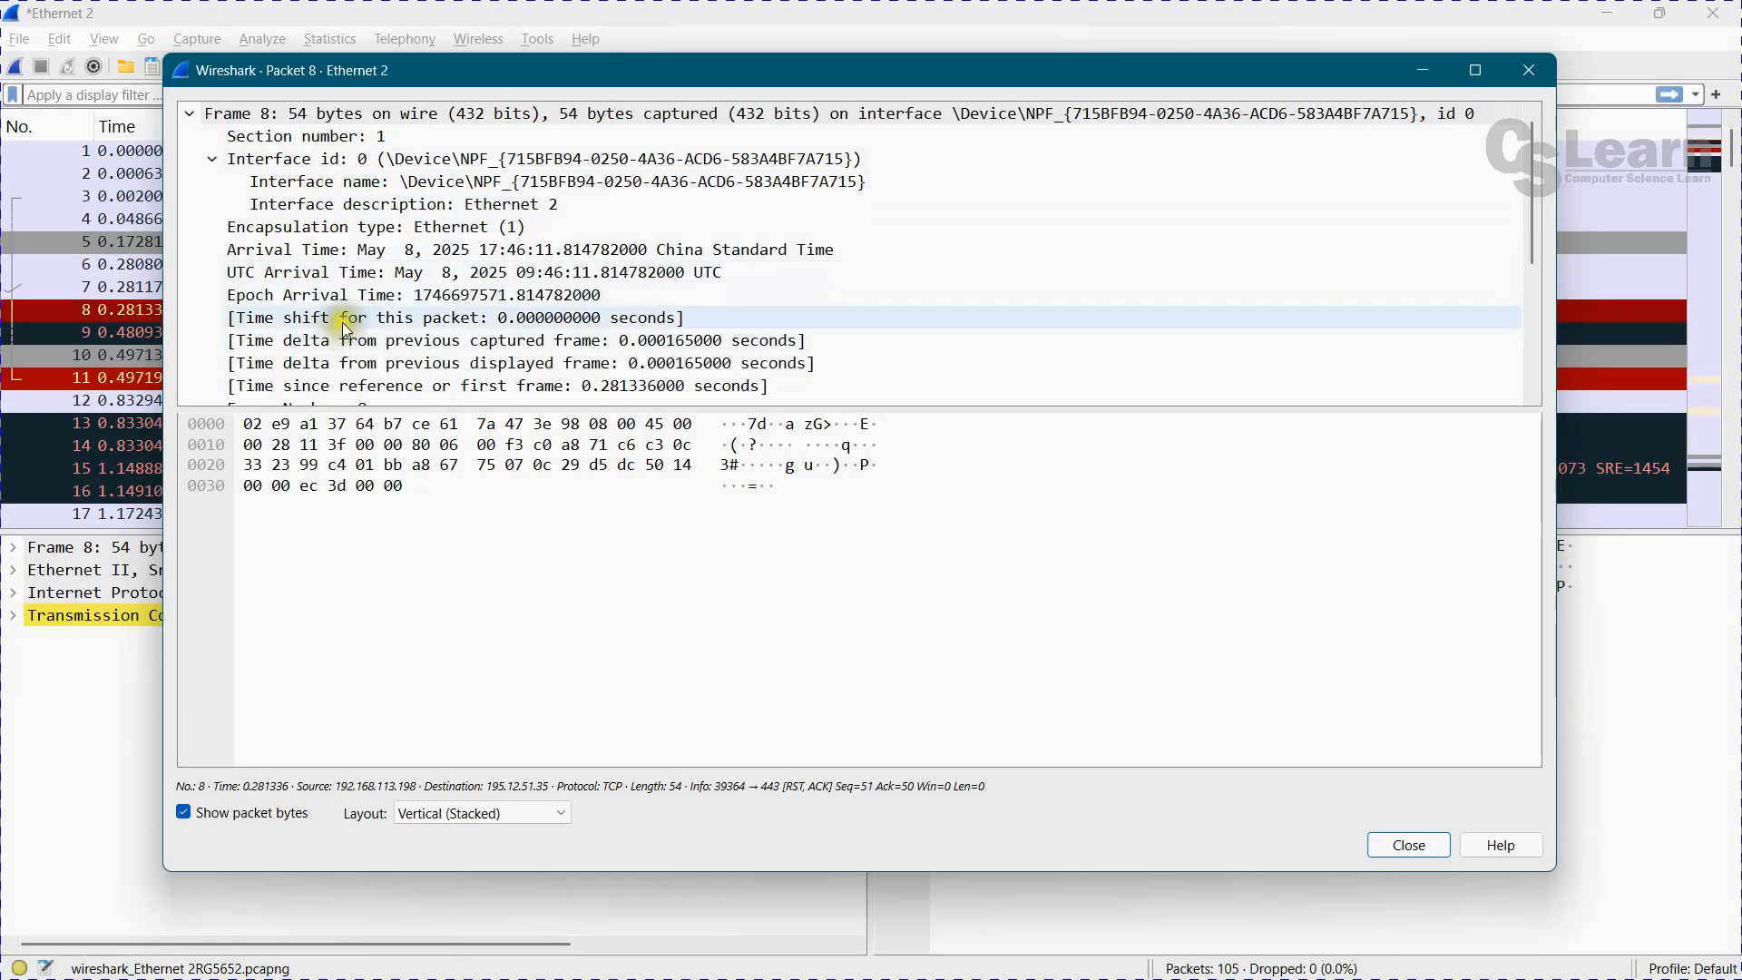
click(508, 323)
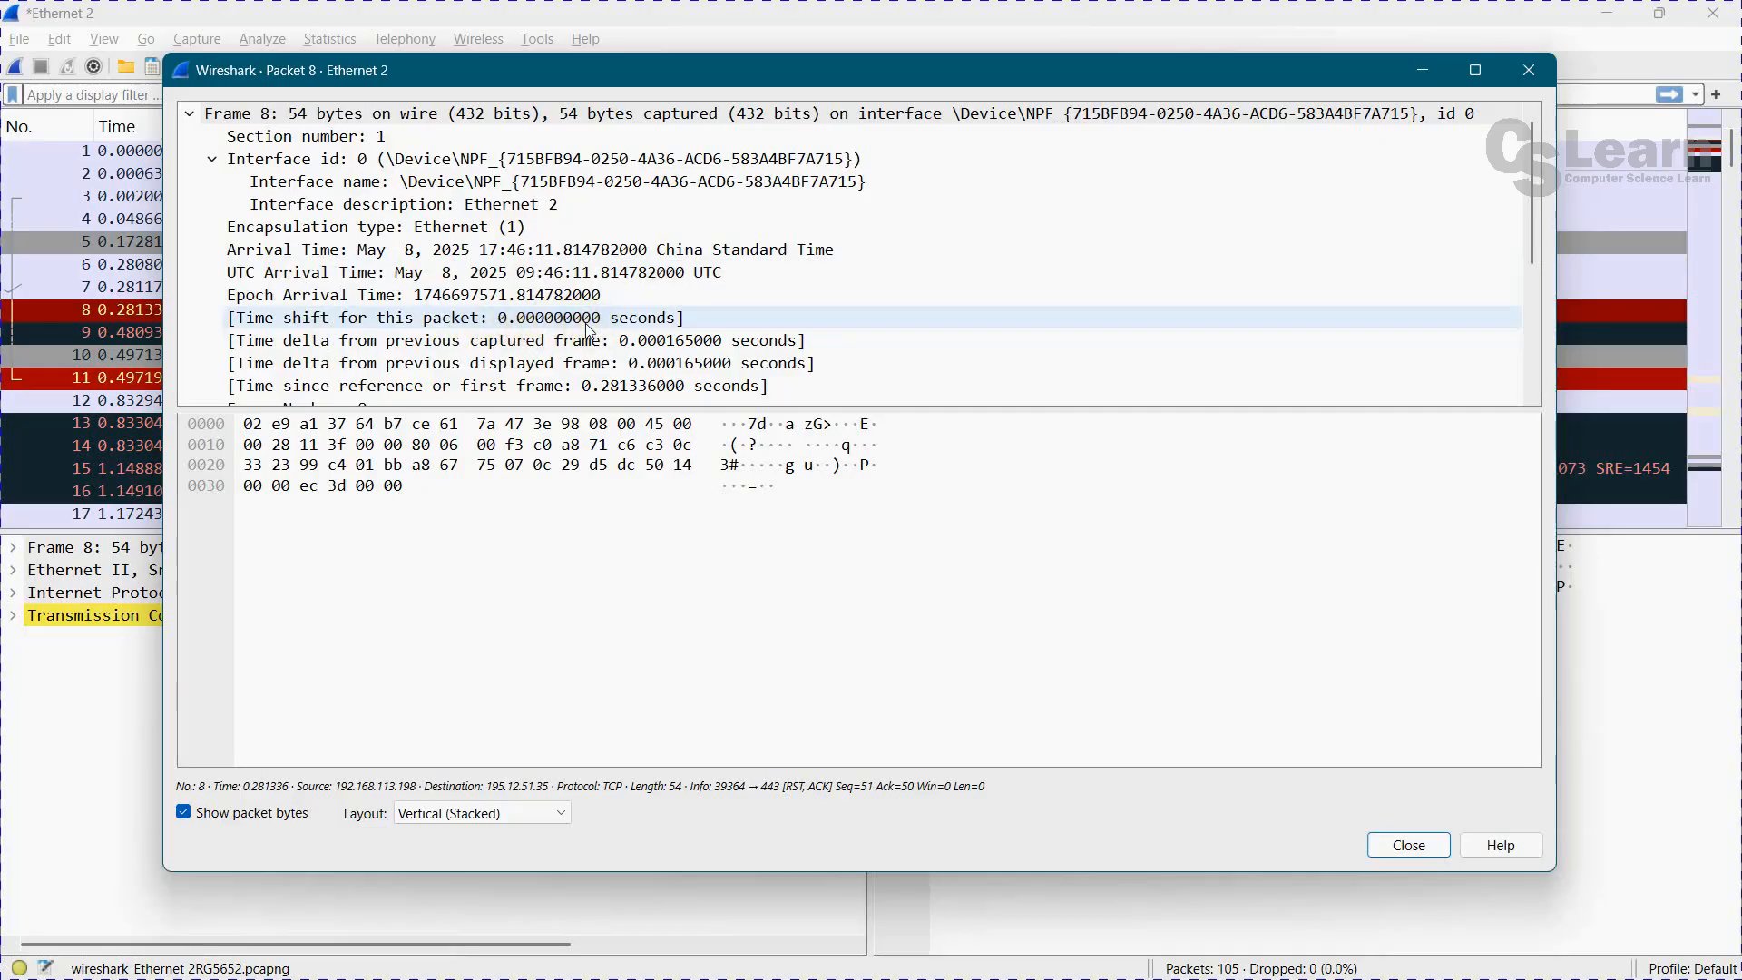
click(488, 361)
Examine the frame number, frame length and capture length fields, then the marking and protocol entries of the Frame section.
scroll(410, 343, down, 2)
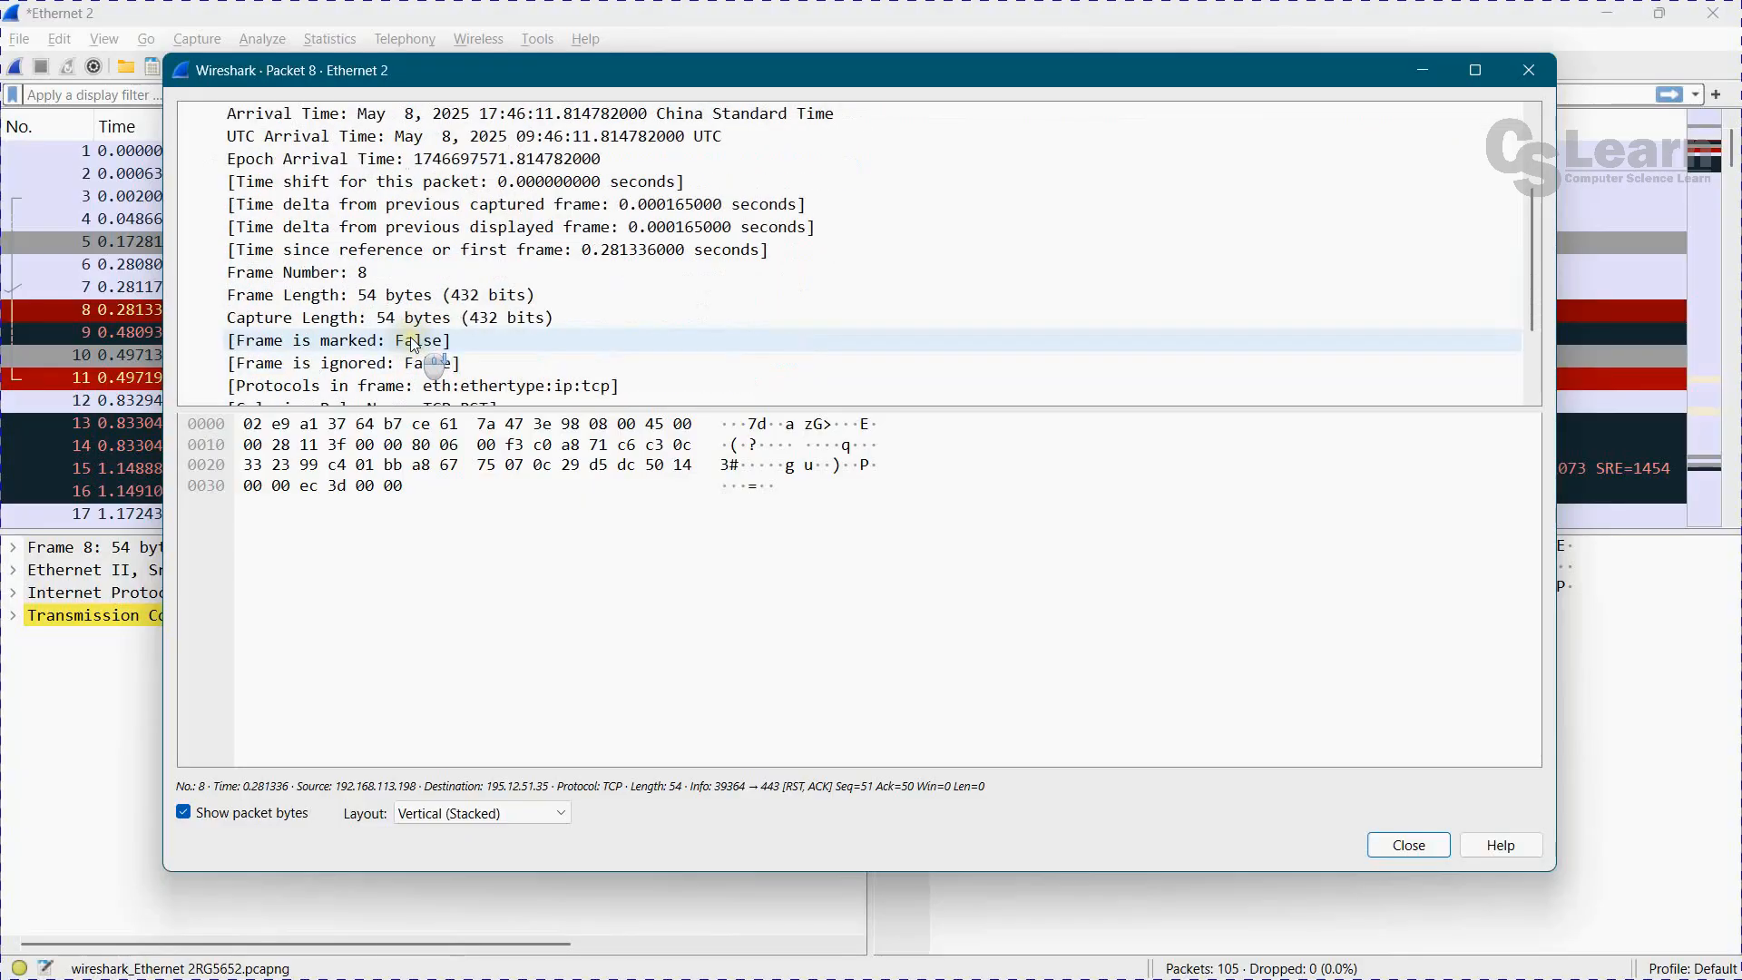
click(266, 278)
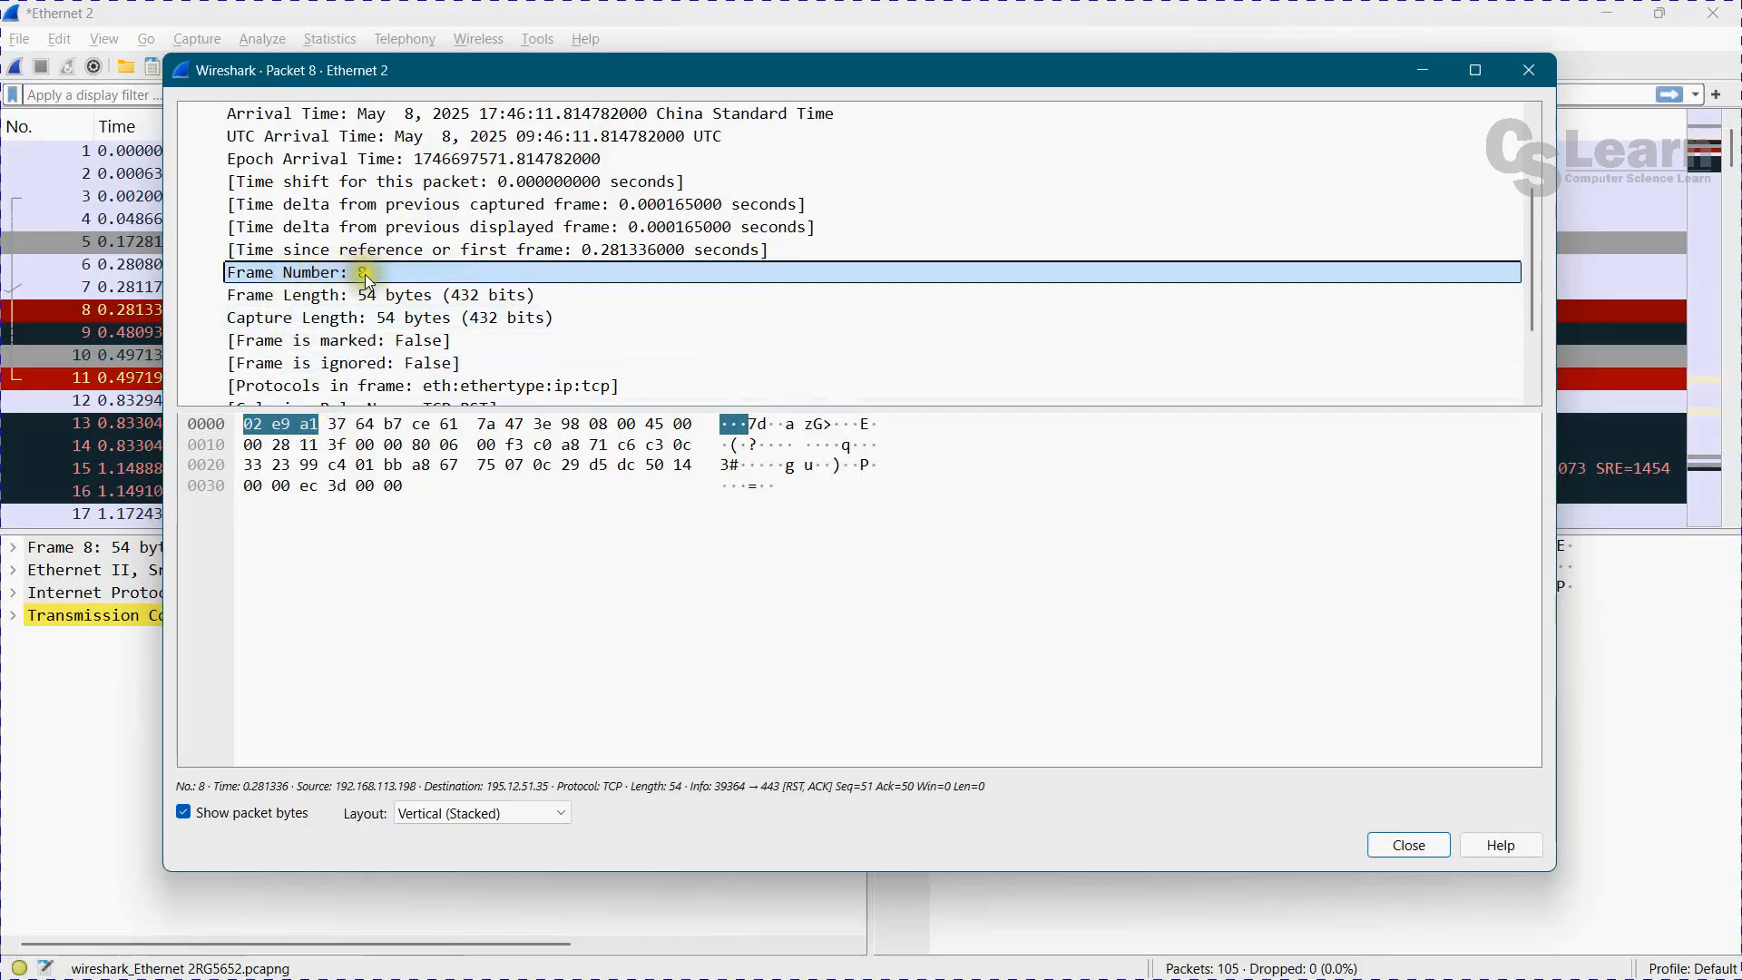
click(317, 296)
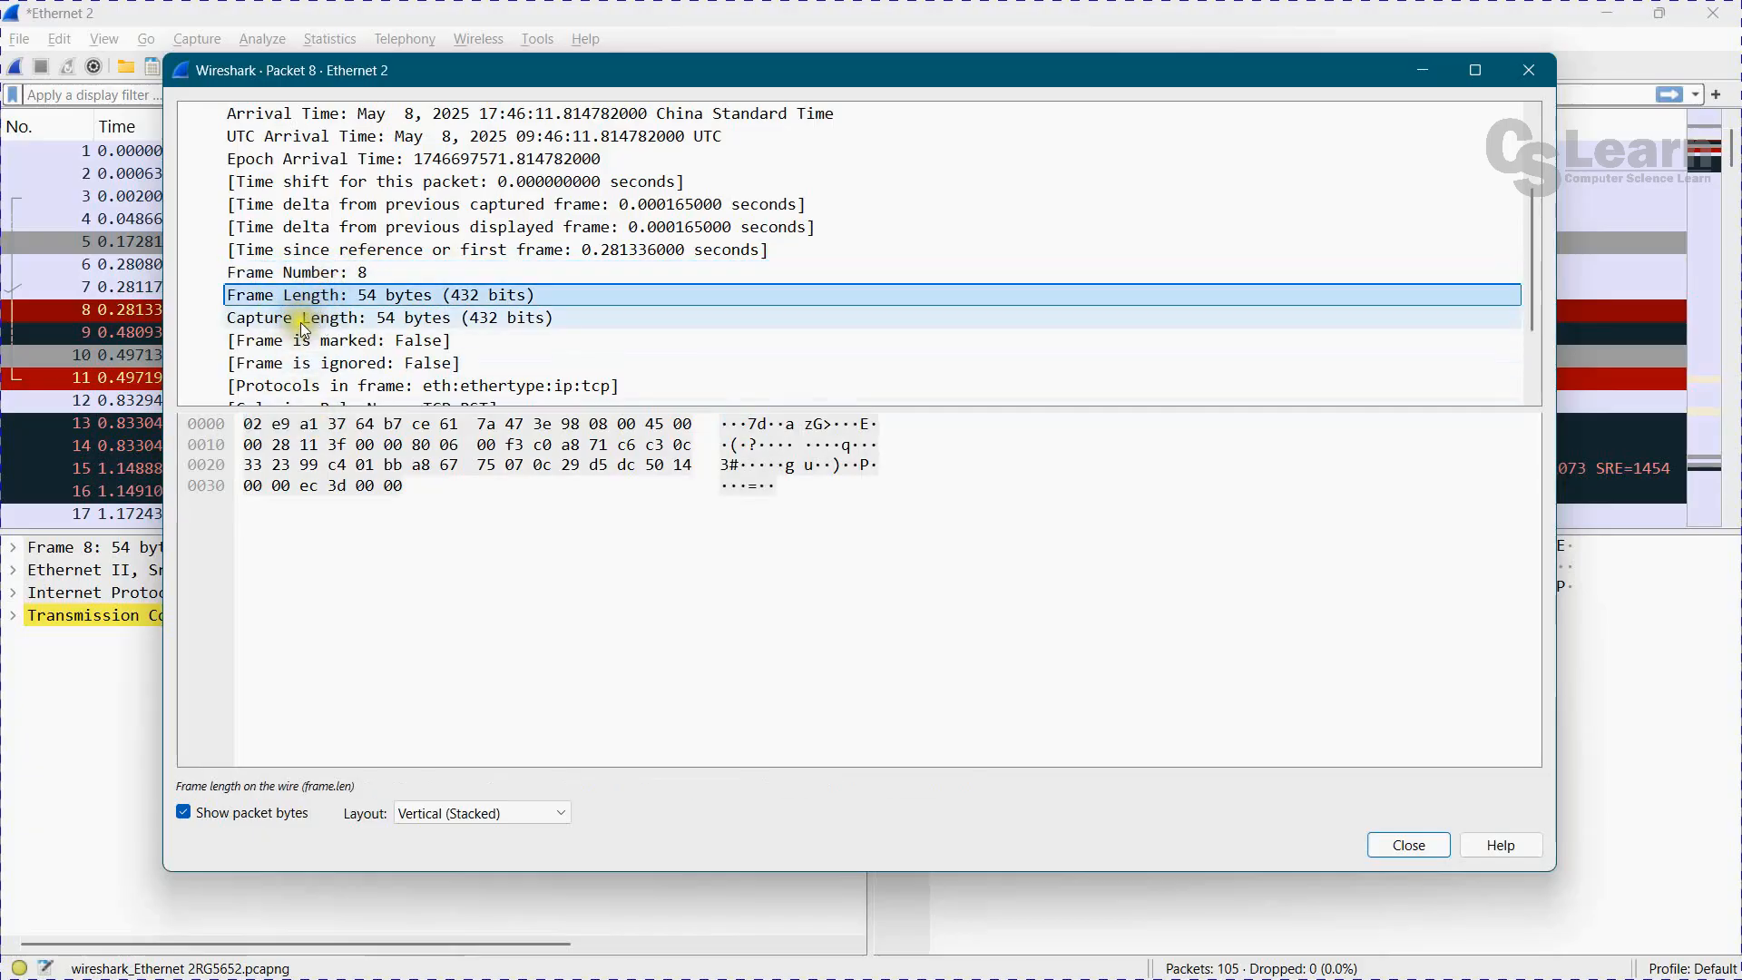
click(303, 320)
click(300, 297)
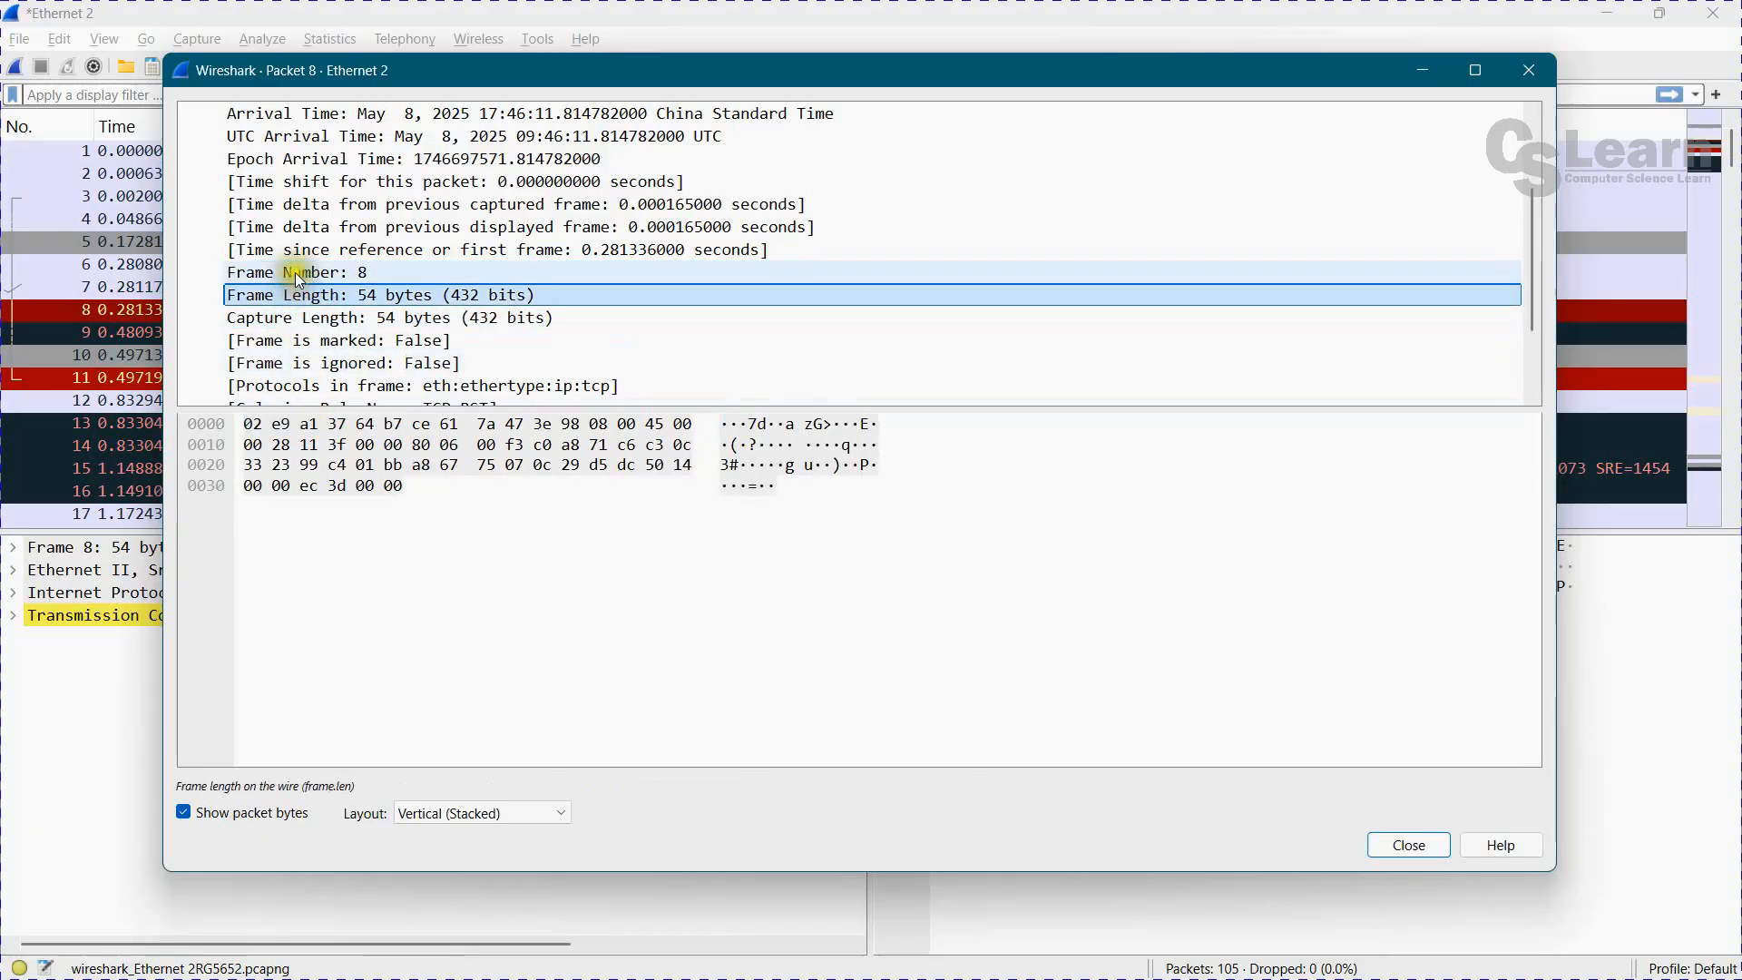
click(300, 274)
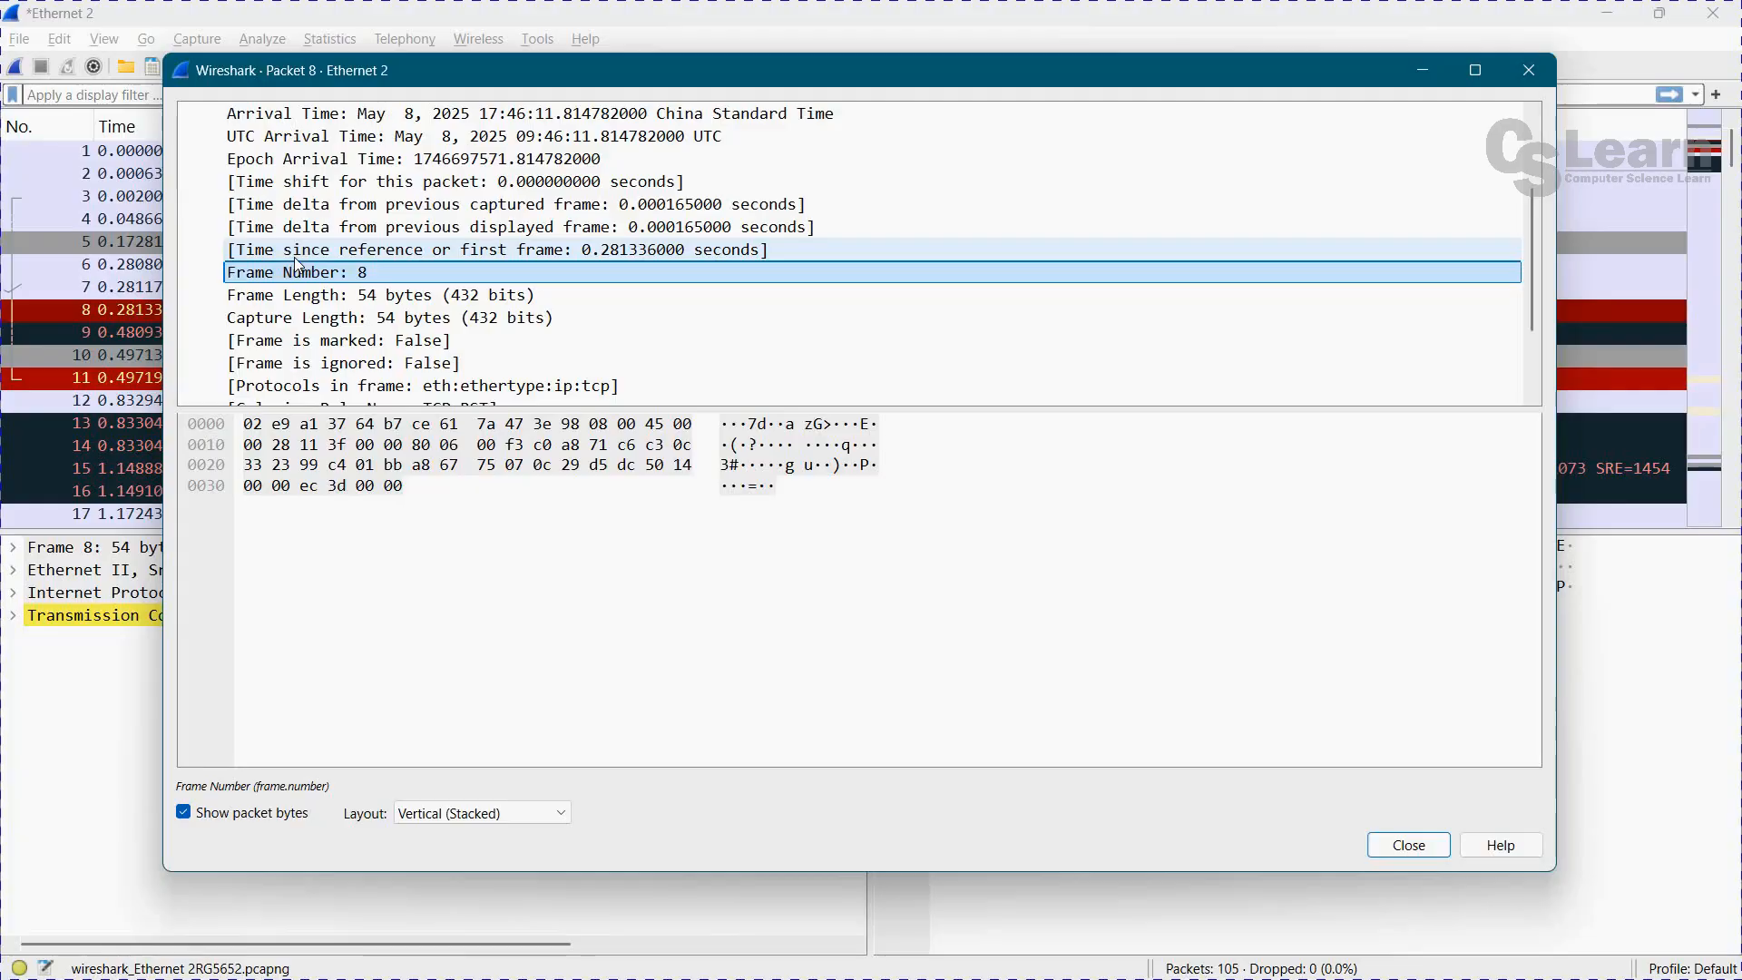
click(354, 296)
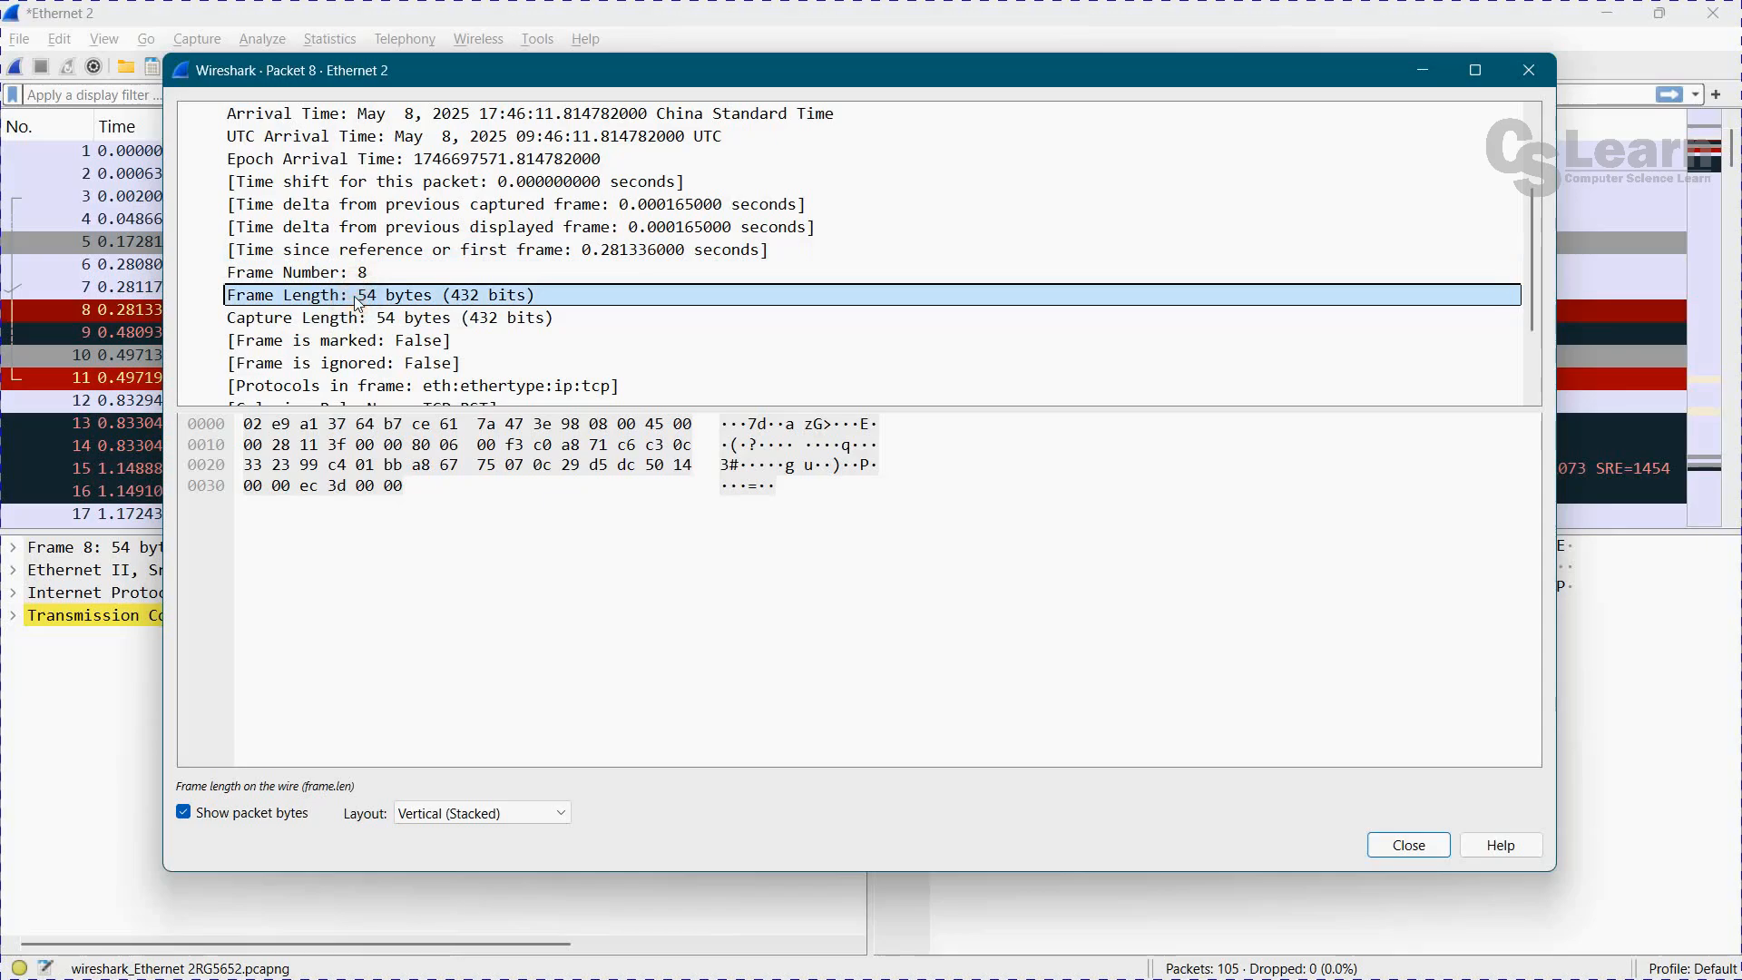
click(337, 317)
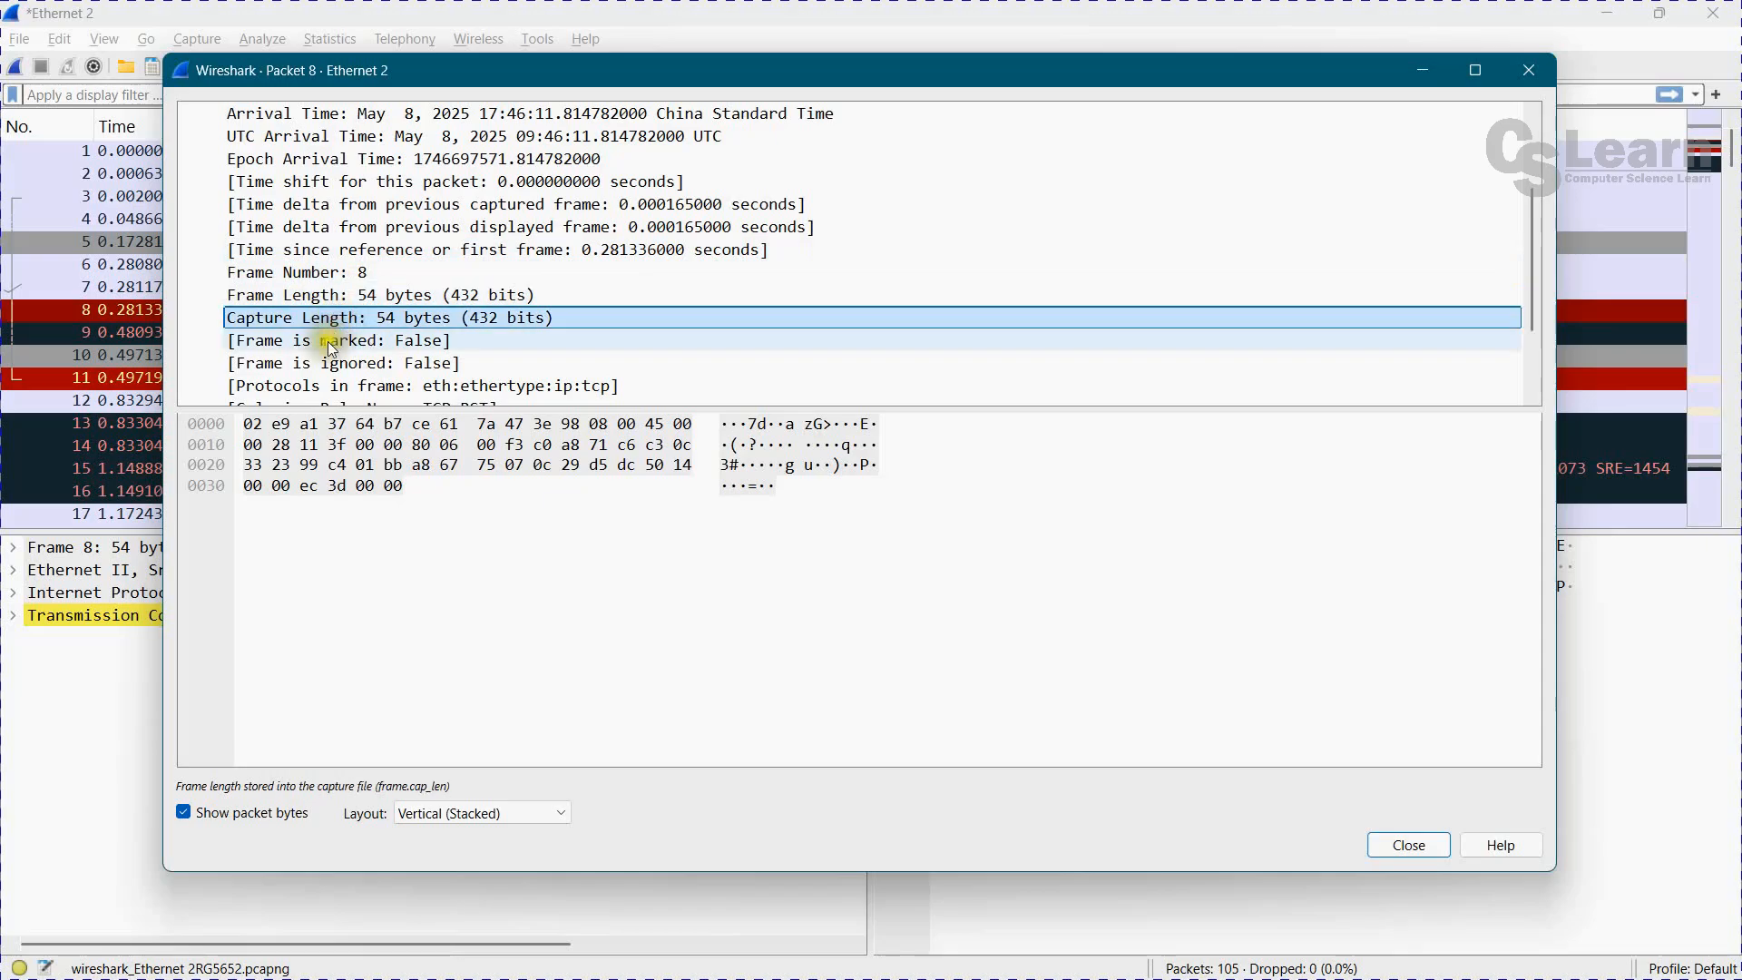
scroll(354, 352, down, 1)
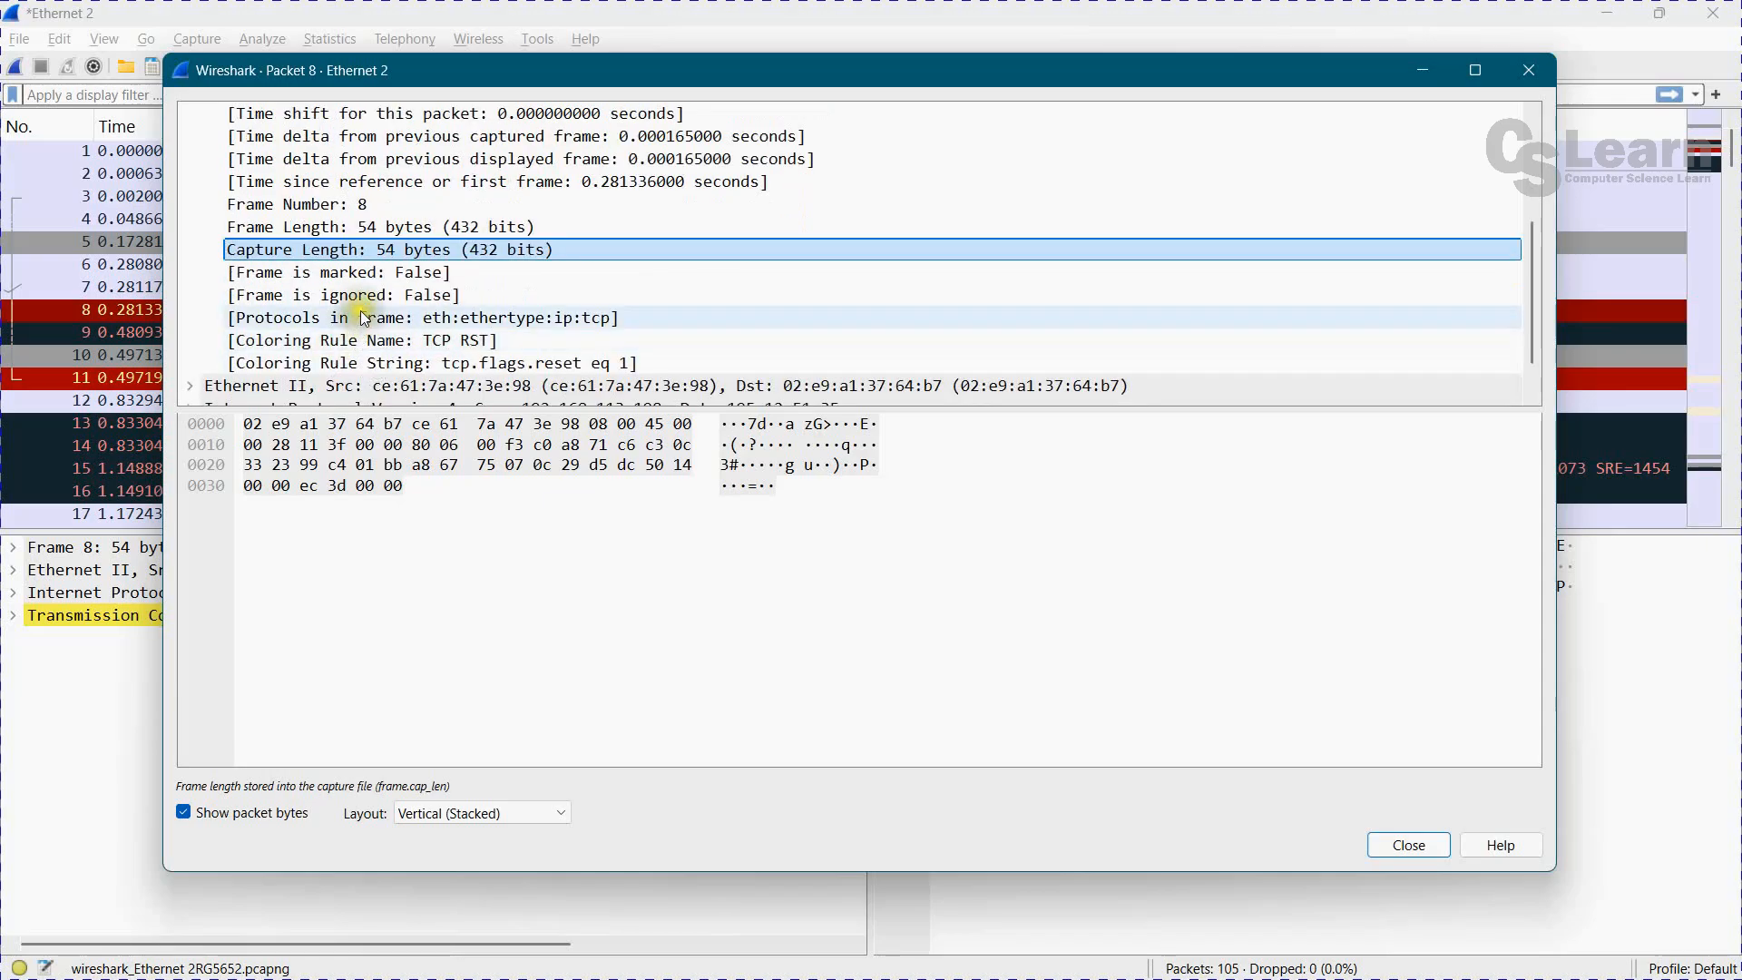
Expand the Ethernet II section with its Destination and Source entries, and examine the MAC addresses and the Type field.
scroll(322, 338, down, 1)
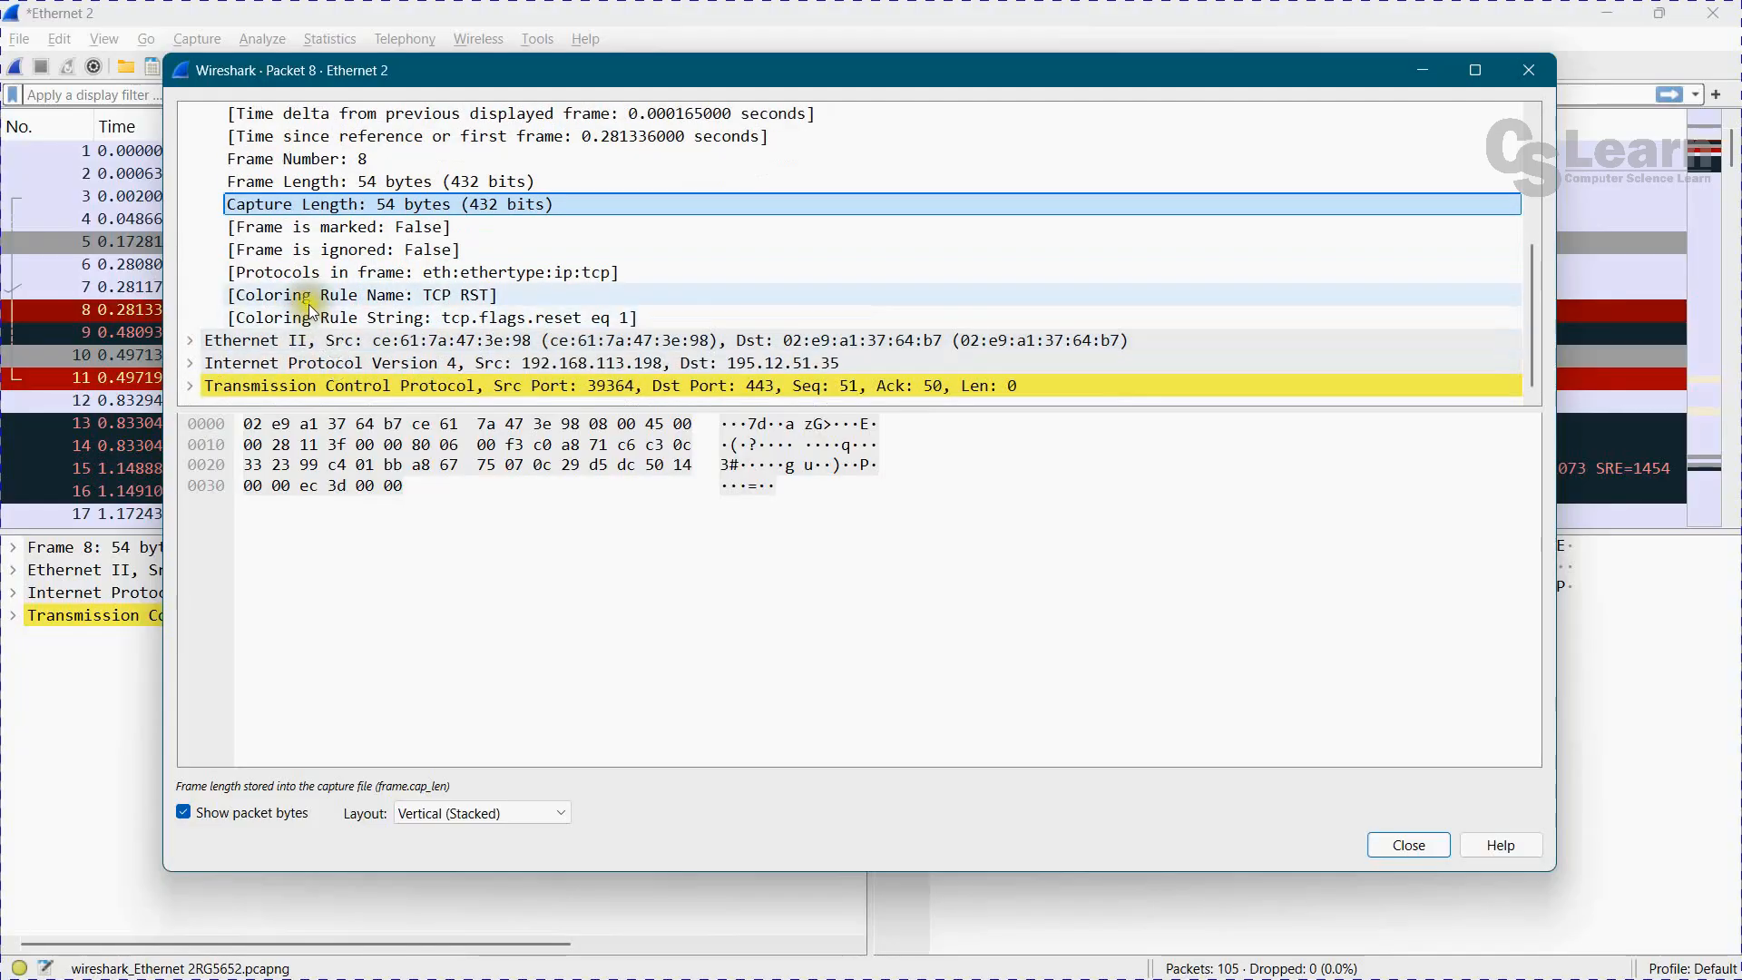
click(191, 341)
scroll(300, 335, down, 1)
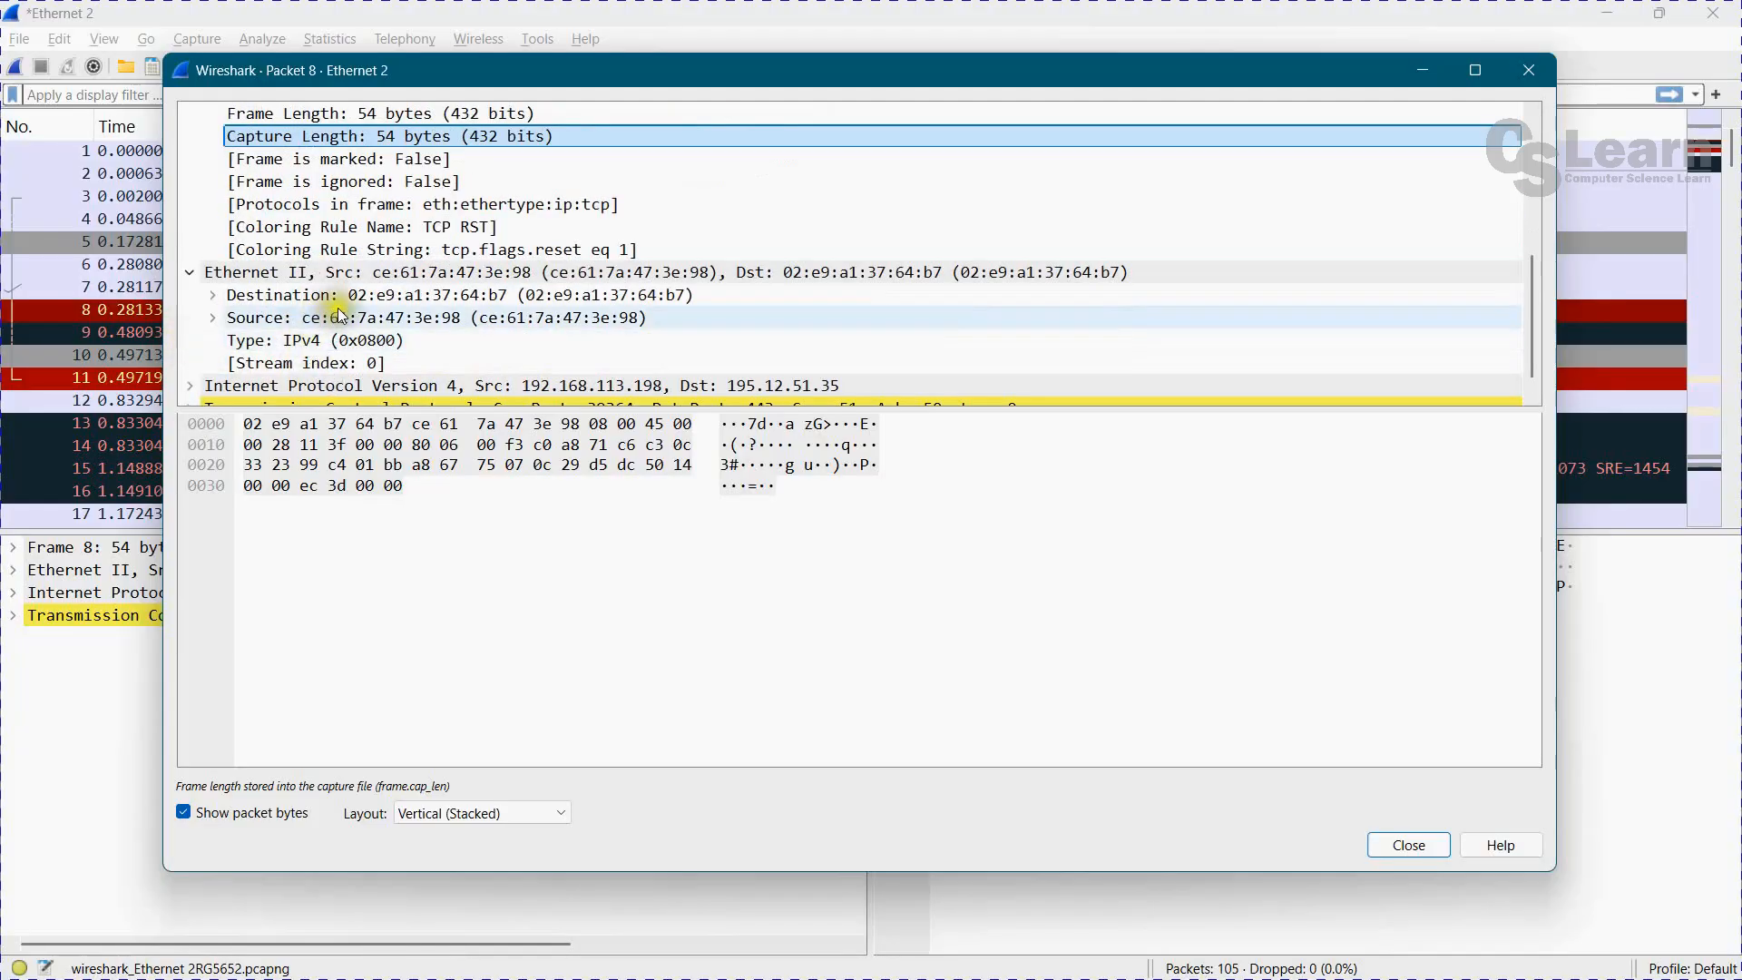
click(410, 280)
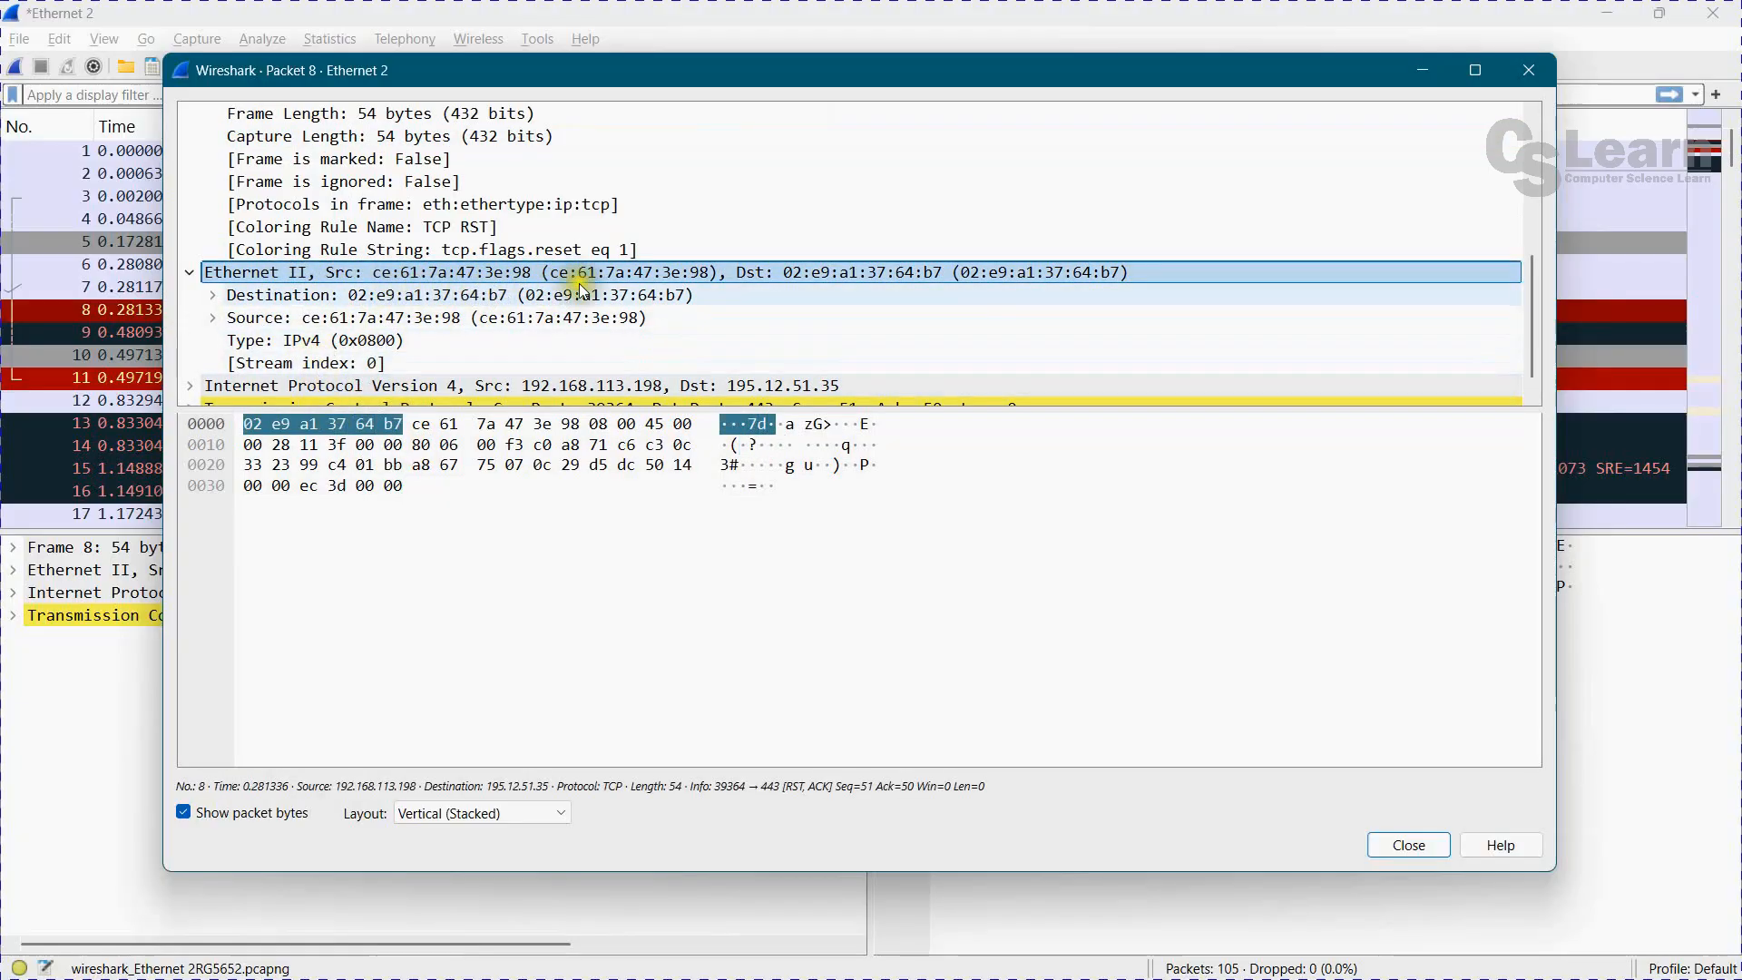
click(213, 296)
click(346, 296)
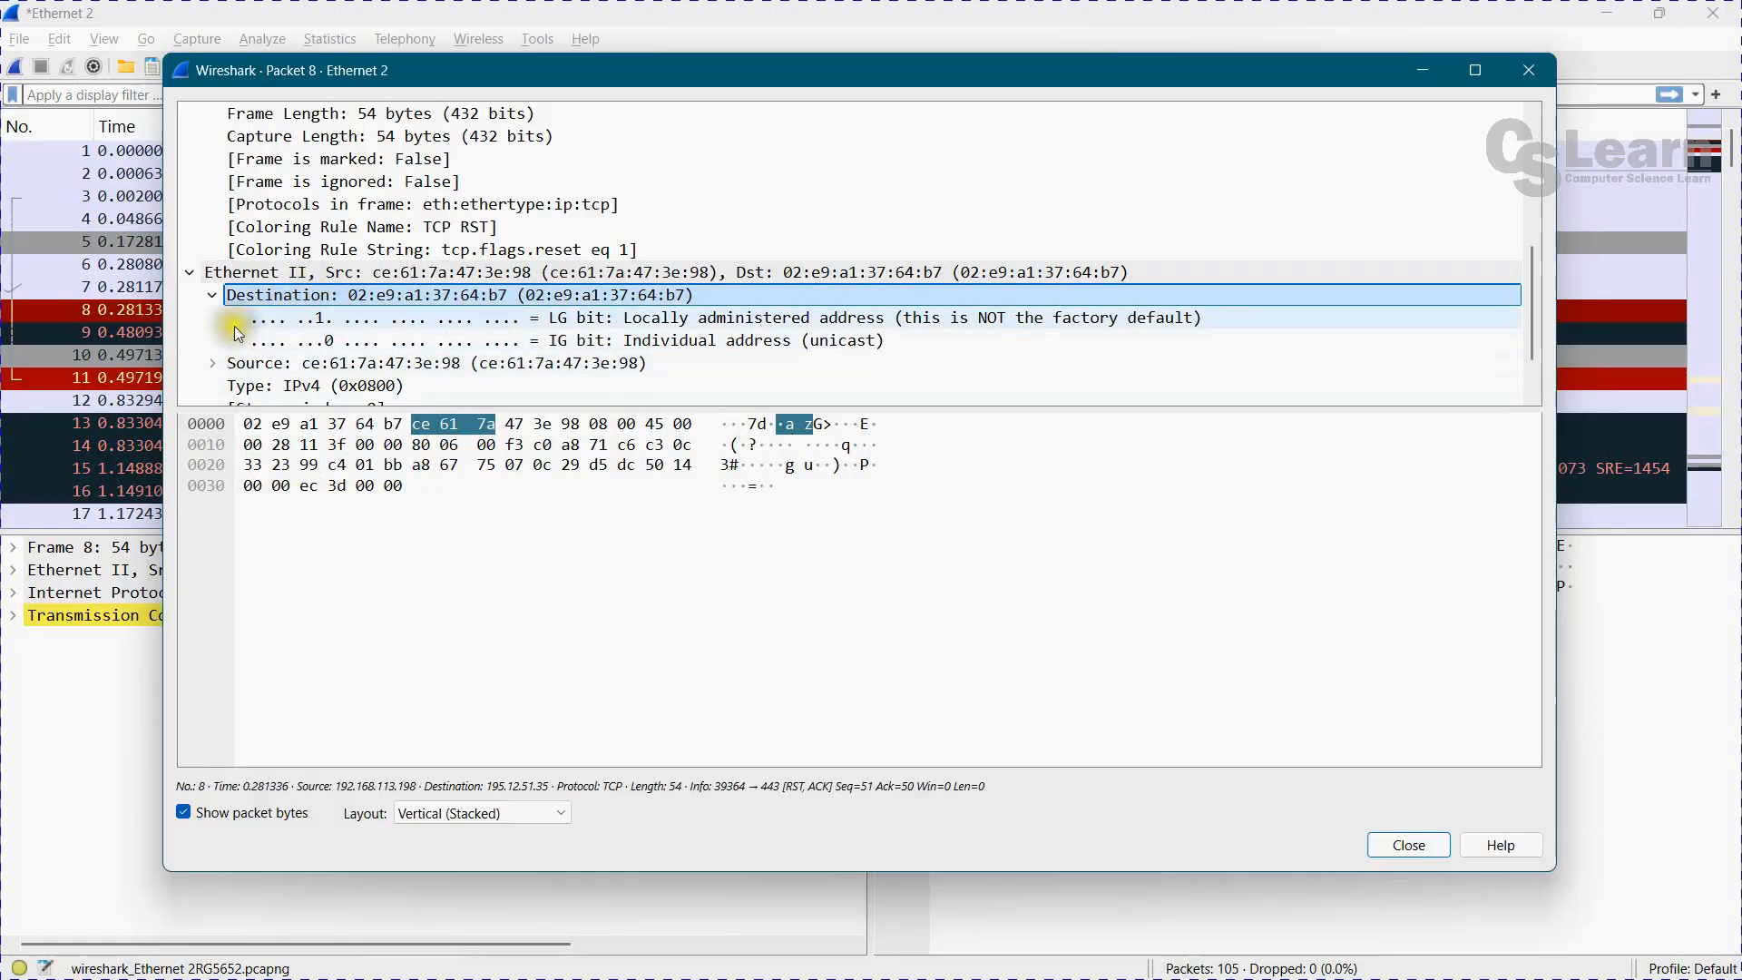
click(213, 364)
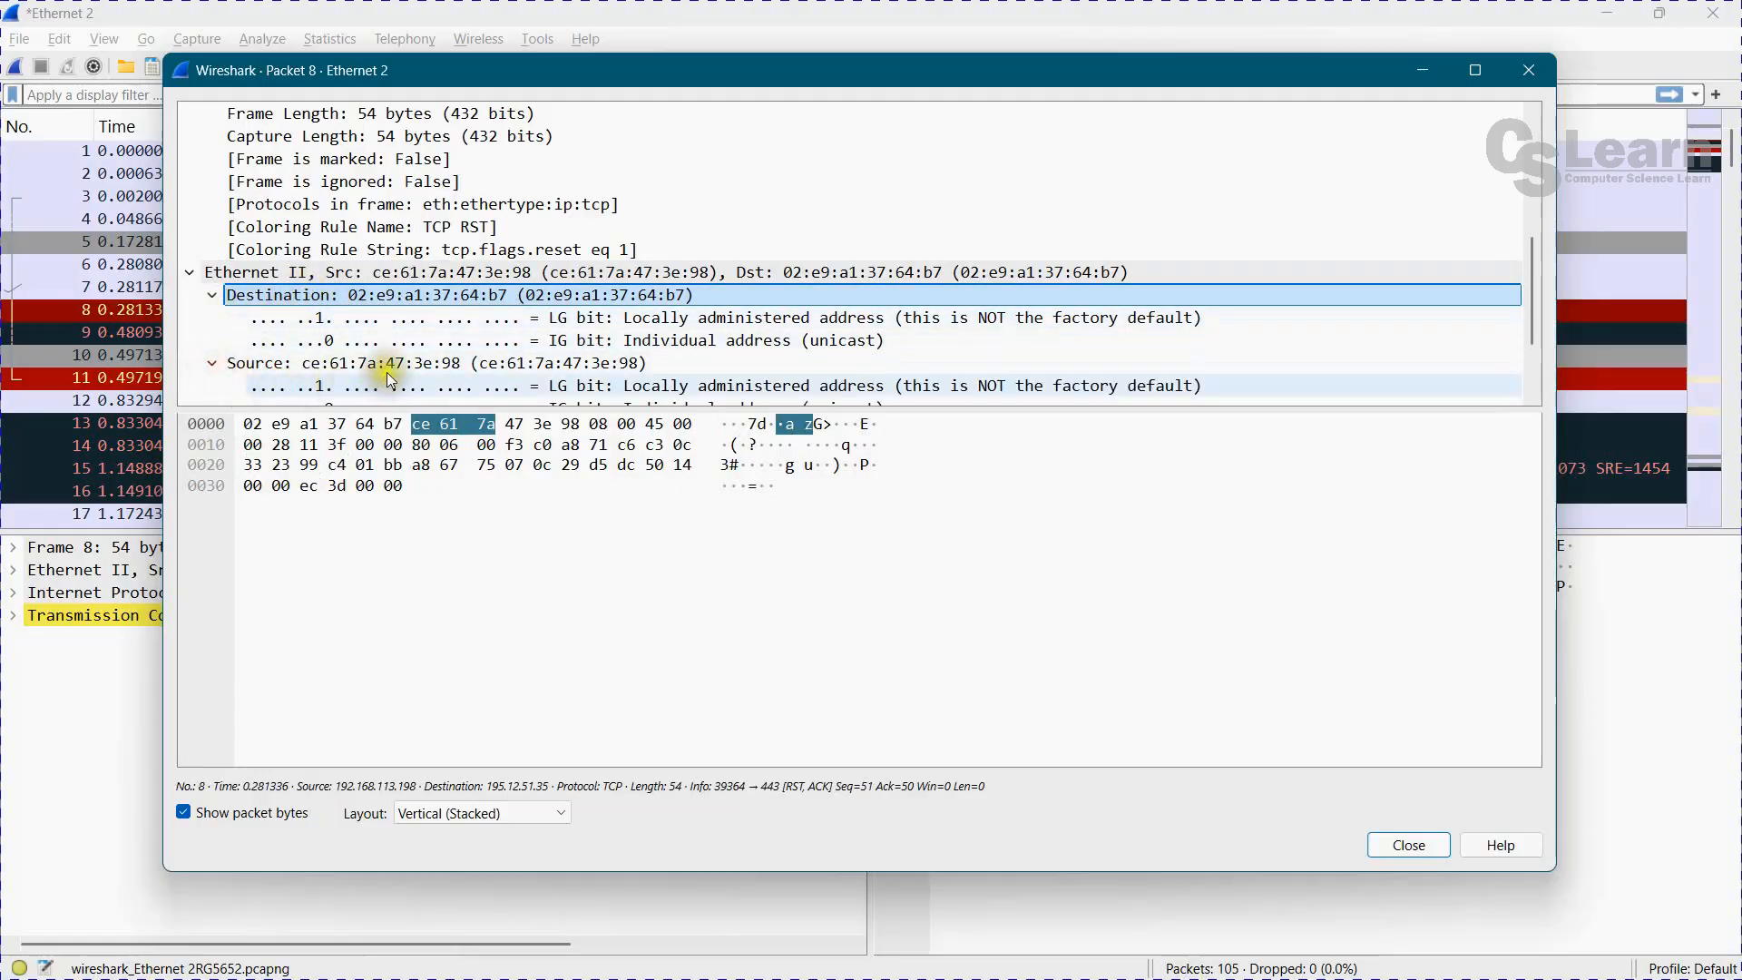
scroll(390, 316, down, 1)
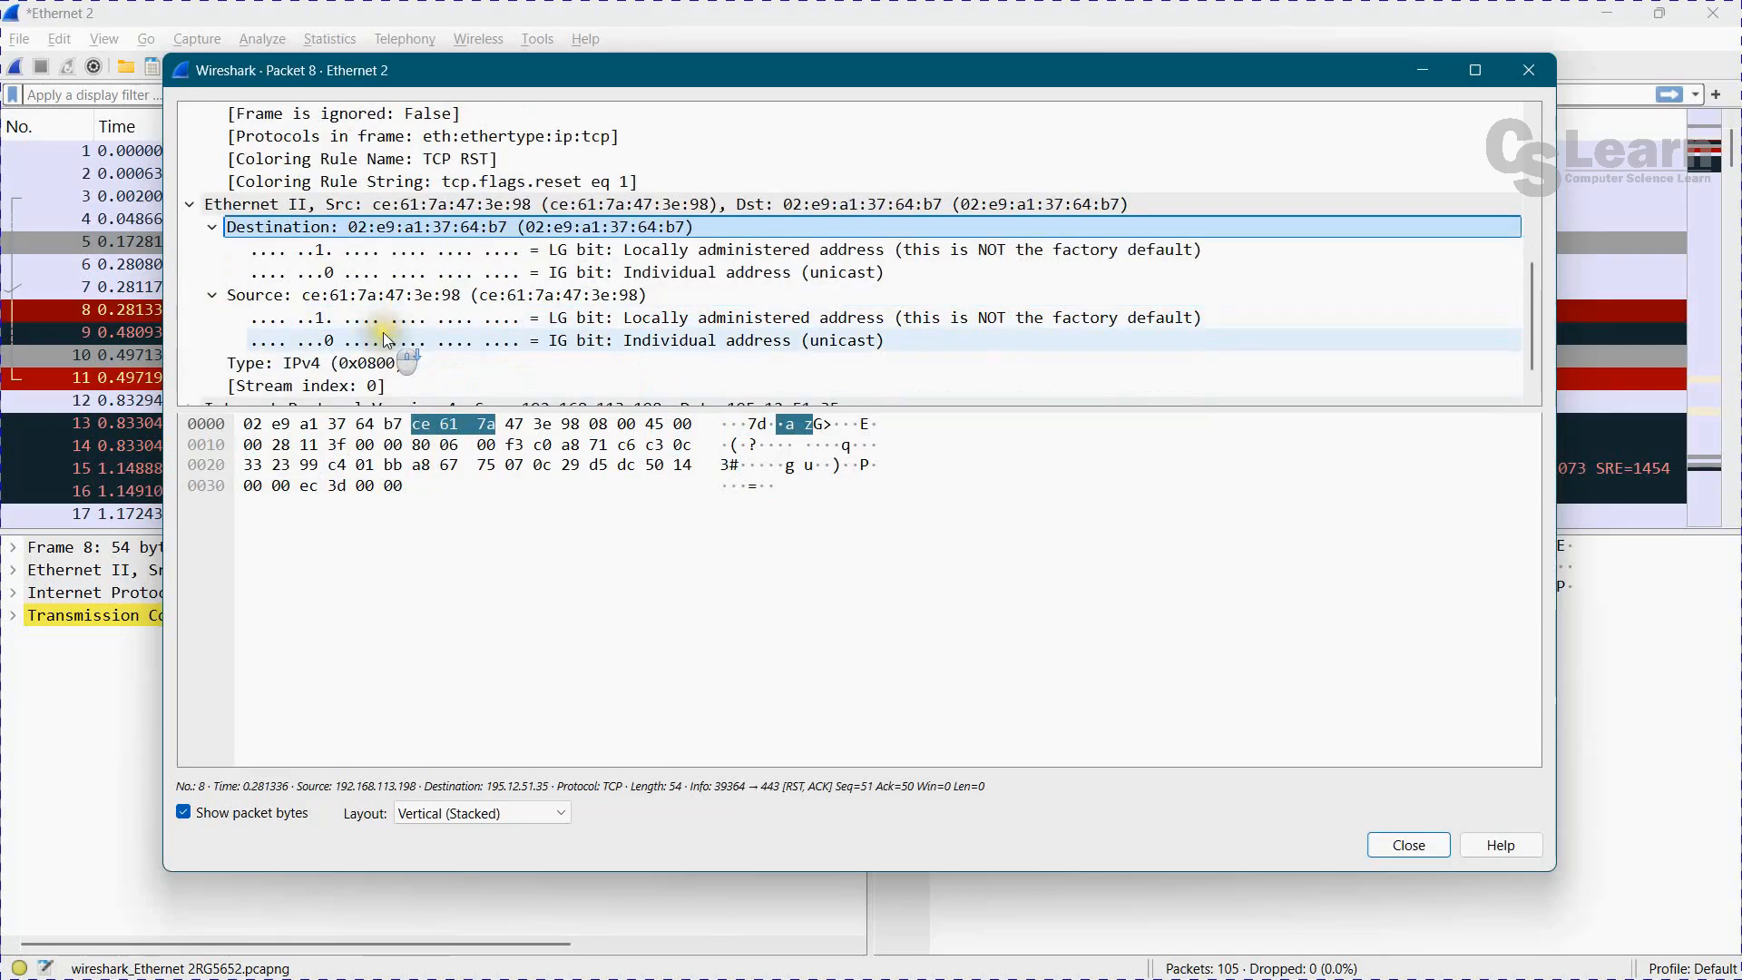
click(317, 364)
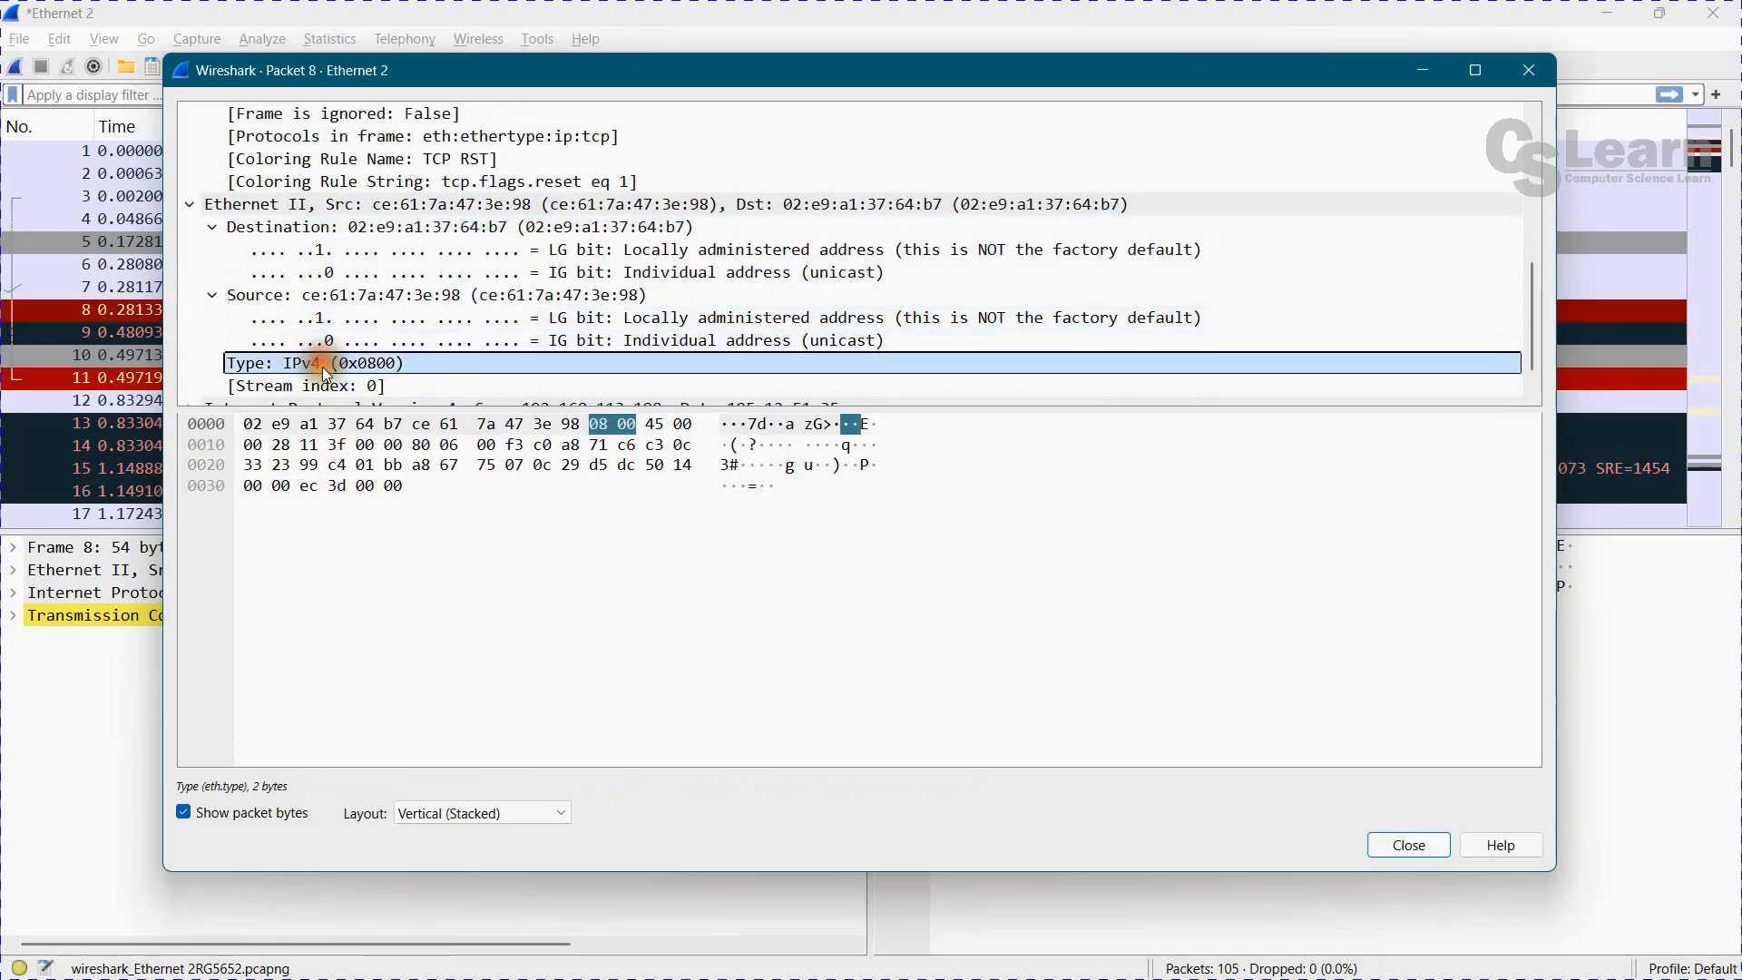
Expand the Internet Protocol Version 4 section and its Differentiated Services Field, and highlight the Total Length field's bytes.
scroll(326, 377, down, 1)
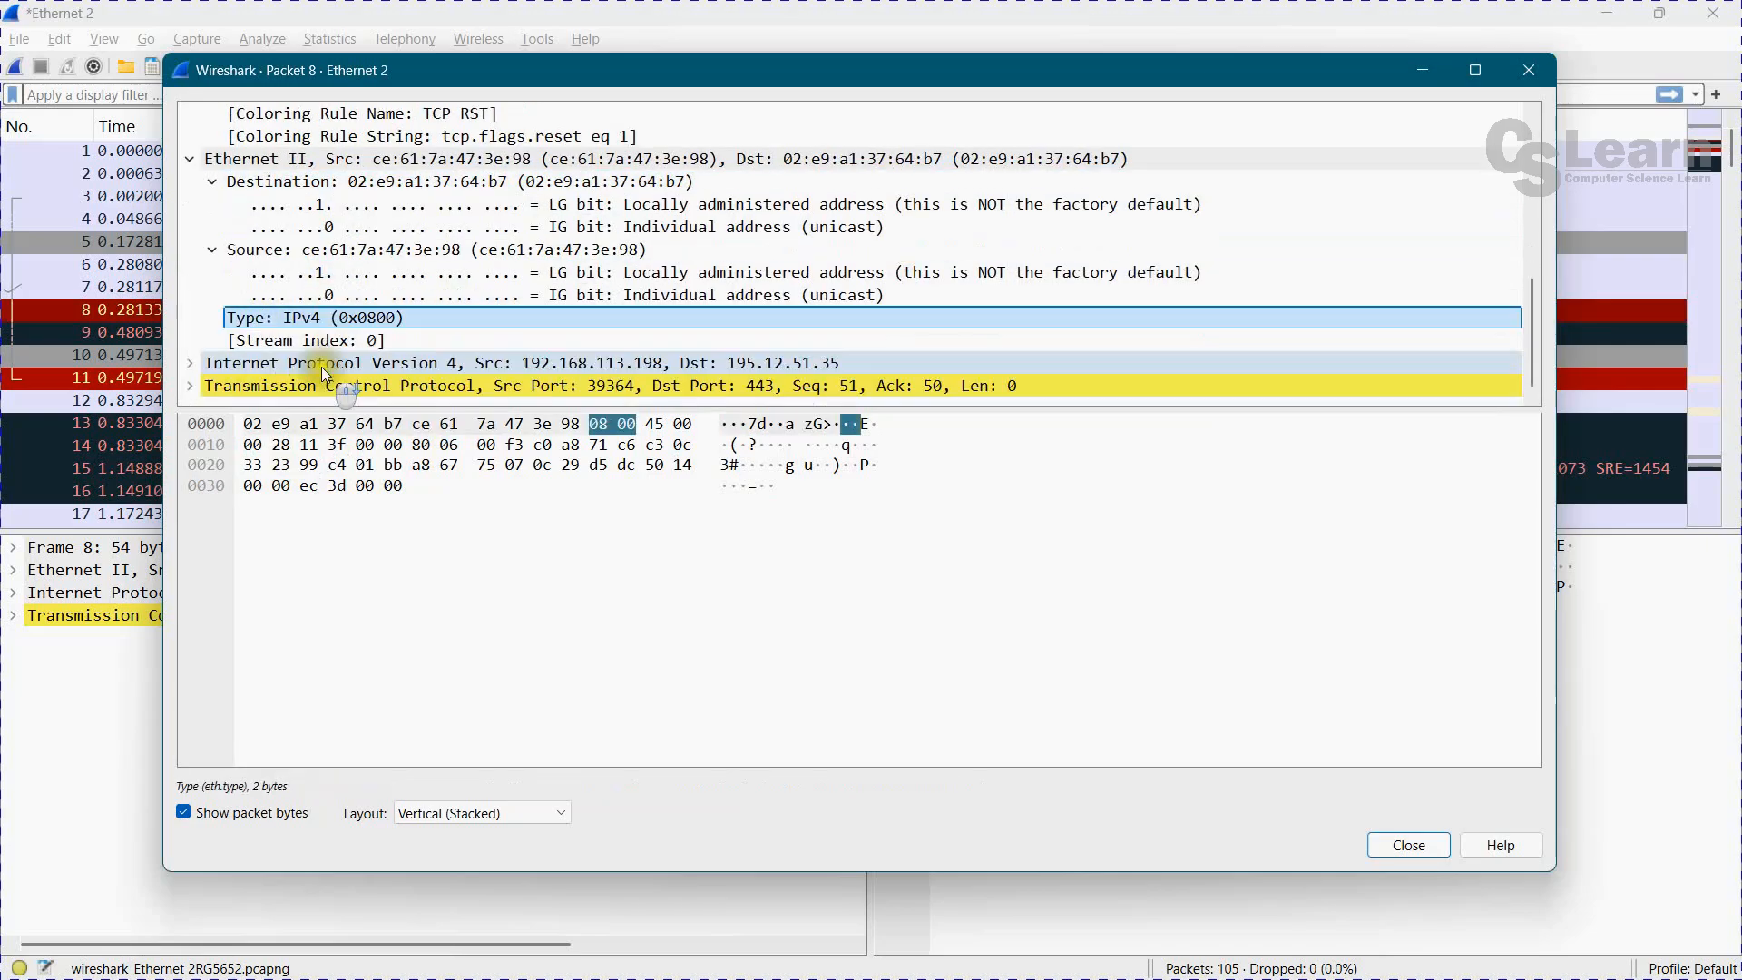
click(189, 363)
scroll(308, 345, down, 1)
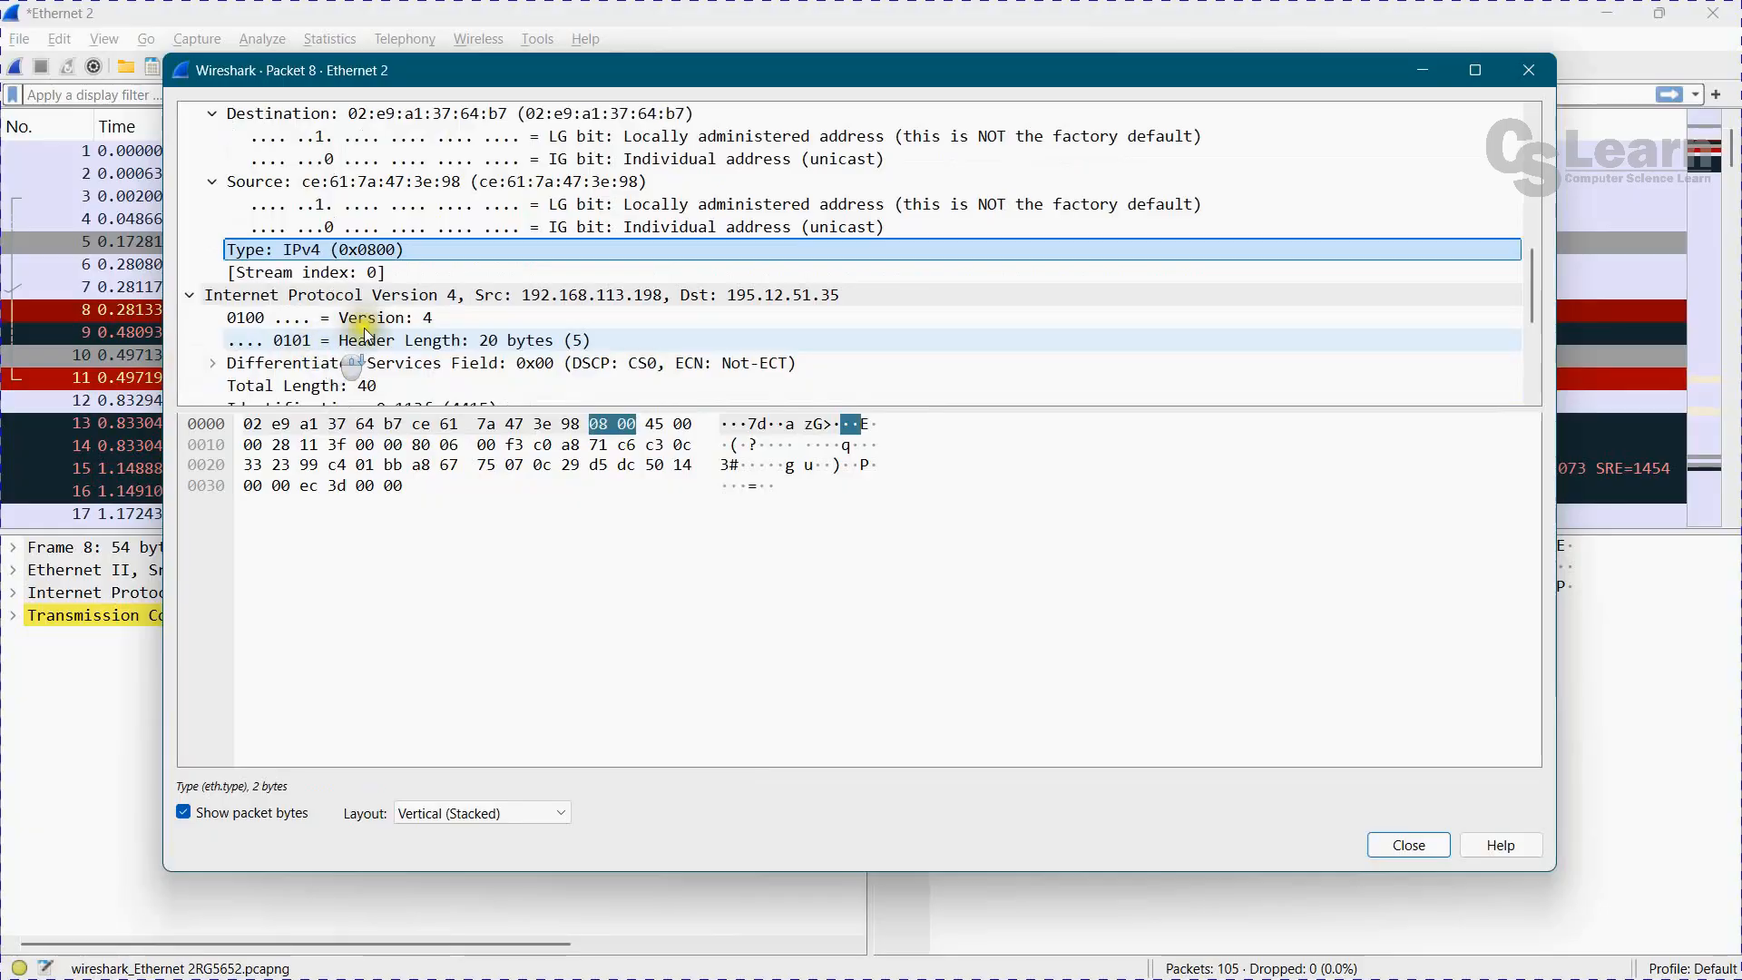
click(429, 298)
scroll(205, 345, down, 1)
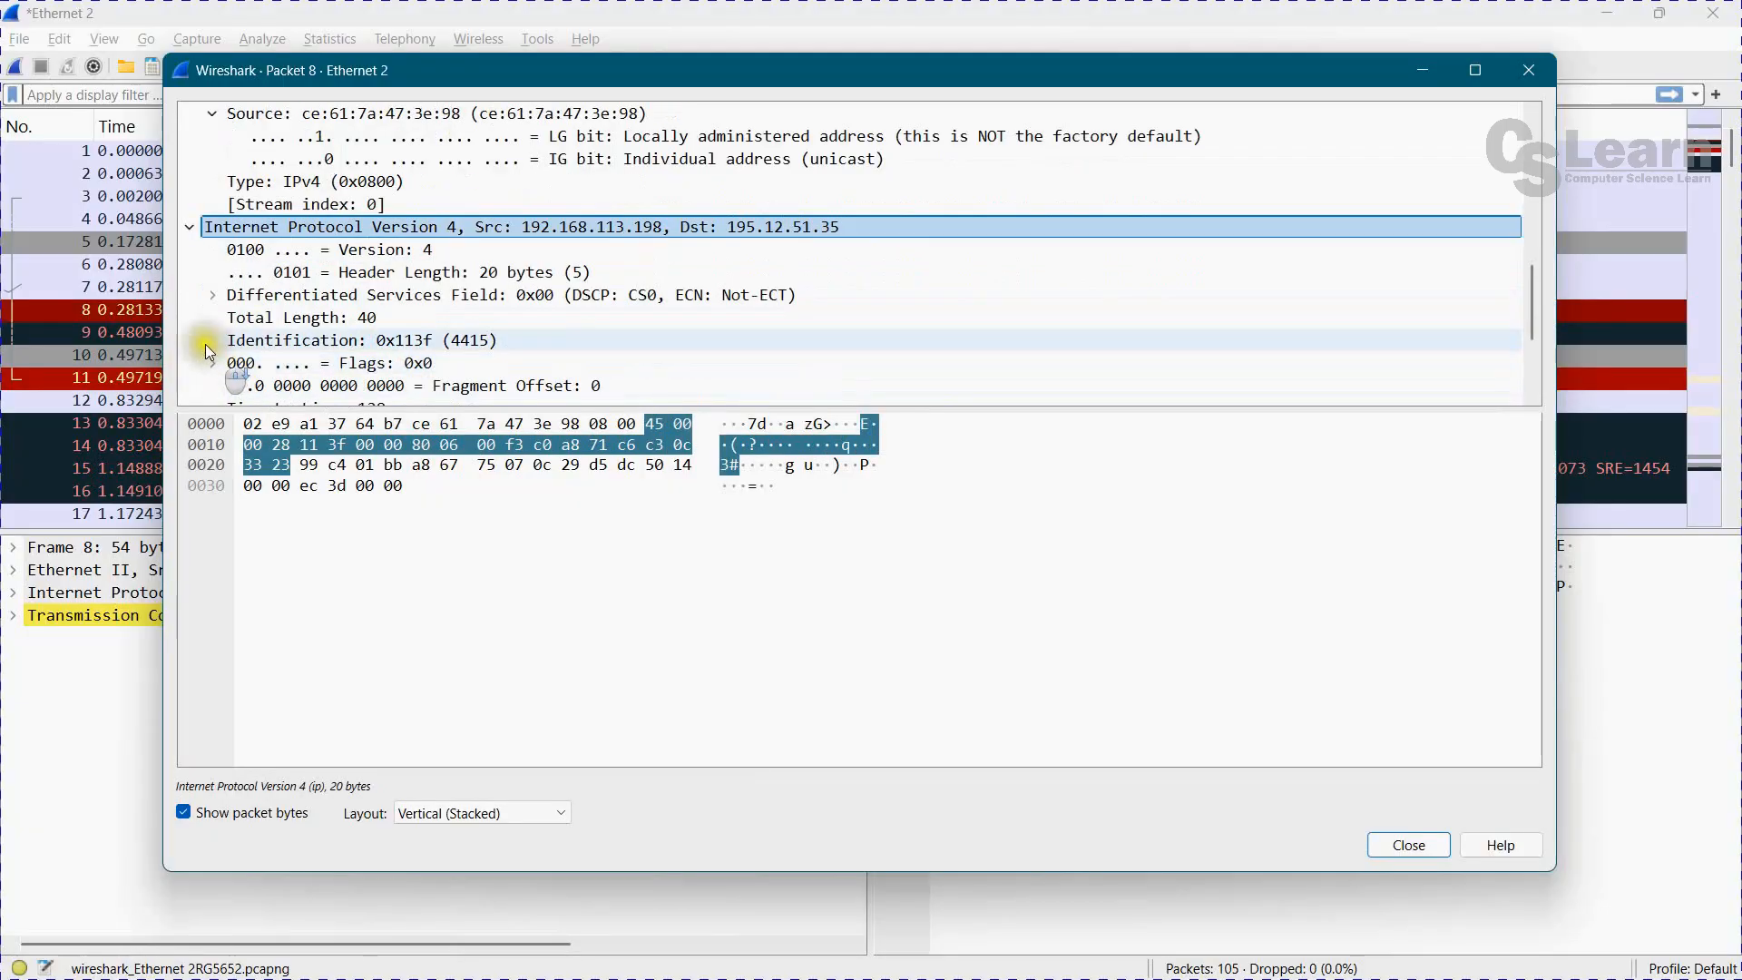
click(221, 296)
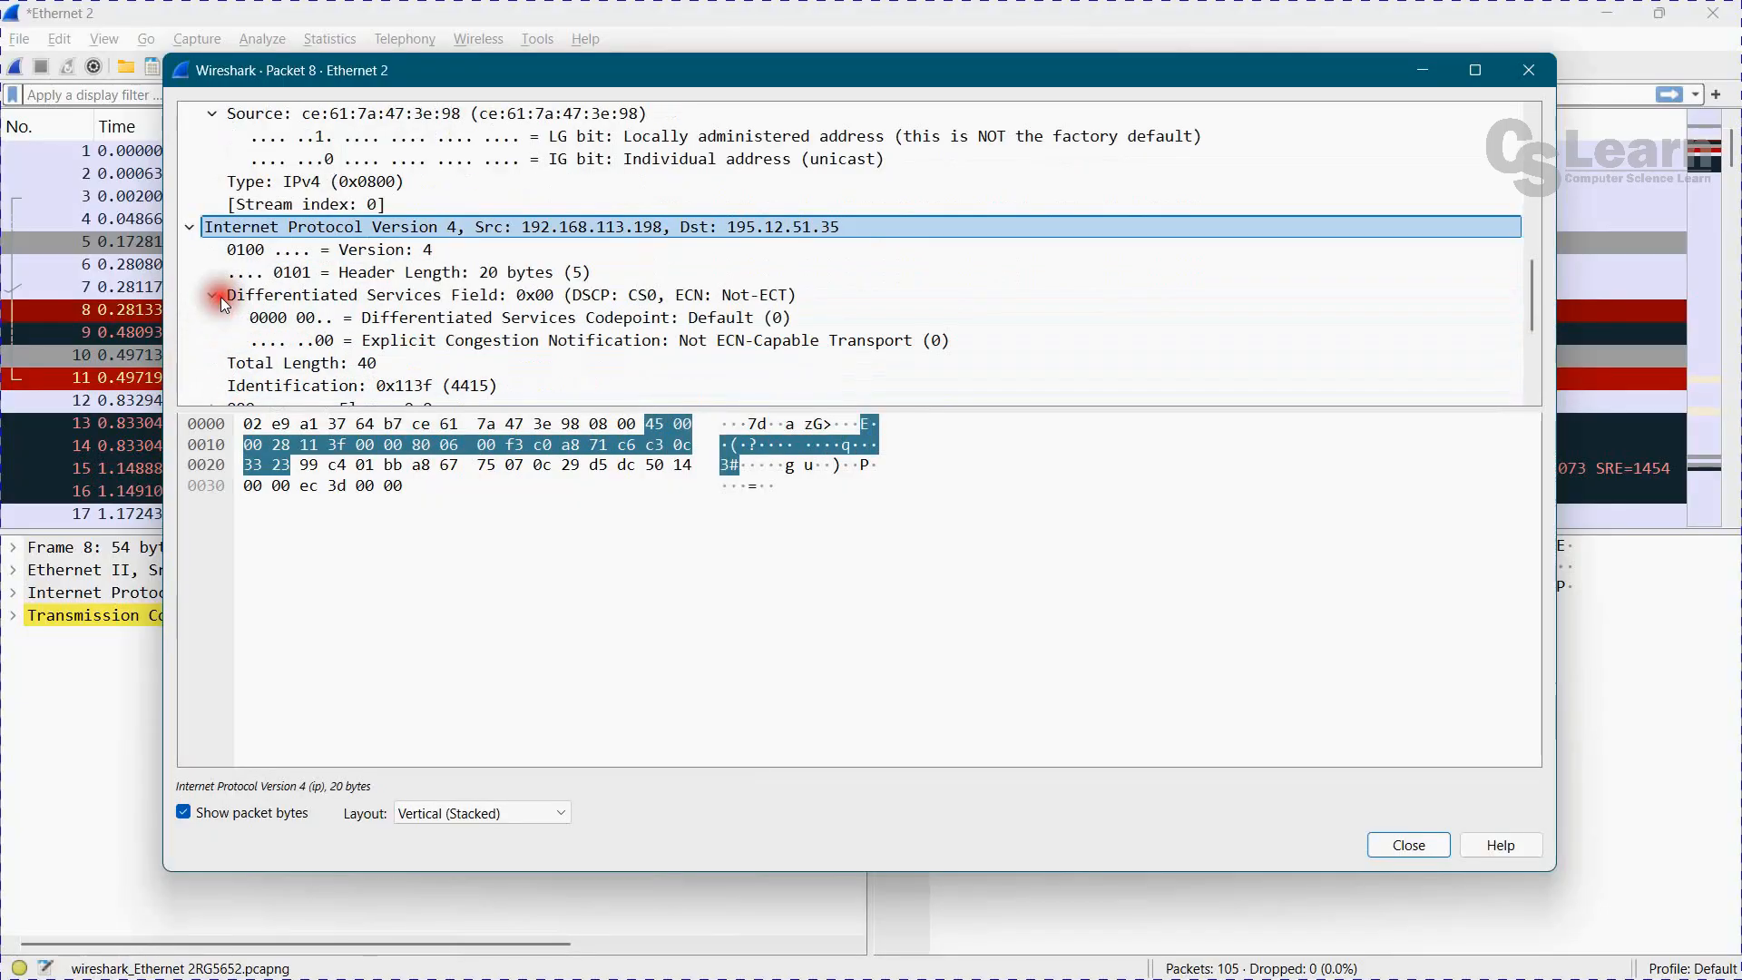
scroll(252, 322, down, 1)
click(317, 294)
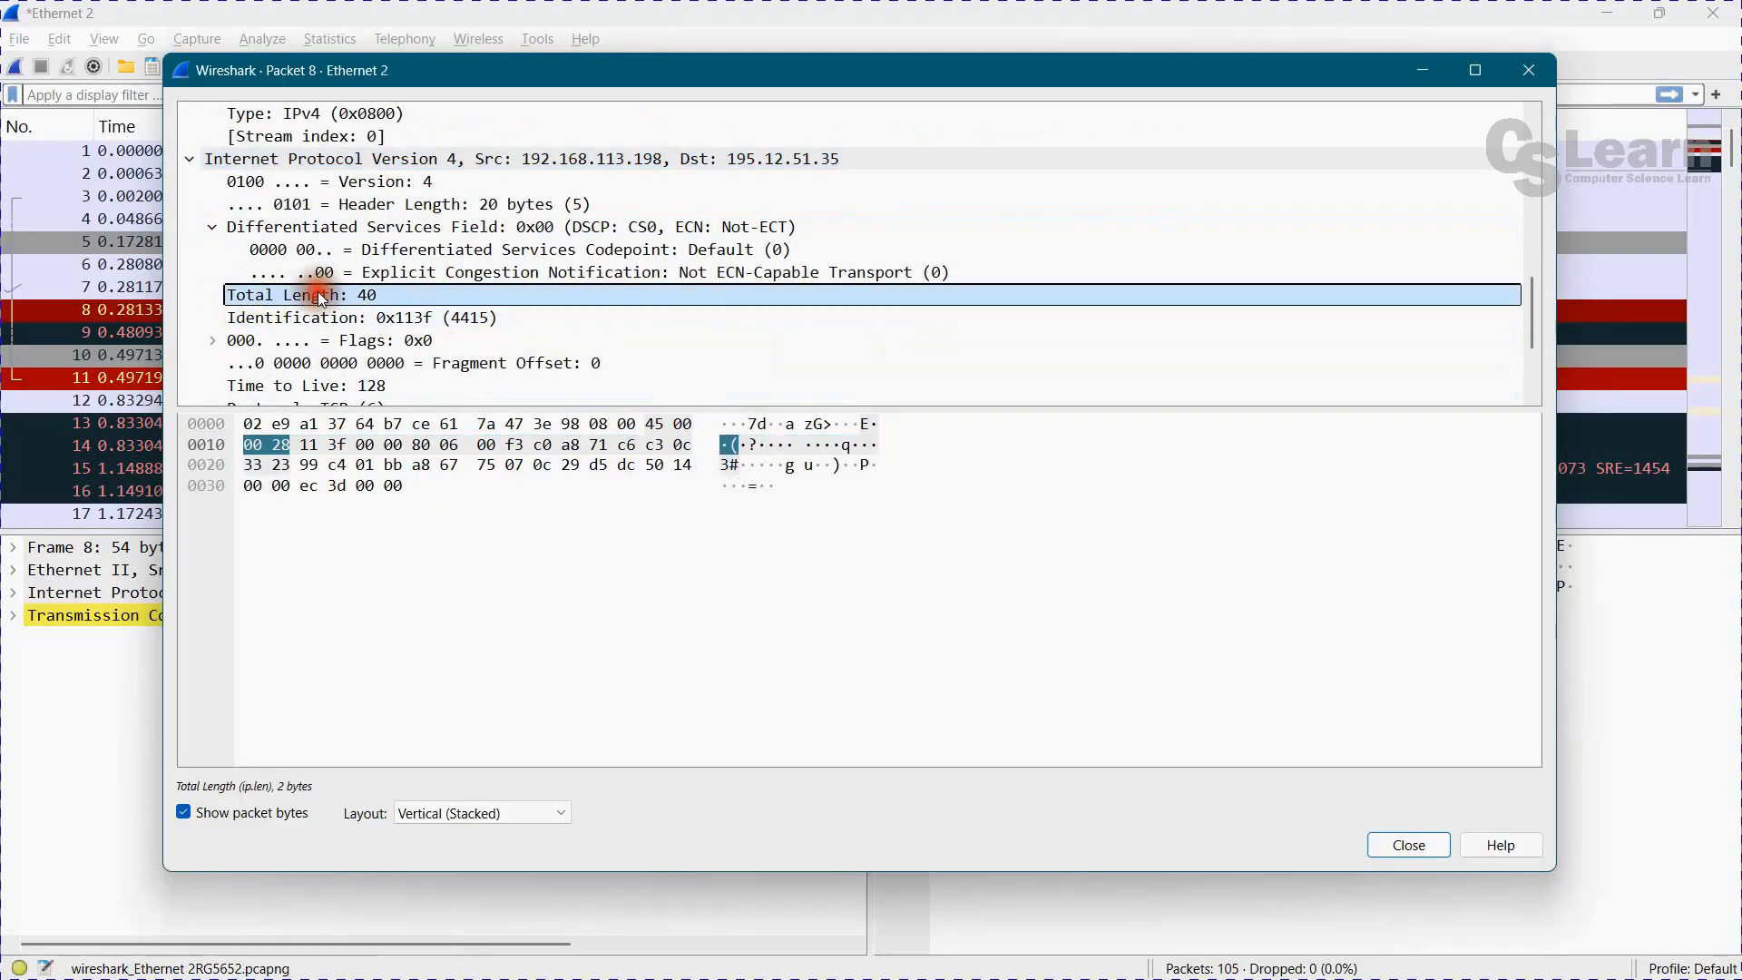
Examine the IPv4 Header Checksum, Source Address and Destination Address fields and their corresponding bytes.
scroll(235, 366, down, 2)
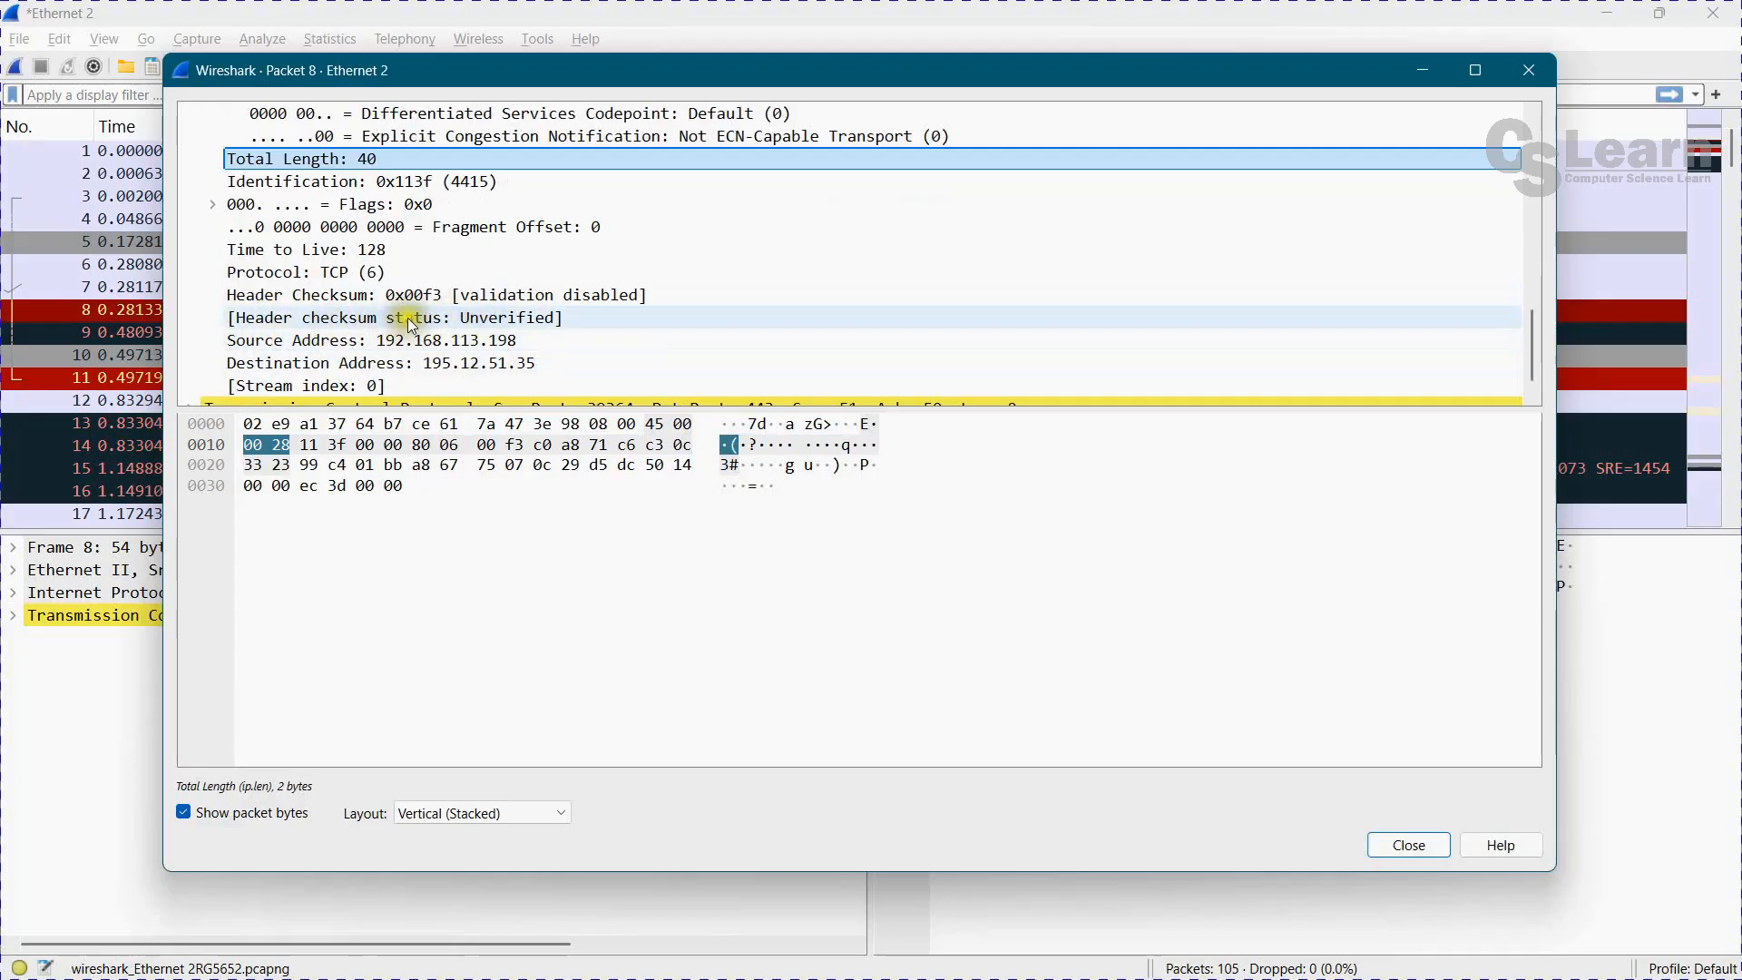
click(456, 302)
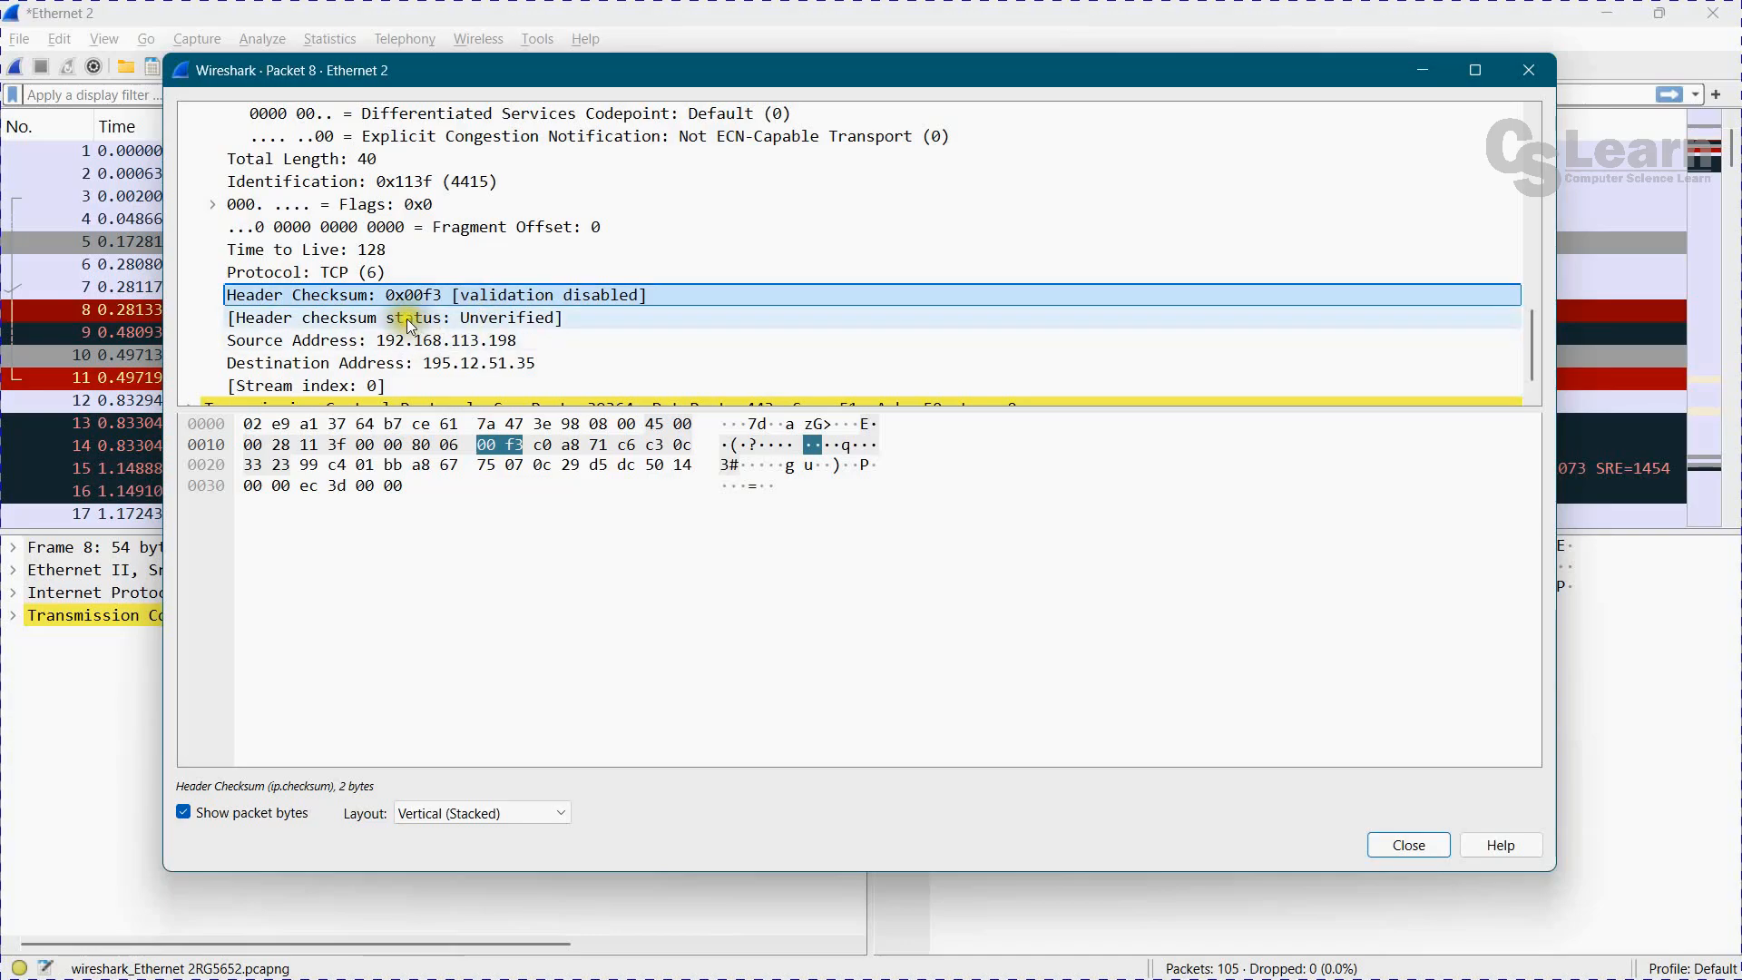
click(277, 343)
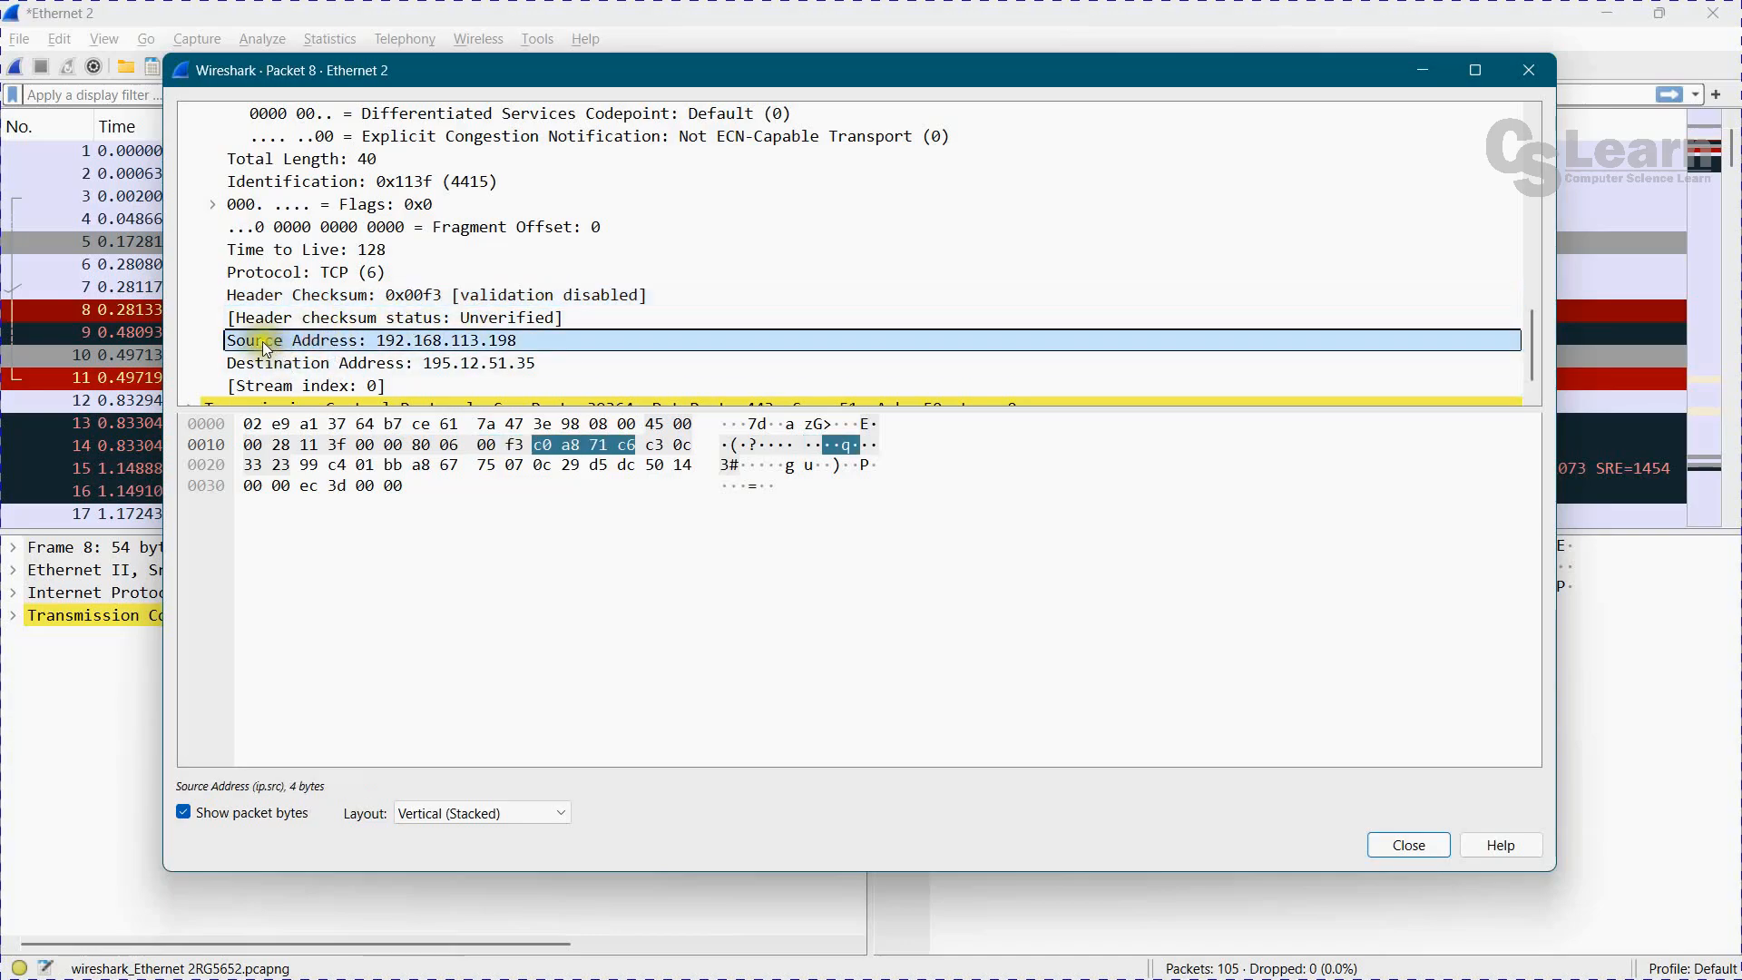
click(356, 367)
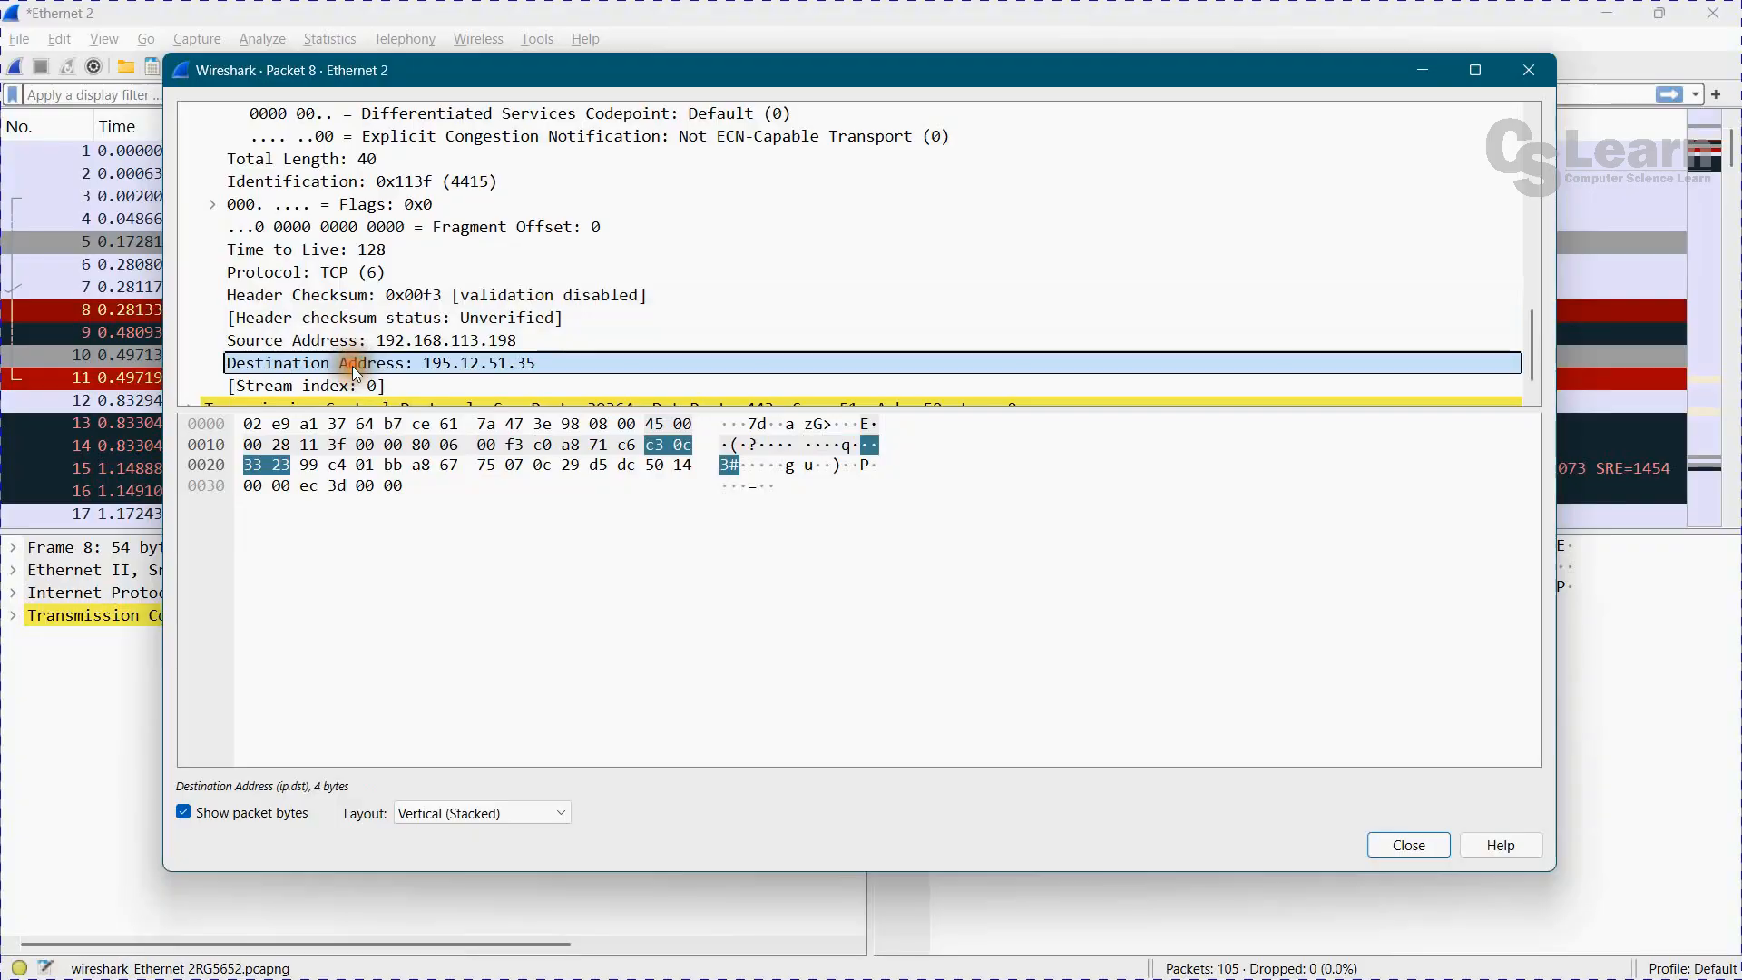
Expand the Transmission Control Protocol section and its Conversation completeness entry, and read the fields from ports to checksum.
scroll(354, 367, down, 1)
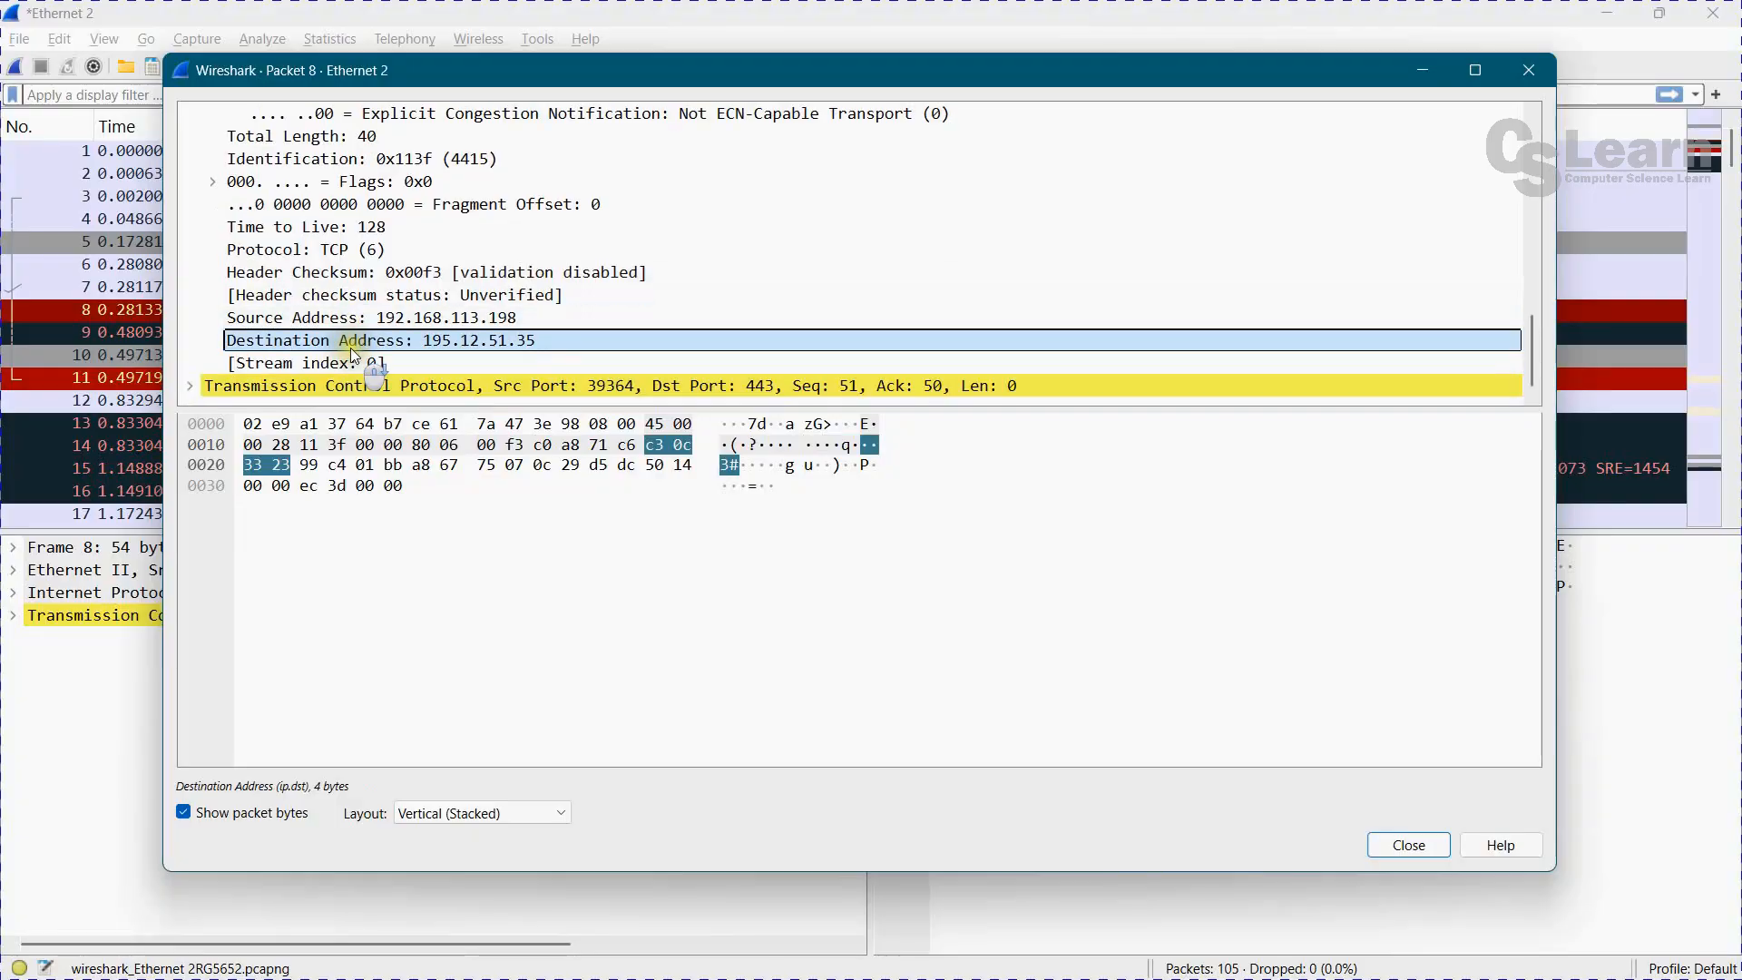
click(191, 384)
scroll(309, 319, down, 2)
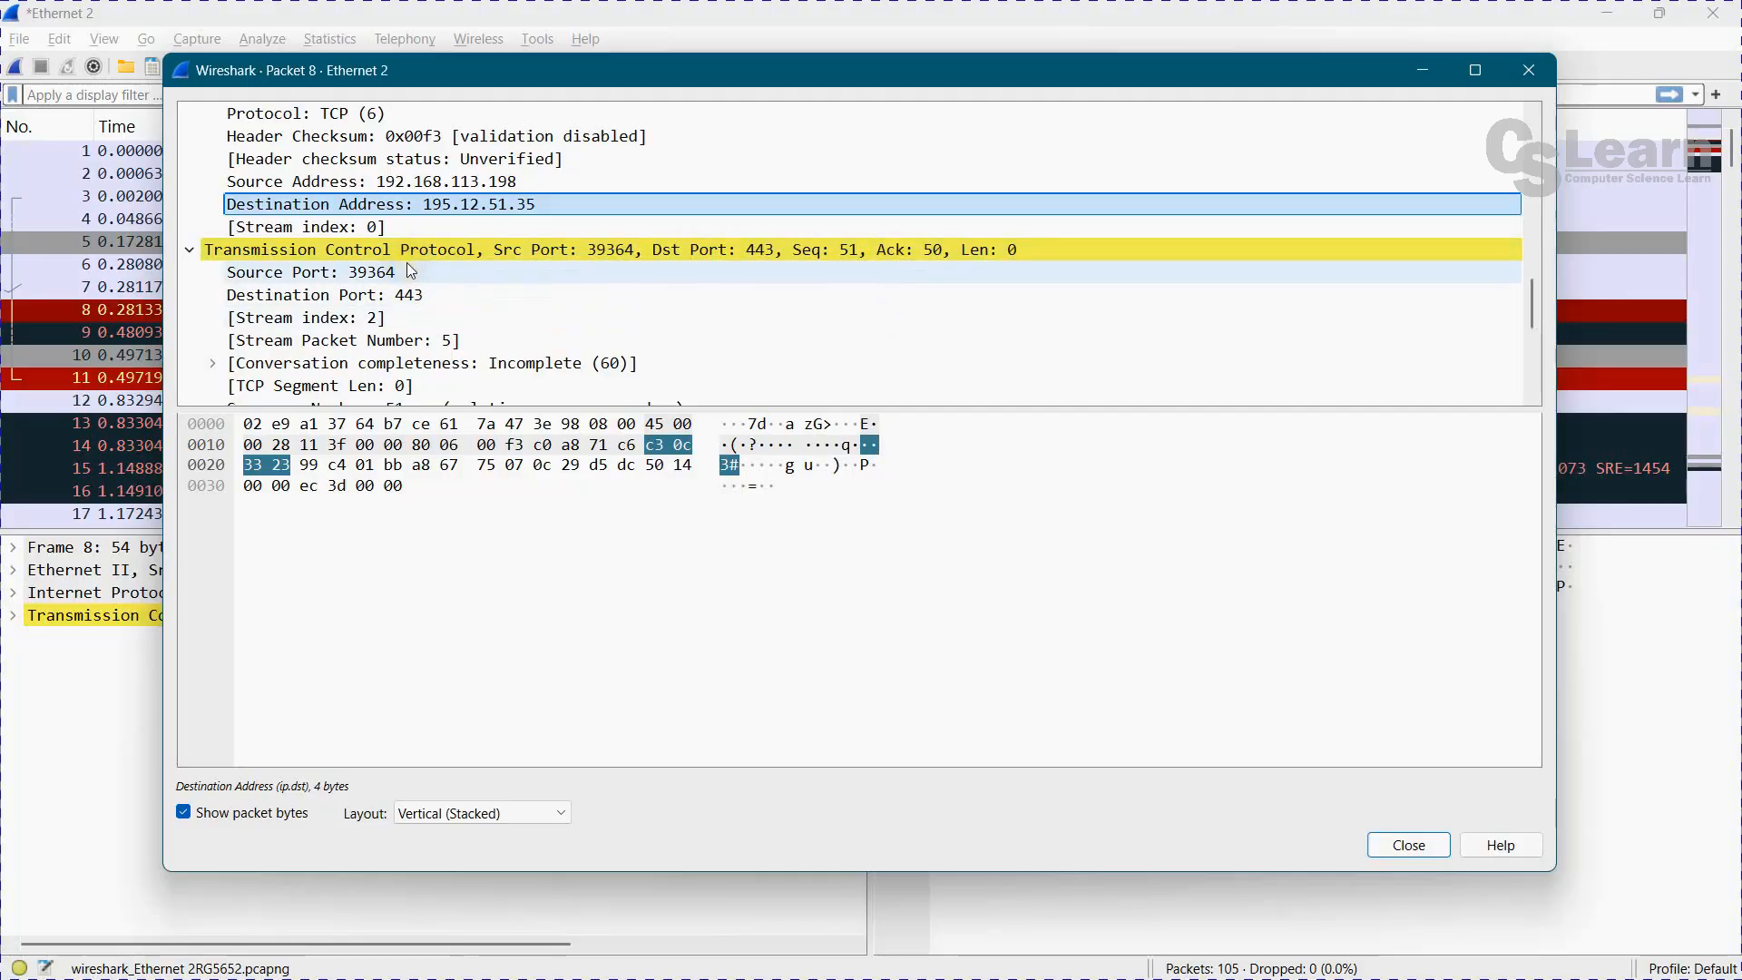
scroll(309, 318, down, 1)
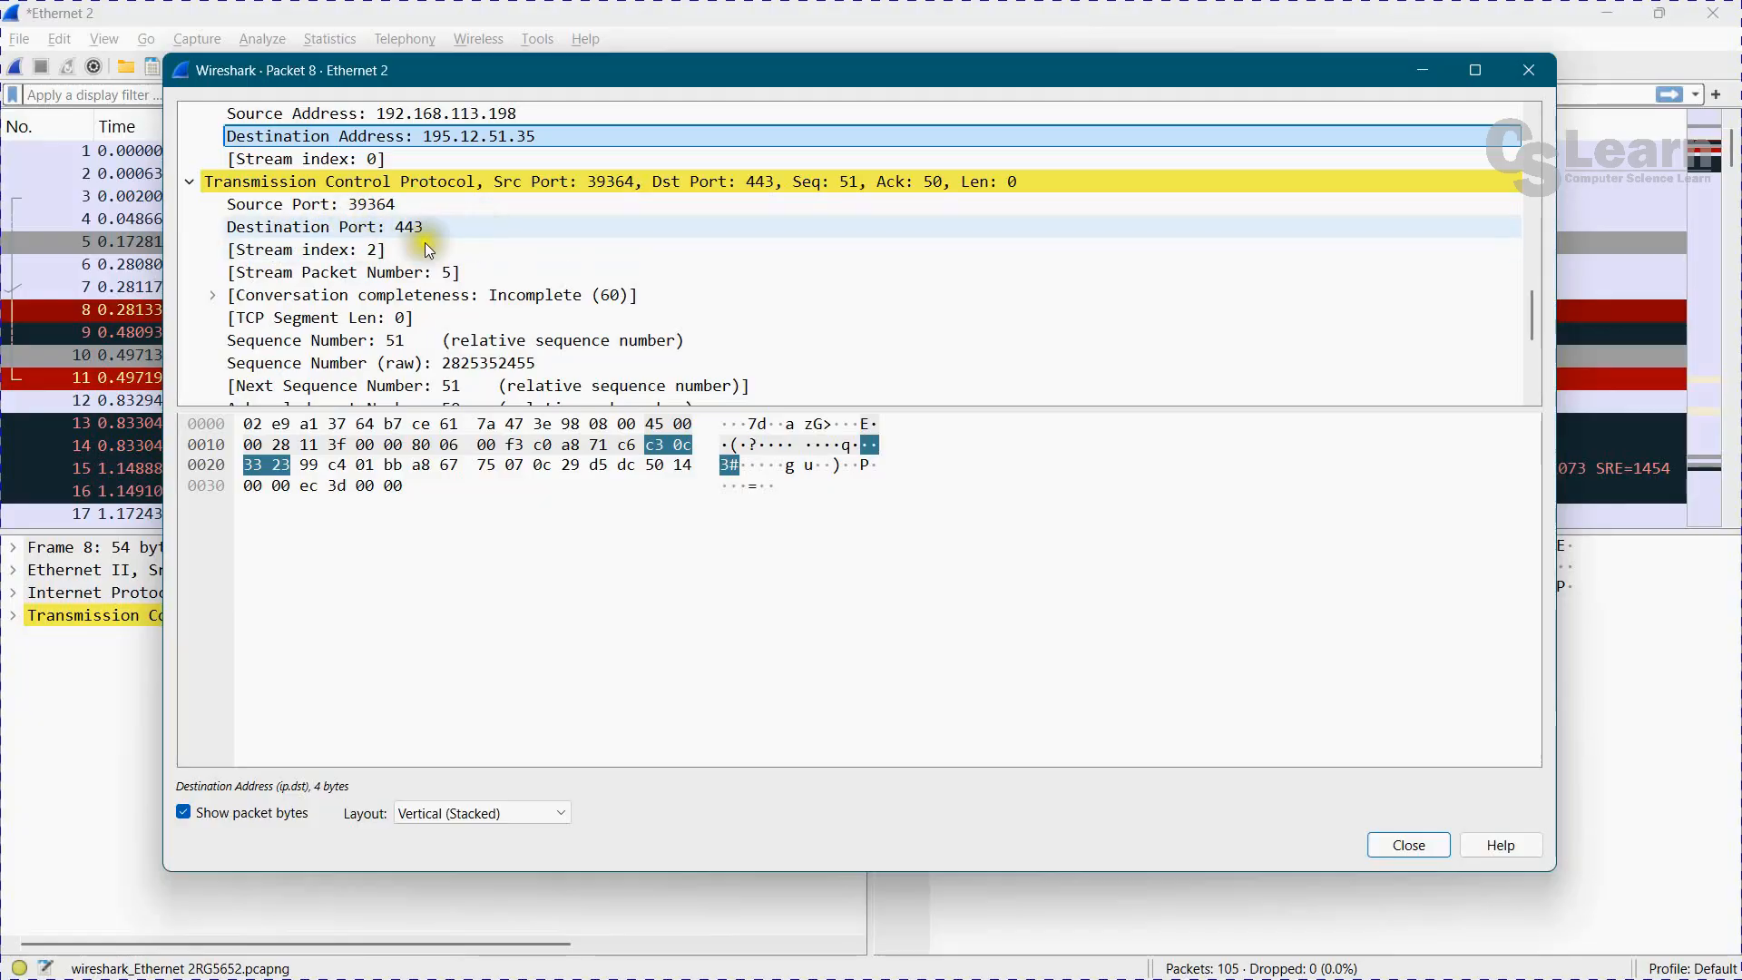
click(214, 295)
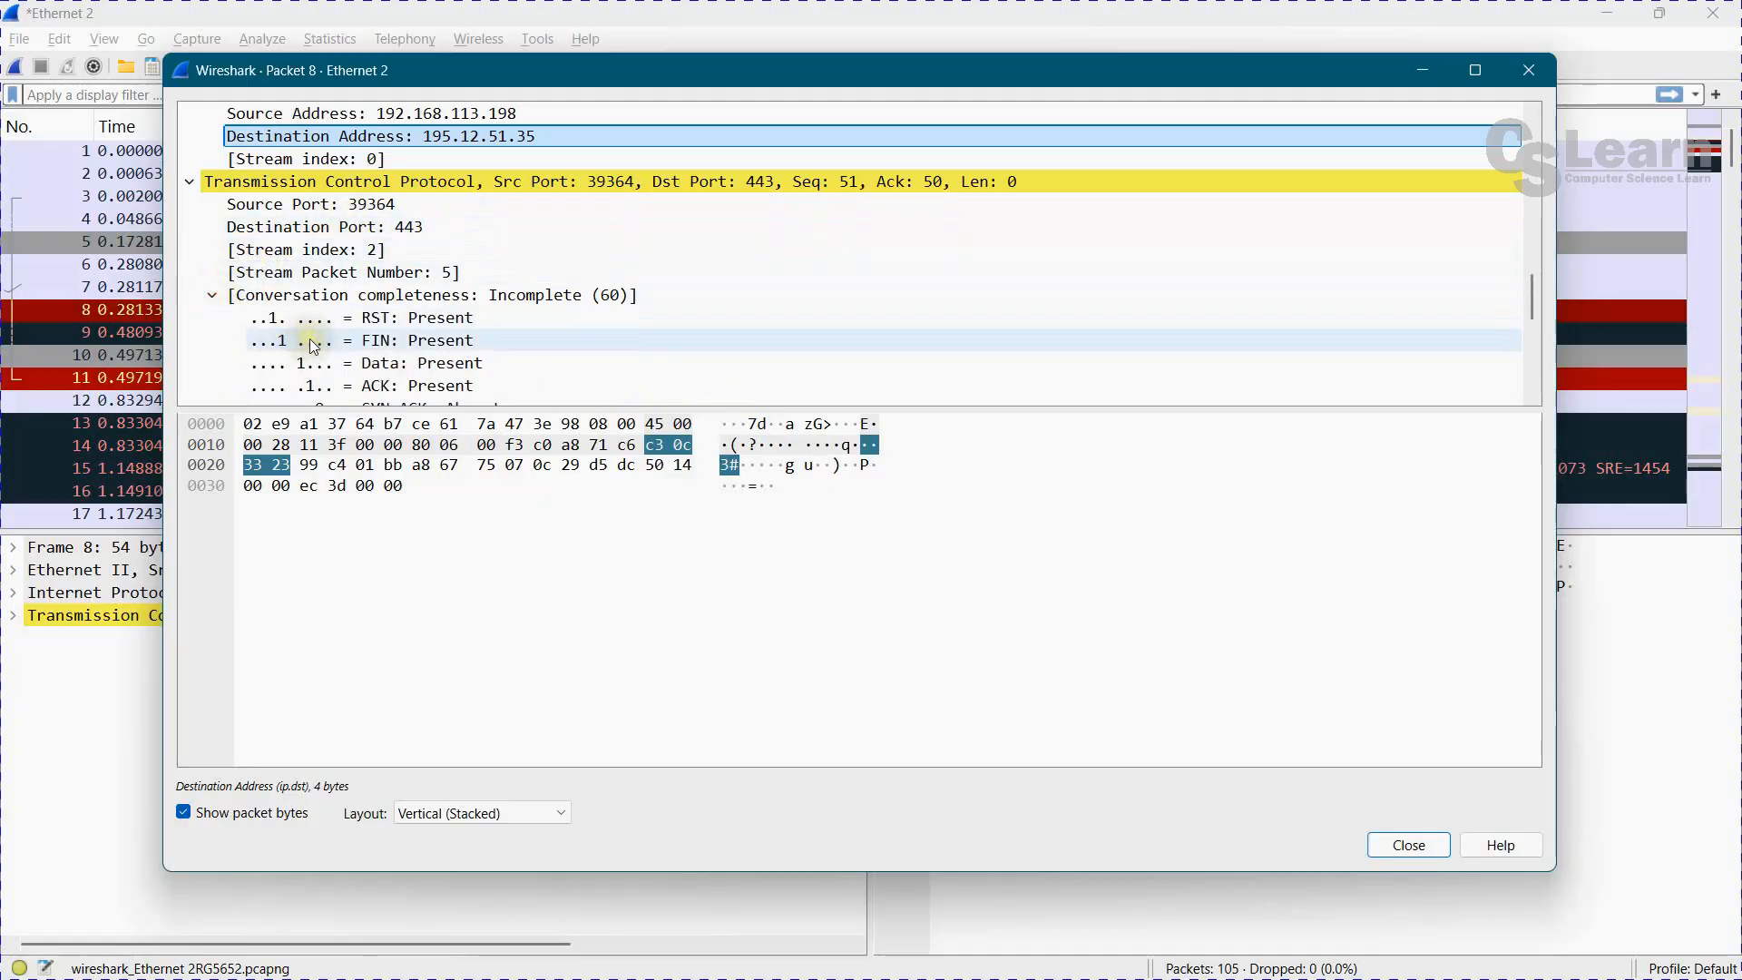
scroll(327, 381, down, 4)
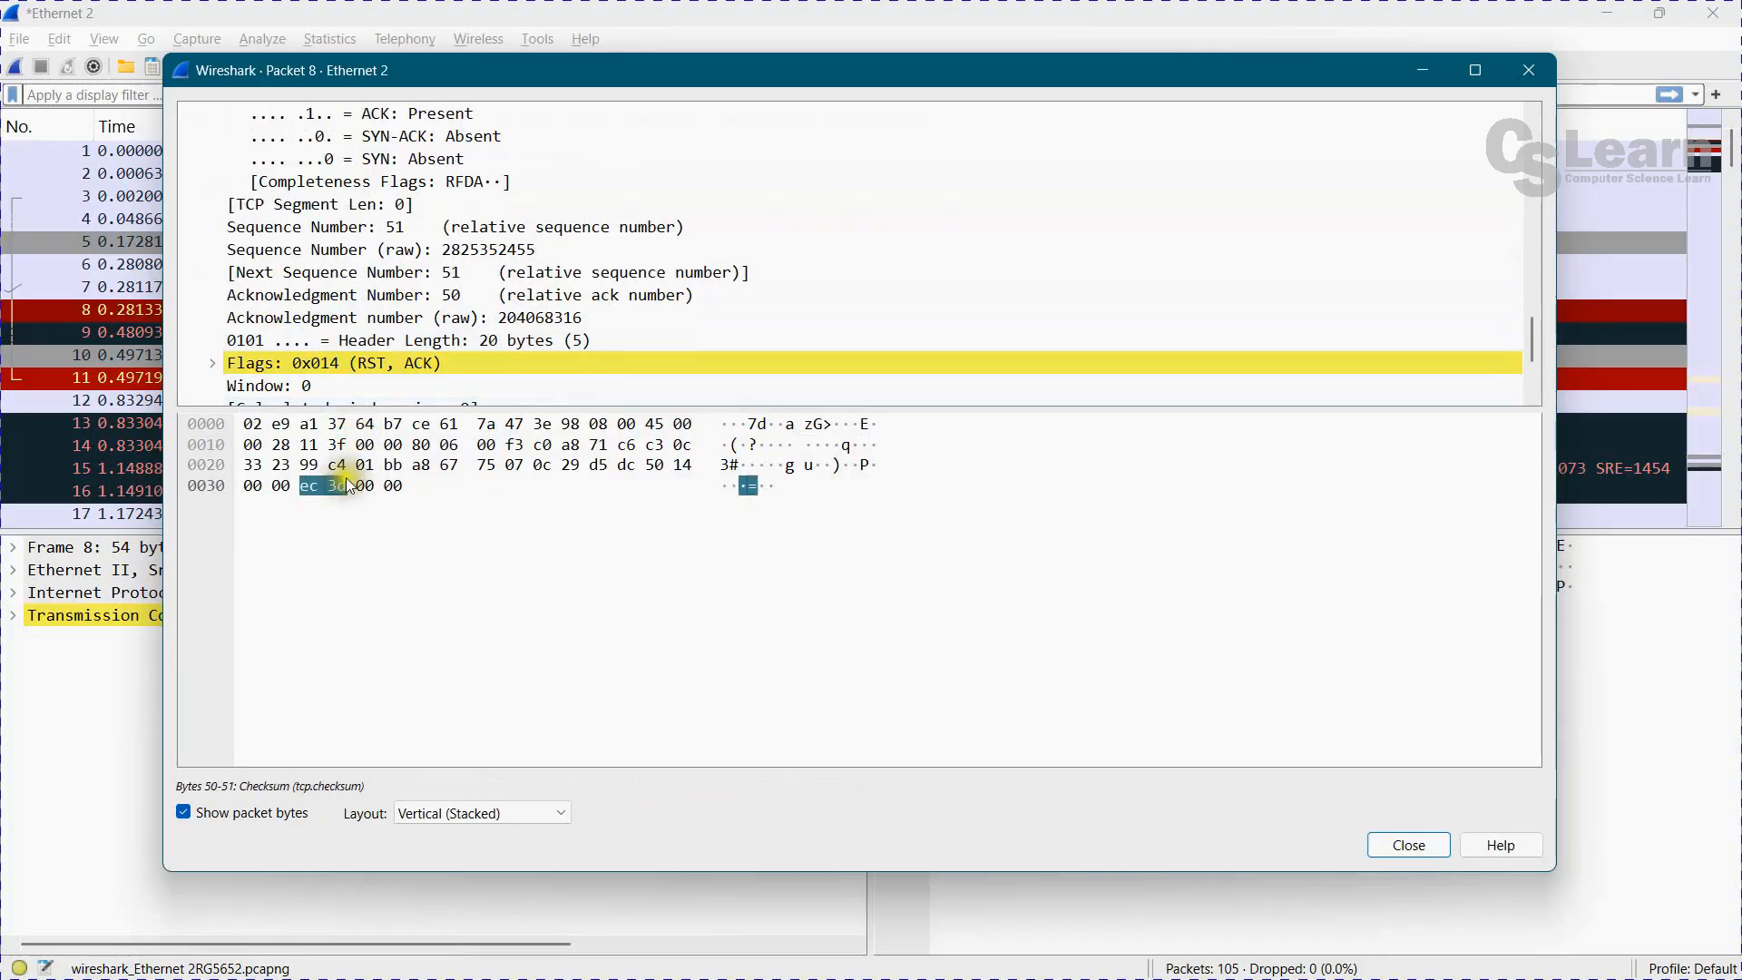
scroll(283, 328, down, 2)
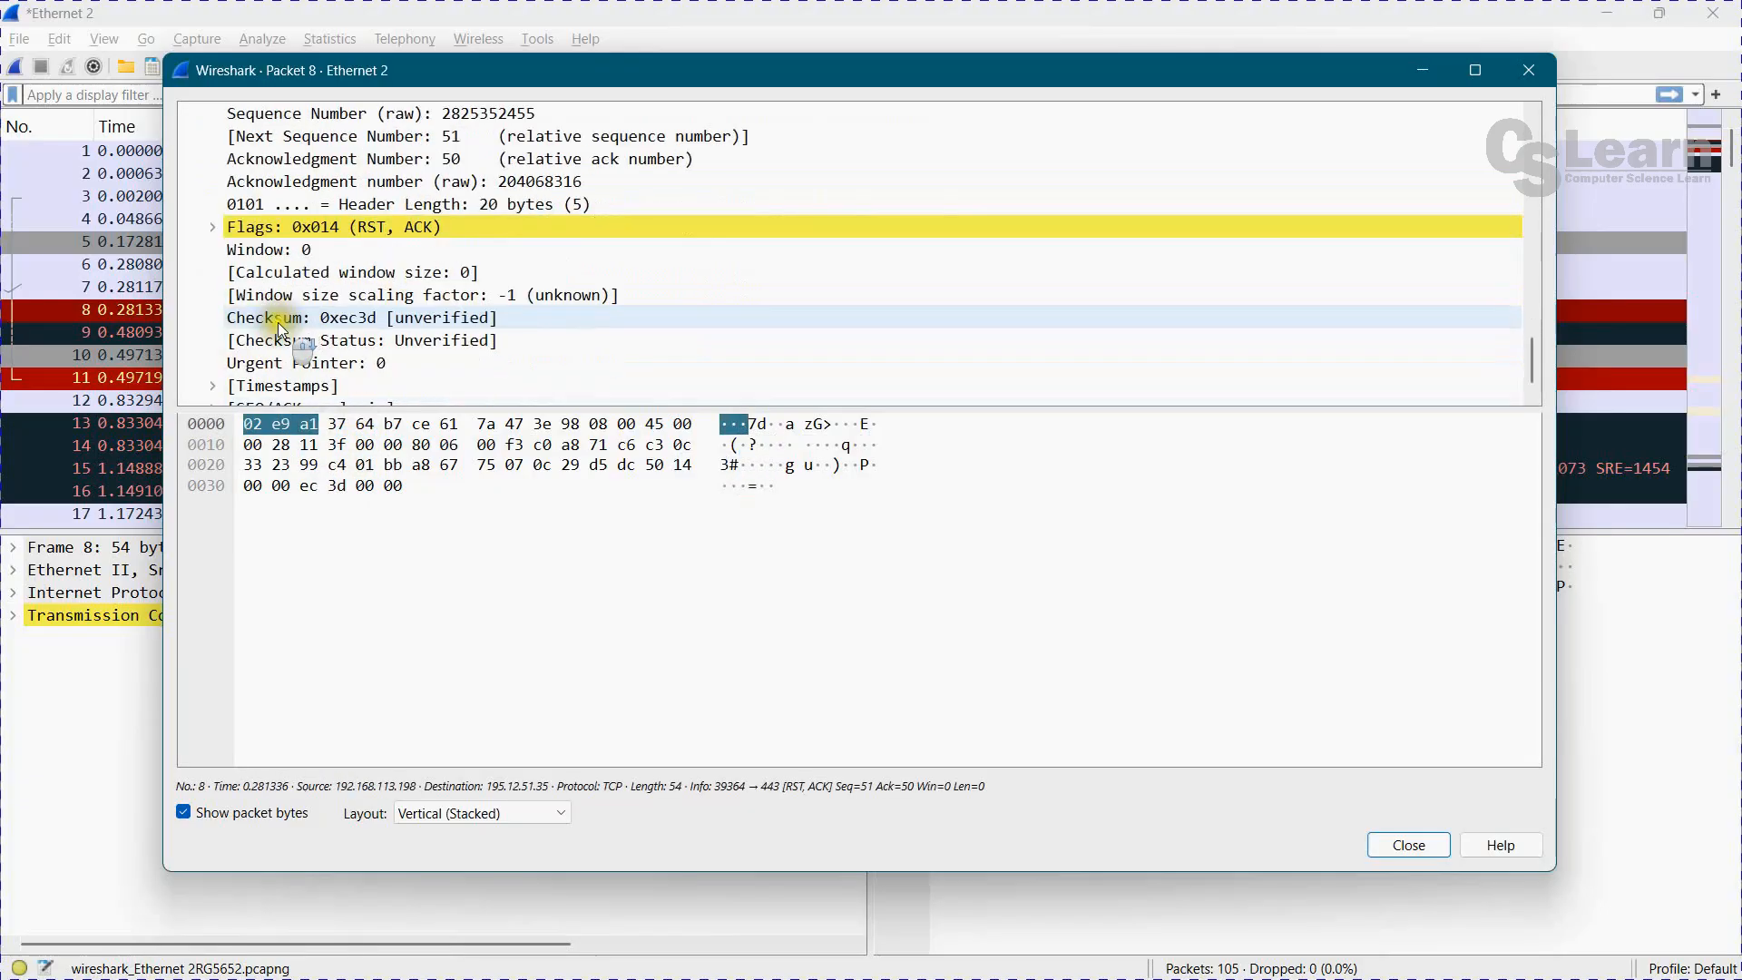
Expand the TCP section's Flags, Timestamps and SEQ/ACK analysis entries, and examine the details under each.
click(212, 227)
scroll(327, 275, down, 4)
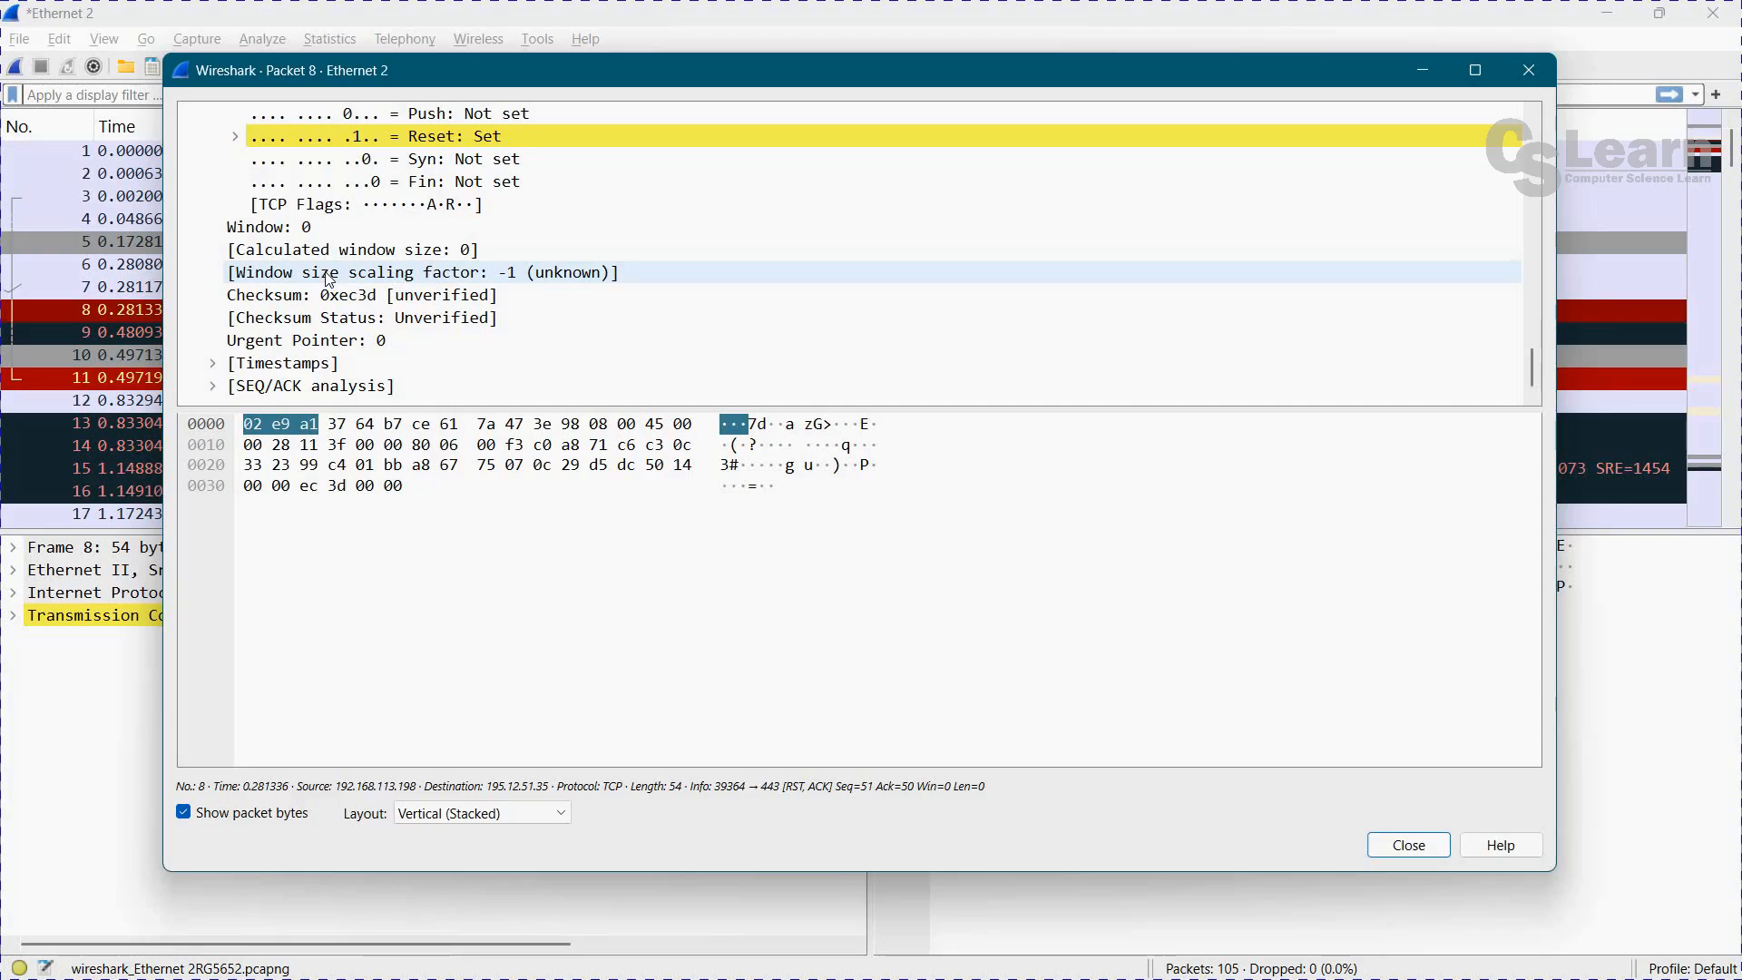
click(212, 363)
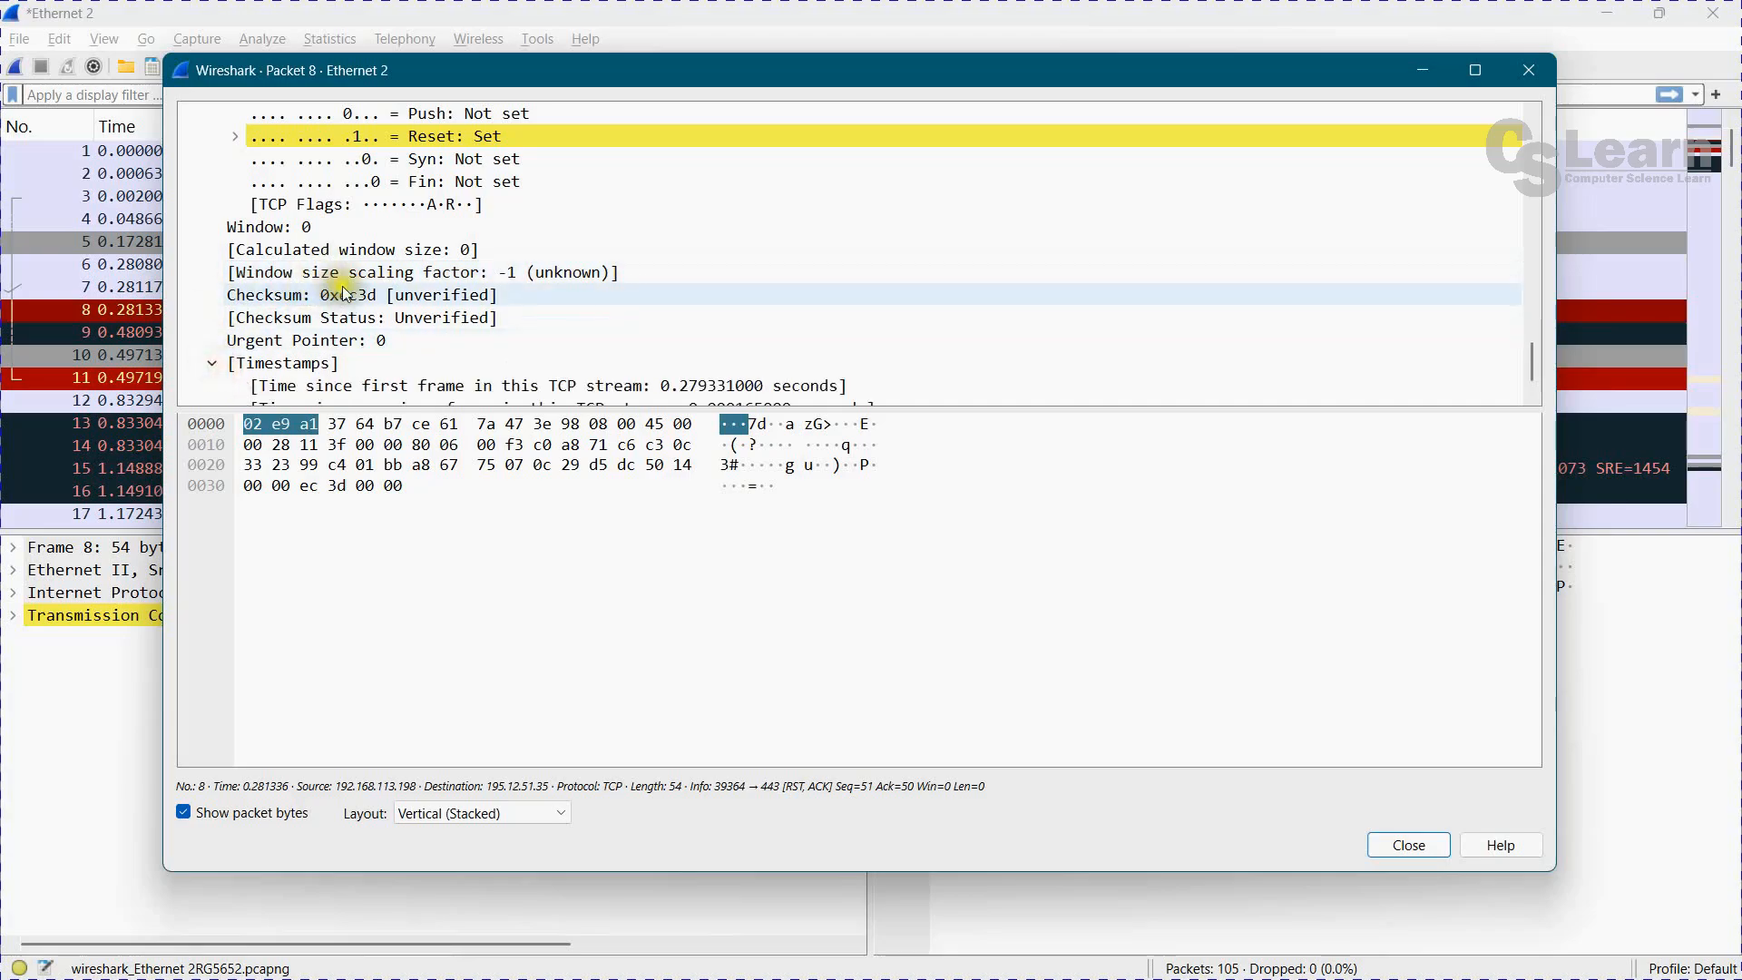
scroll(390, 306, down, 1)
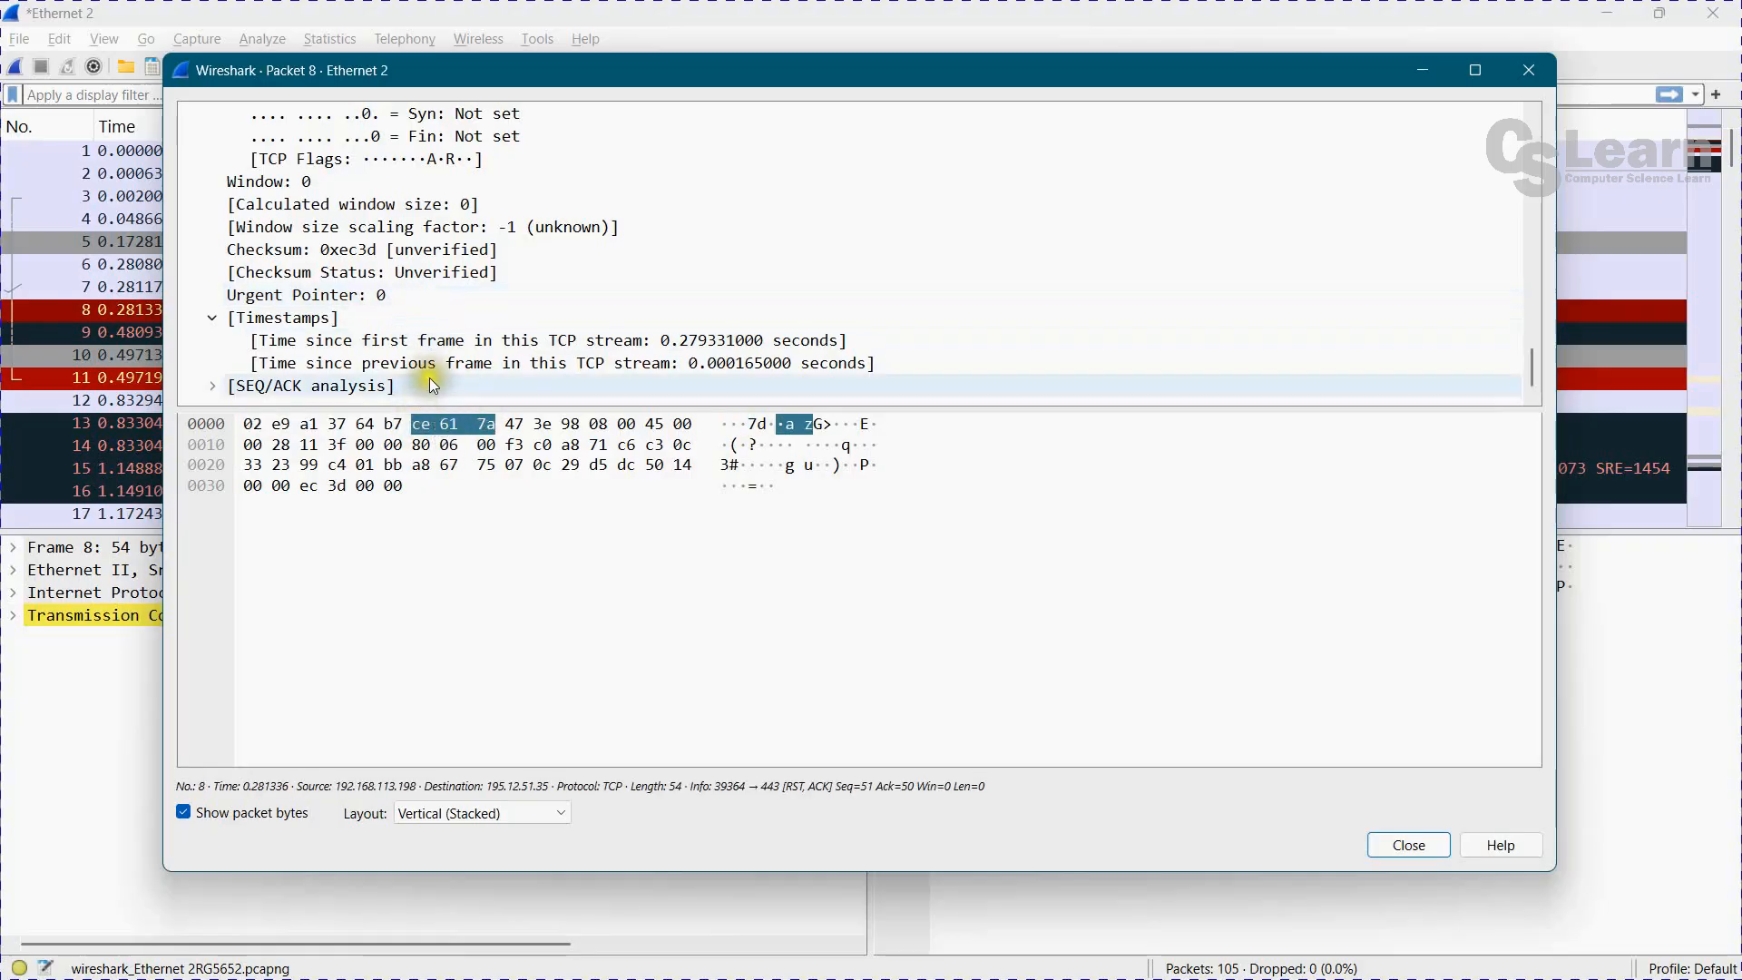
click(216, 387)
scroll(317, 372, down, 1)
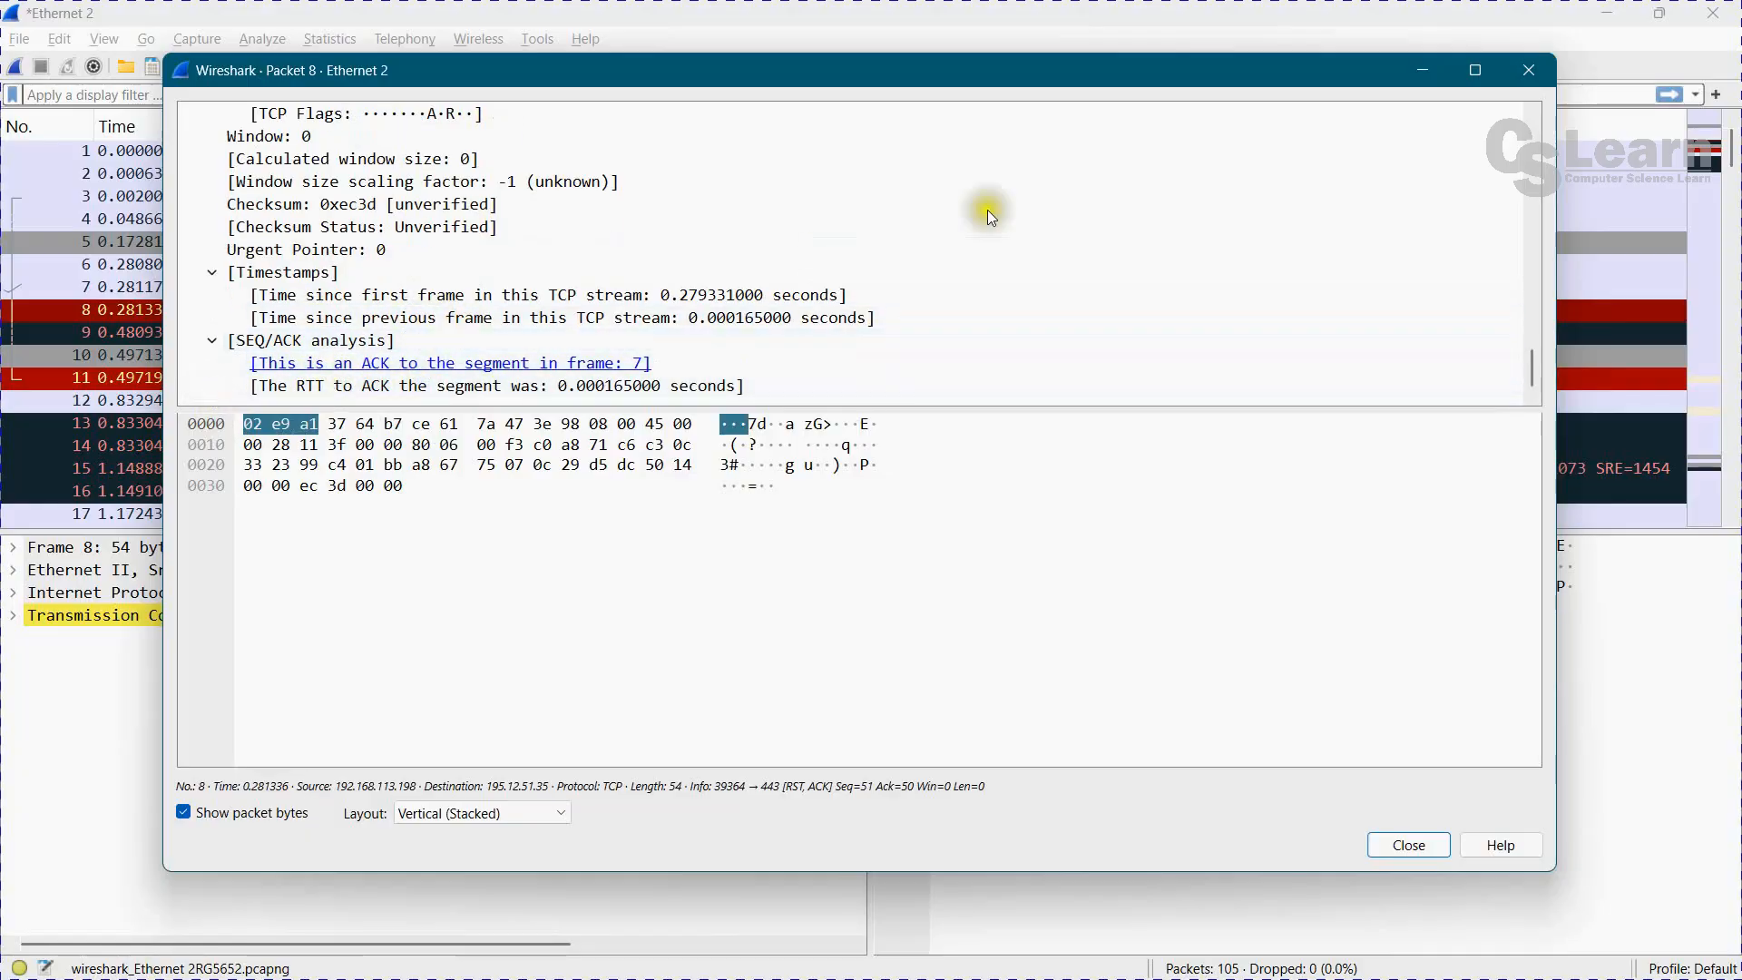
Close the packet 8 details window and look through the full list of captured packets.
click(1529, 69)
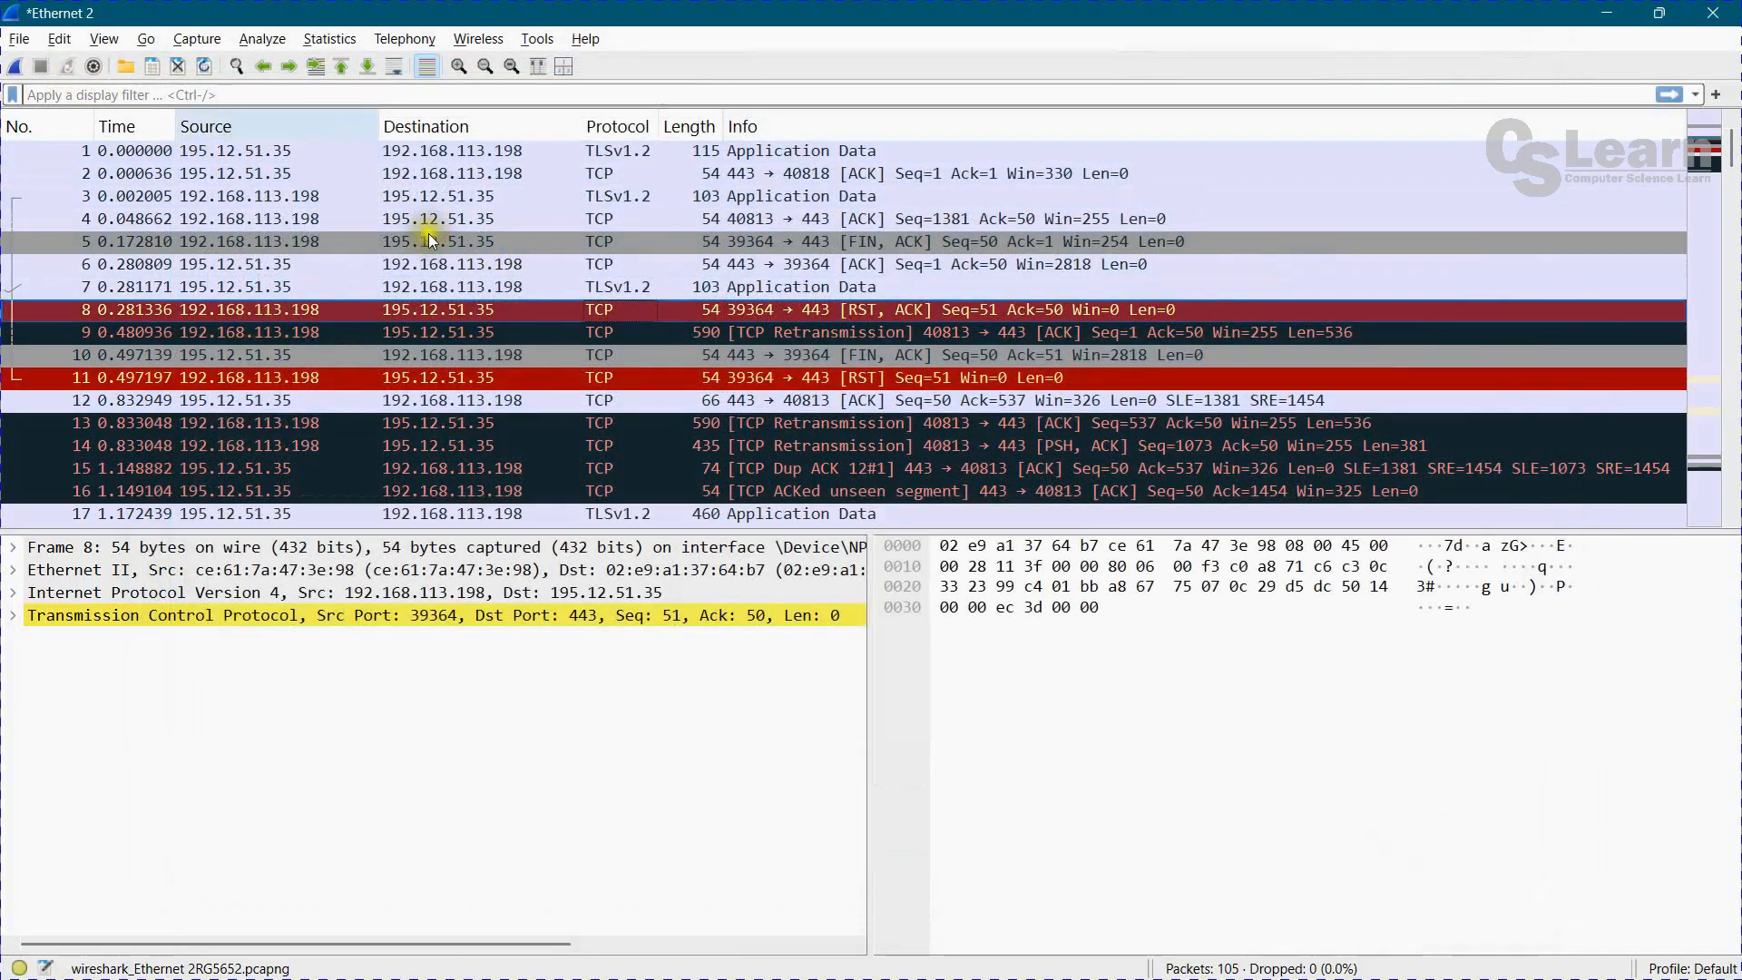
scroll(667, 301, down, 4)
scroll(671, 295, down, 20)
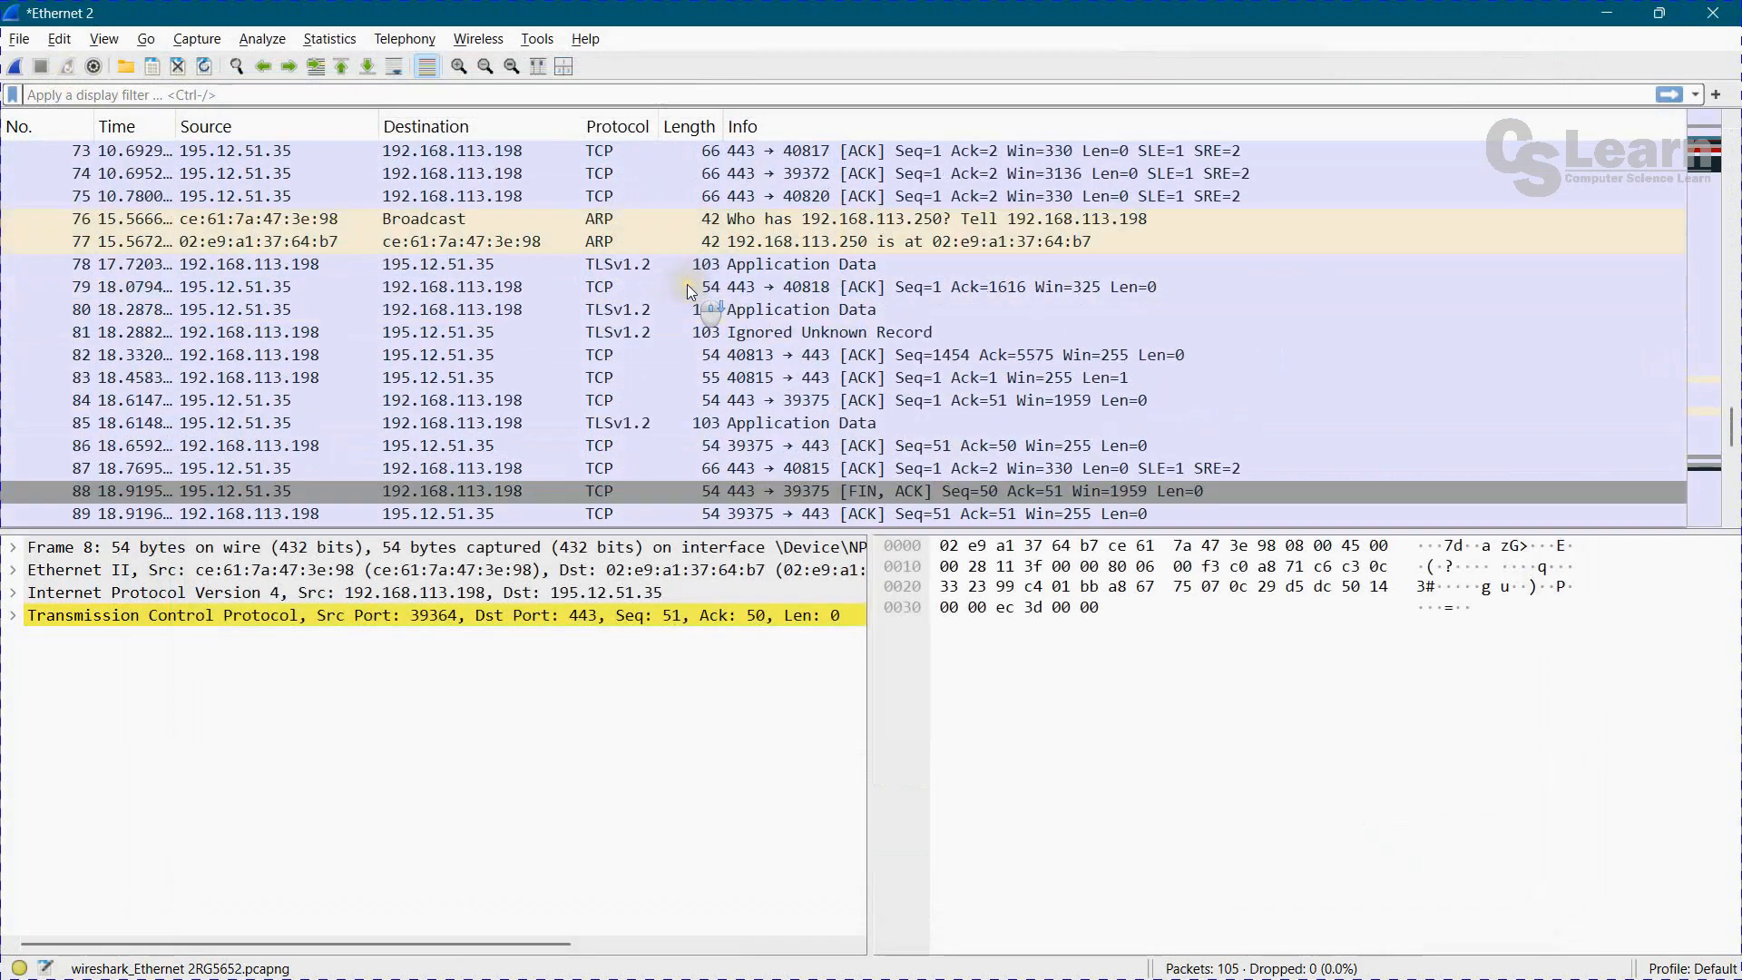
scroll(690, 289, up, 20)
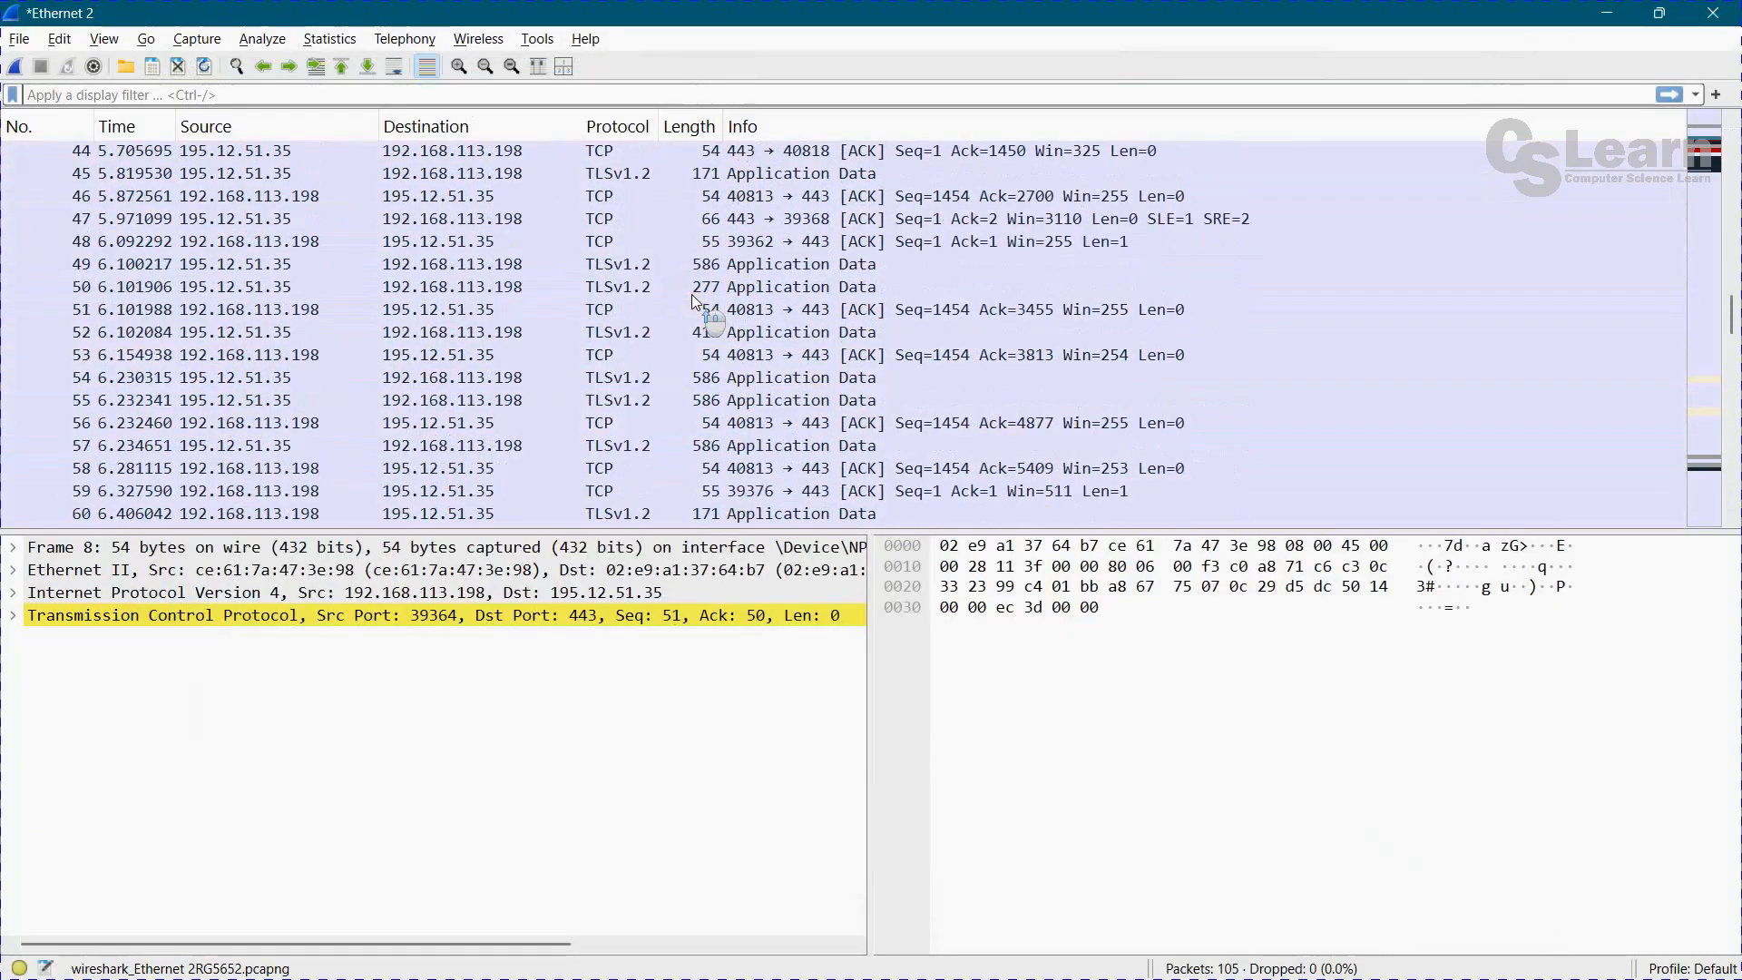
scroll(691, 294, up, 6)
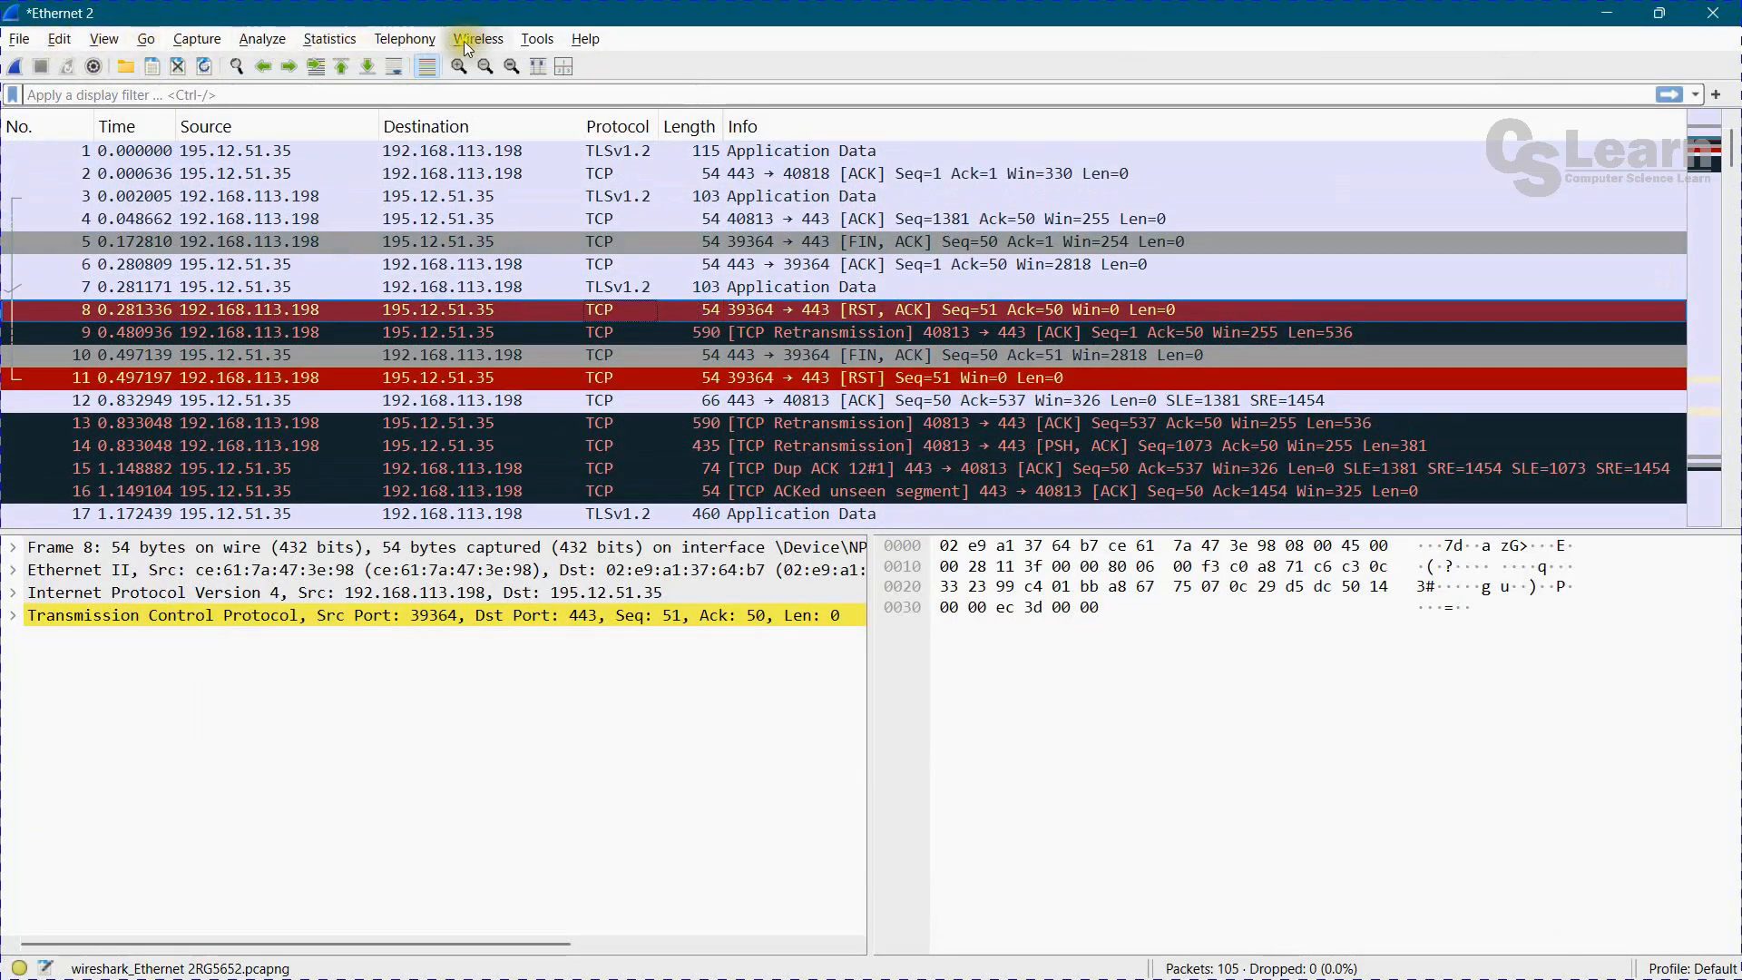
Open the DNS statistics for the capture, review the packet type rows, and close the window.
click(277, 38)
mouse_move(330, 40)
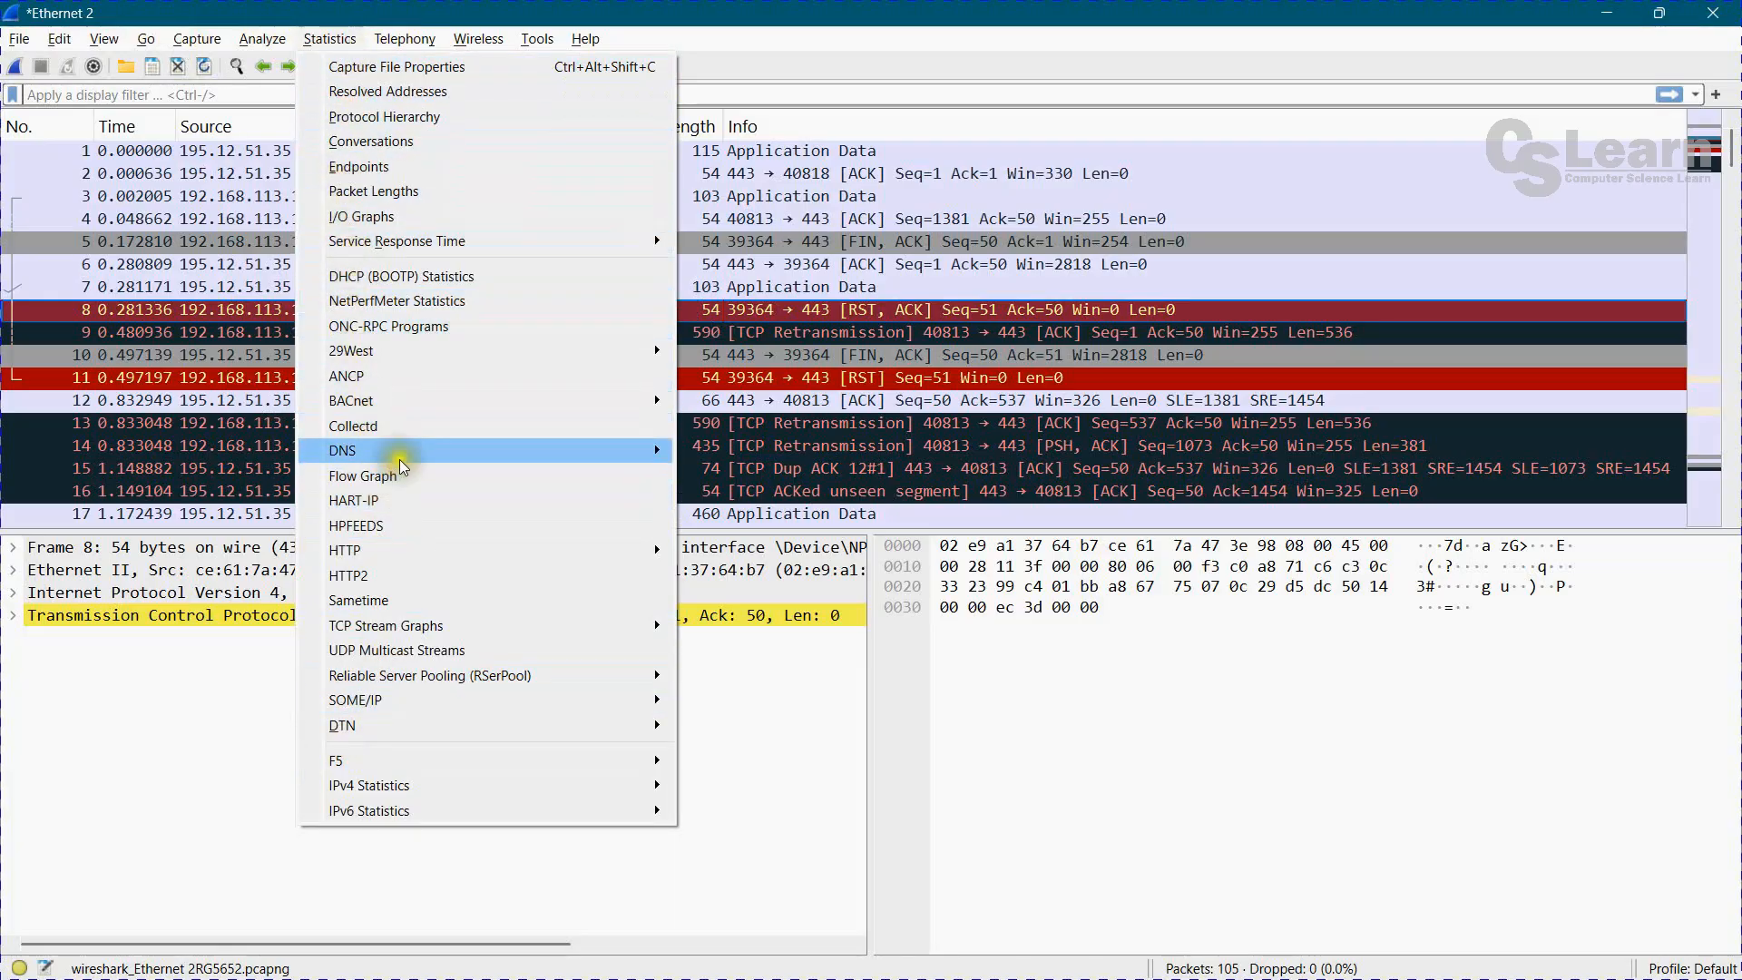
mouse_move(420, 453)
click(709, 448)
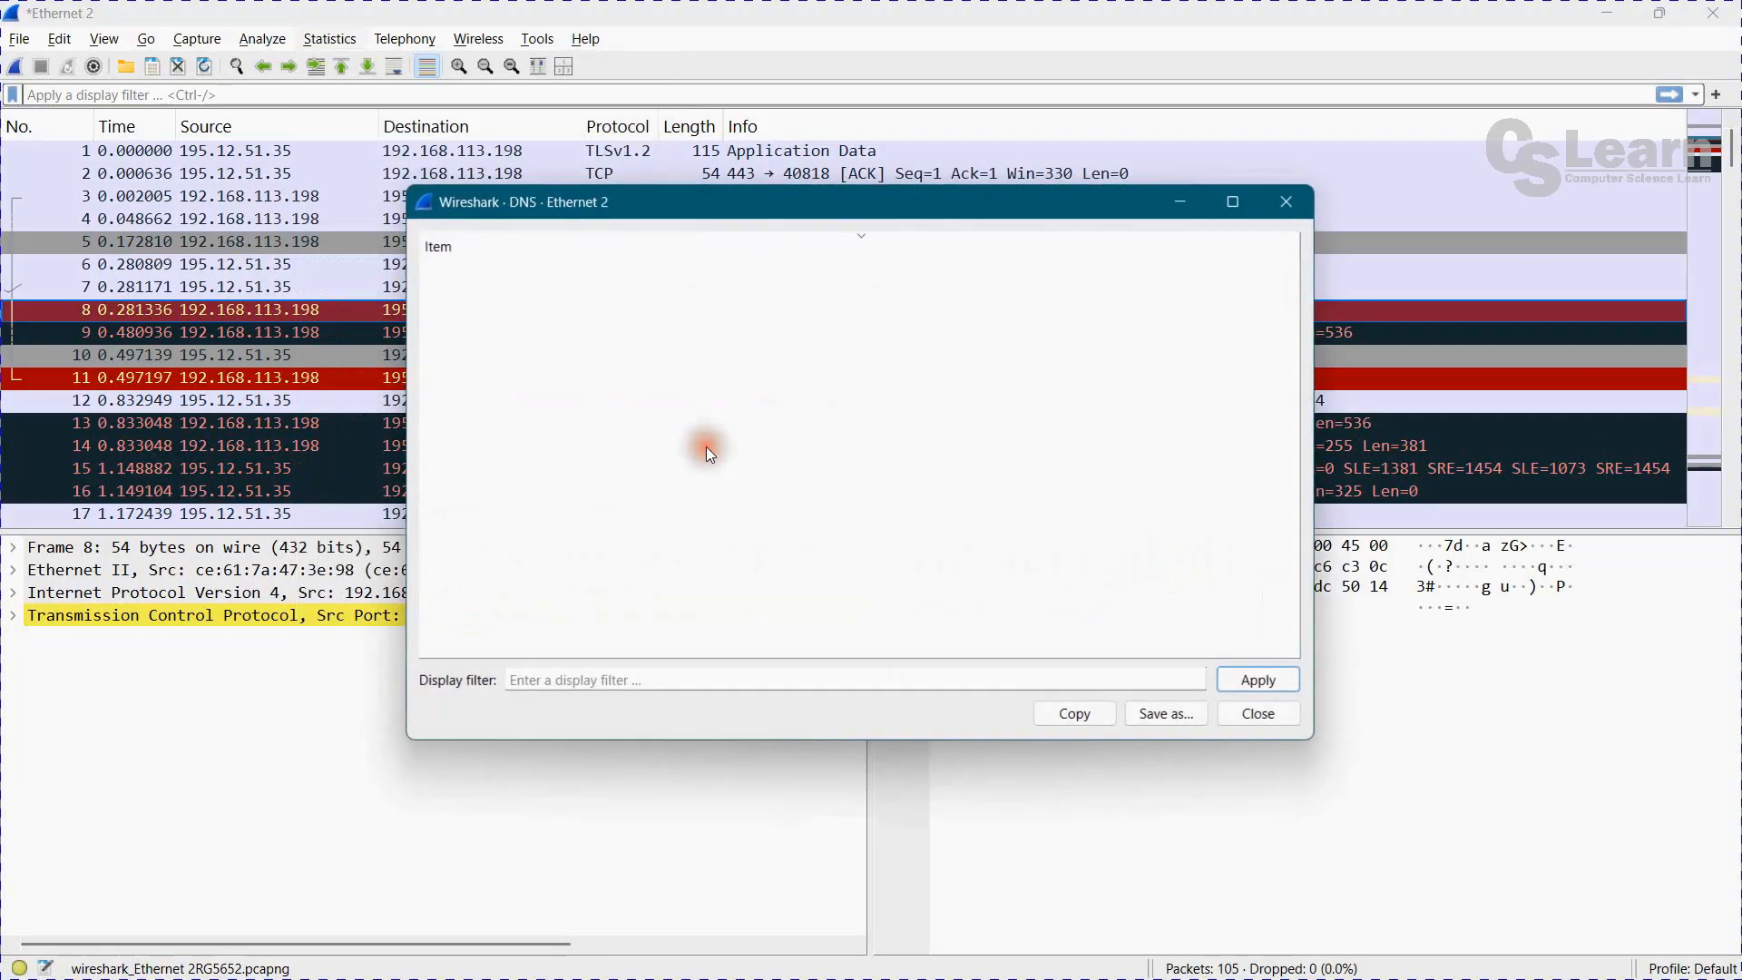
scroll(736, 395, down, 2)
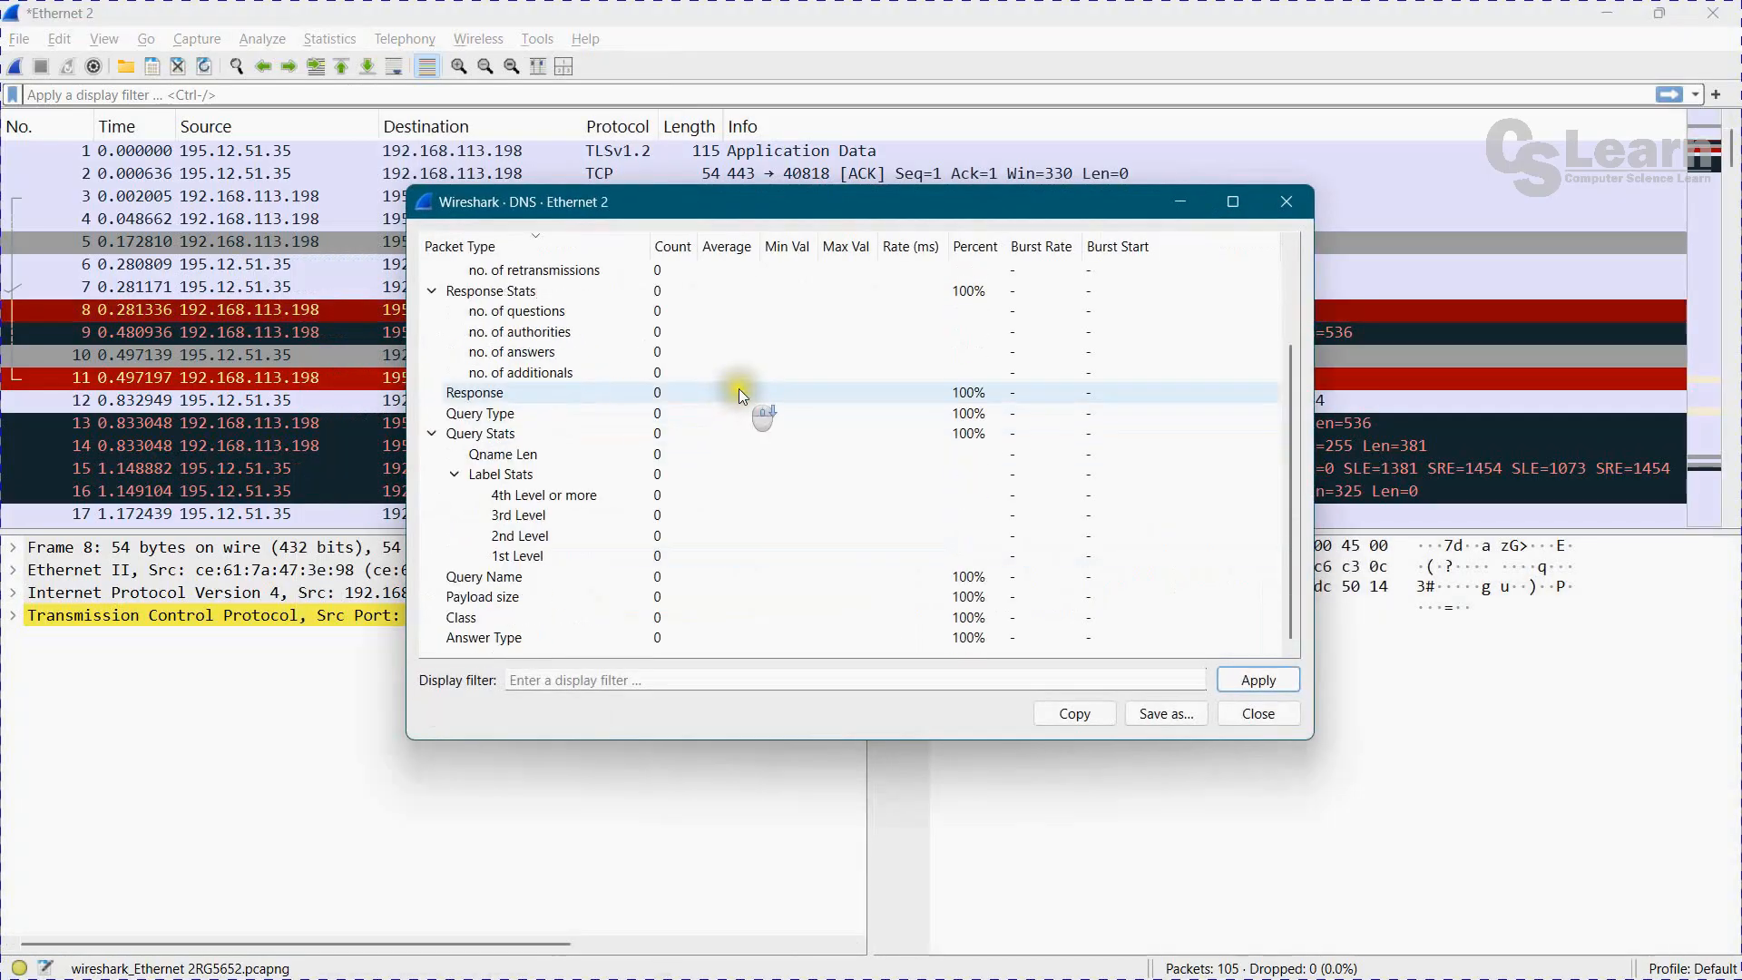
scroll(738, 388, up, 2)
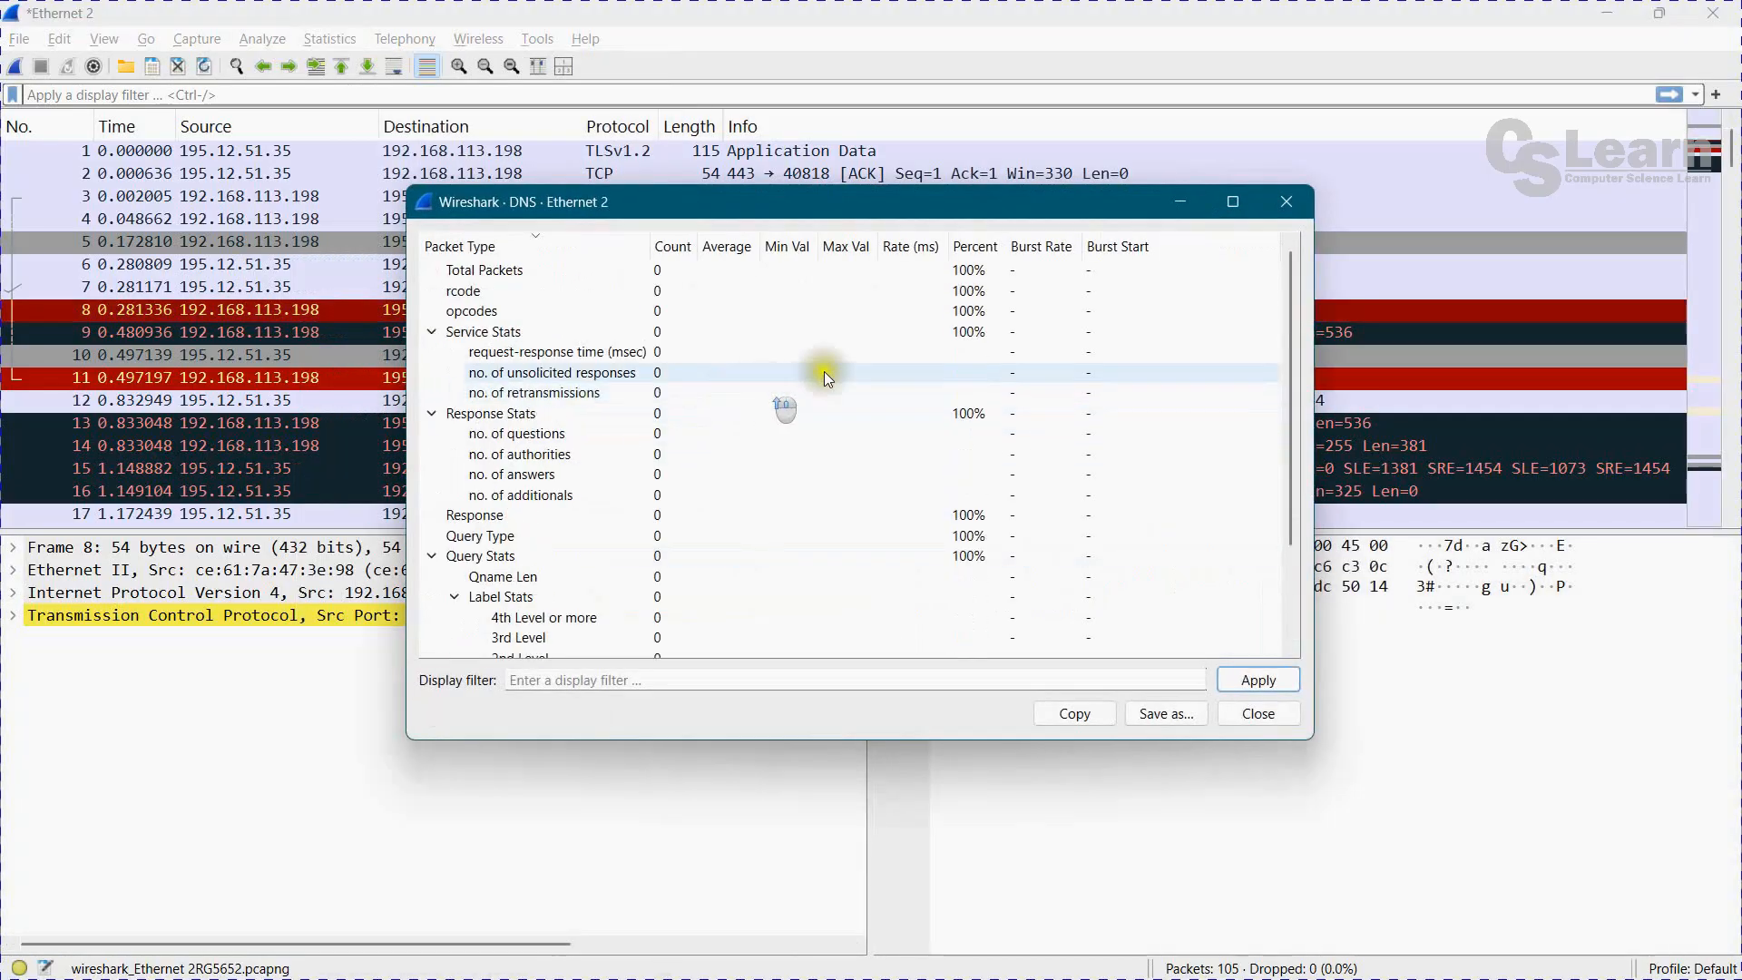
click(1288, 202)
View the Time Sequence (Stevens) TCP stream graph for the selected packet's stream and close it.
click(329, 39)
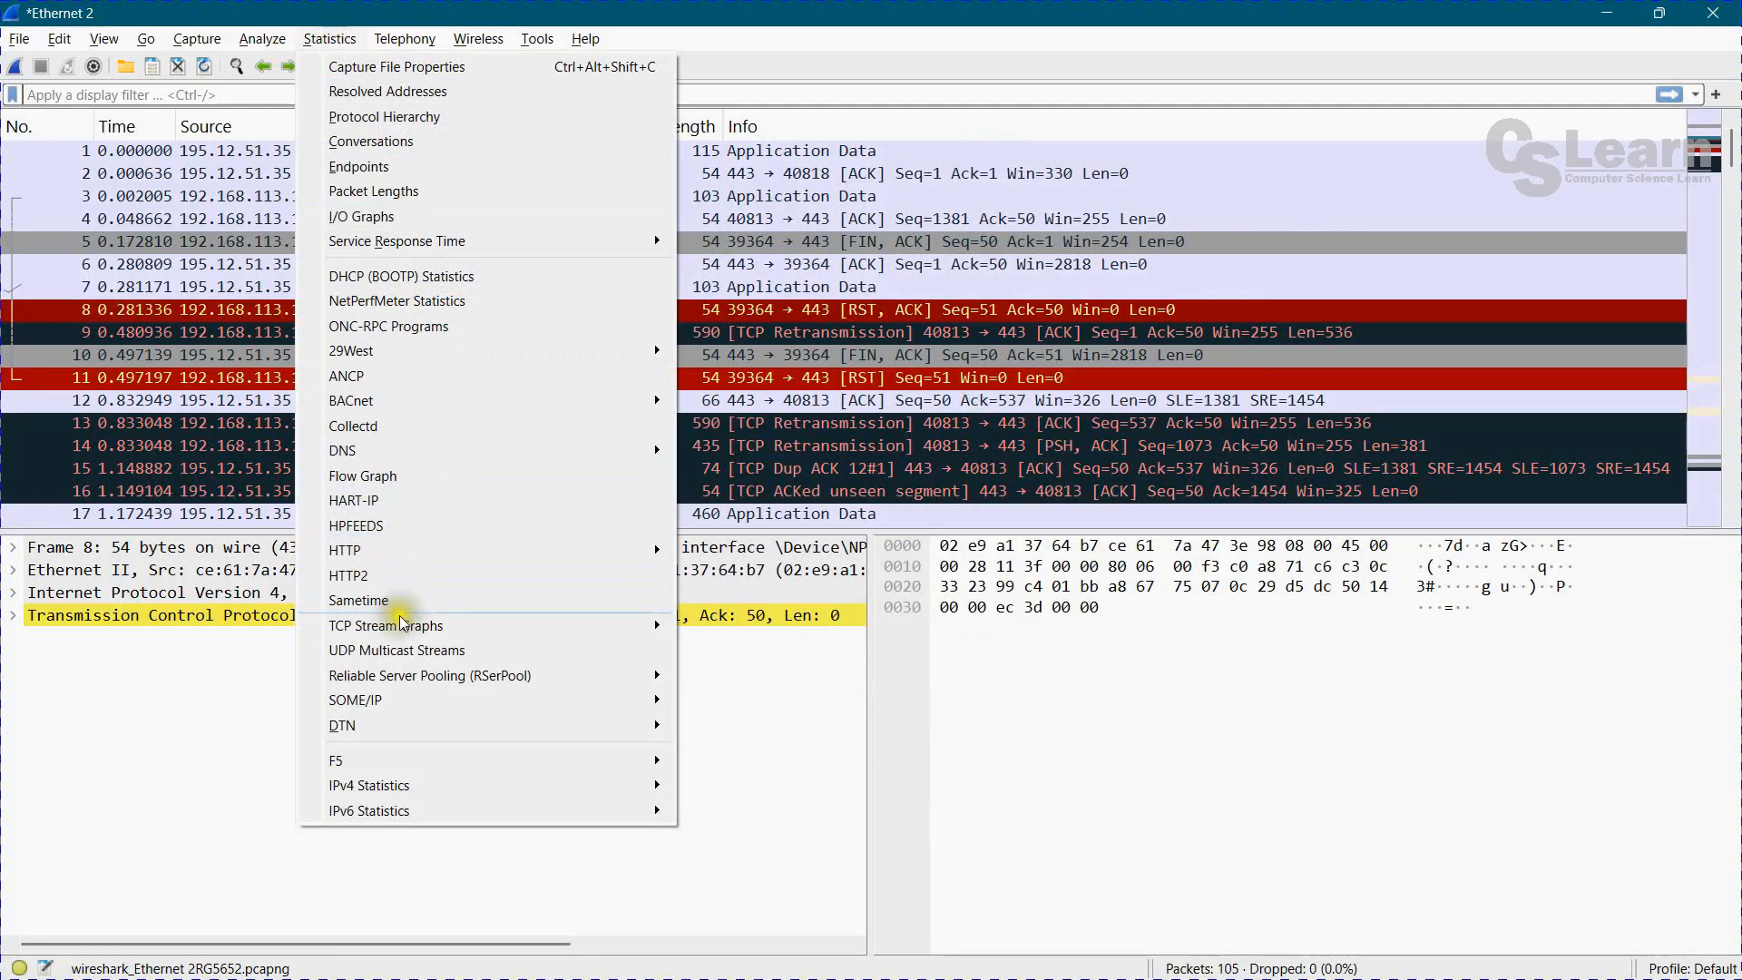
mouse_move(504, 628)
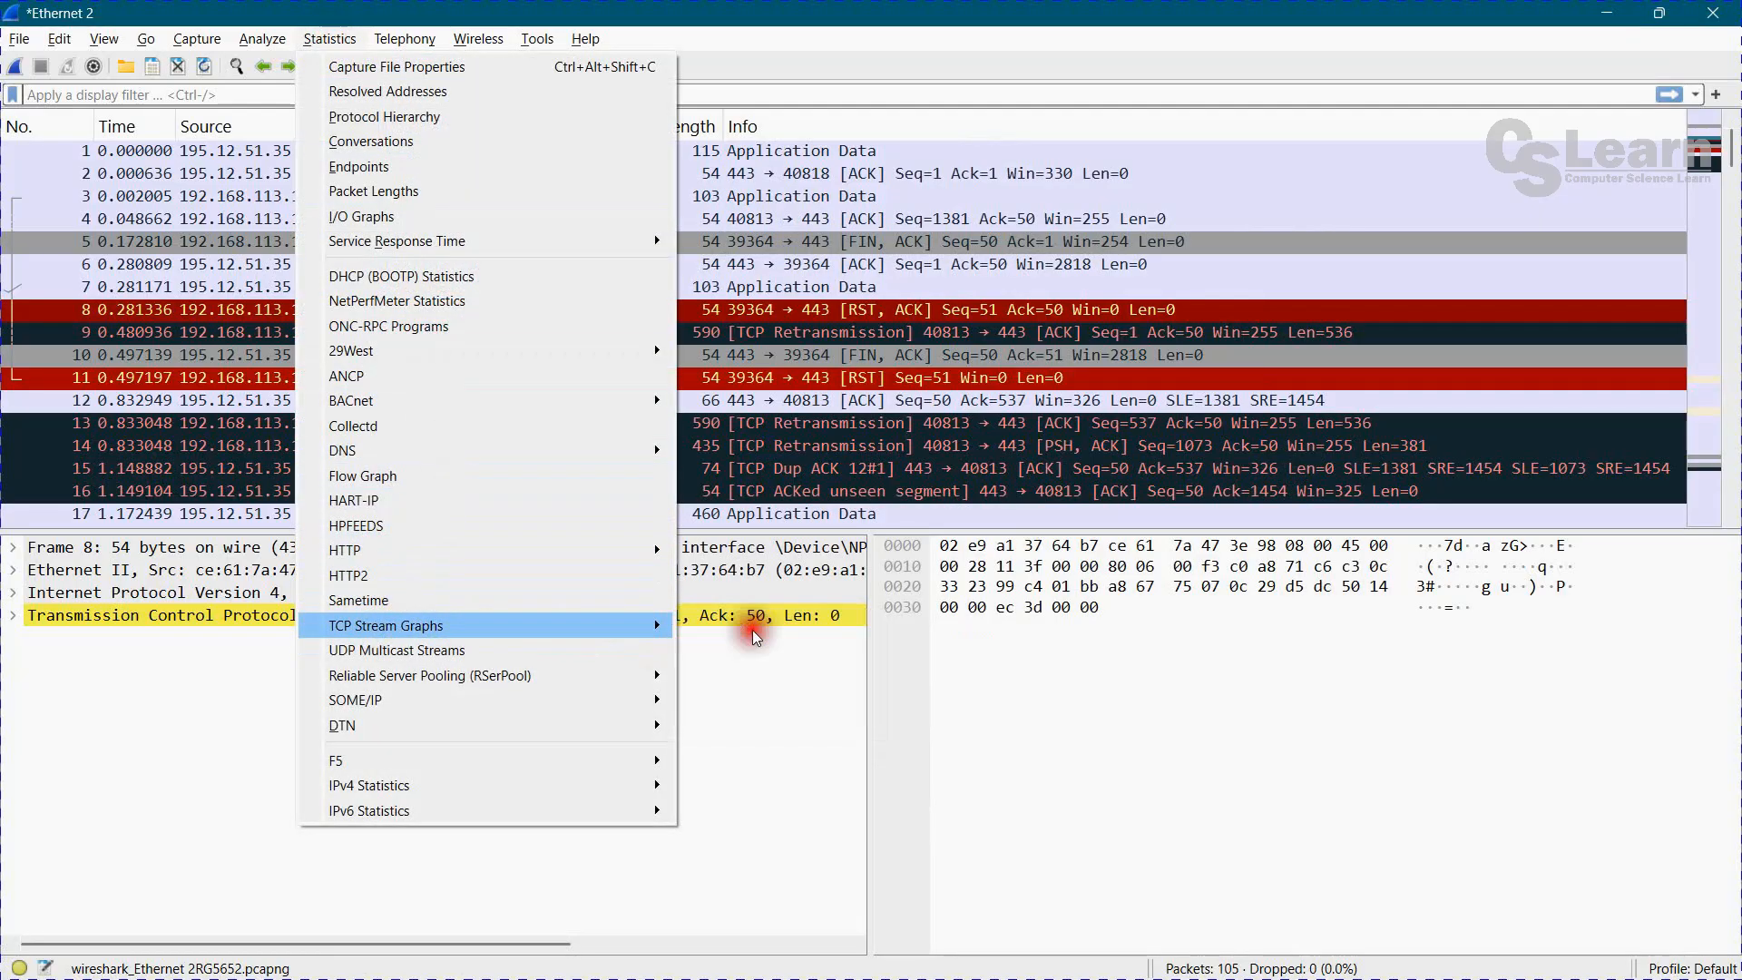
click(753, 629)
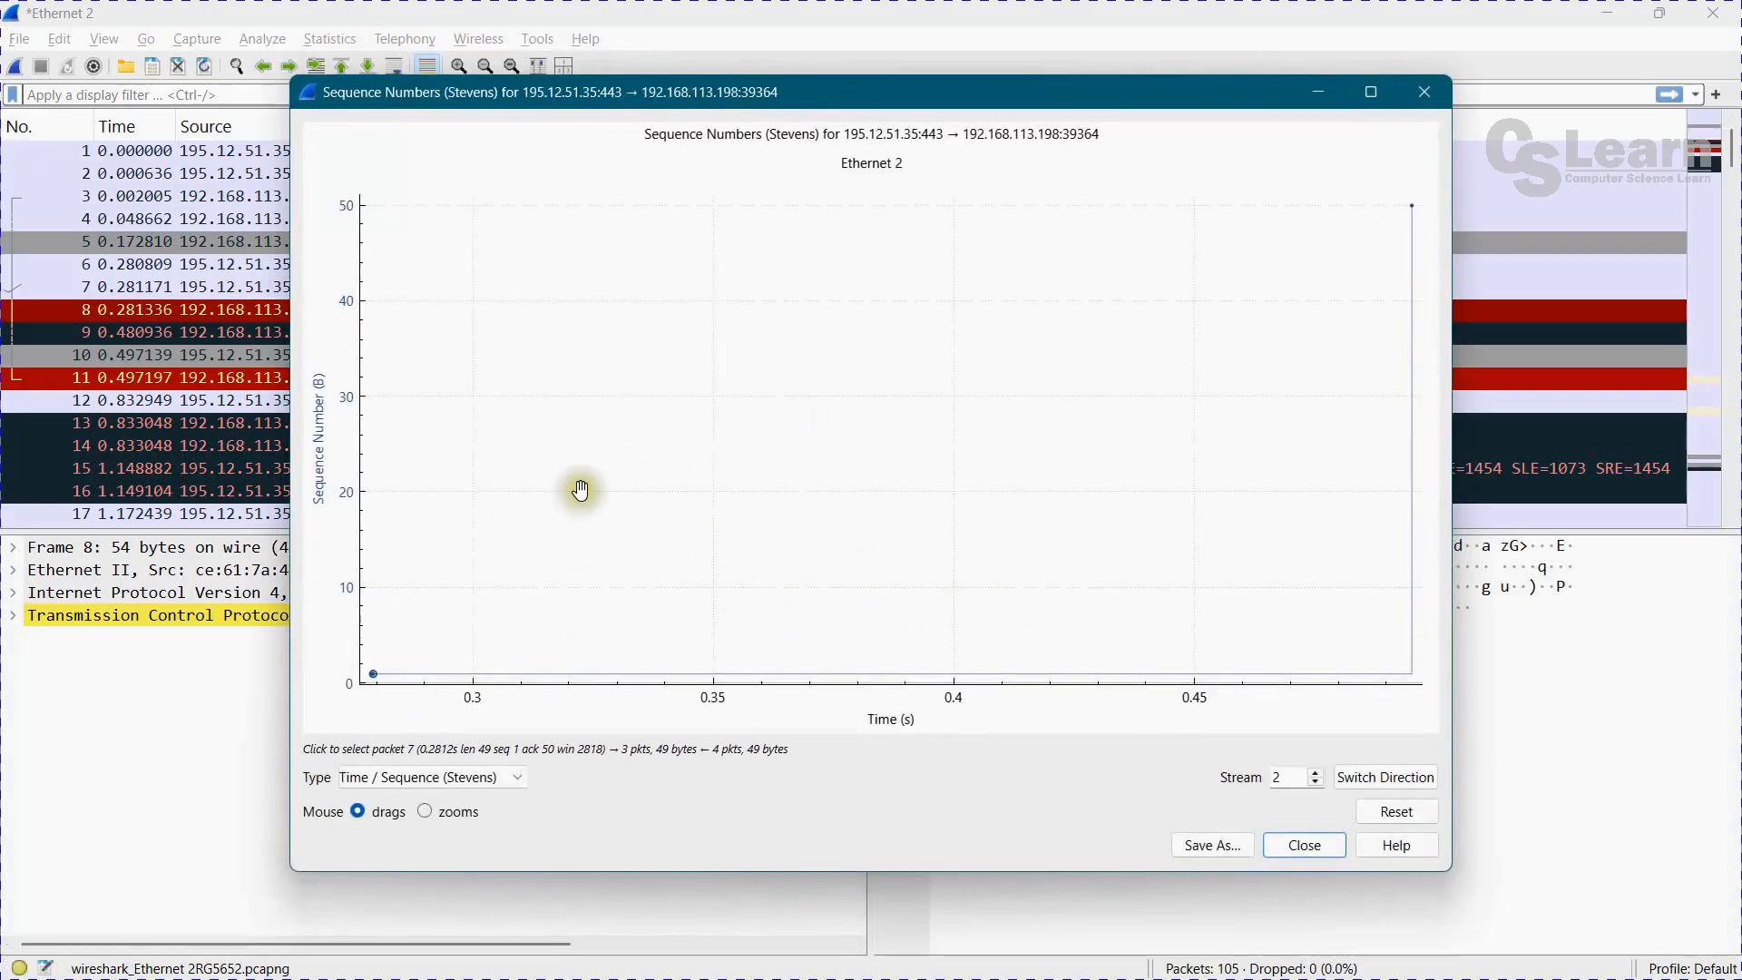
click(1430, 92)
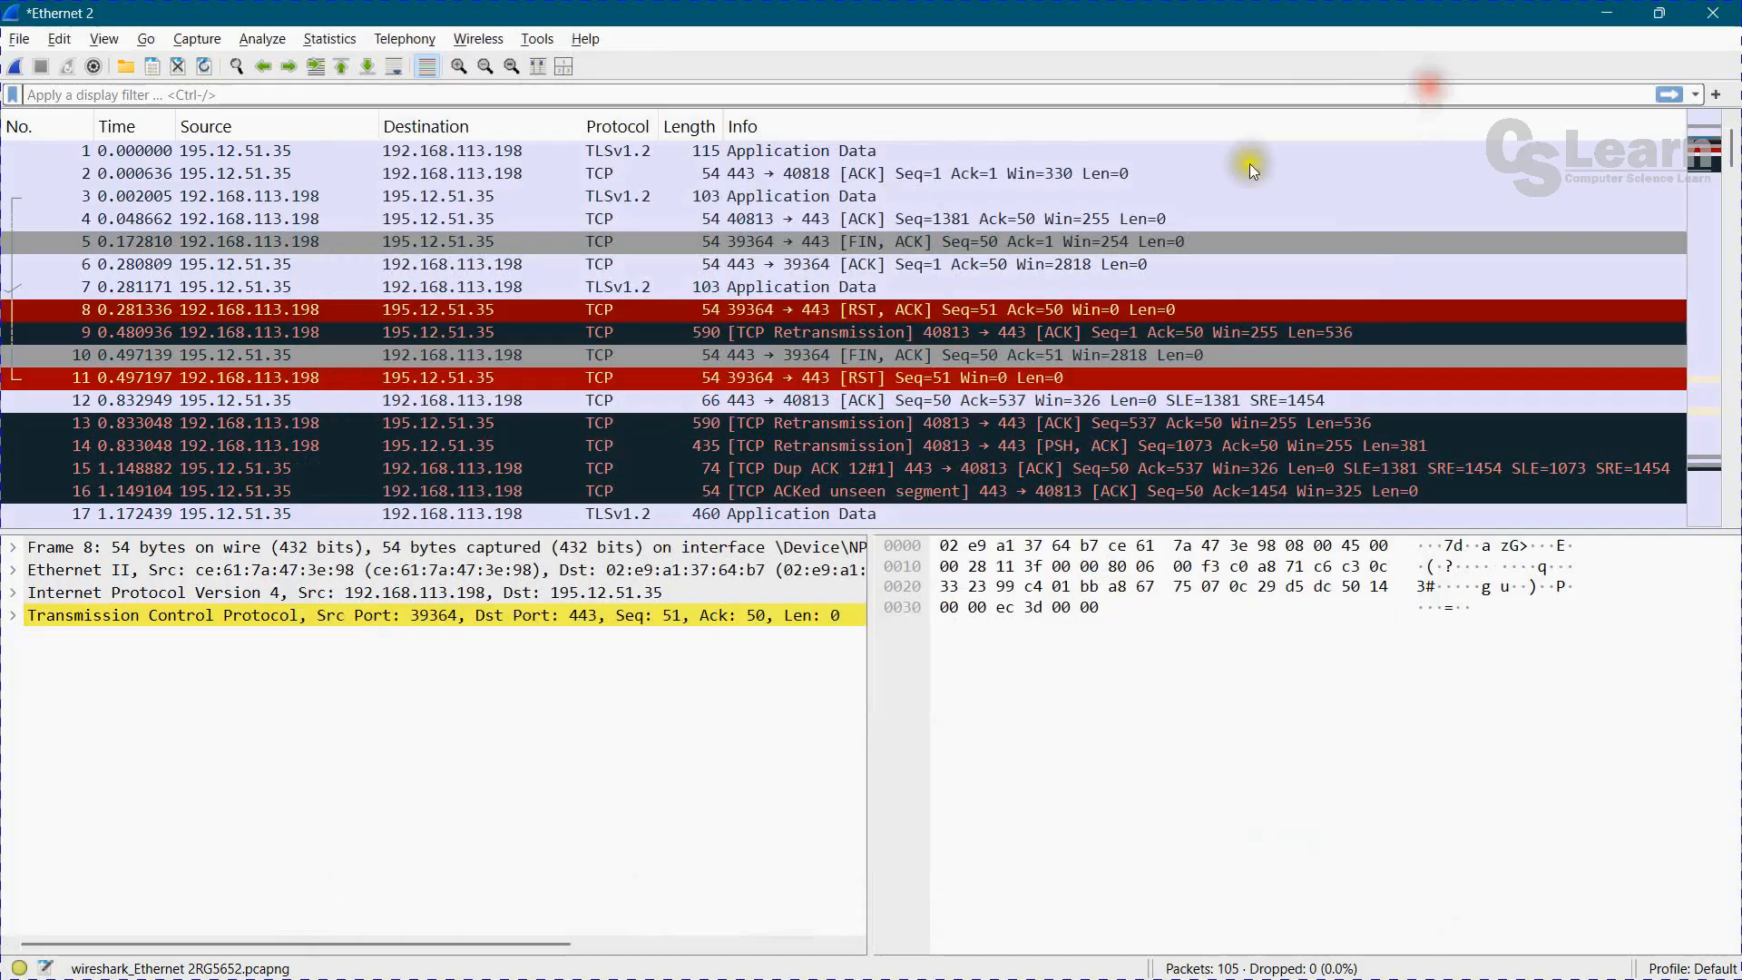
View the Throughput TCP stream graph, zoom out to see the whole plot, and close the graph.
click(327, 39)
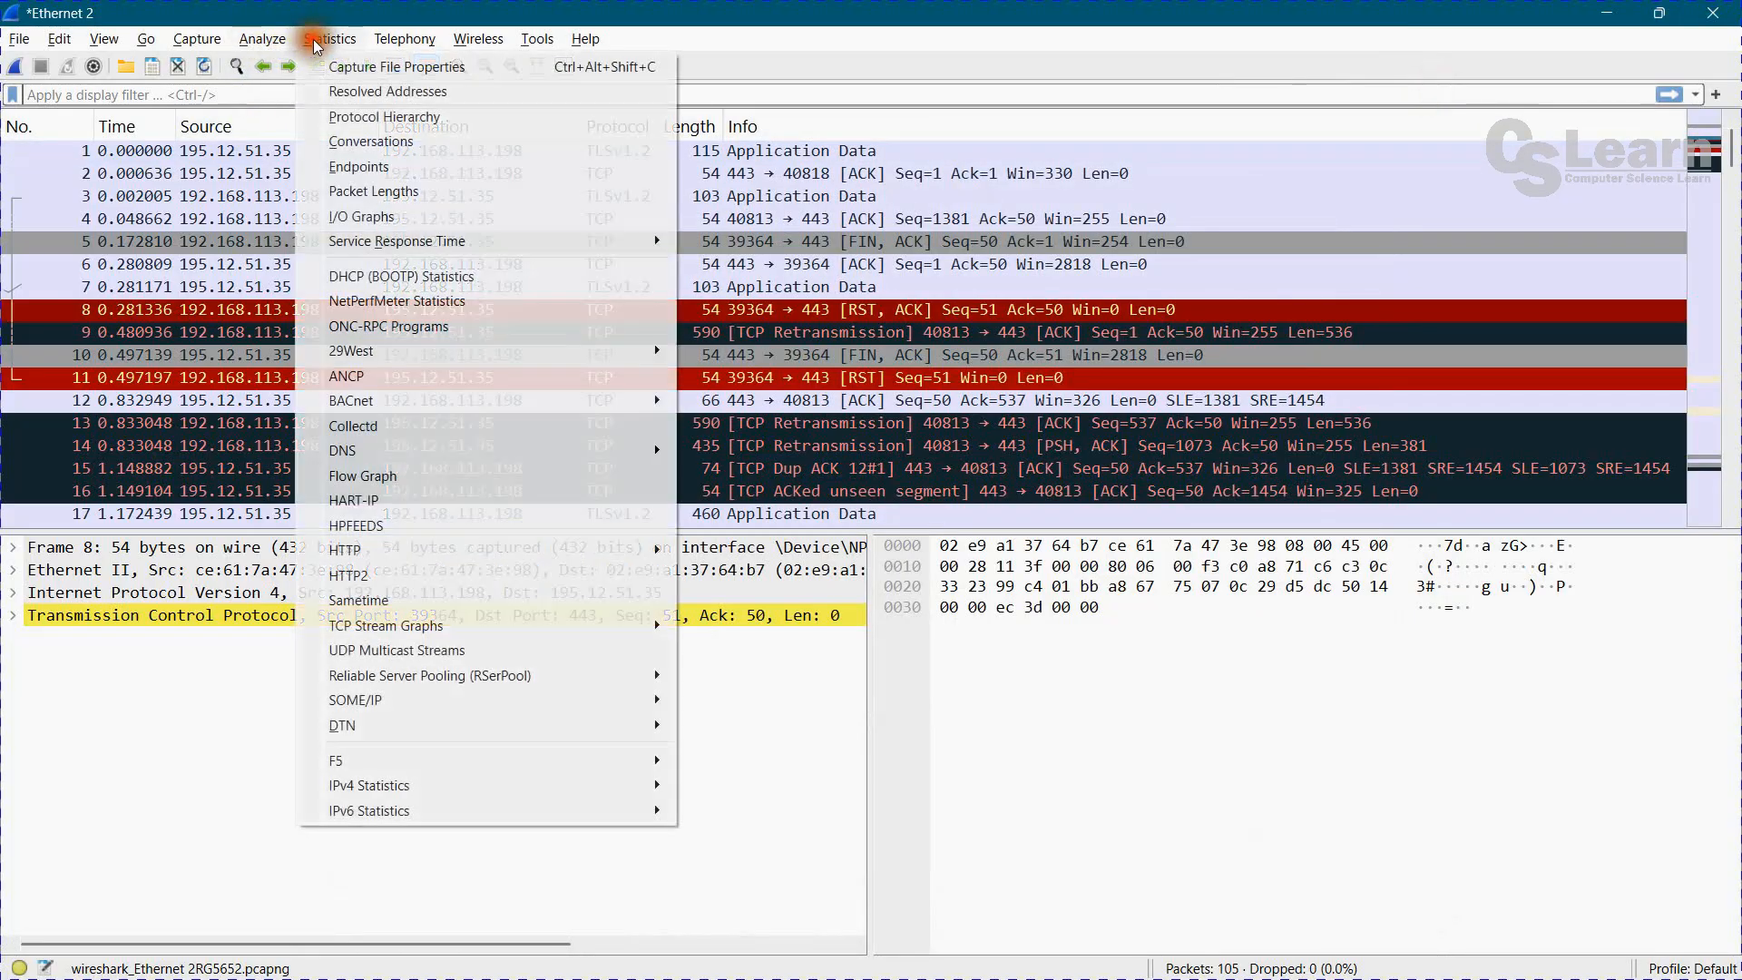
mouse_move(394, 638)
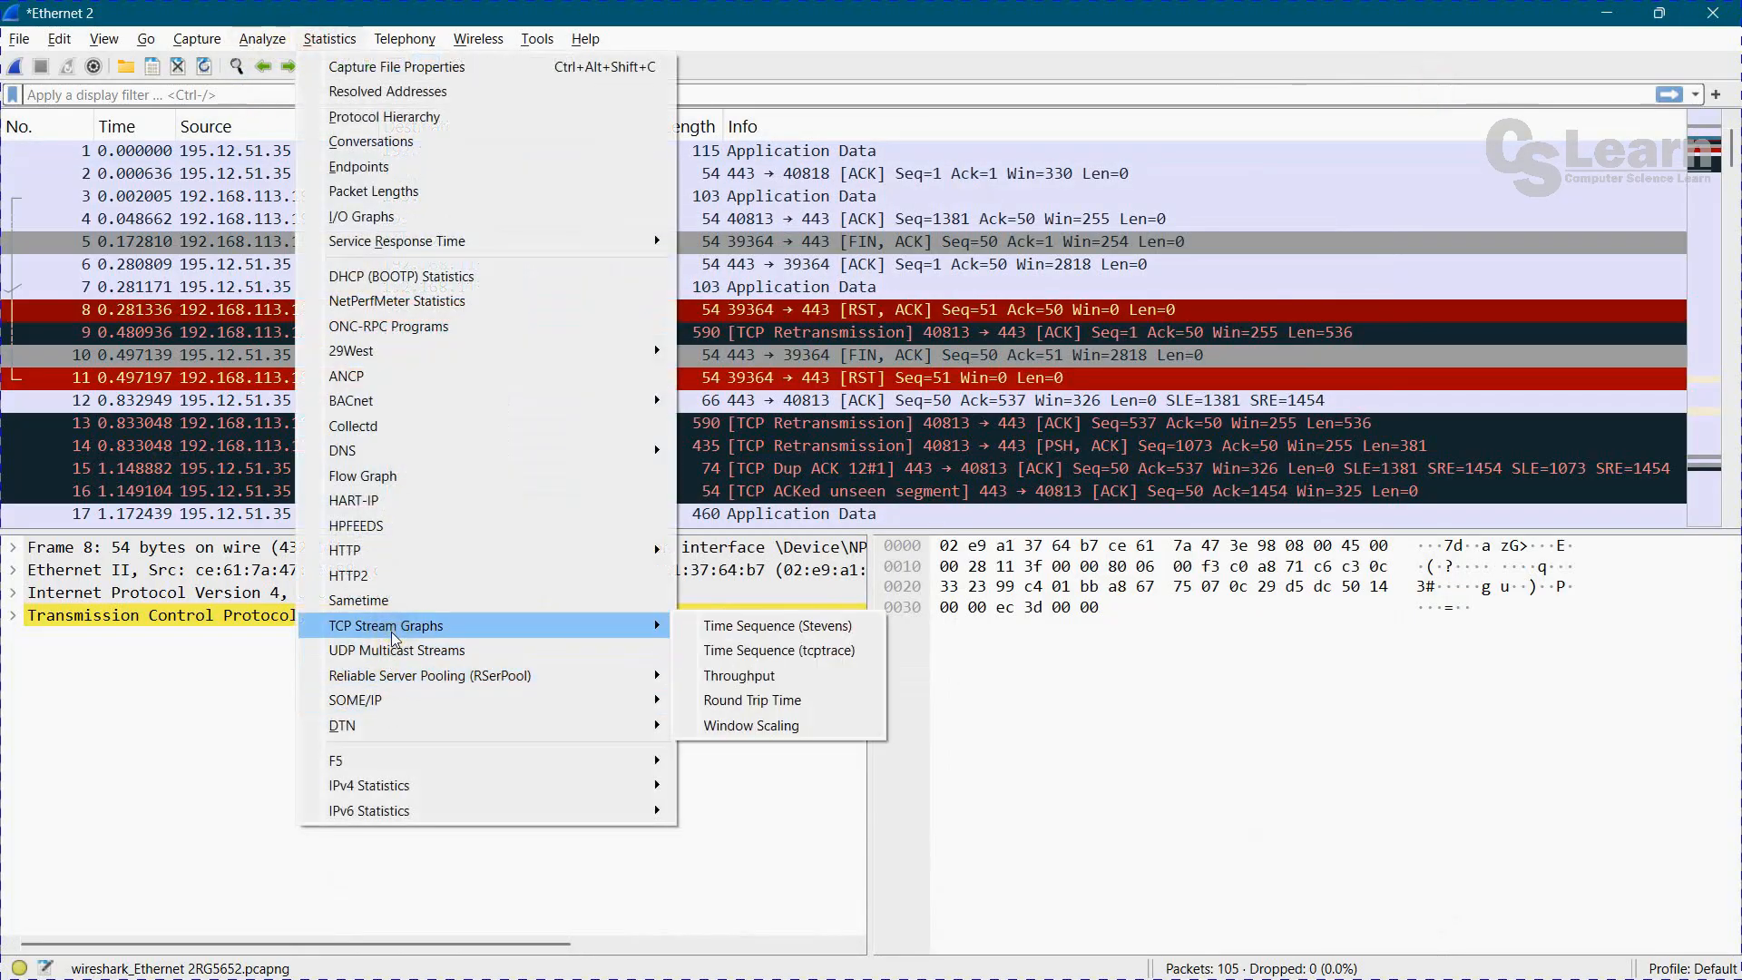
click(762, 675)
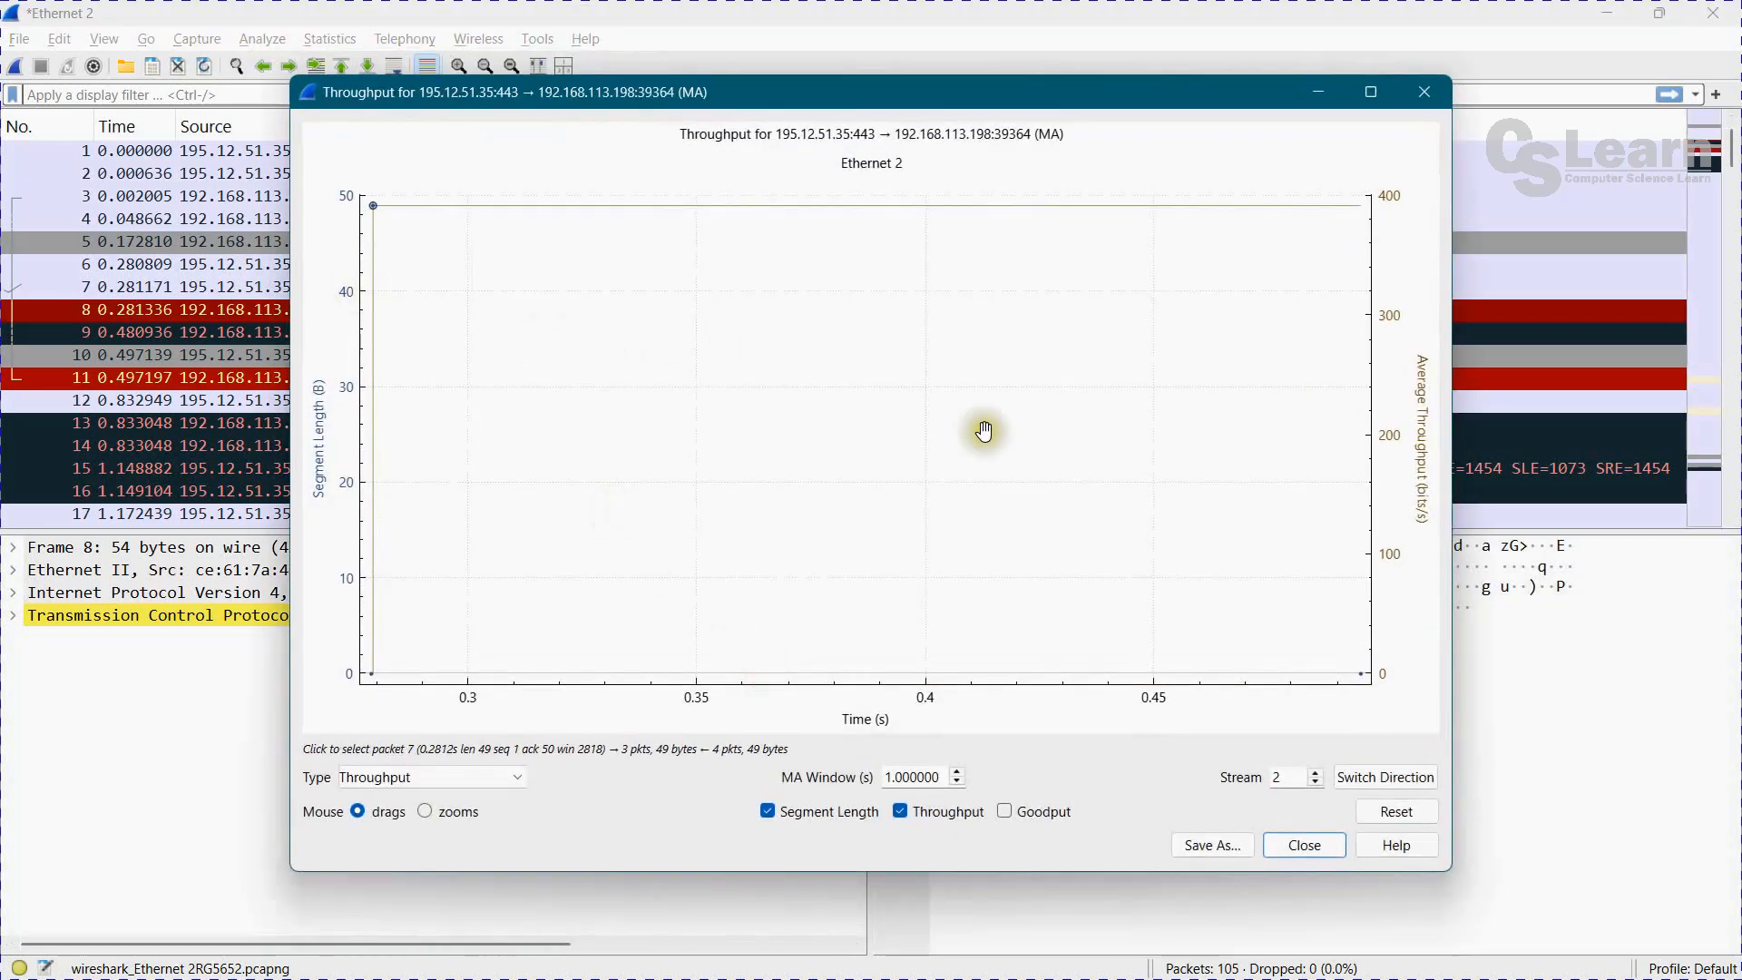
scroll(729, 567, down, 1)
scroll(729, 566, down, 3)
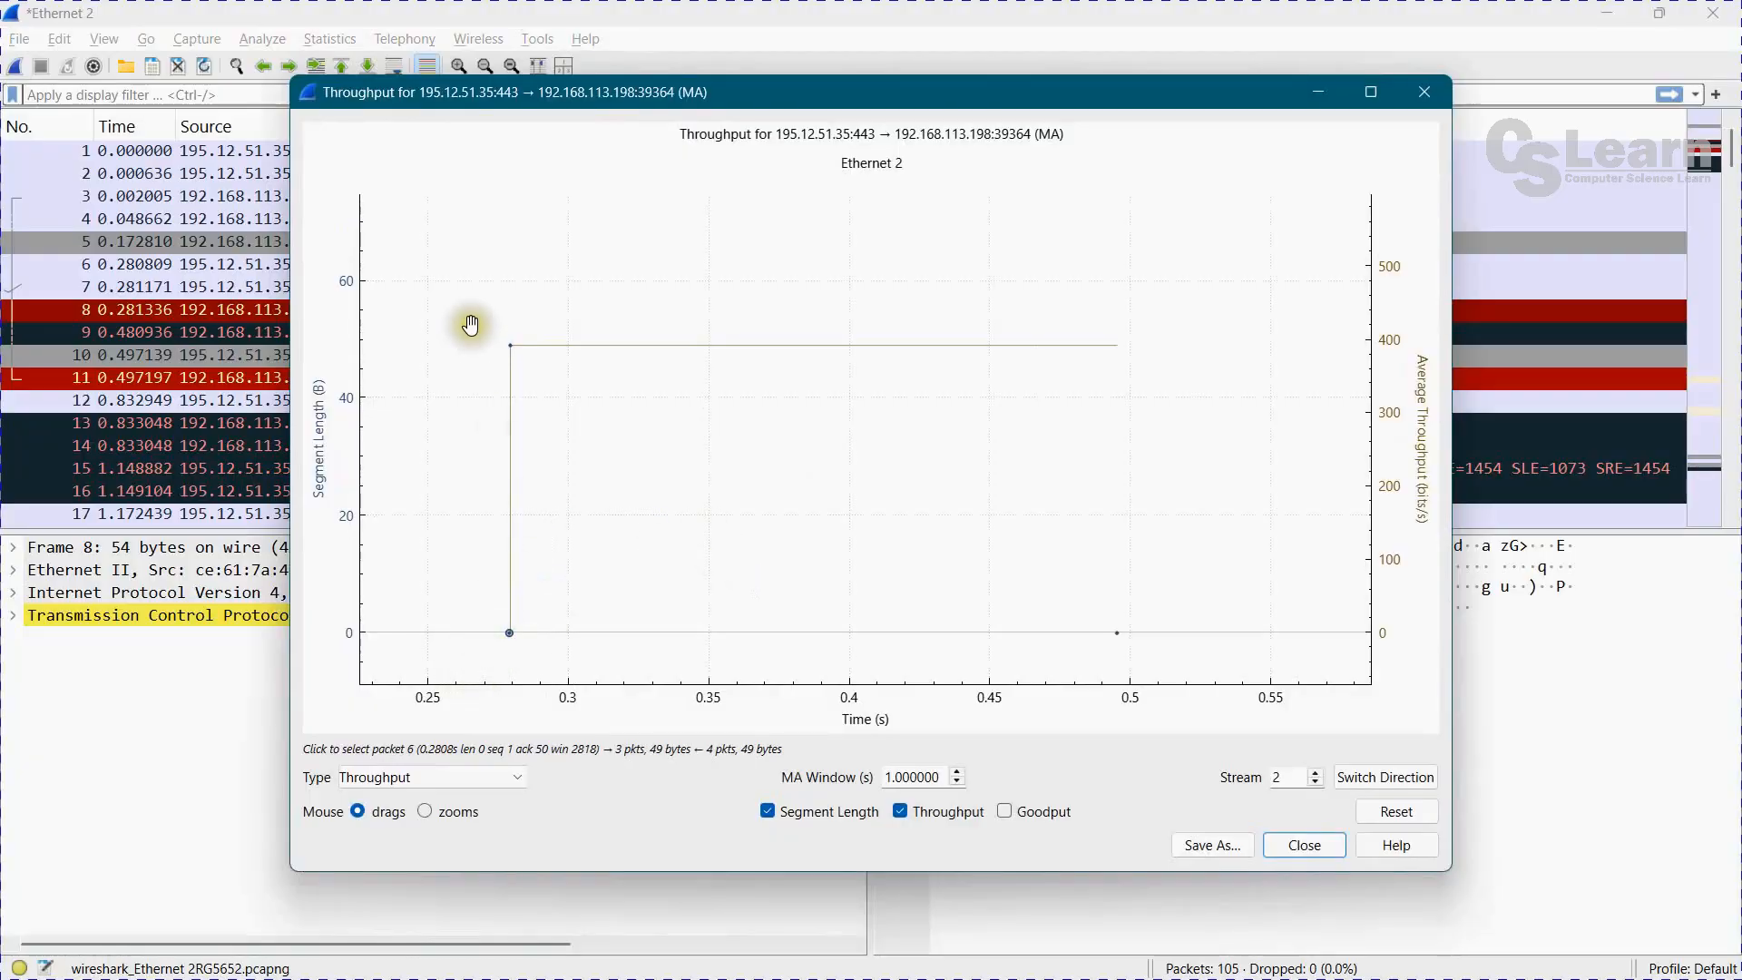
click(1423, 94)
View the HTTP Packet Counter statistics for the capture and close them.
click(331, 43)
mouse_move(420, 545)
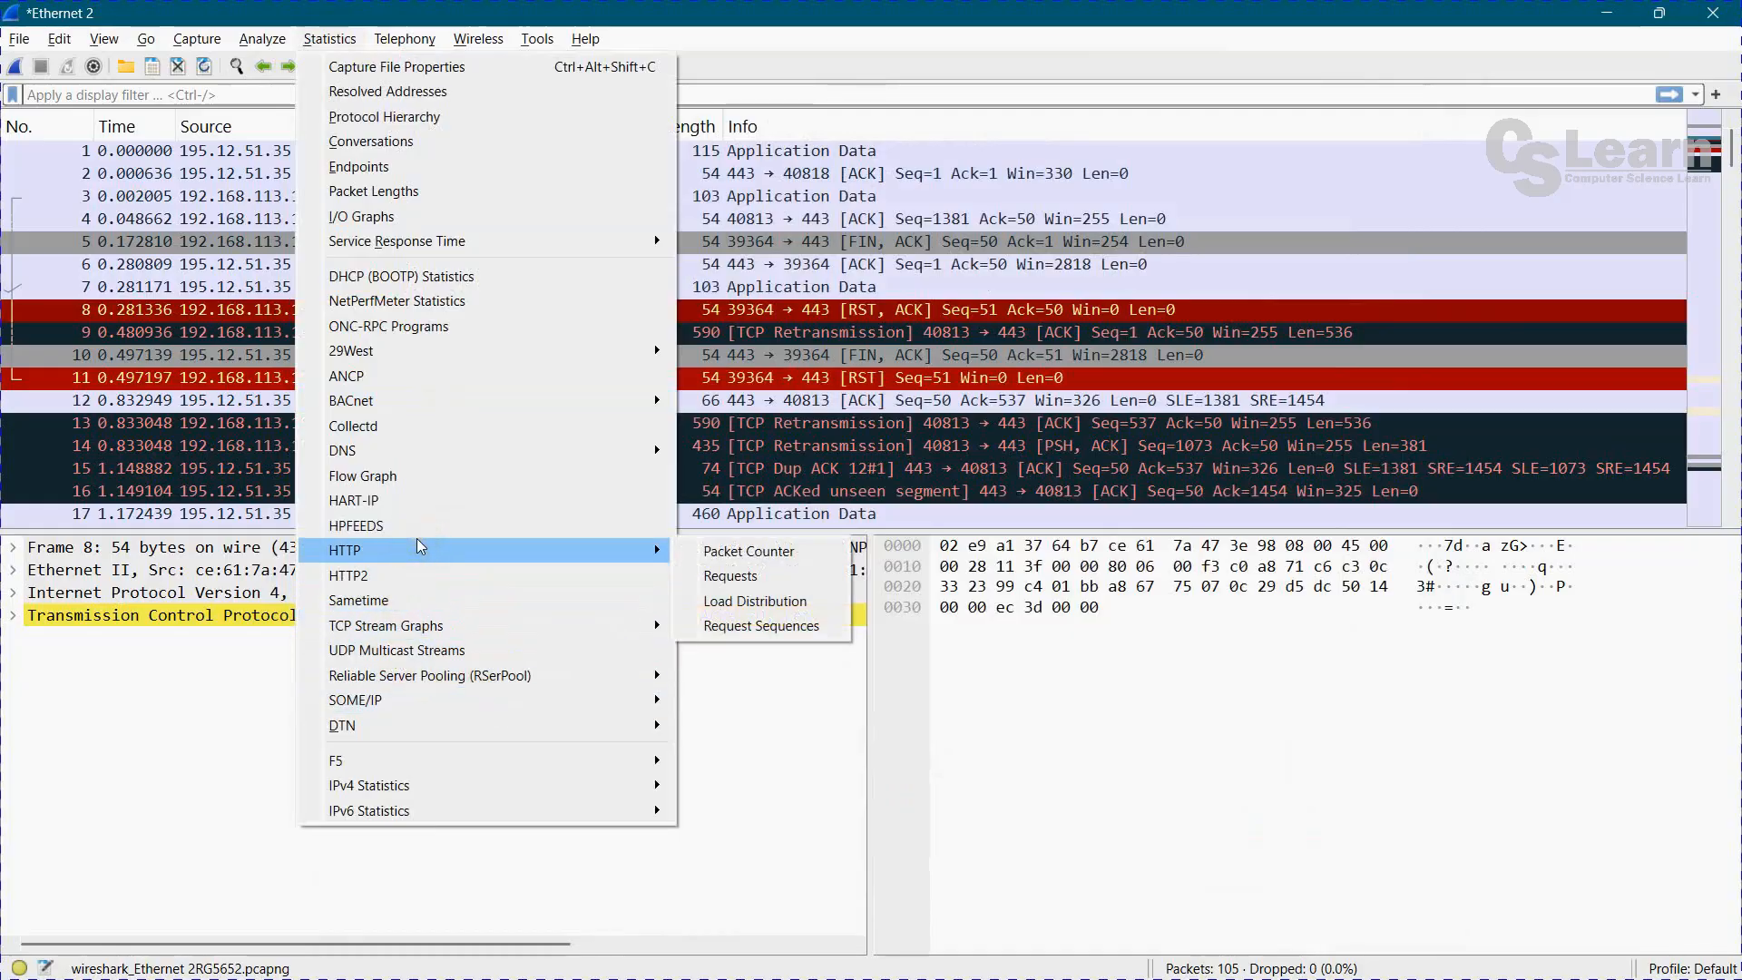
click(767, 551)
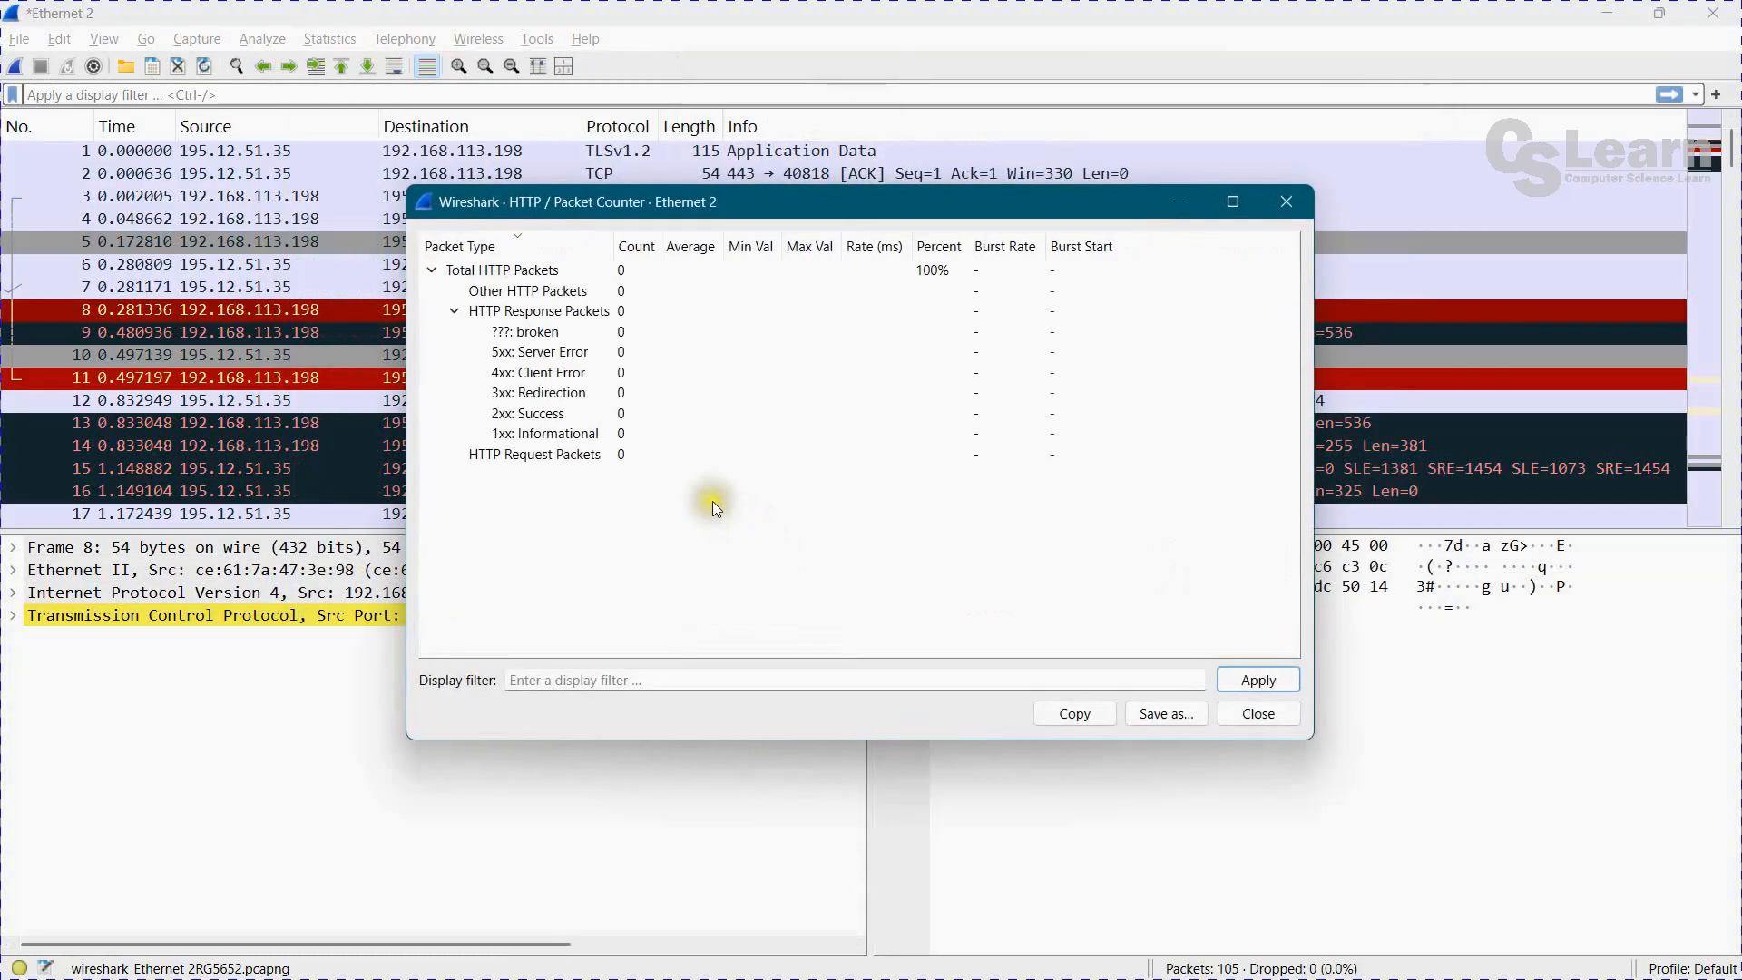
click(1285, 203)
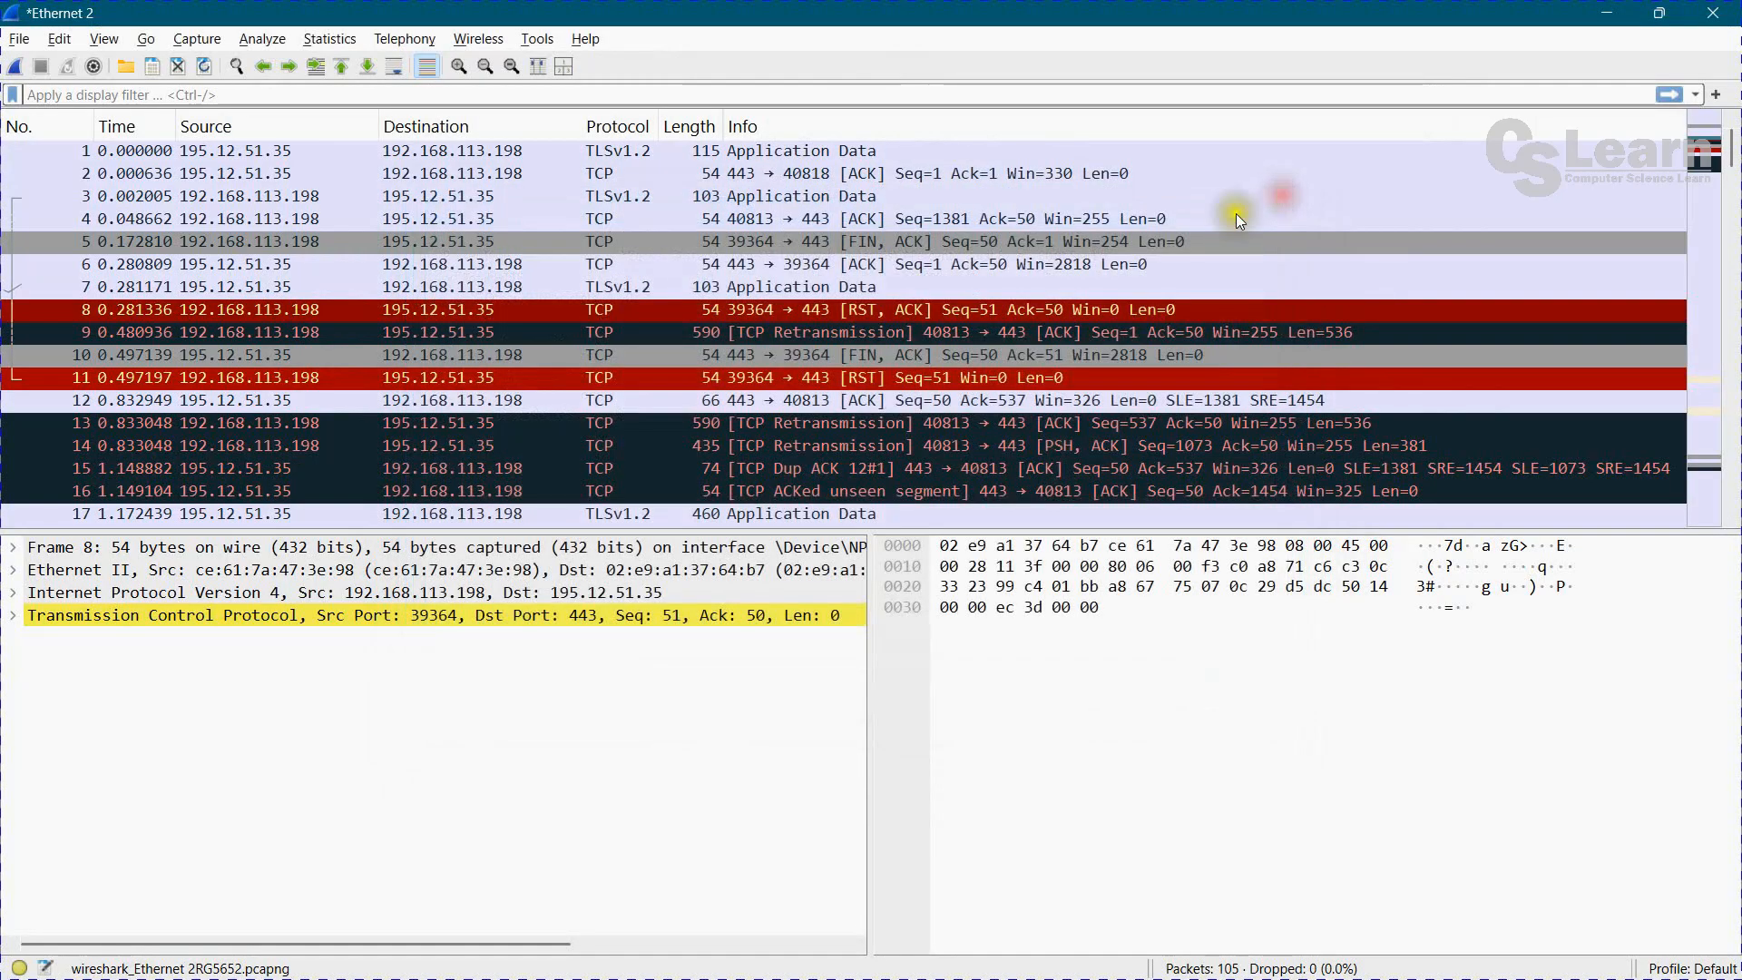
click(470, 40)
click(468, 40)
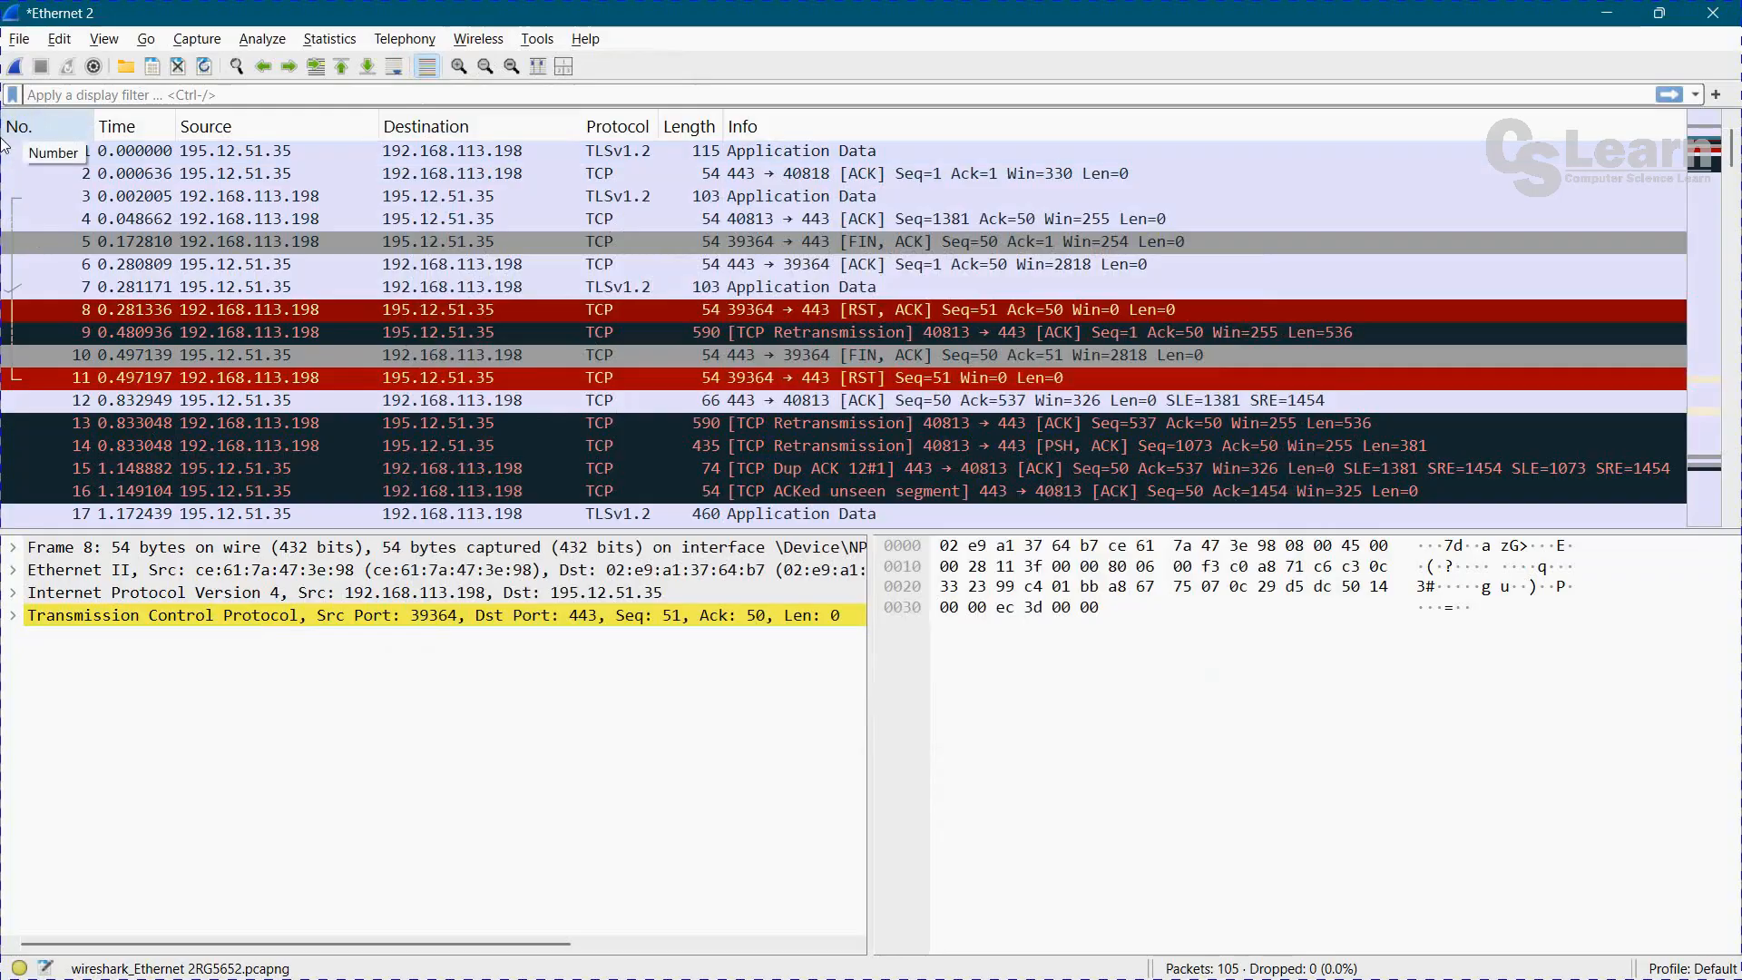
Export the packet dissections of all displayed packets as a CSV file named wire in the Documents folder.
click(18, 39)
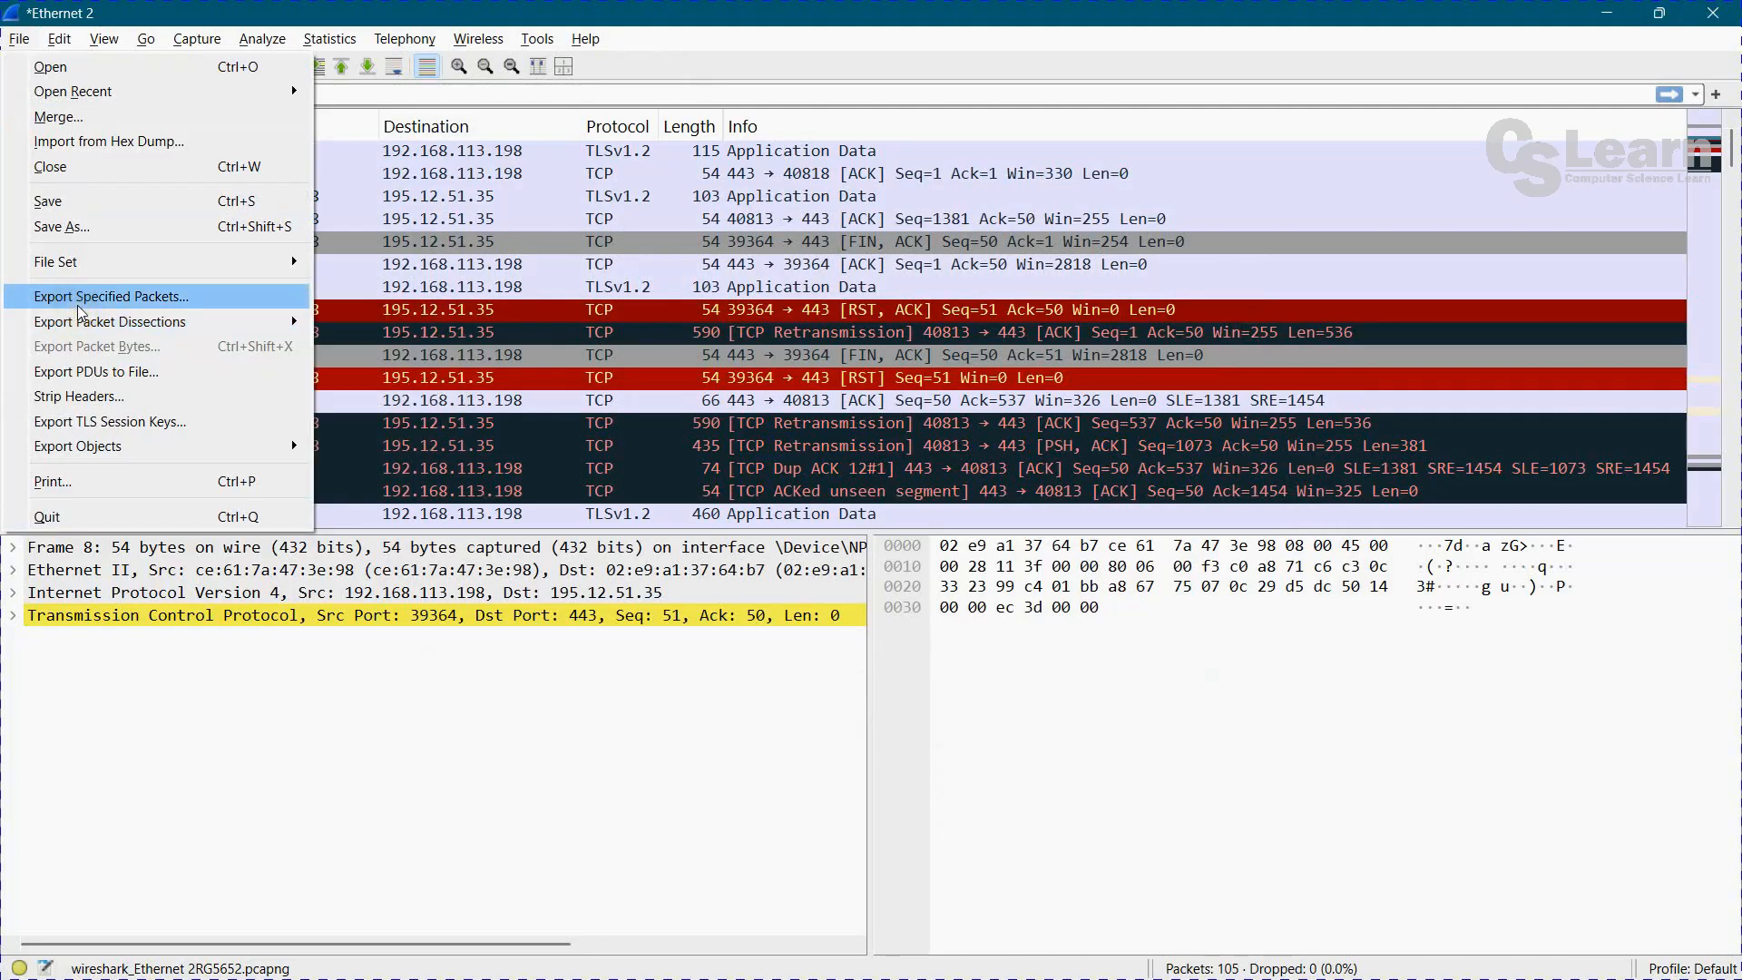
mouse_move(84, 321)
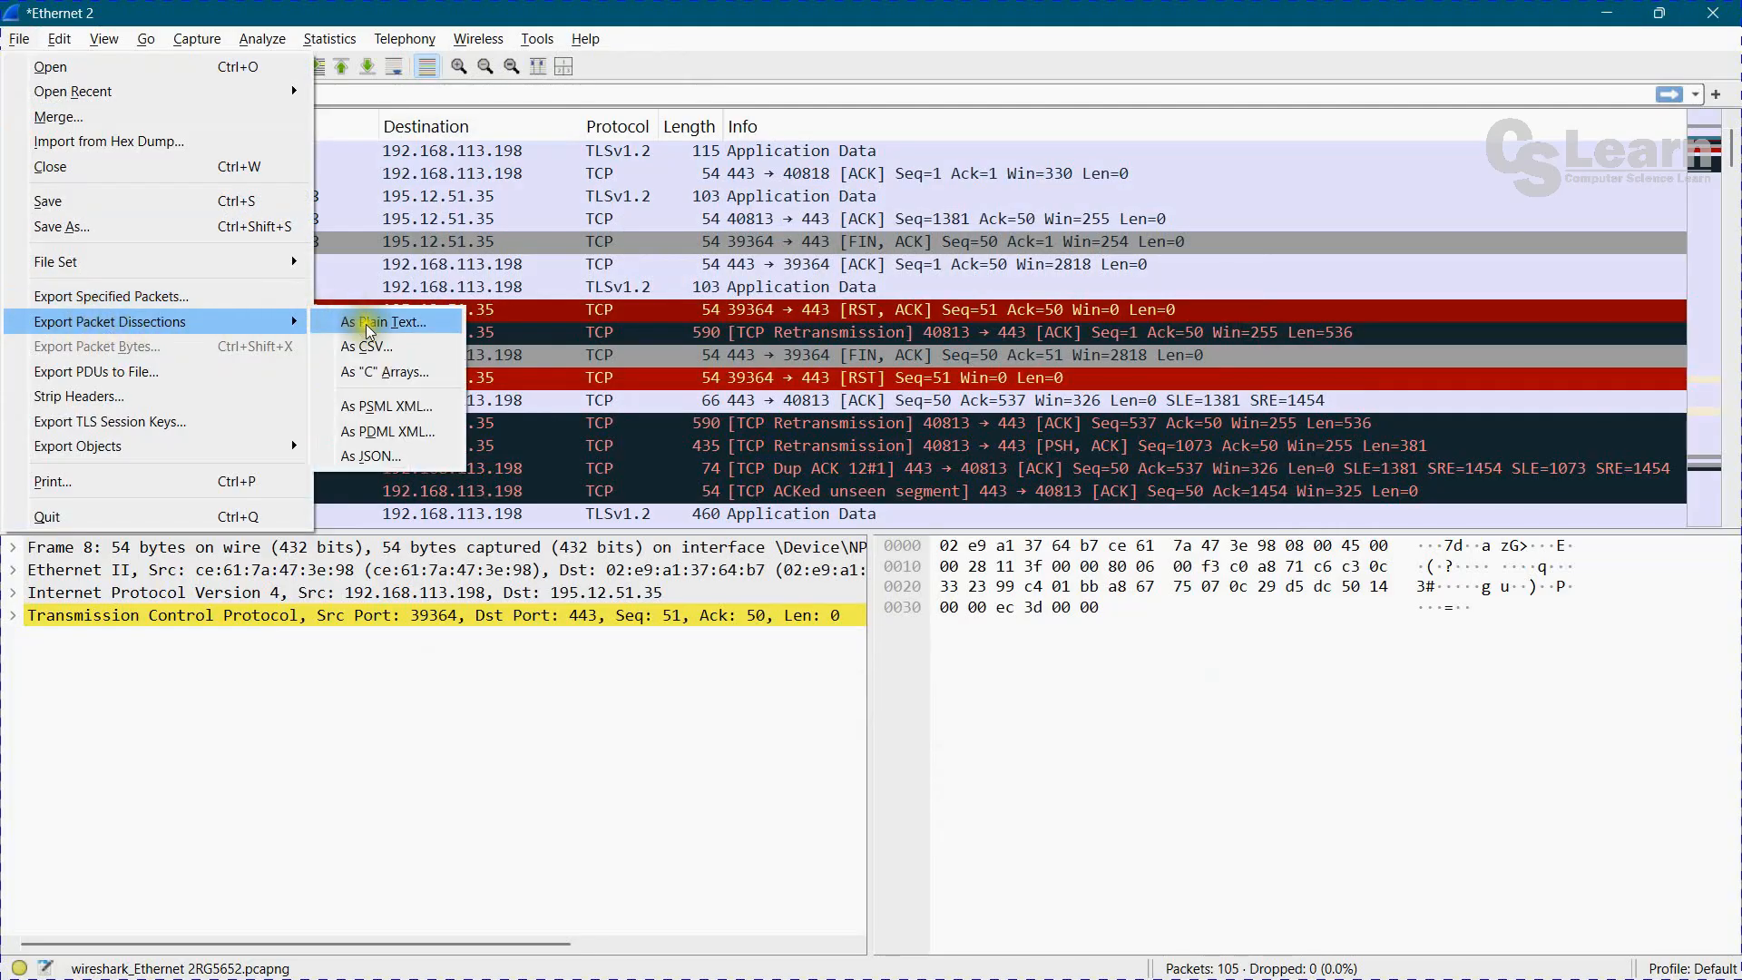
click(374, 356)
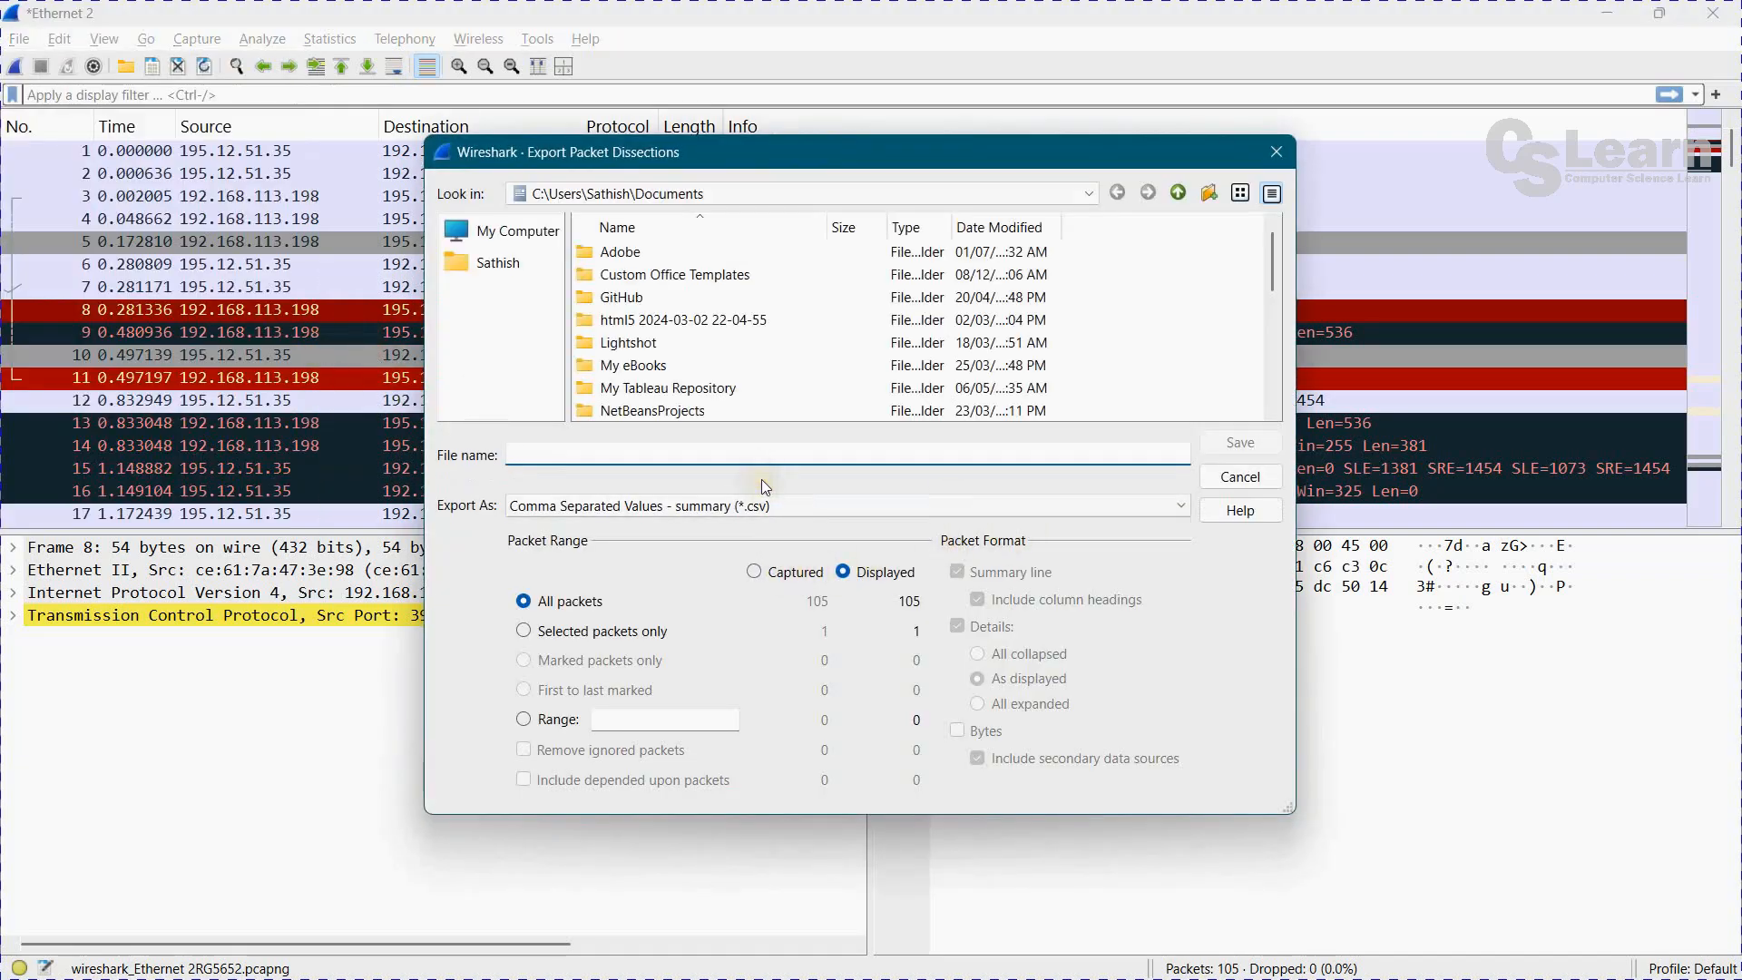
text(wire)
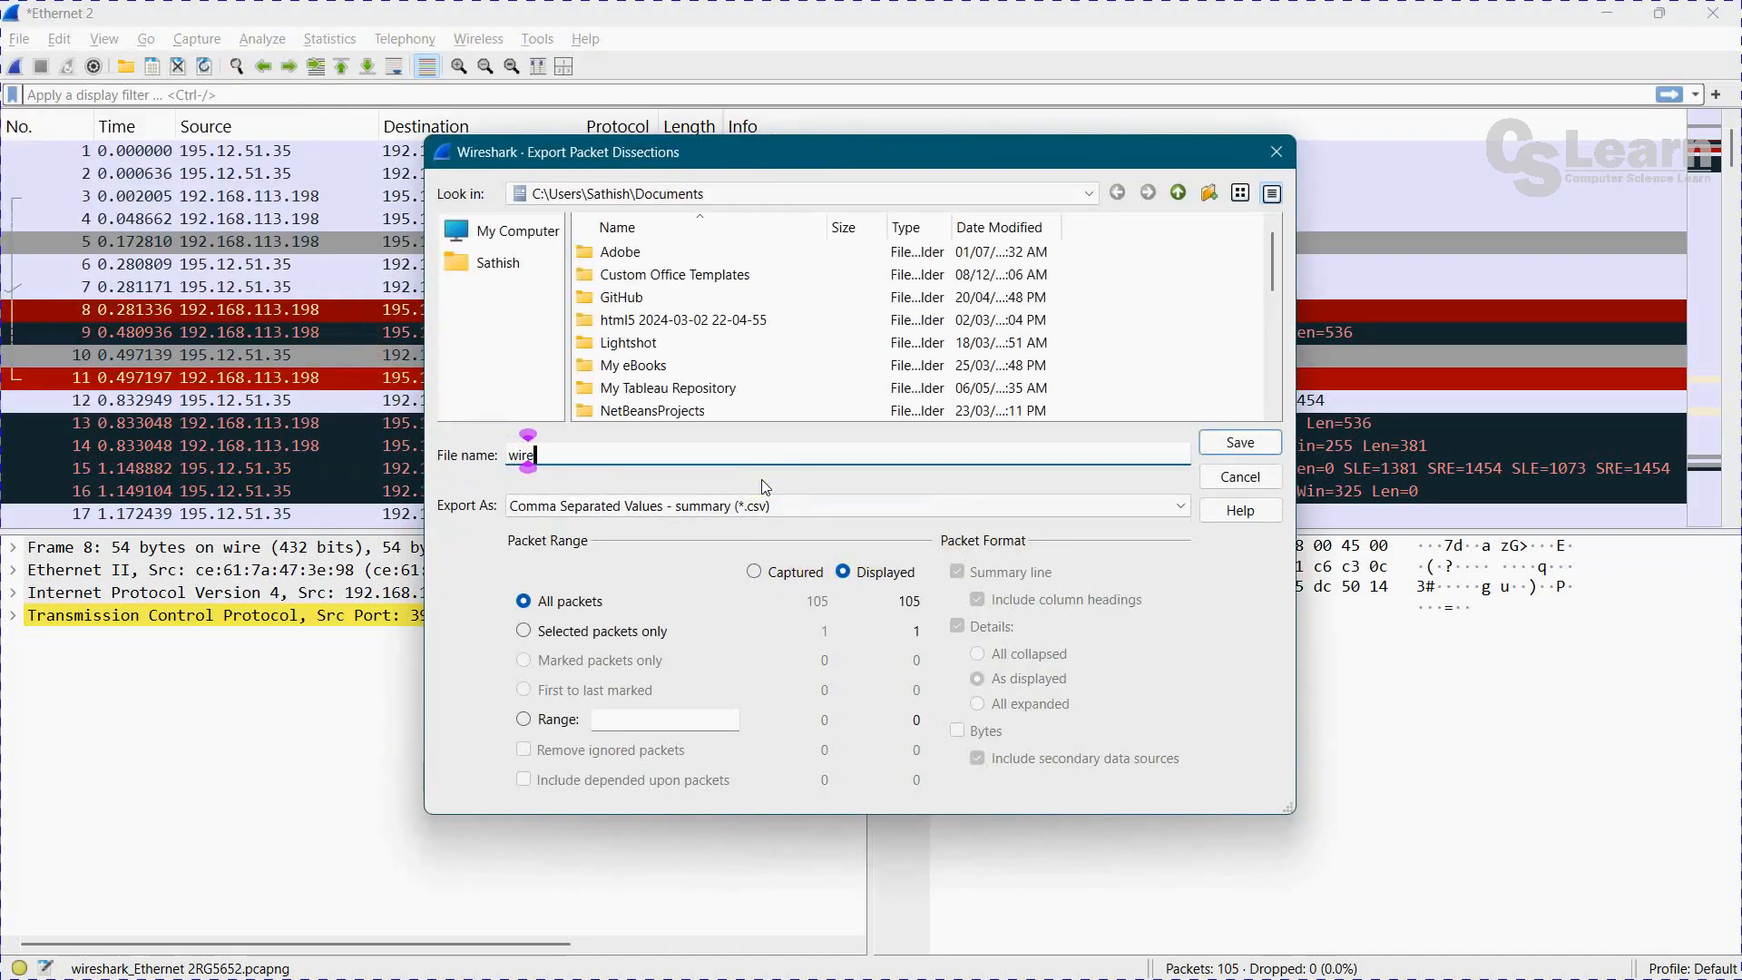
key(Return)
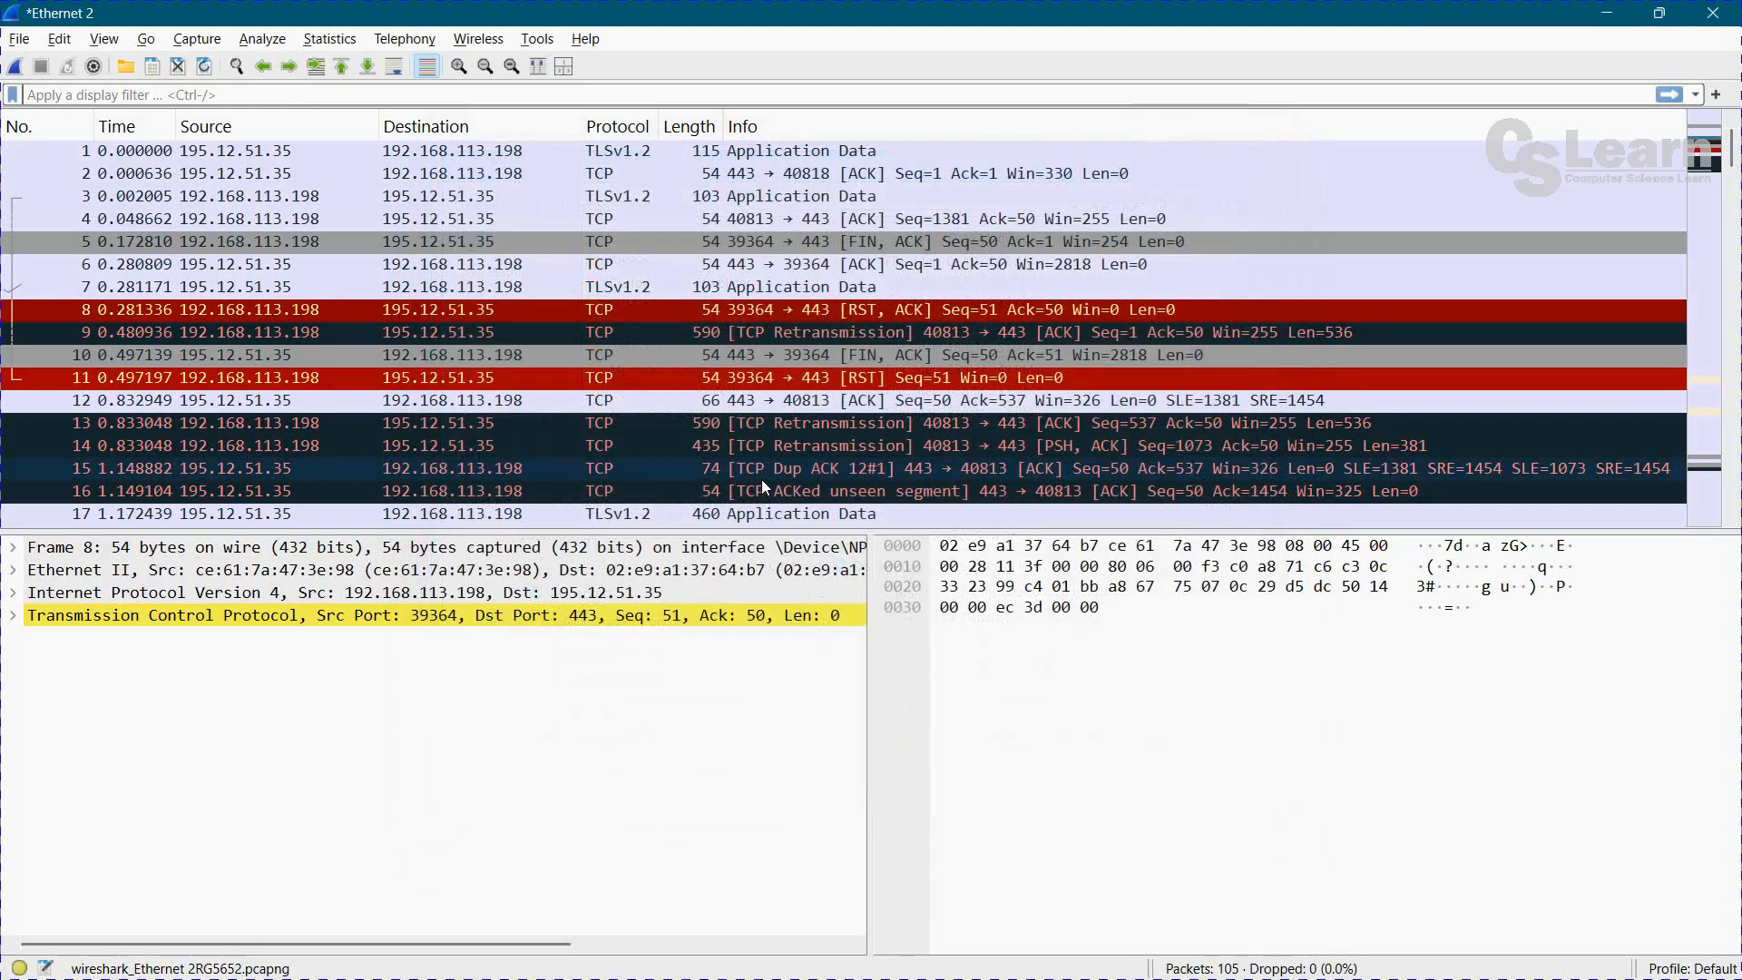
Switch to the Documents folder in File Explorer and open the exported wire.csv in Excel to view its packet rows.
key(alt+Tab)
key(alt+Tab)
key(alt+Tab)
key(alt+Tab)
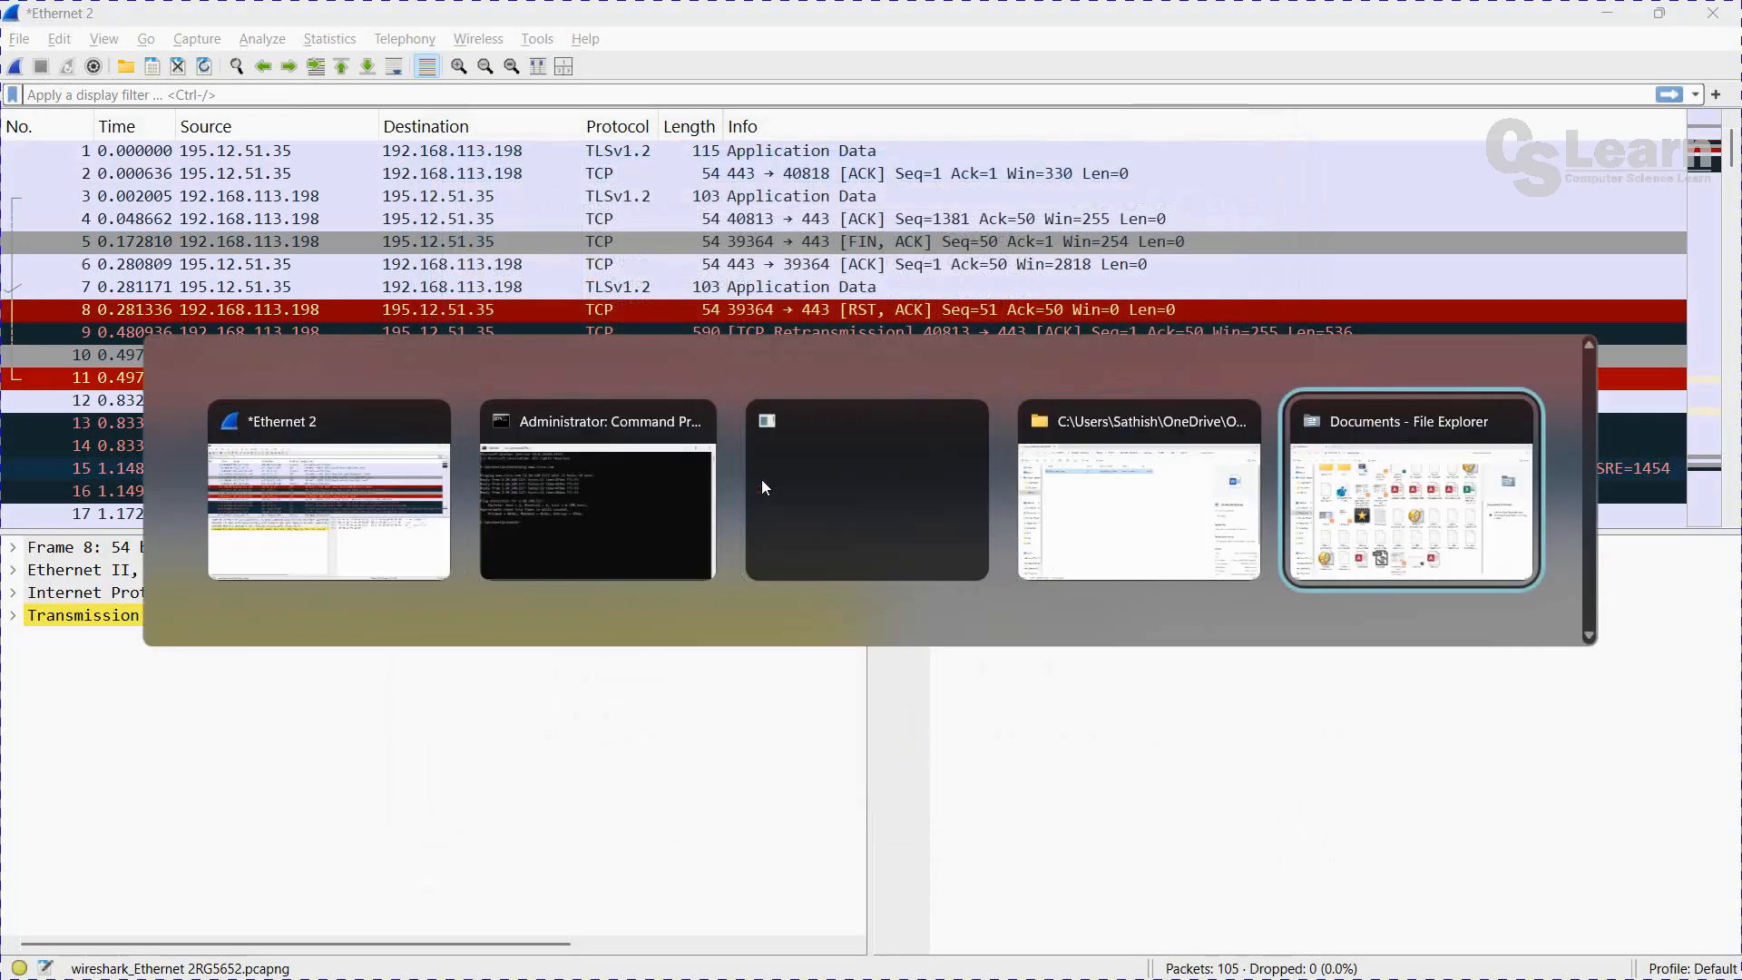
scroll(1202, 700, down, 3)
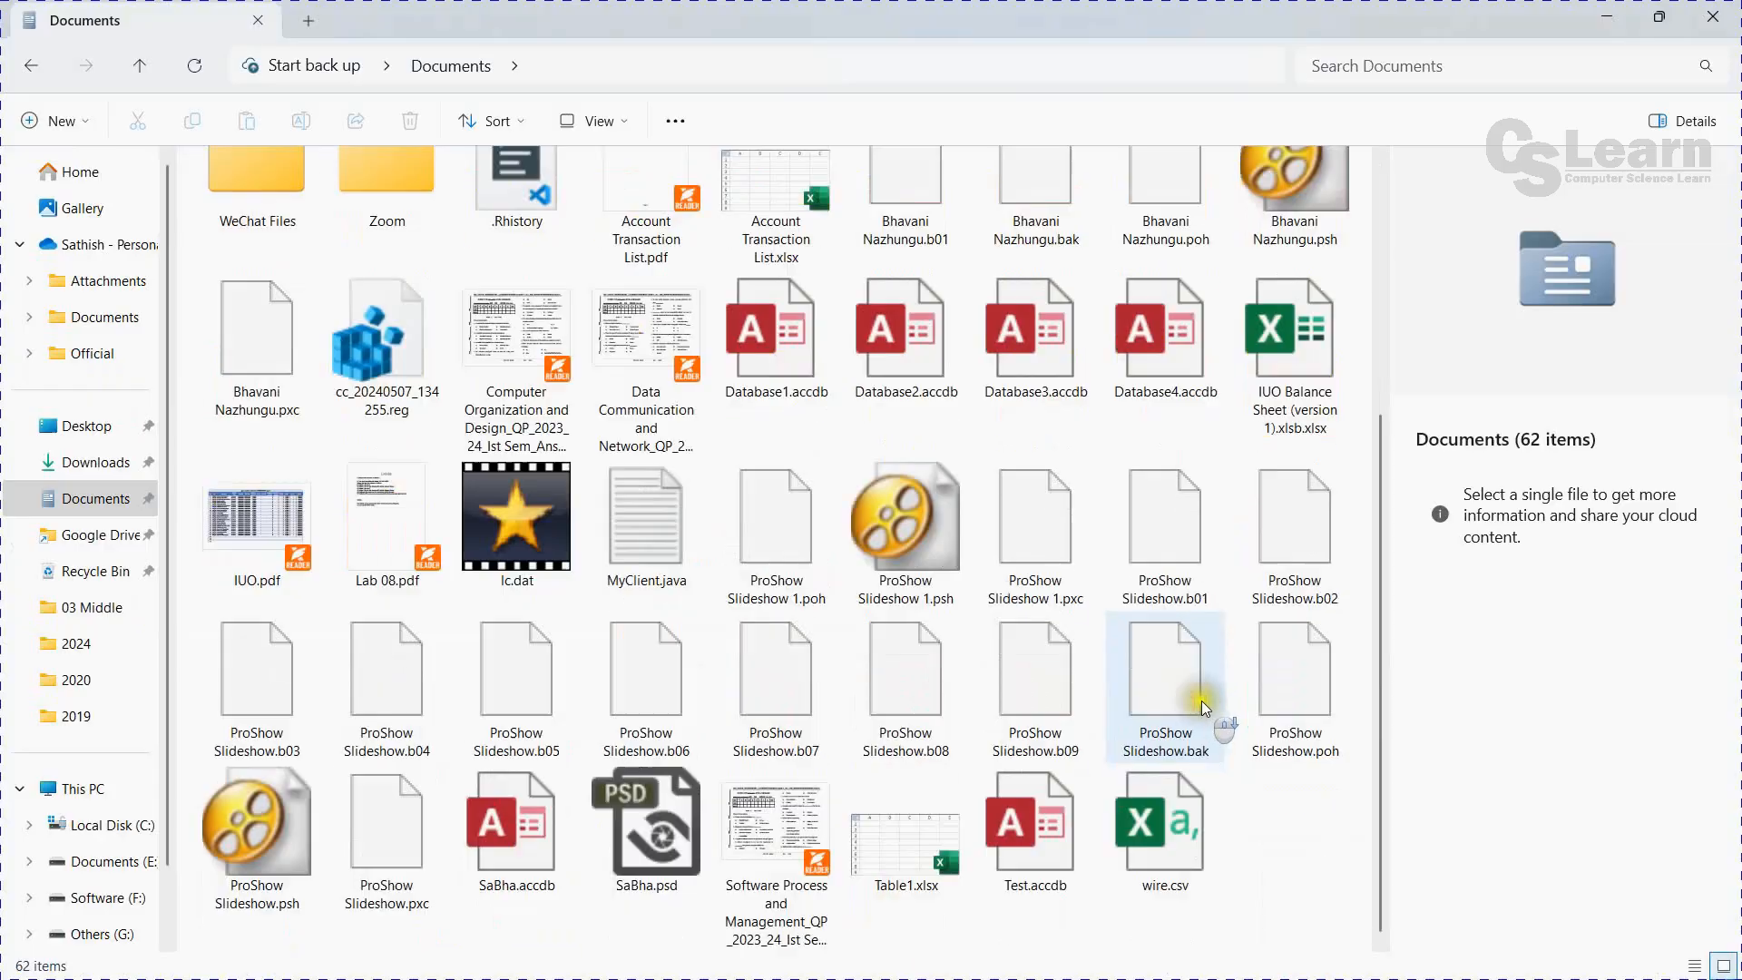
click(1151, 833)
click(1607, 11)
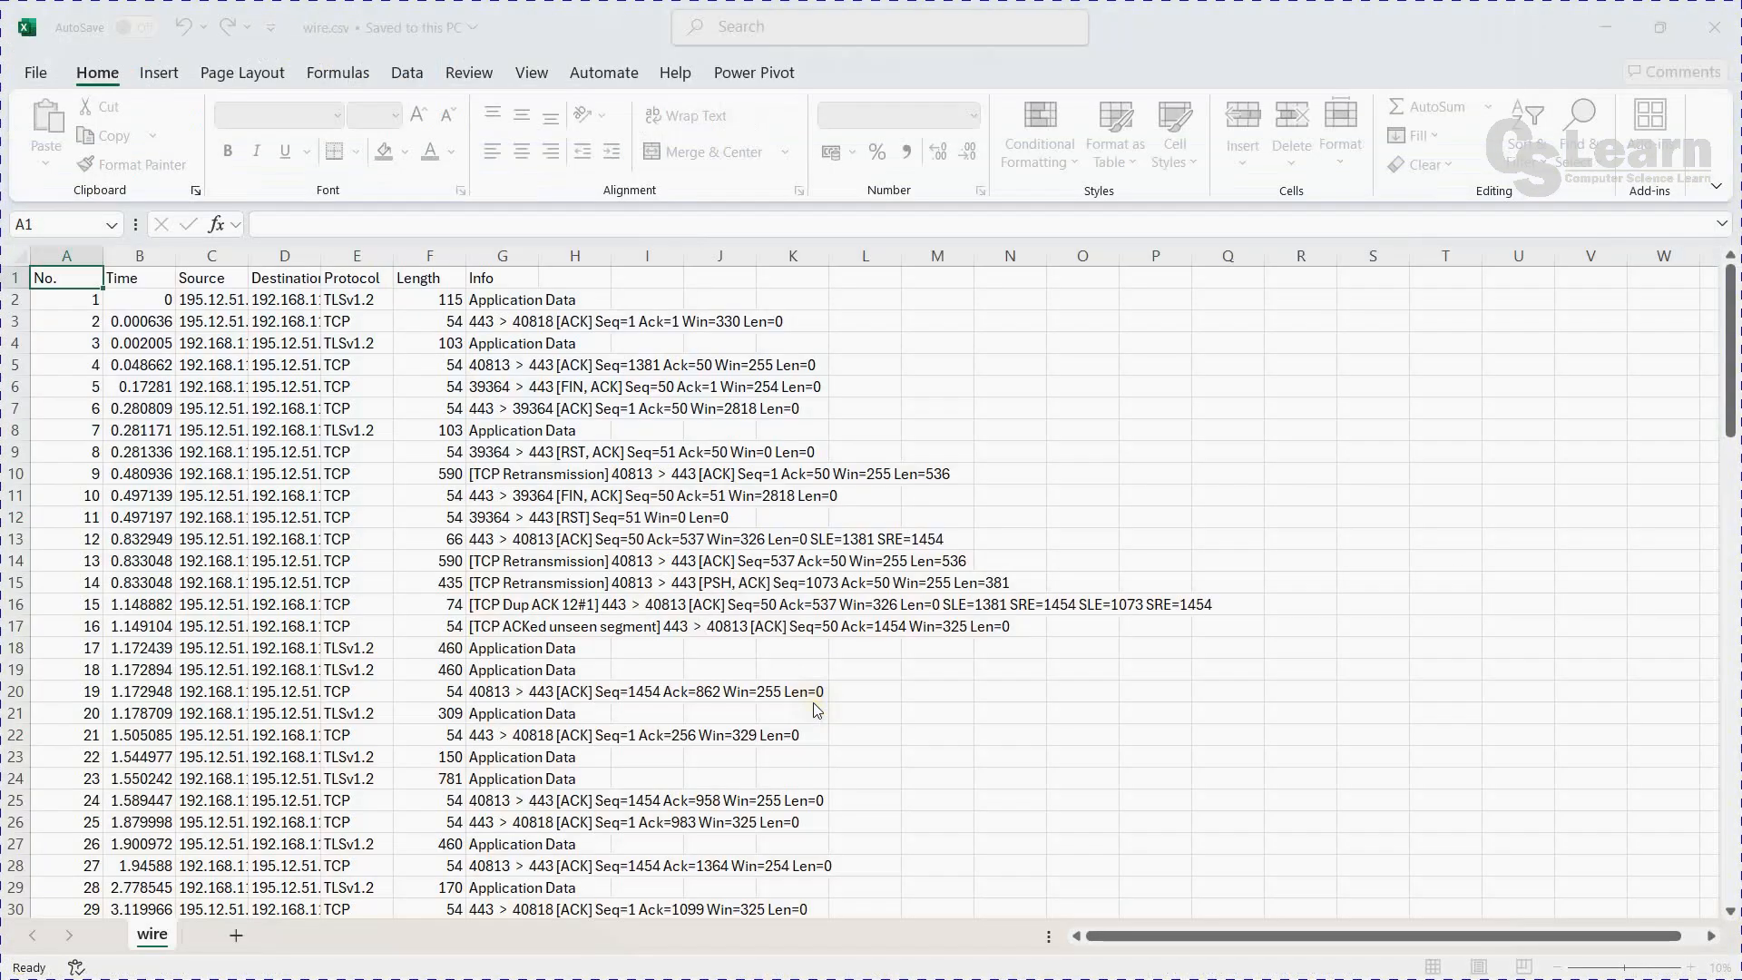
Switch back from Wireshark to the exported wire.csv file in Excel.
key(super)
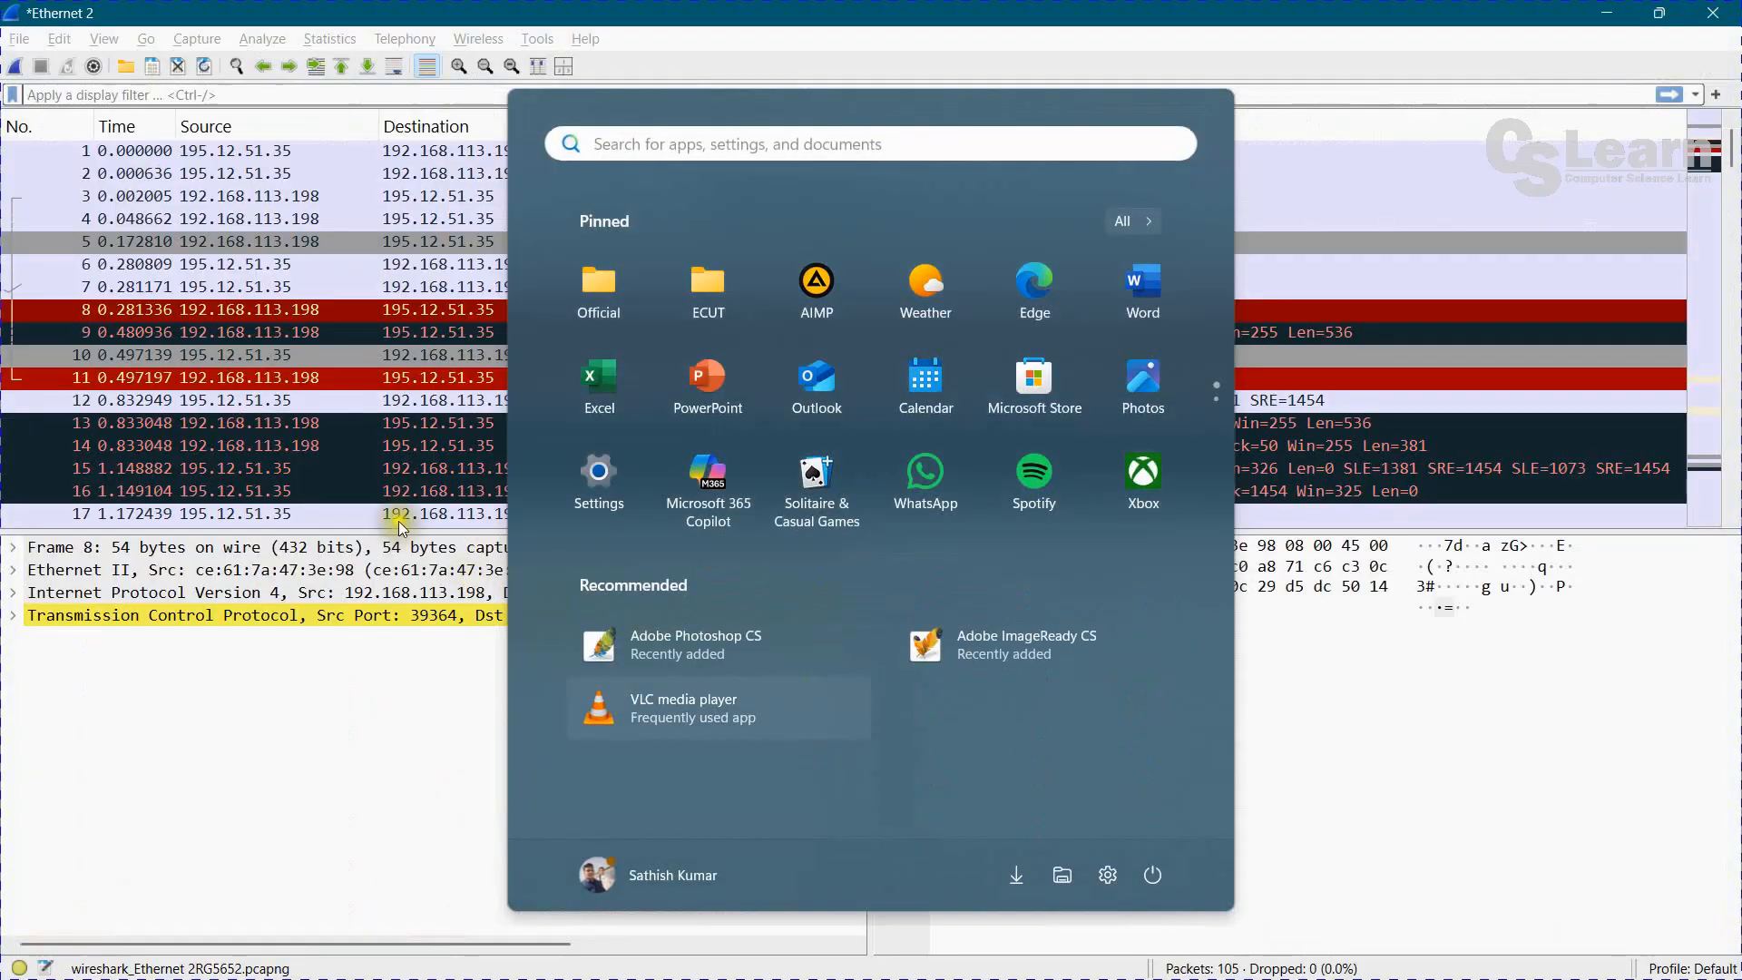
key(Escape)
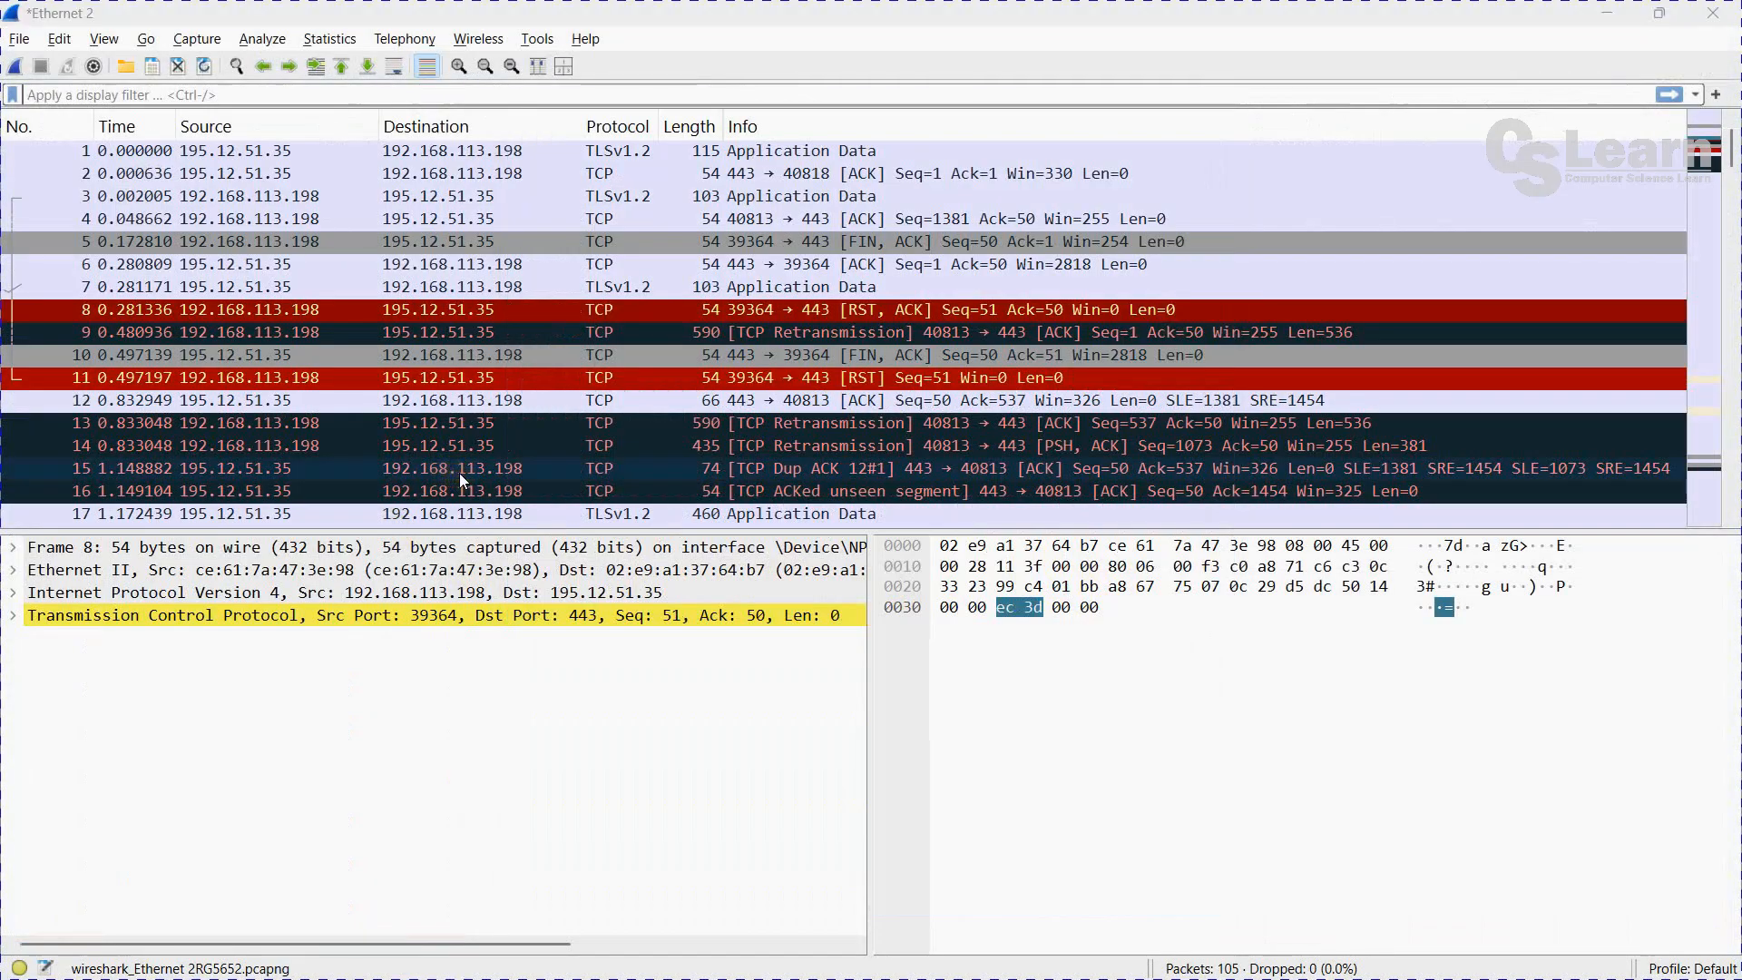
key(alt+Tab)
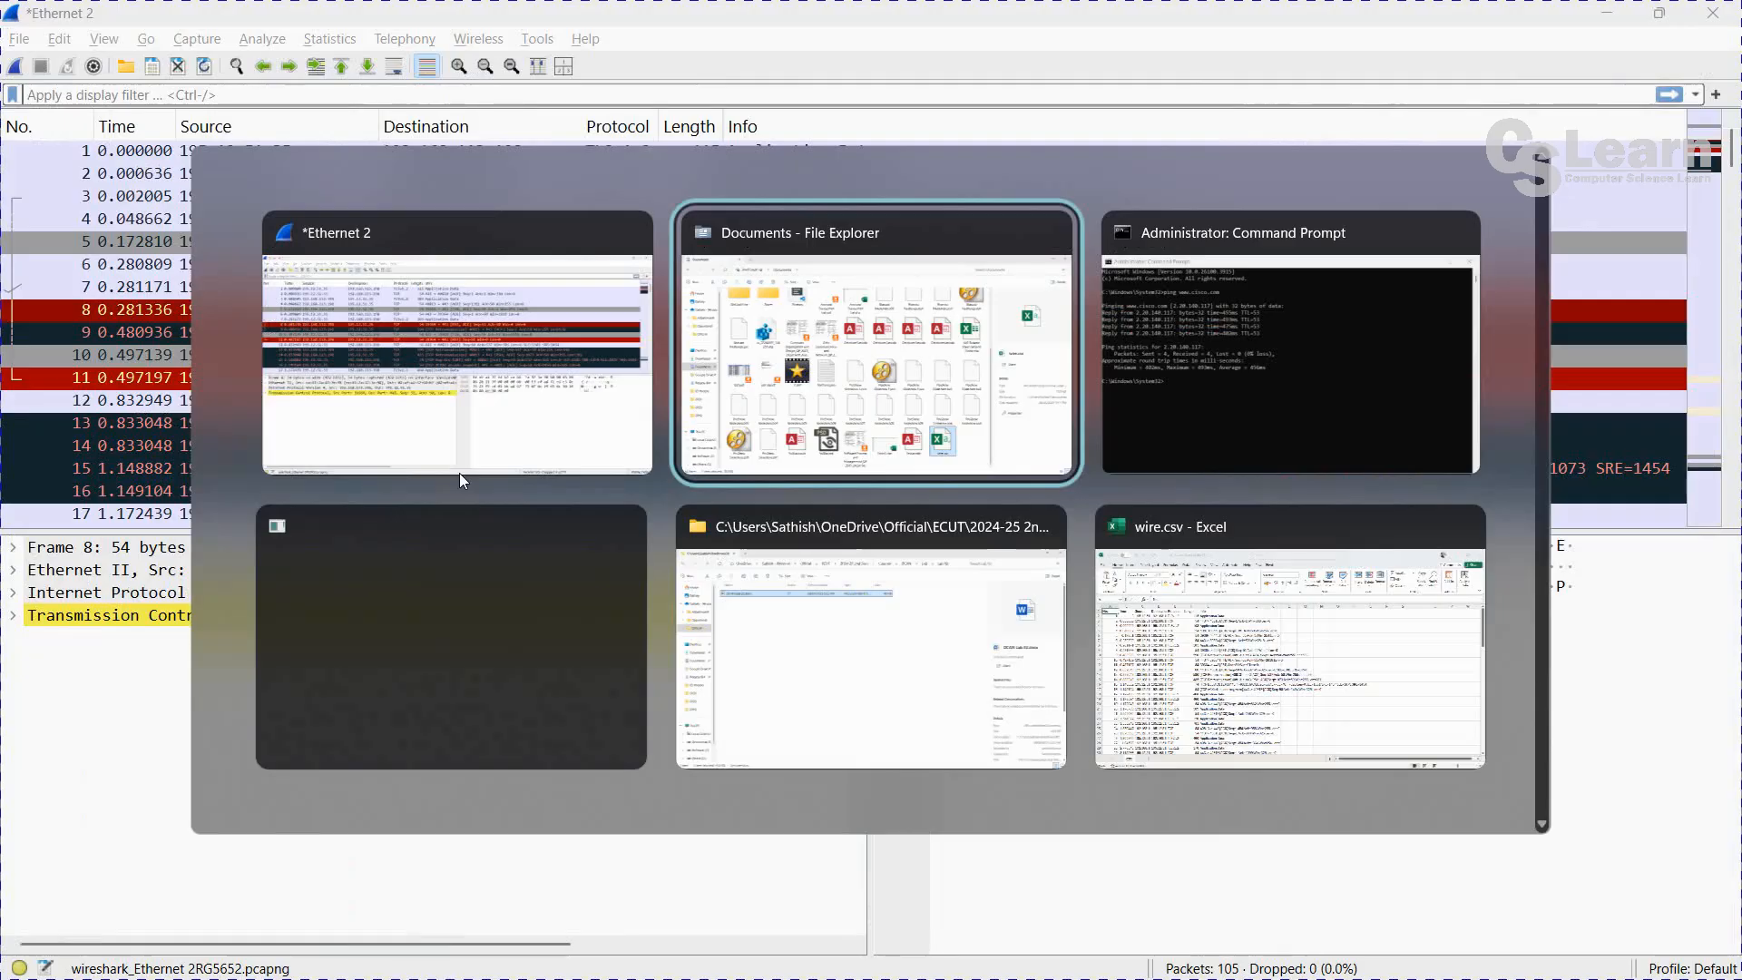
key(alt+Tab)
key(alt+Tab)
key(alt+Tab)
key(alt+Tab)
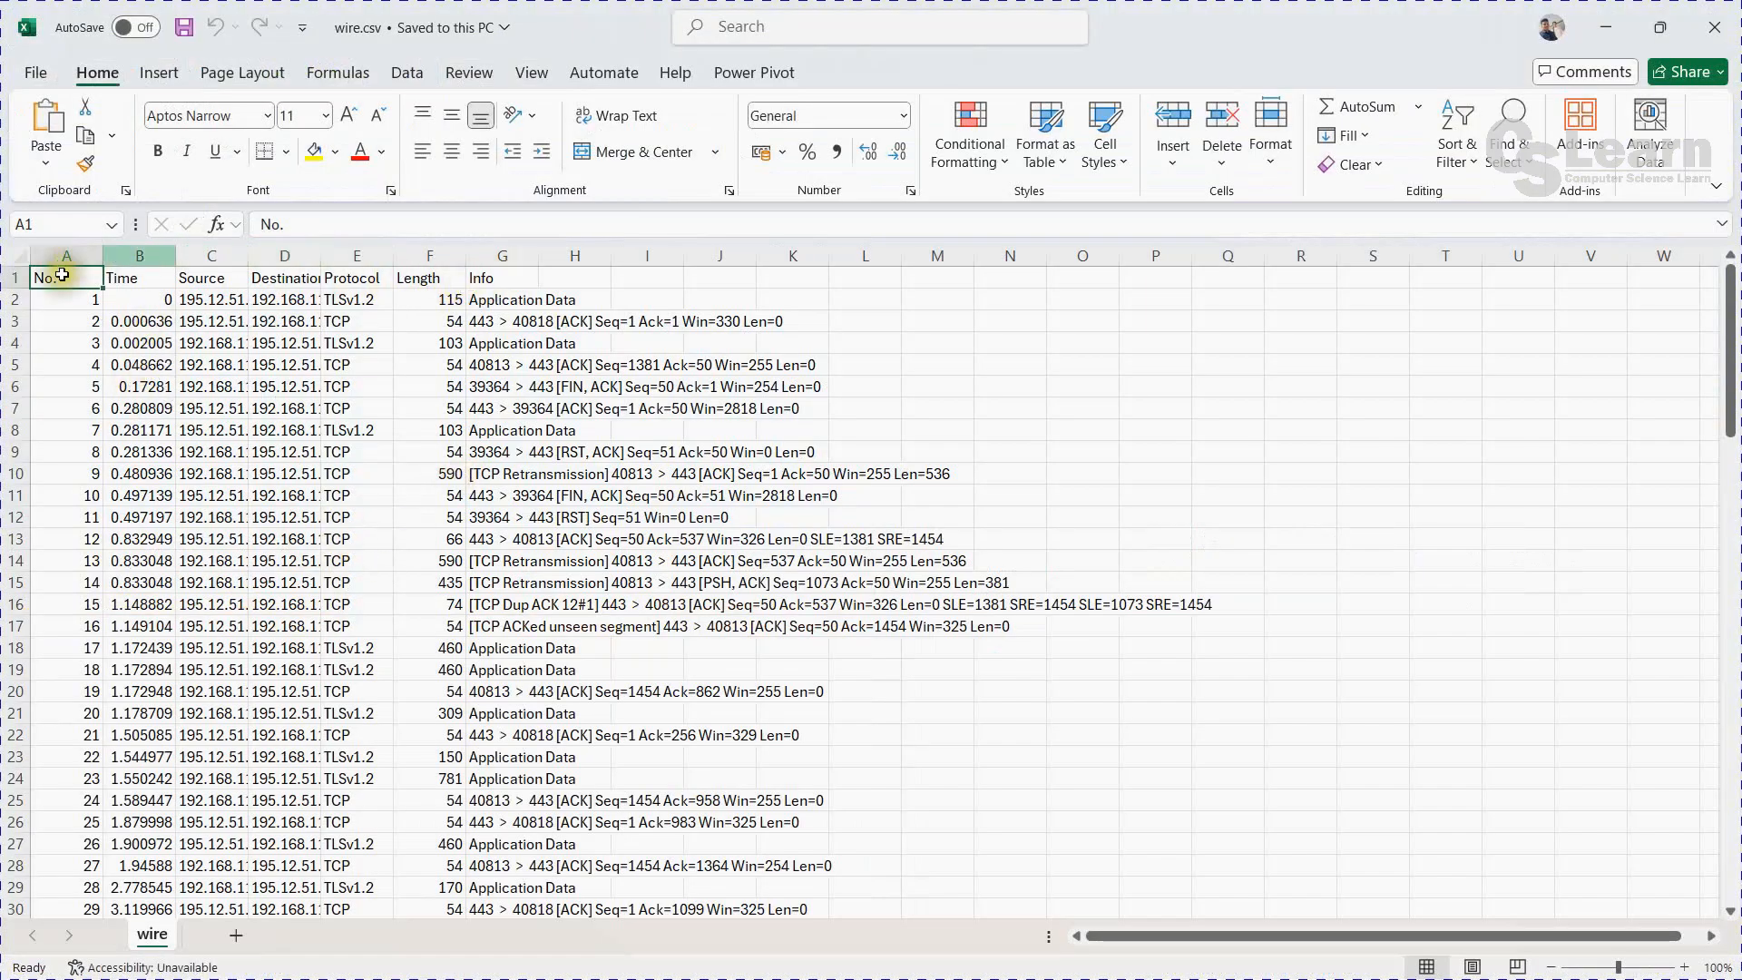
Fit the widths of columns A to G, from No. to Info, to their contents.
double_click(103, 256)
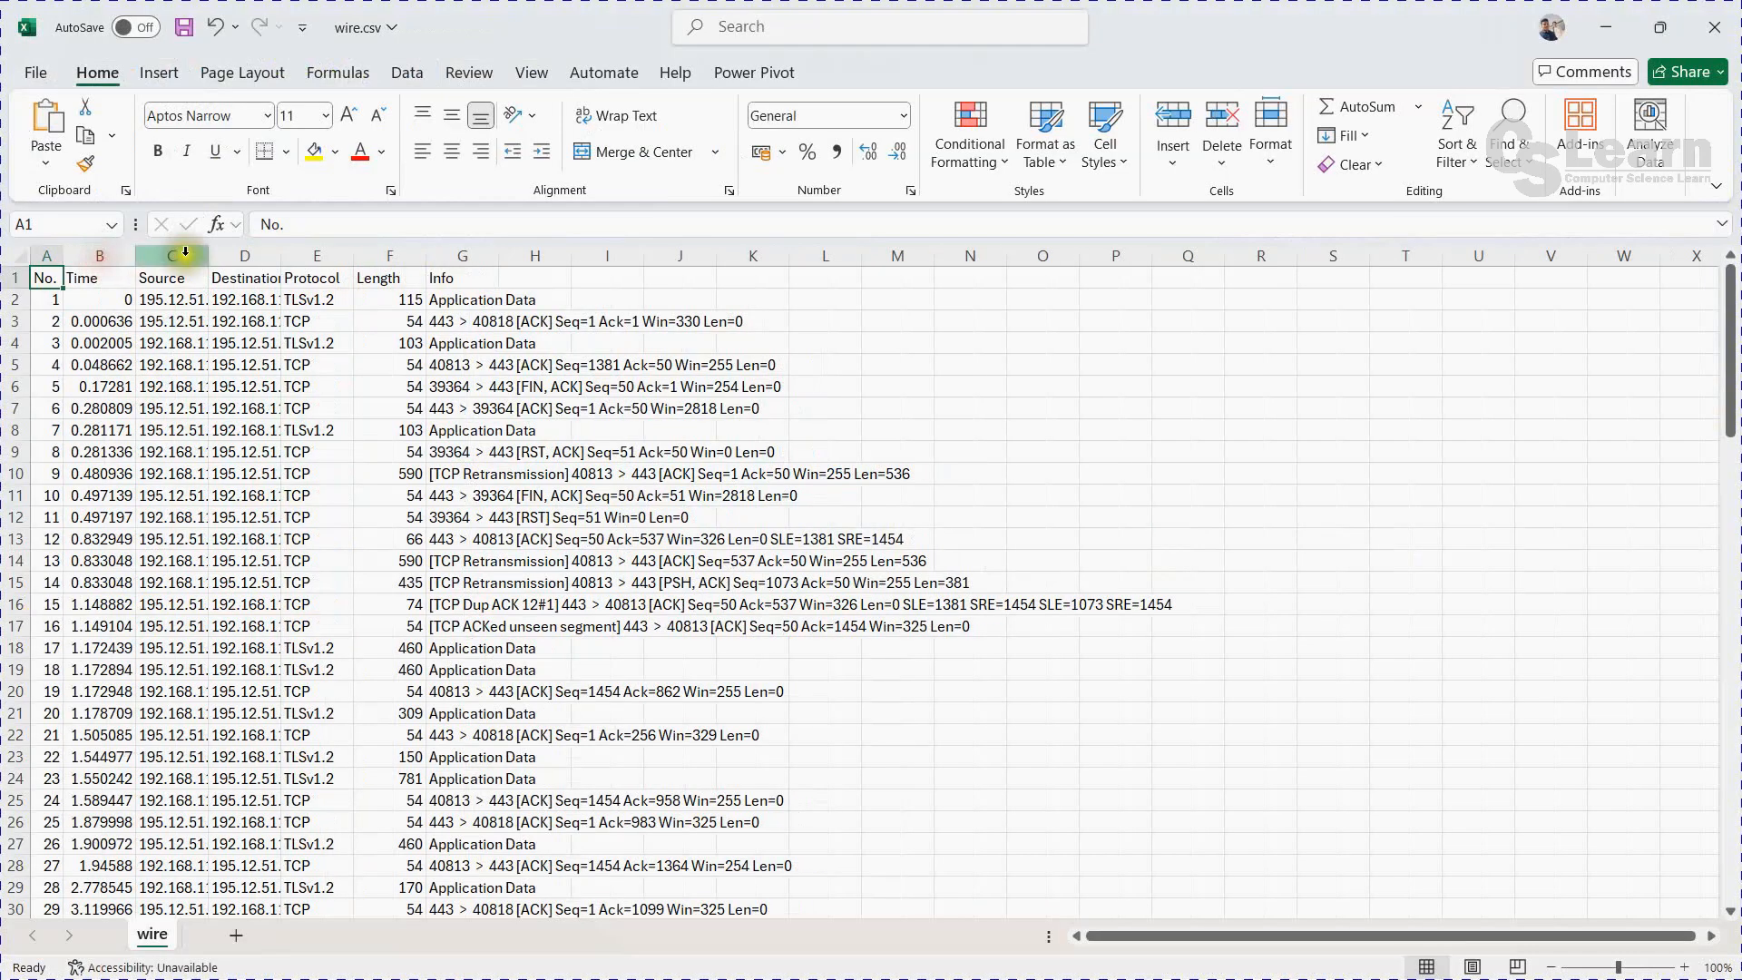
double_click(136, 256)
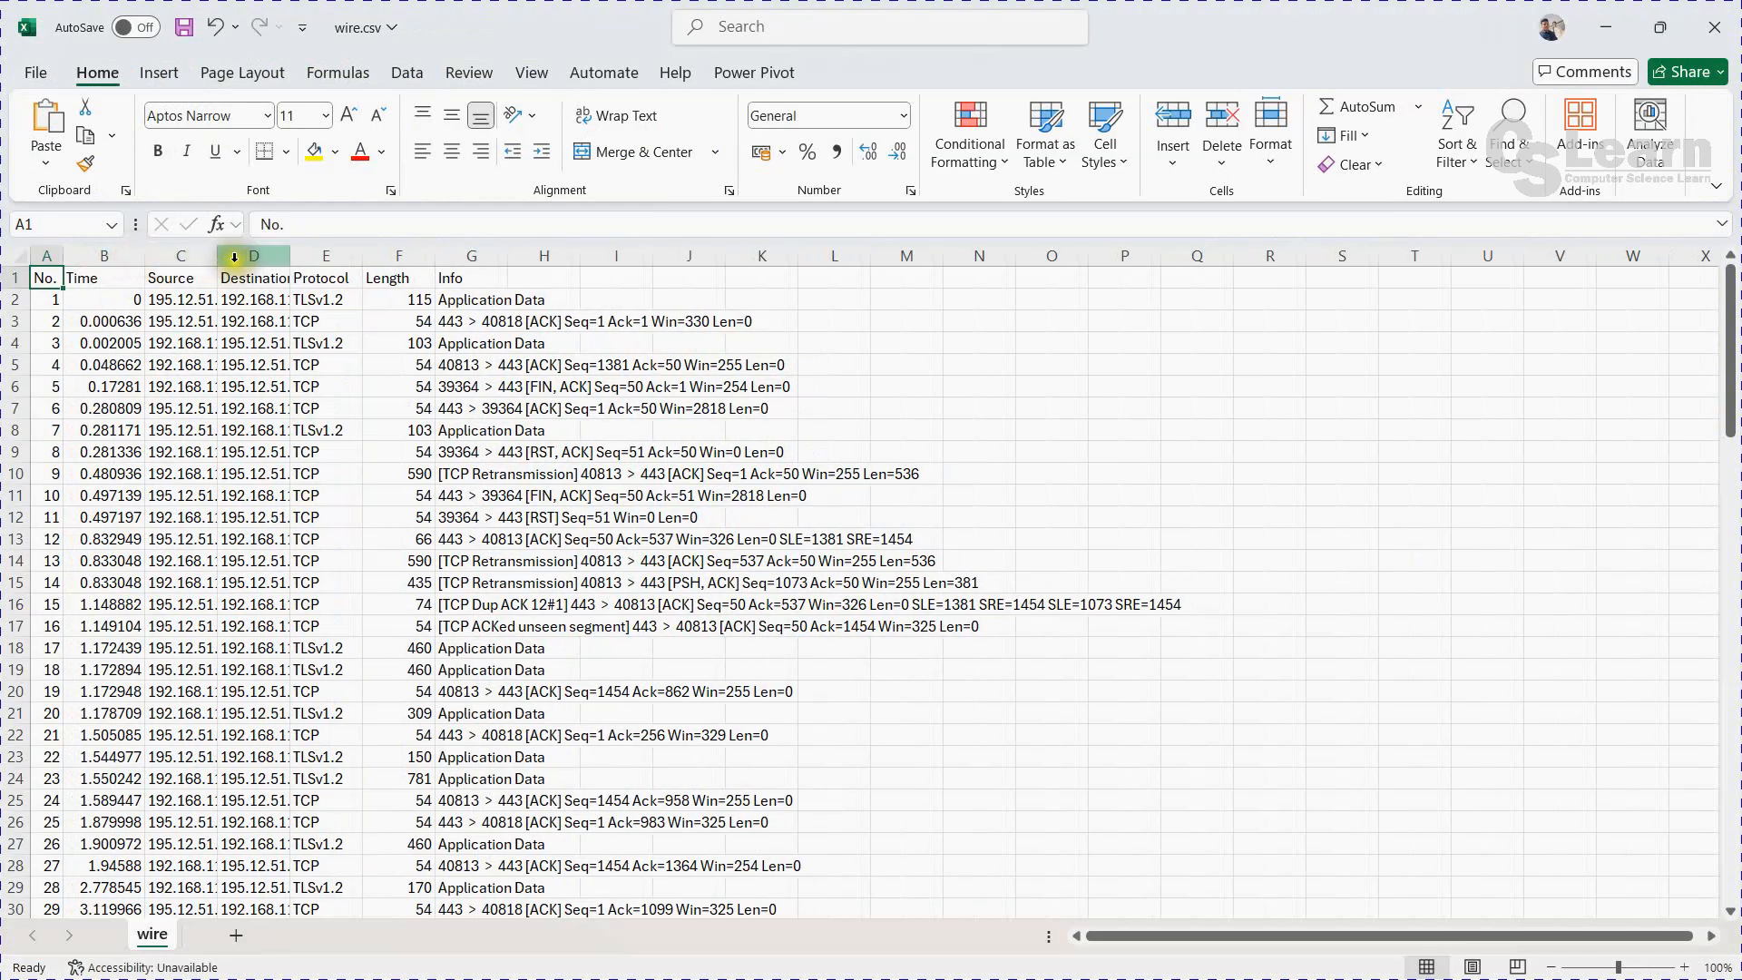
double_click(217, 256)
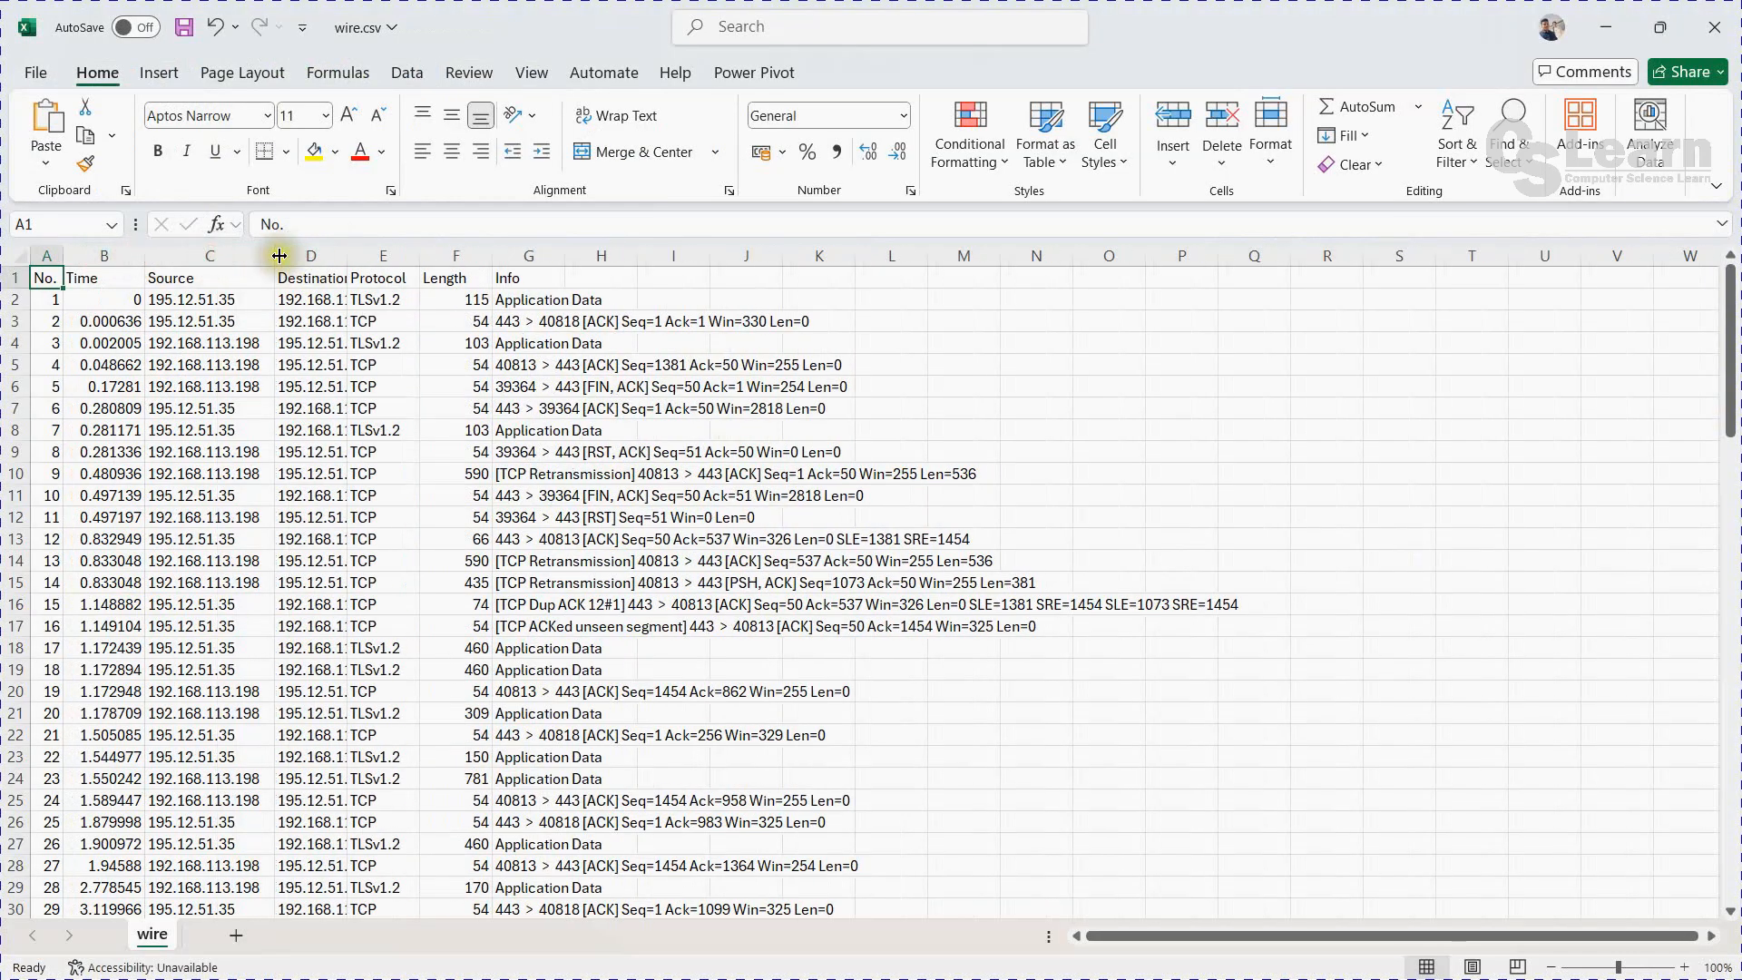
double_click(349, 256)
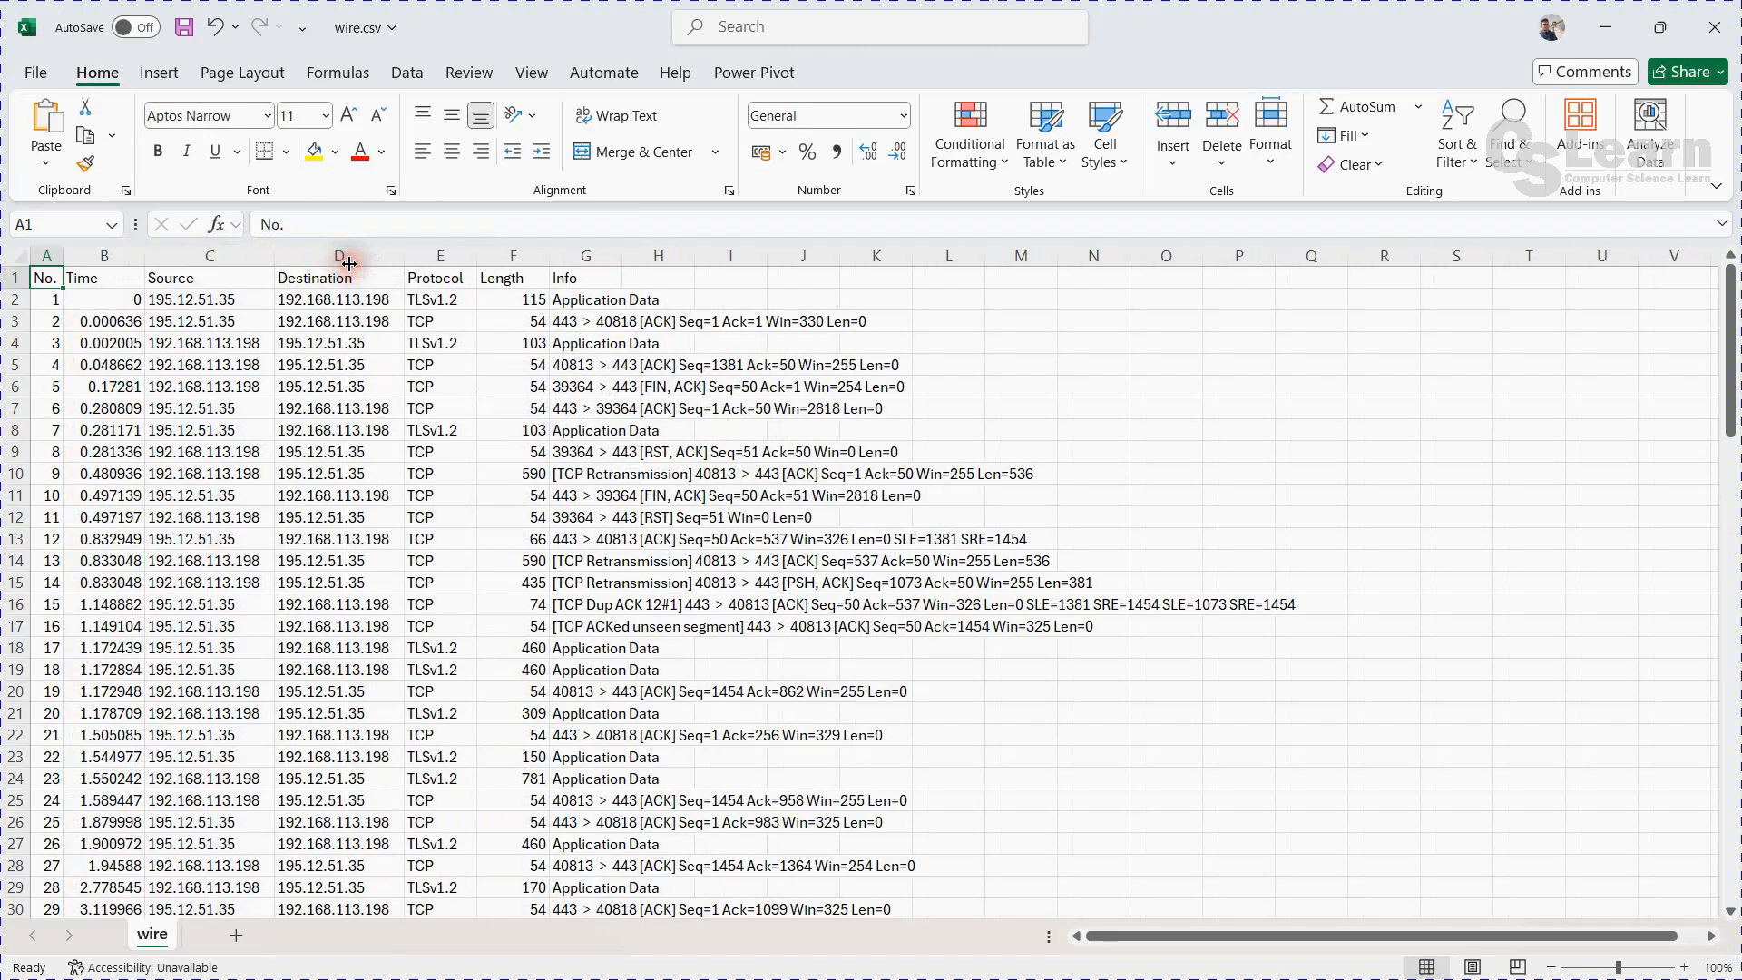
double_click(465, 259)
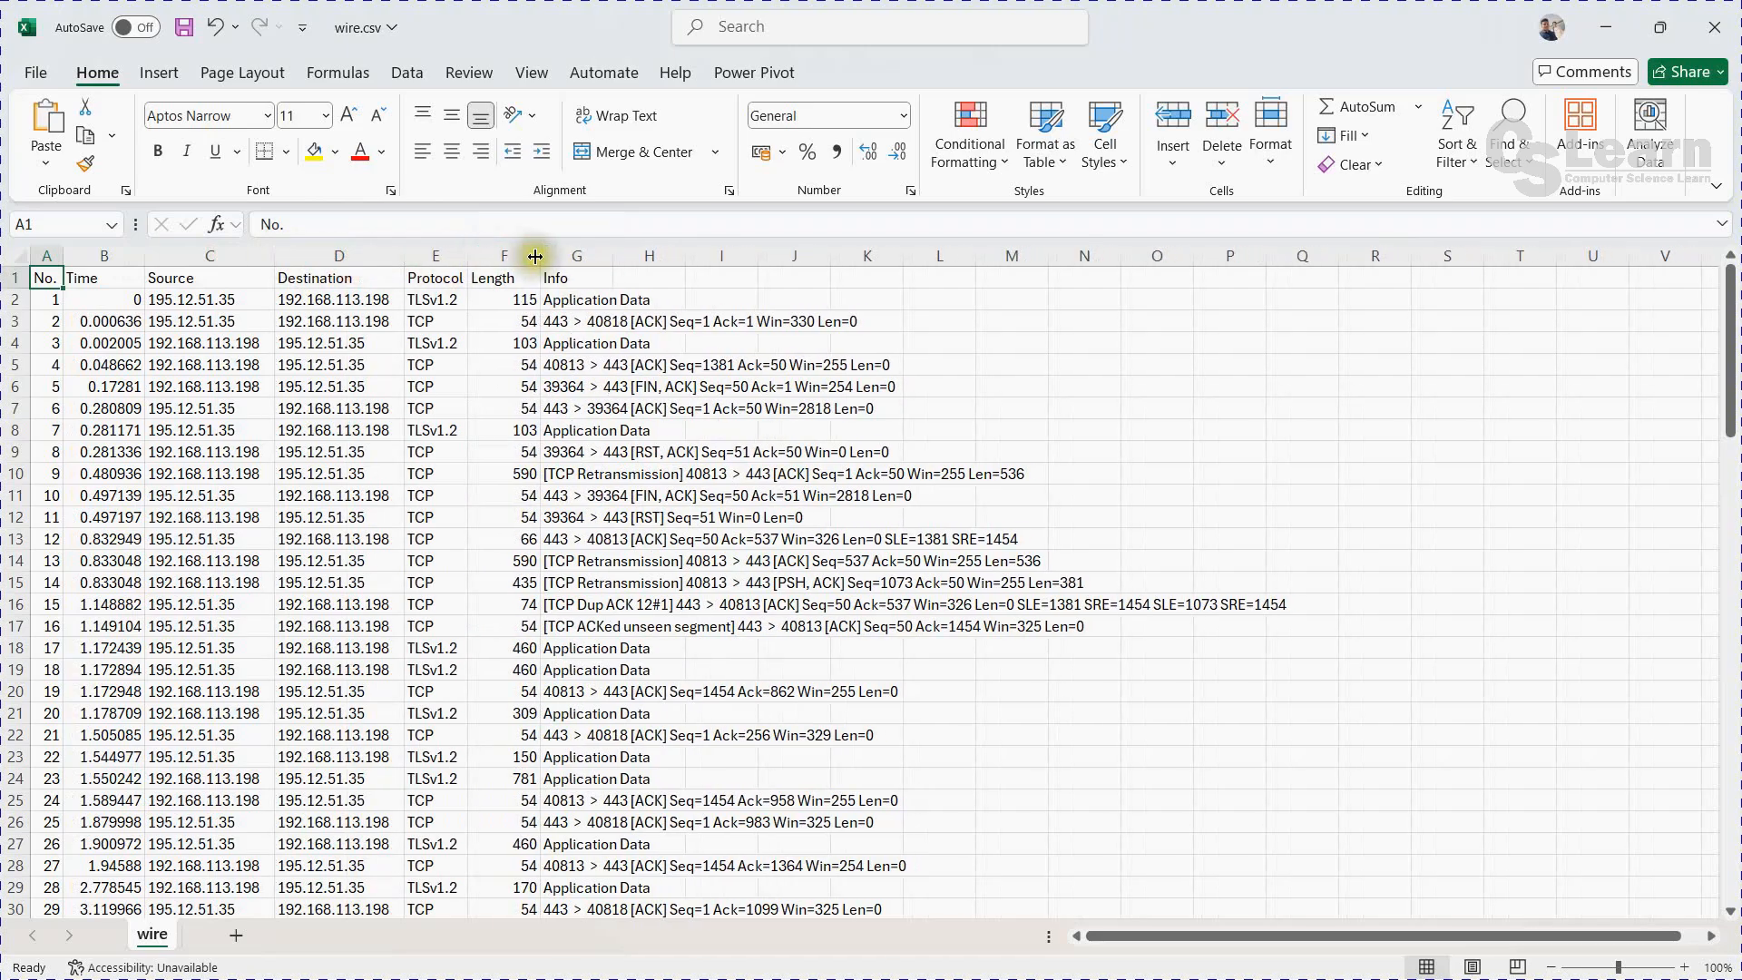
drag(538, 250, 518, 250)
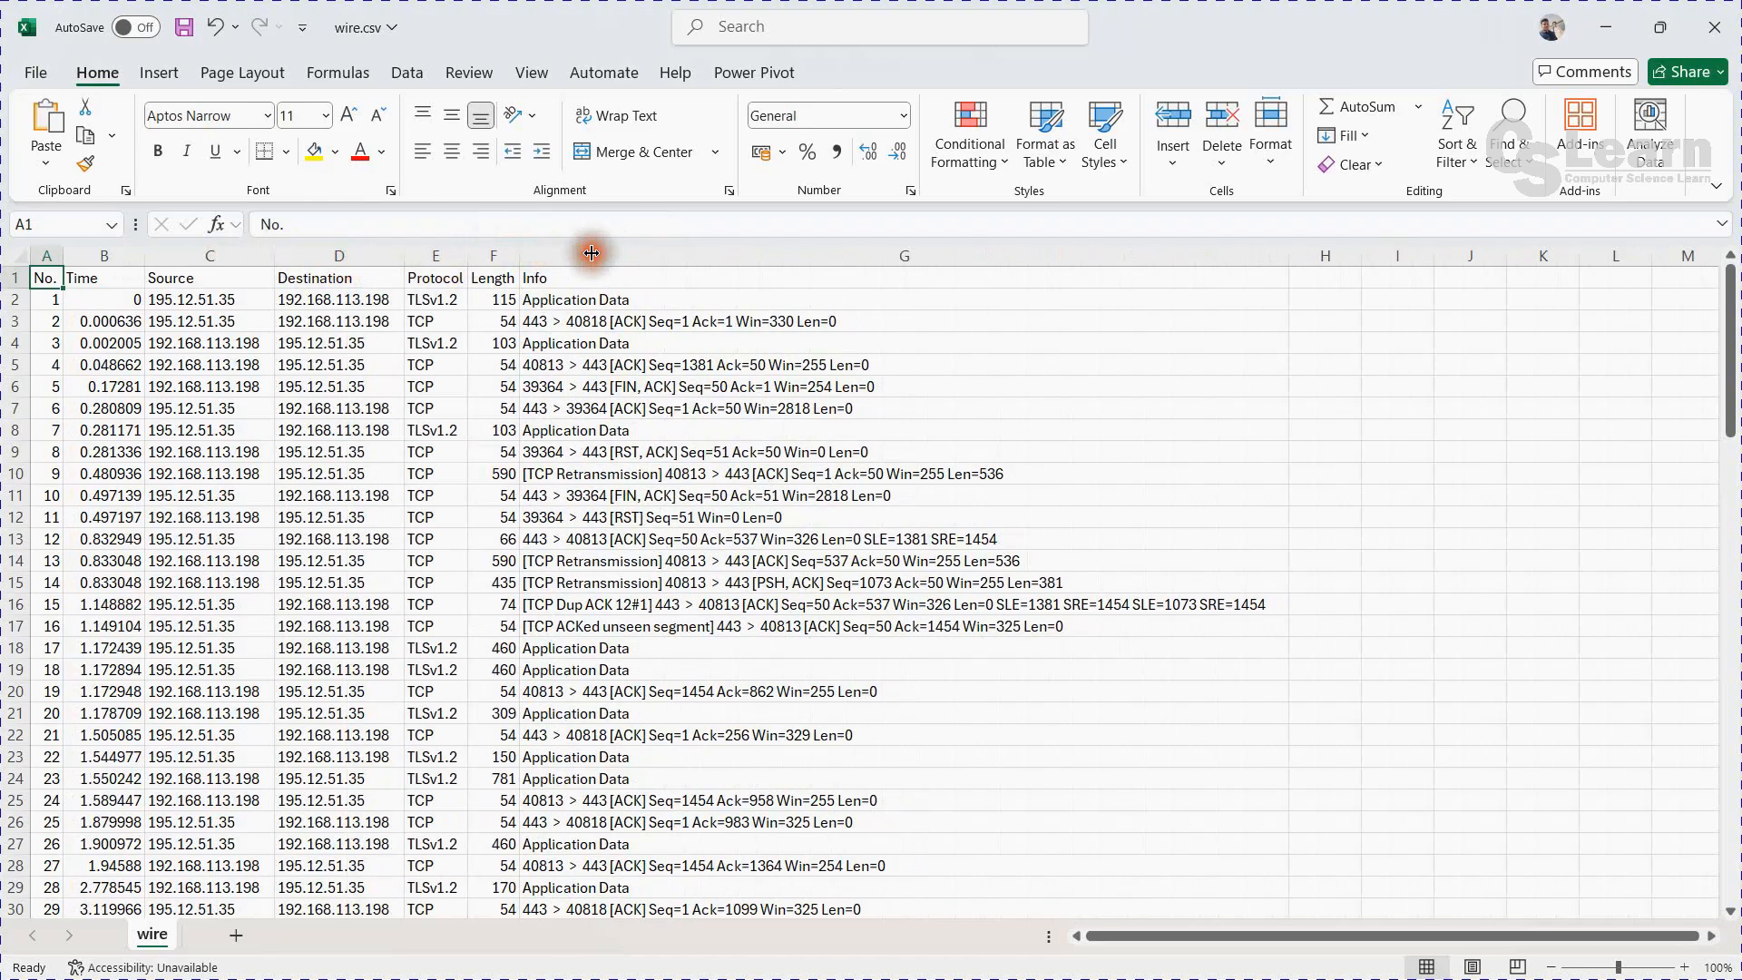
double_click(591, 252)
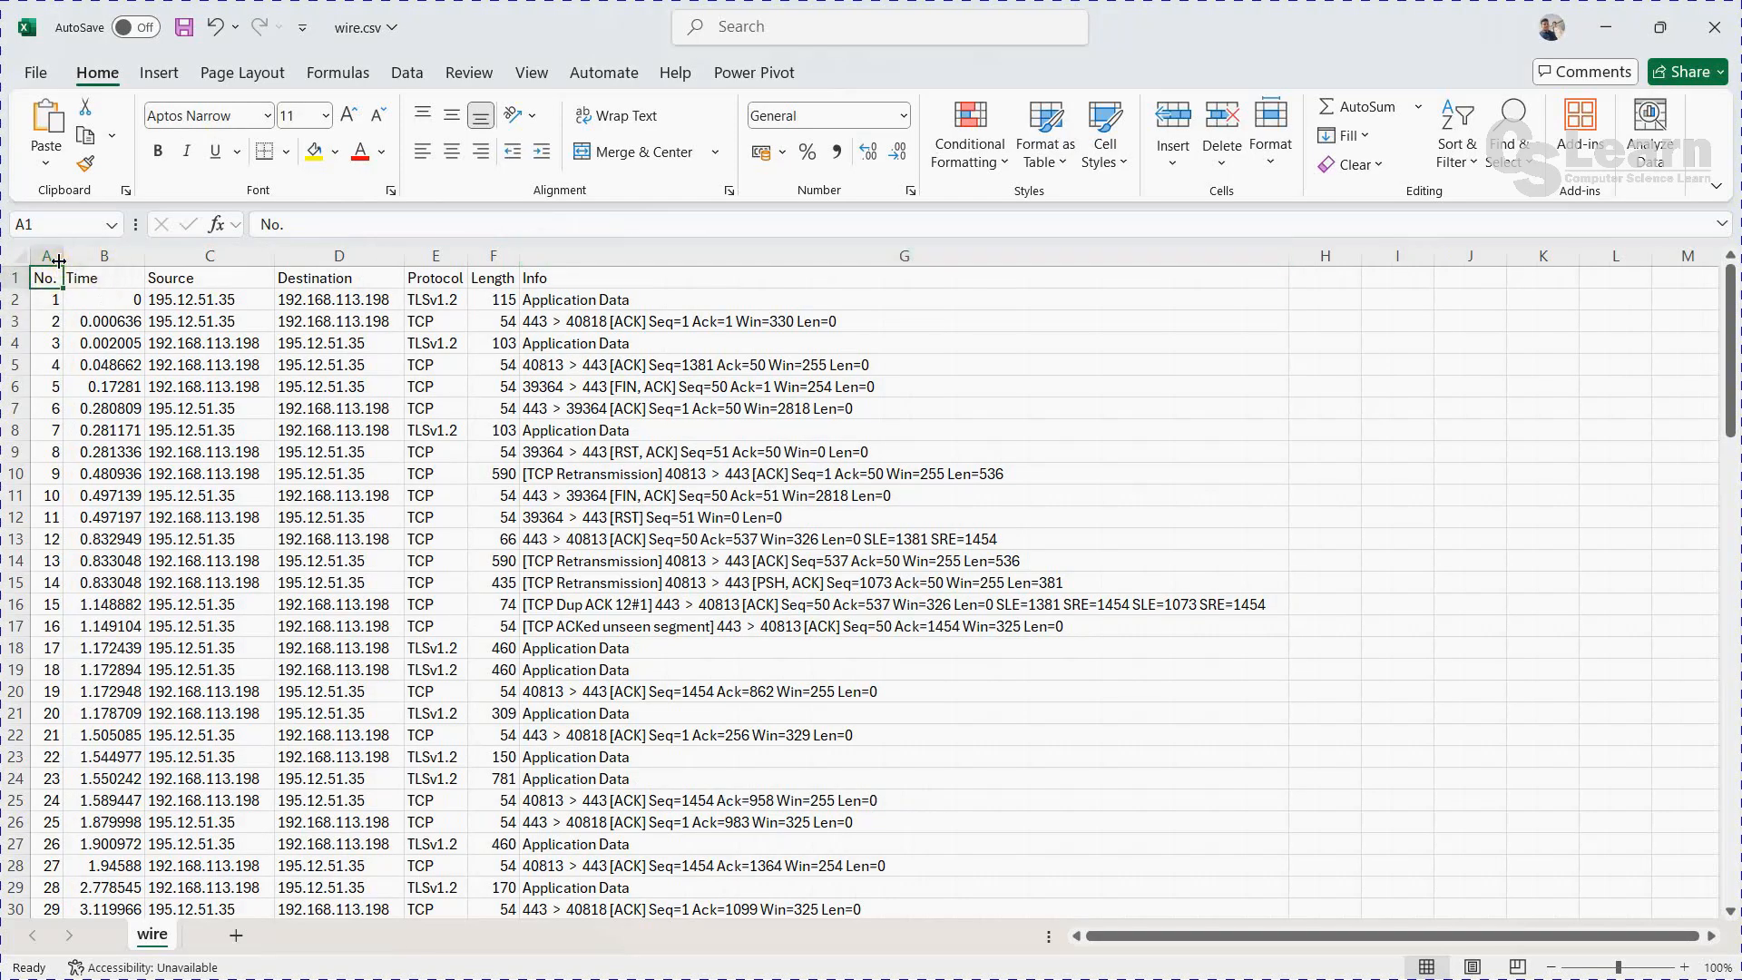
Apply All Borders to the whole packet table, from the No. header to the last Info row.
key(ctrl+shift+Down)
key(ctrl+shift+Right)
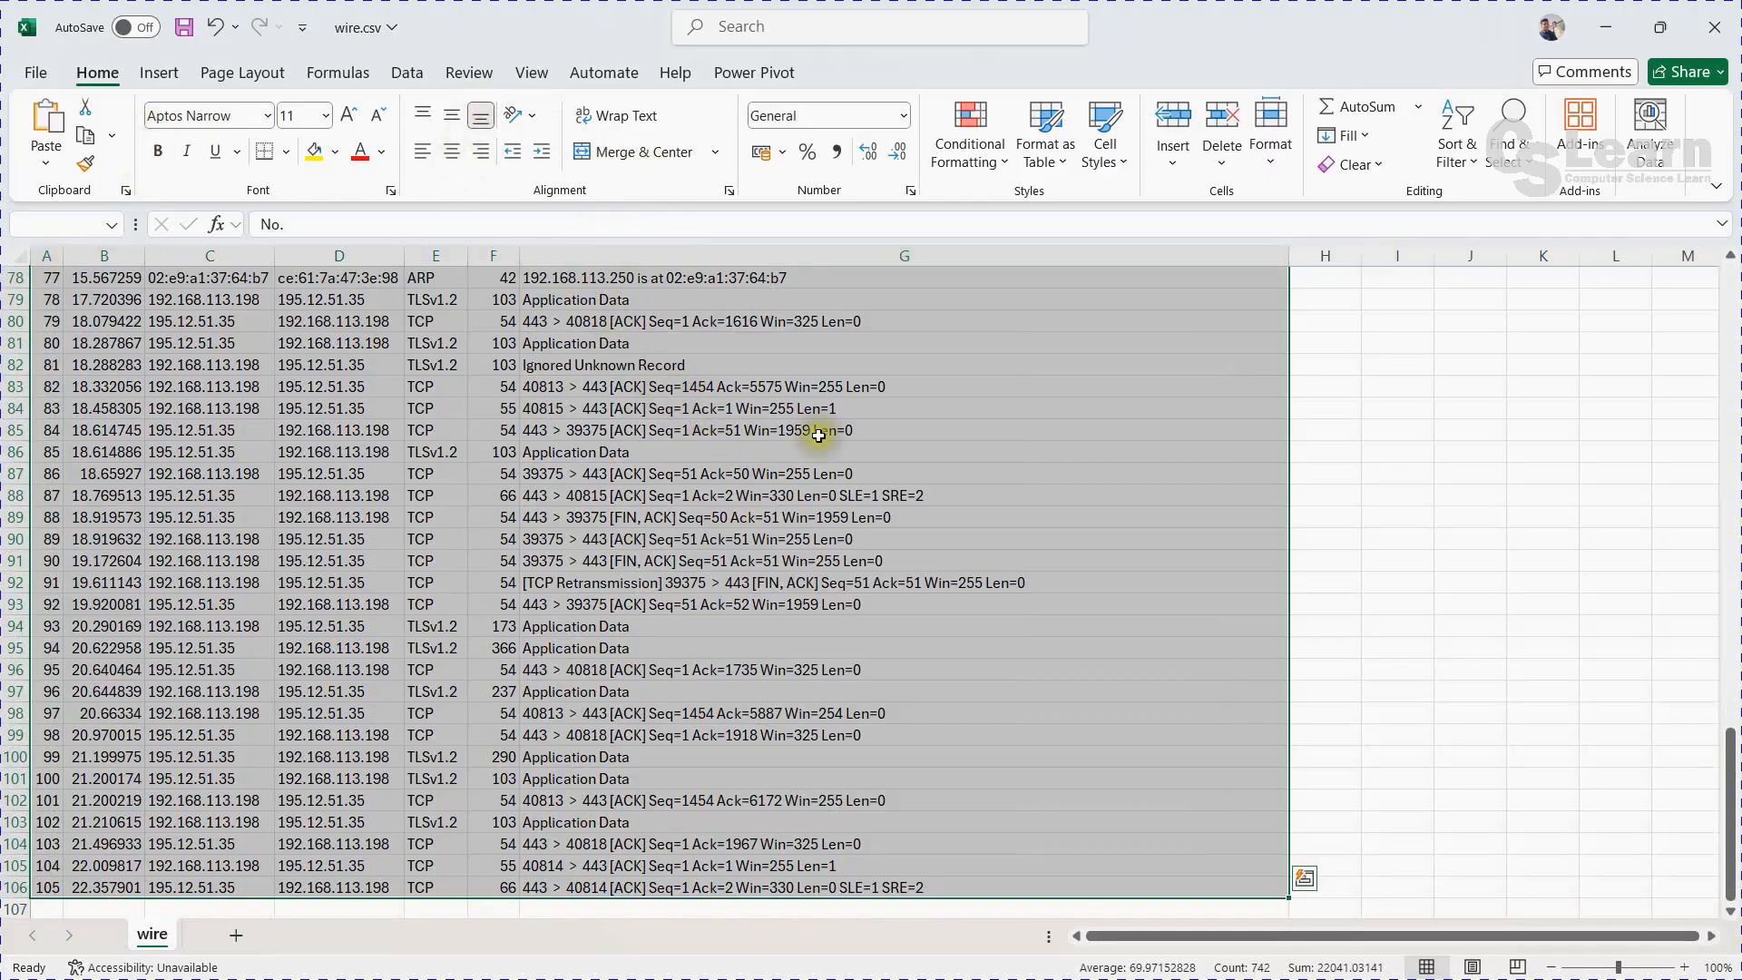
scroll(771, 450, up, 13)
click(286, 153)
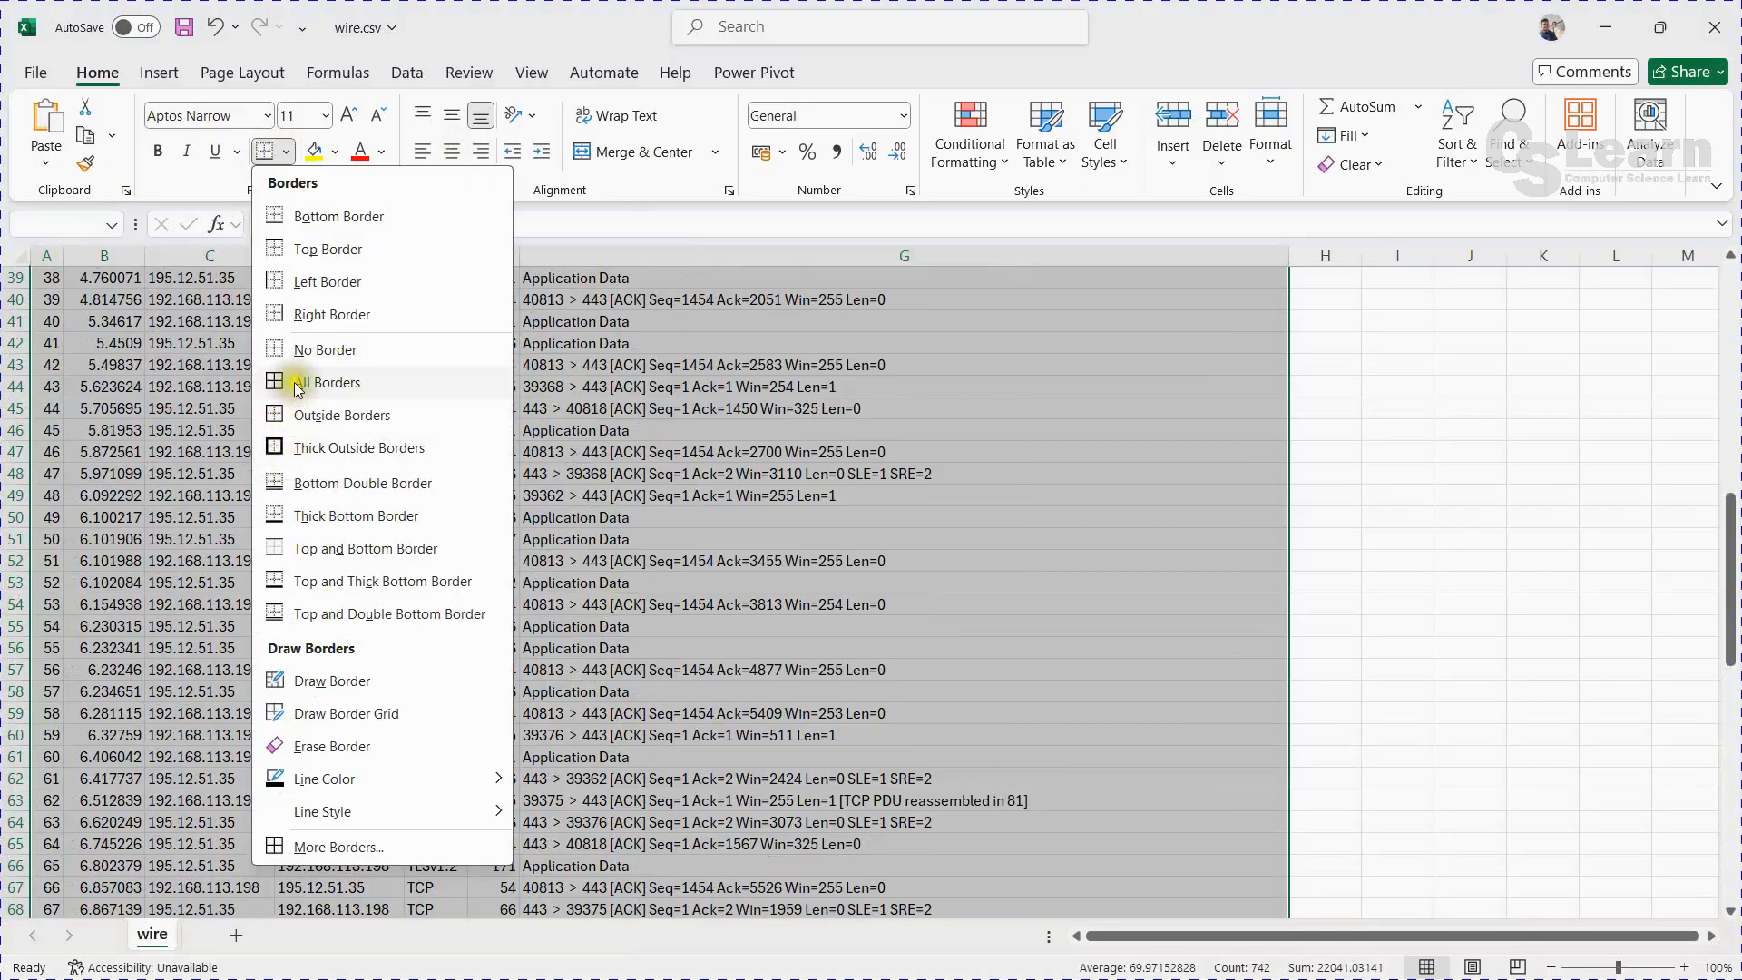
click(299, 382)
scroll(454, 508, up, 13)
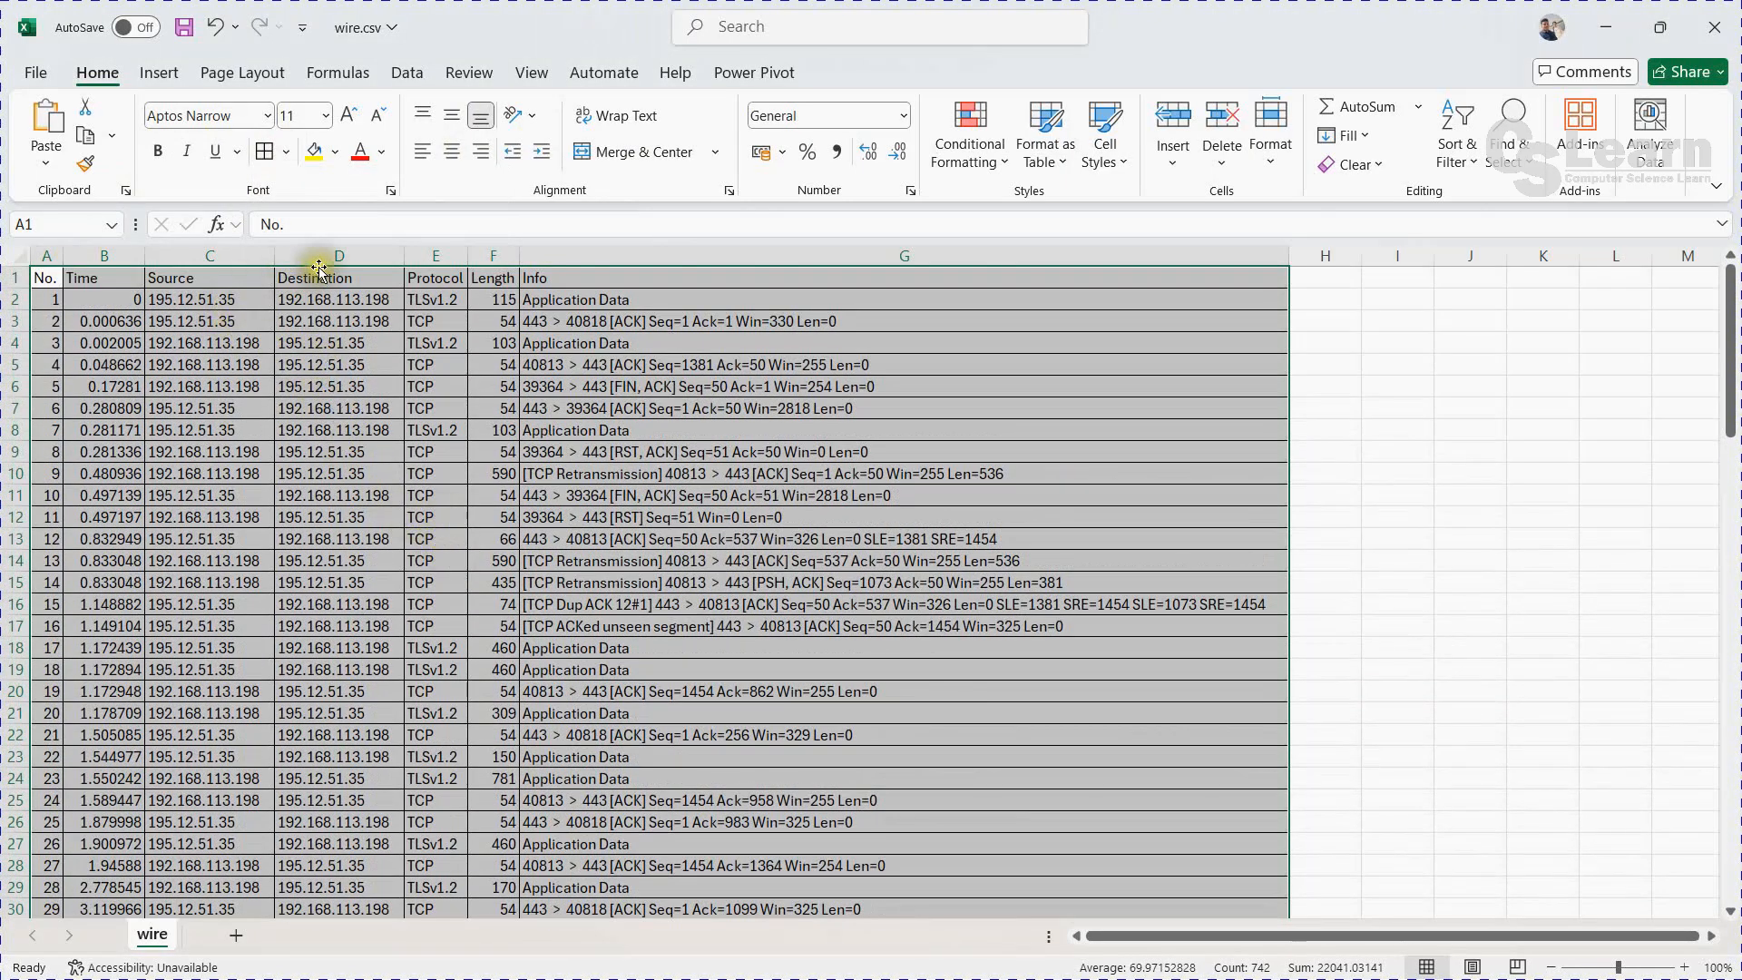
Turn on Filter for the table's header row and check the filter values offered for the Source column.
click(320, 272)
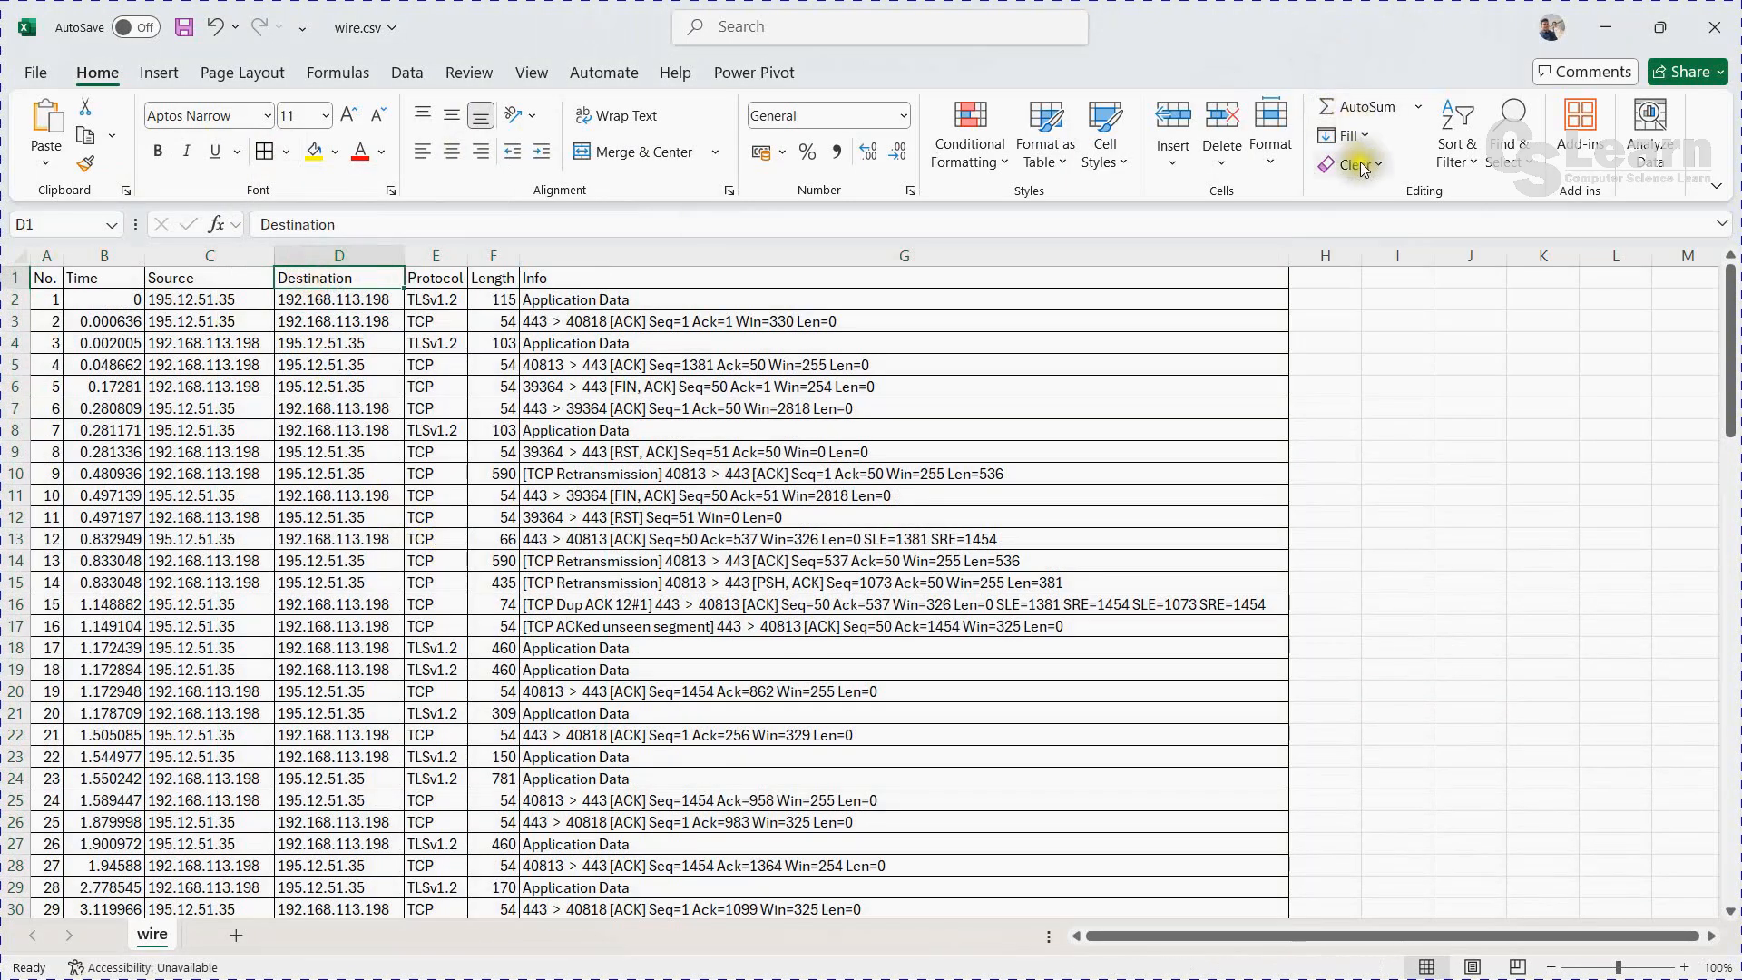
click(1461, 153)
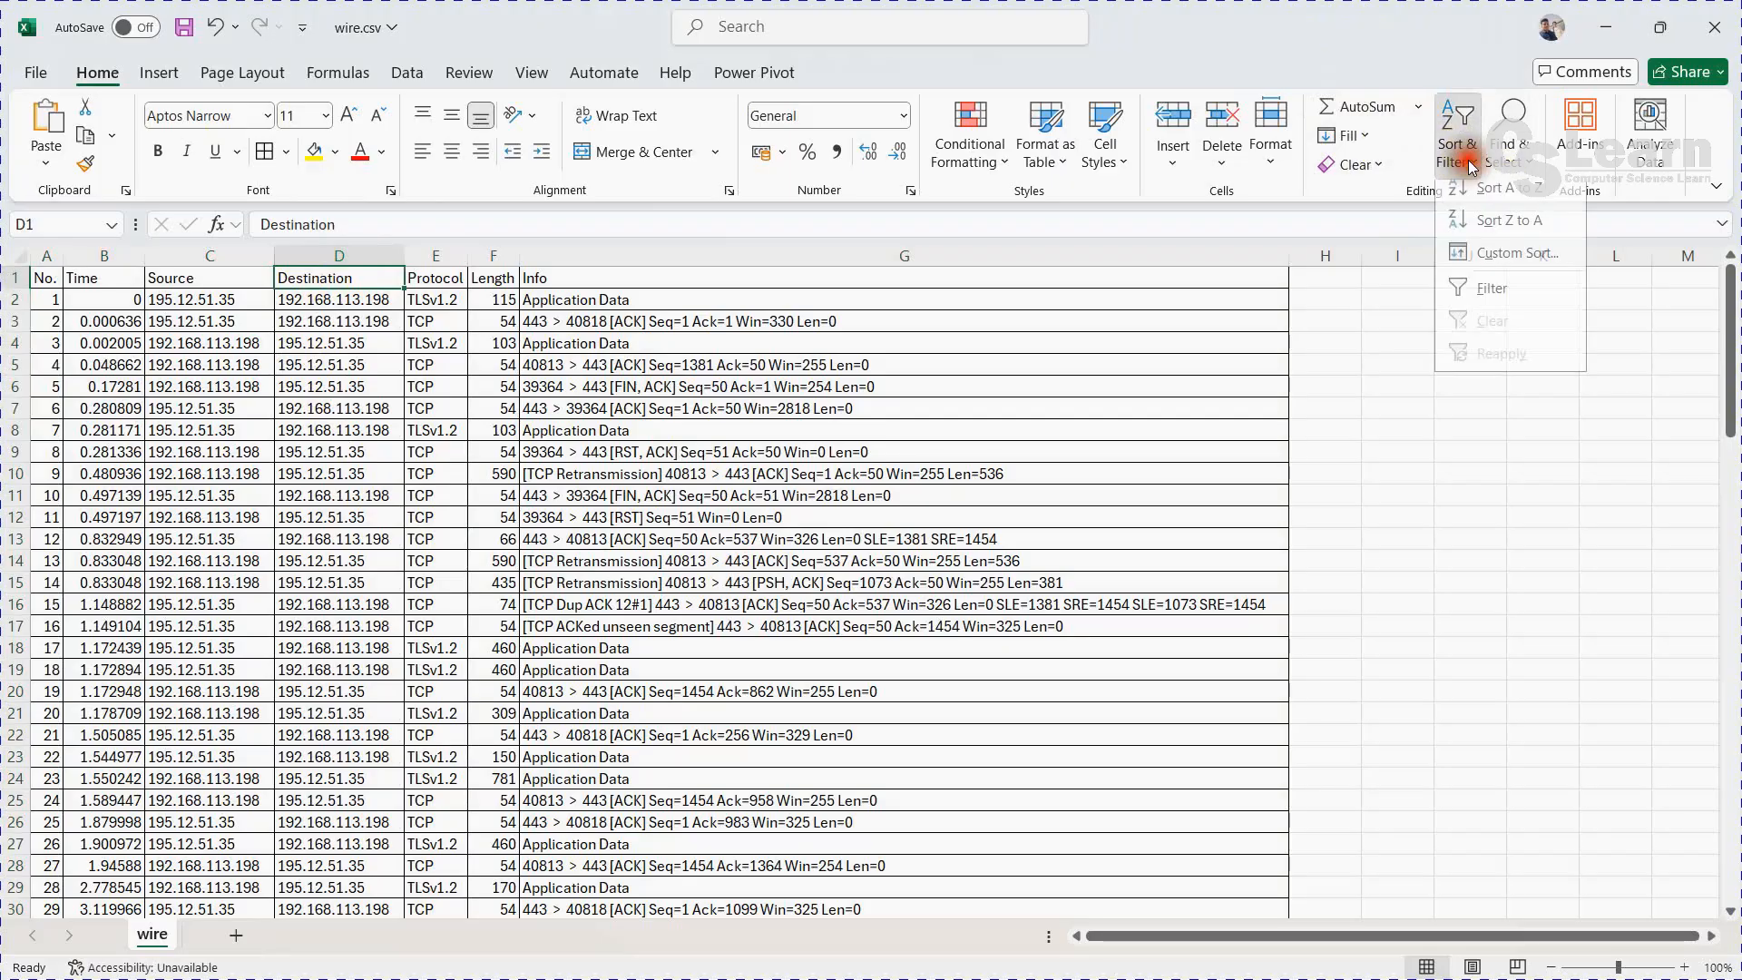
click(1488, 300)
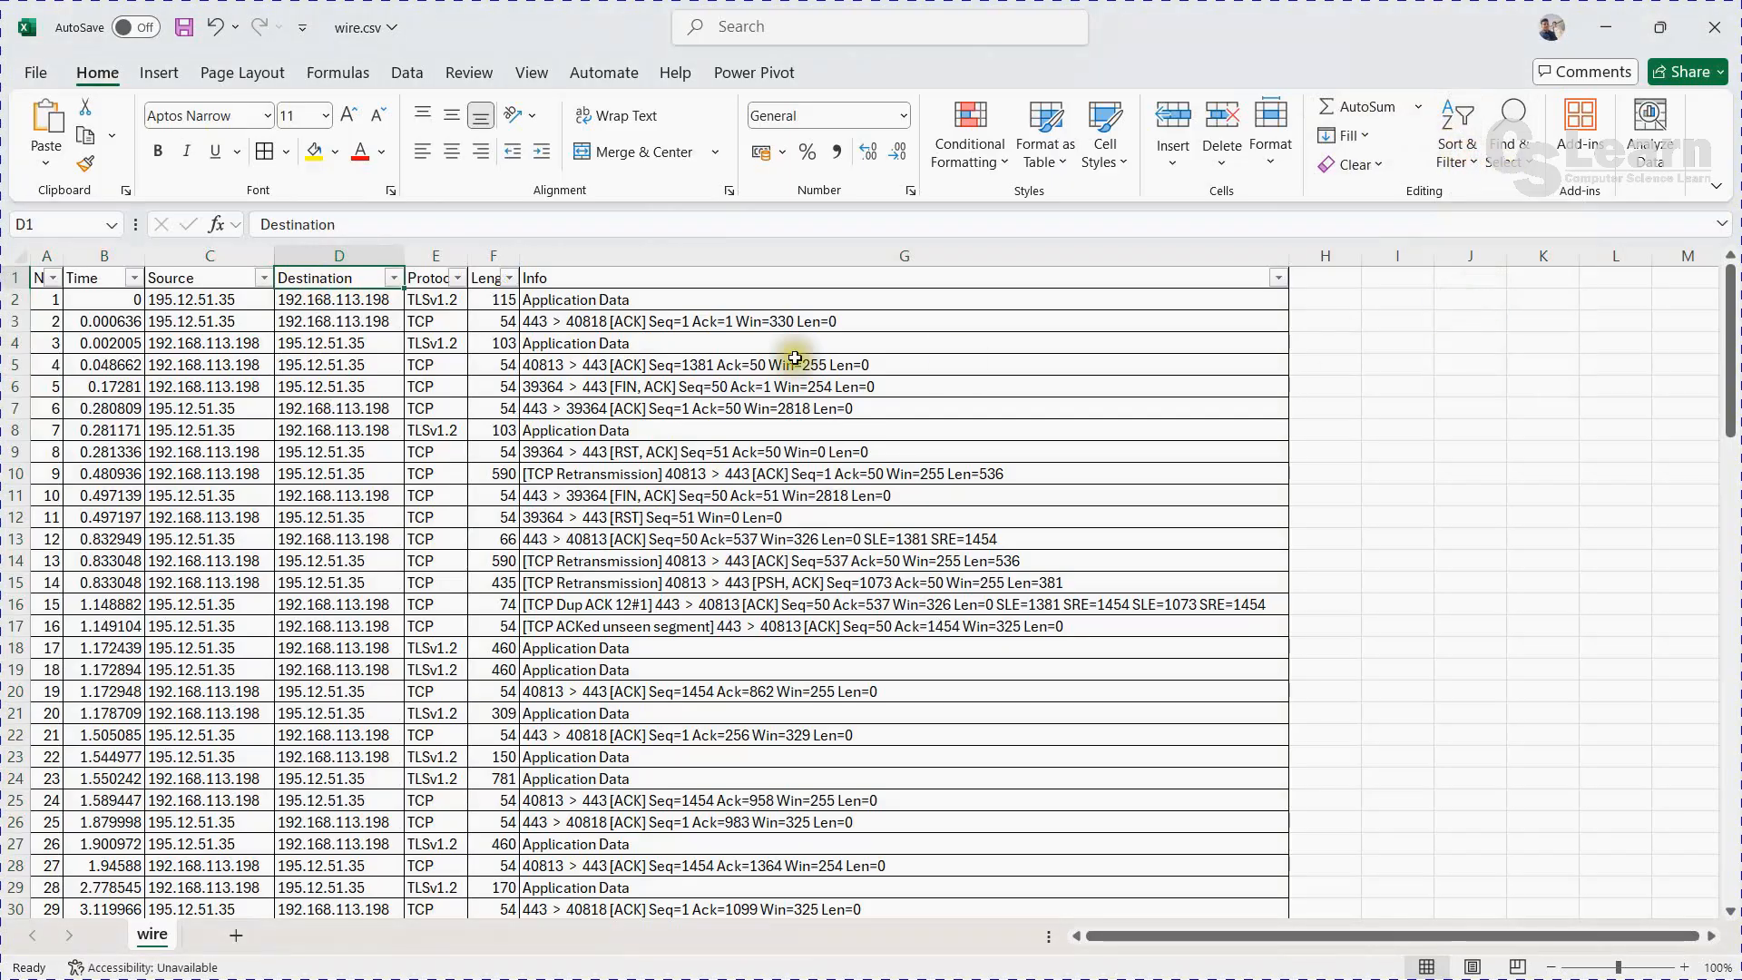
click(183, 282)
click(264, 278)
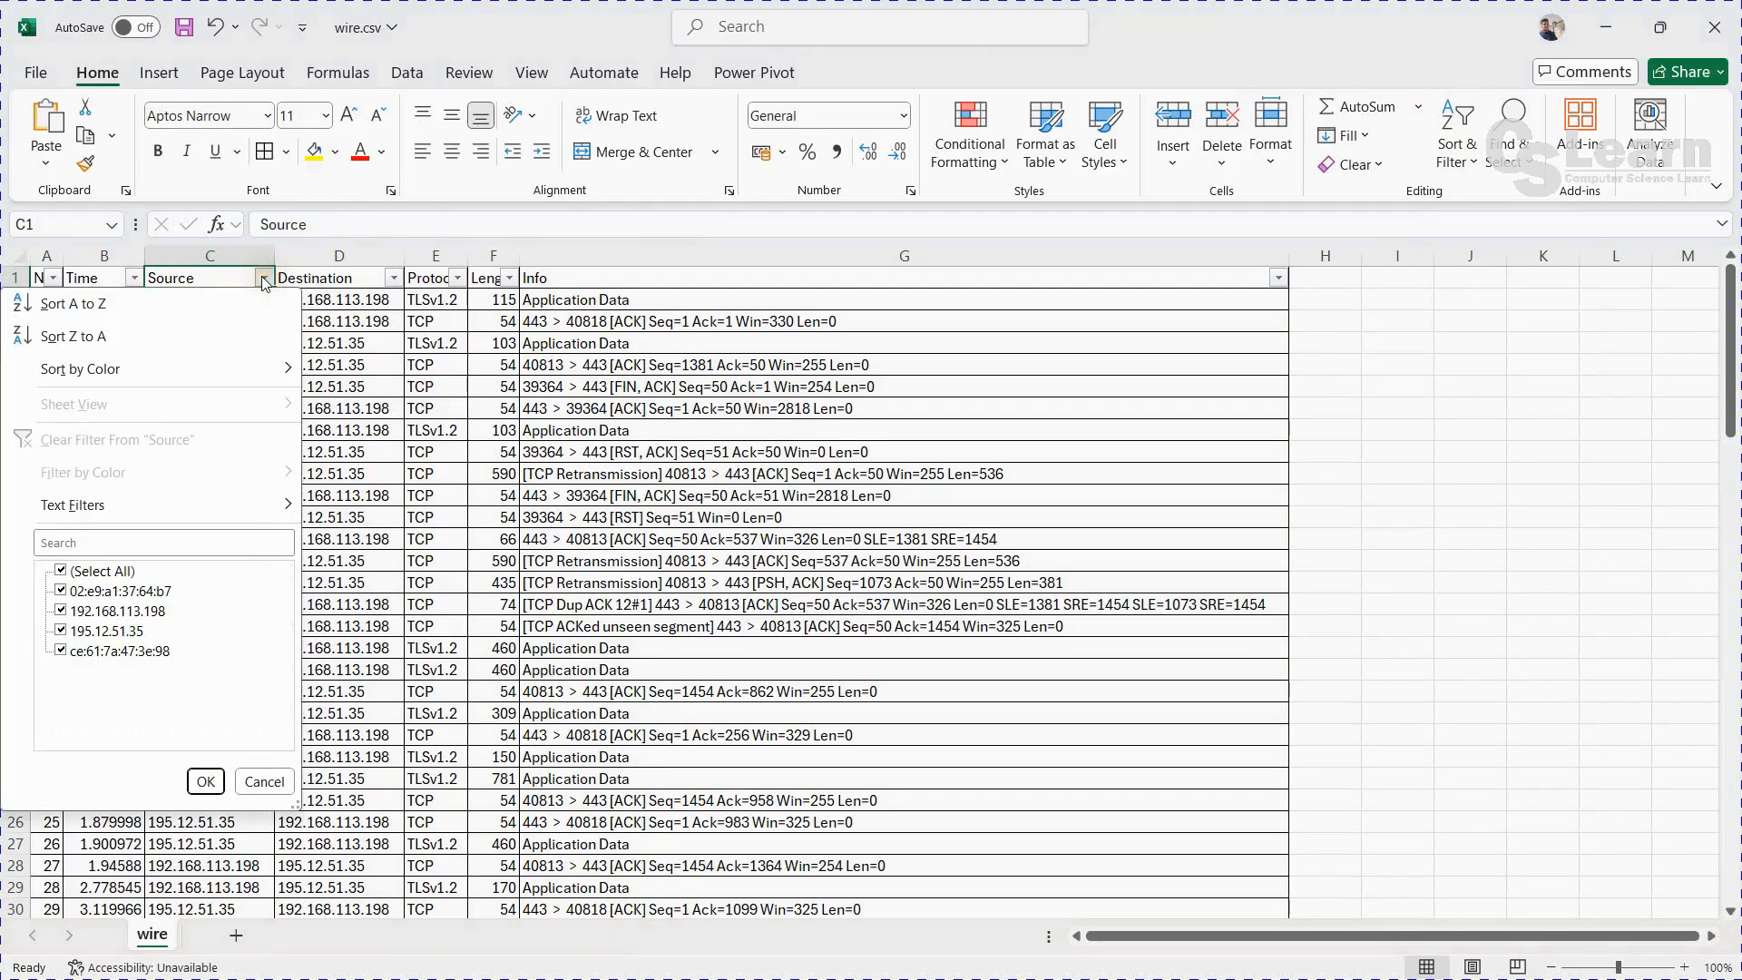
click(264, 279)
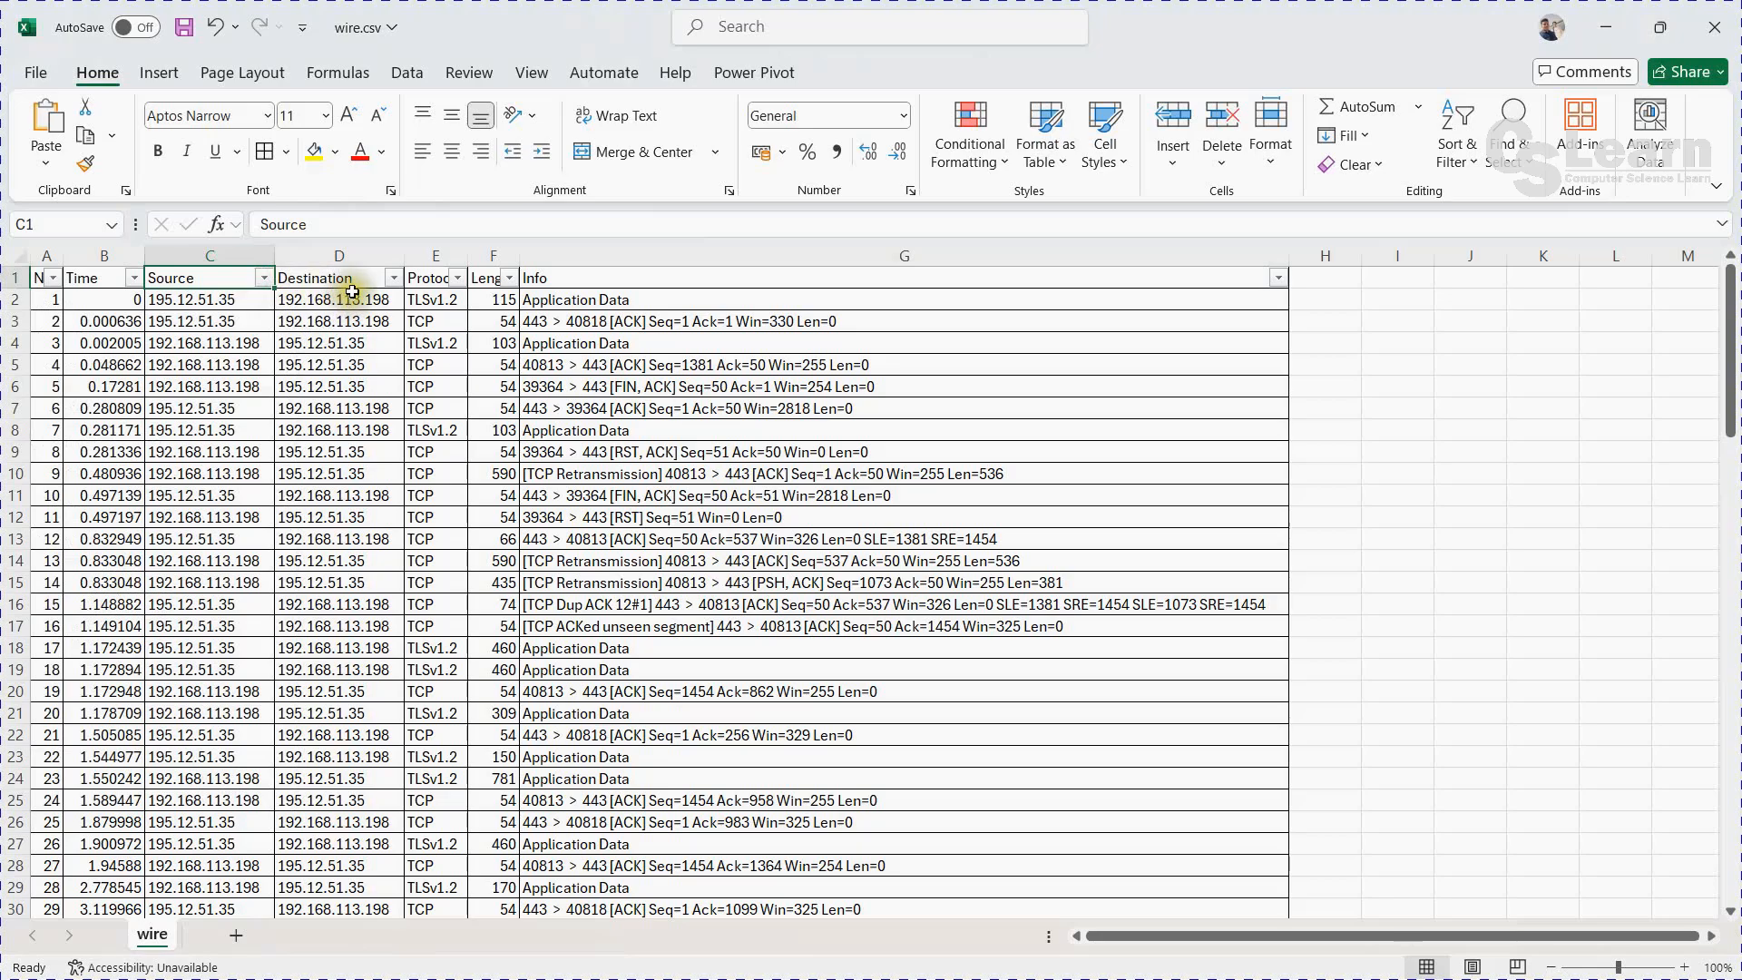
Filter the Source column to show only 195.12.51.35 and look through the matching packet rows.
click(355, 284)
click(234, 281)
click(264, 282)
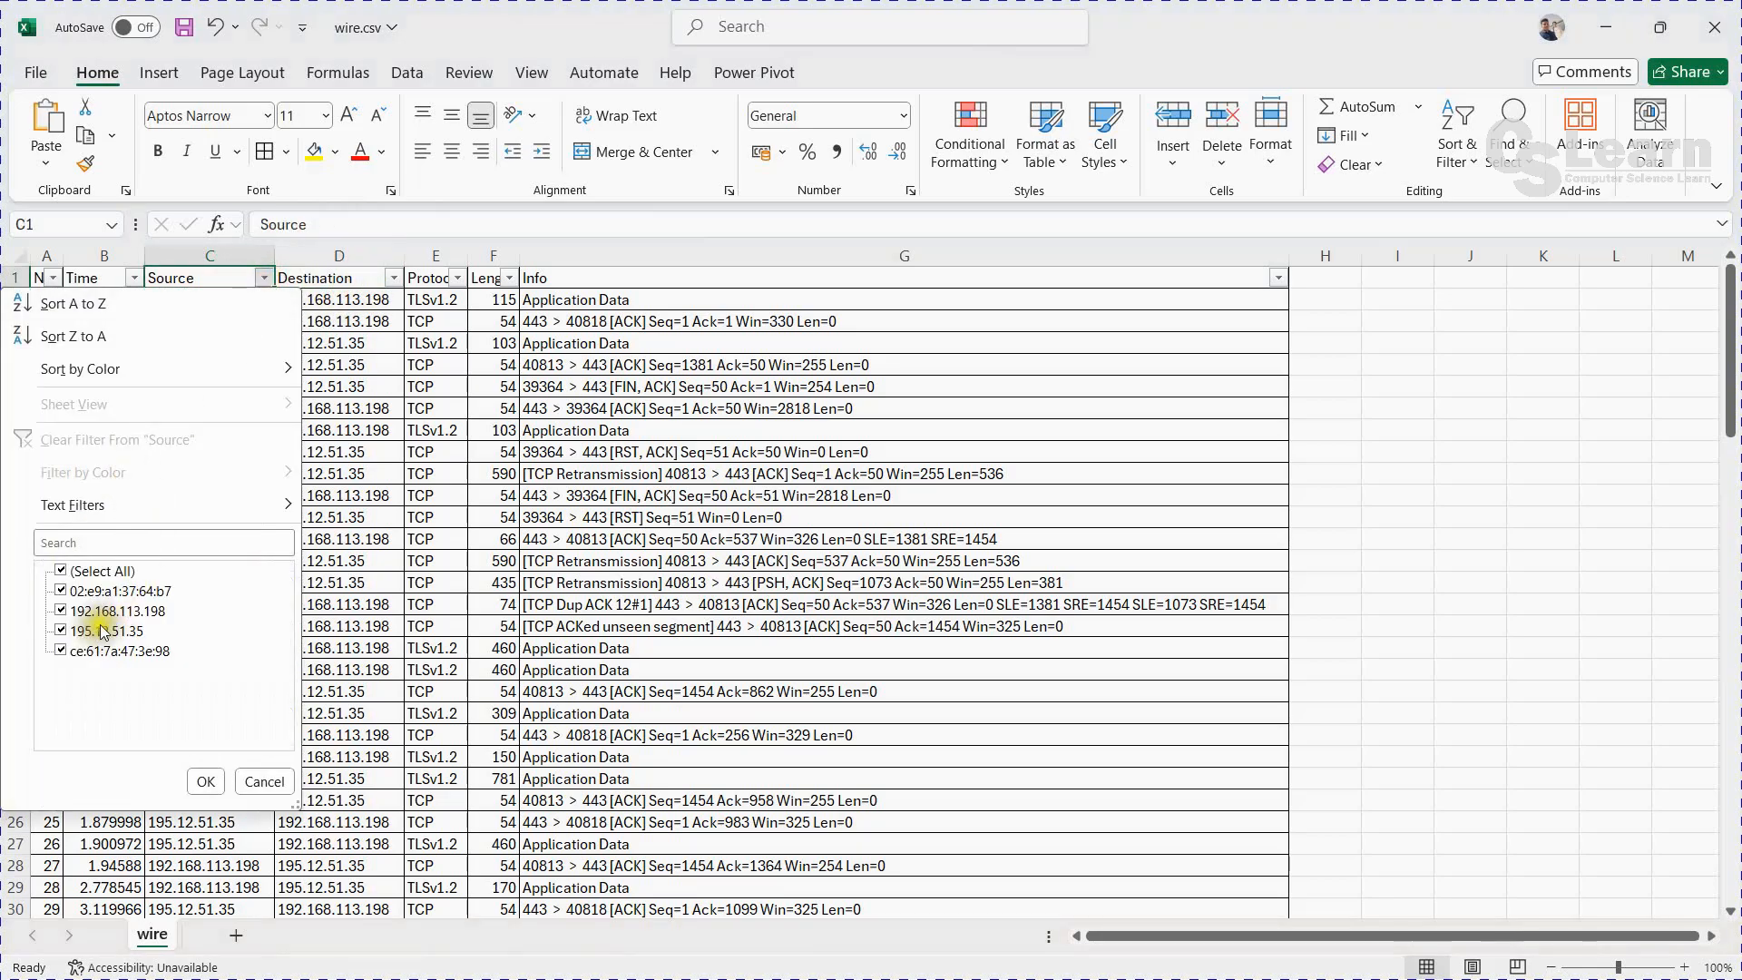
click(106, 639)
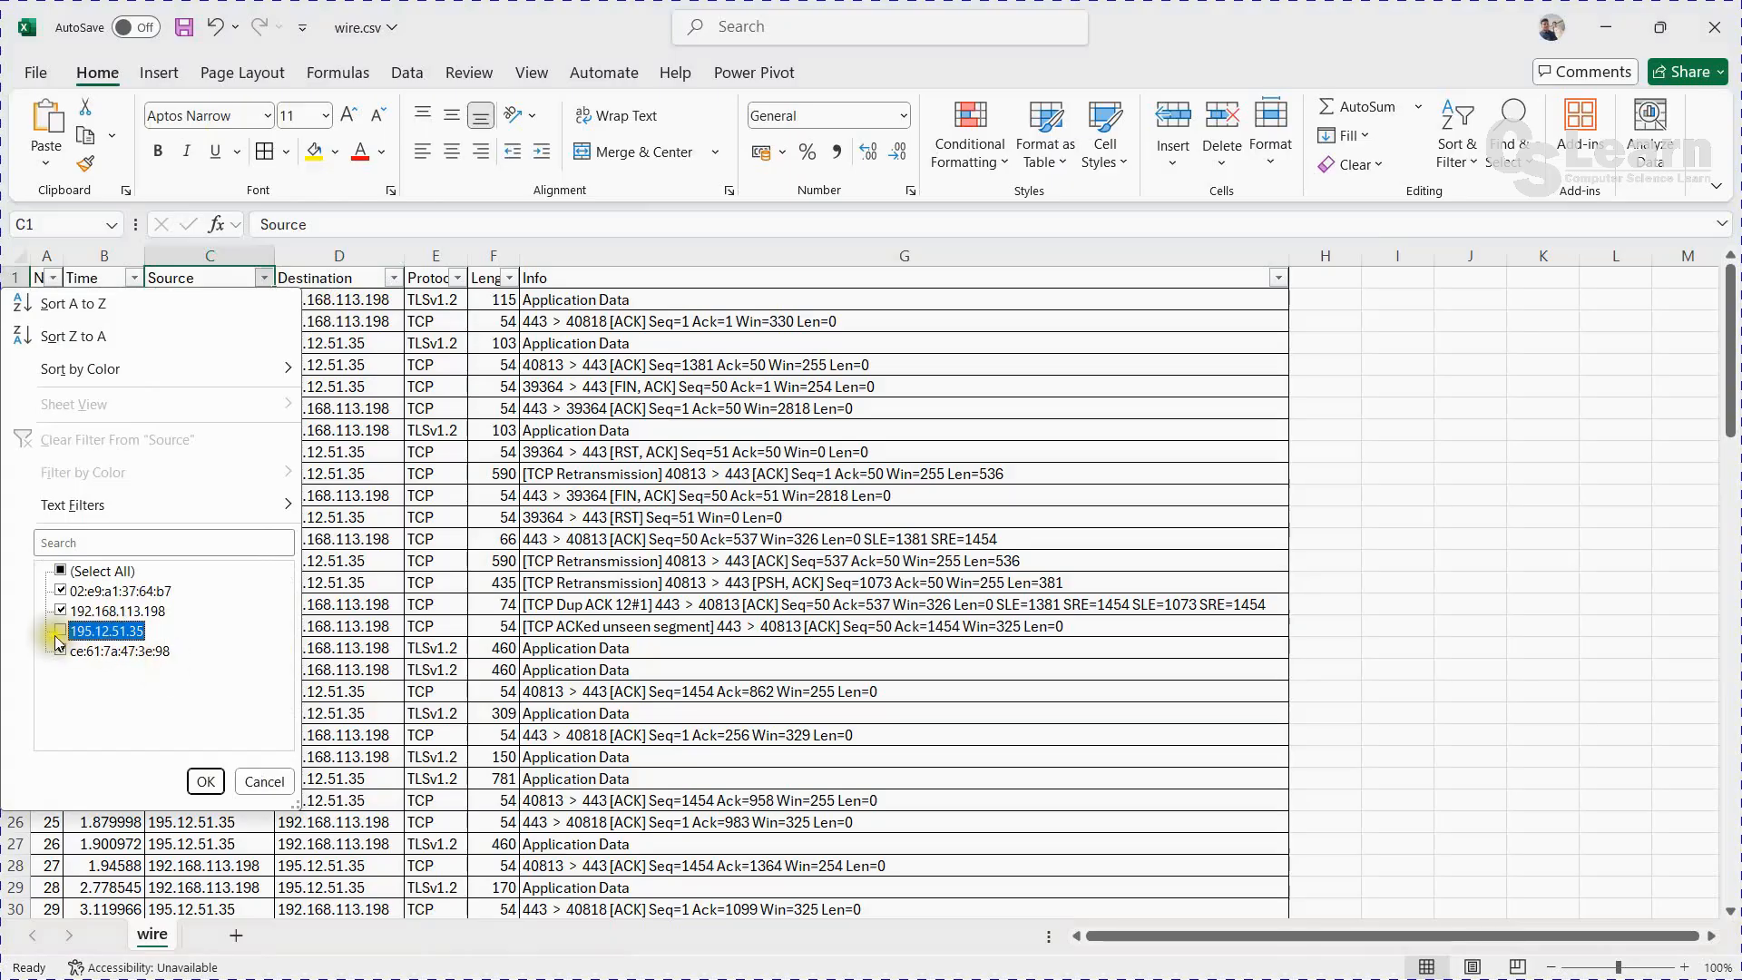
click(61, 572)
click(60, 631)
click(64, 573)
click(64, 573)
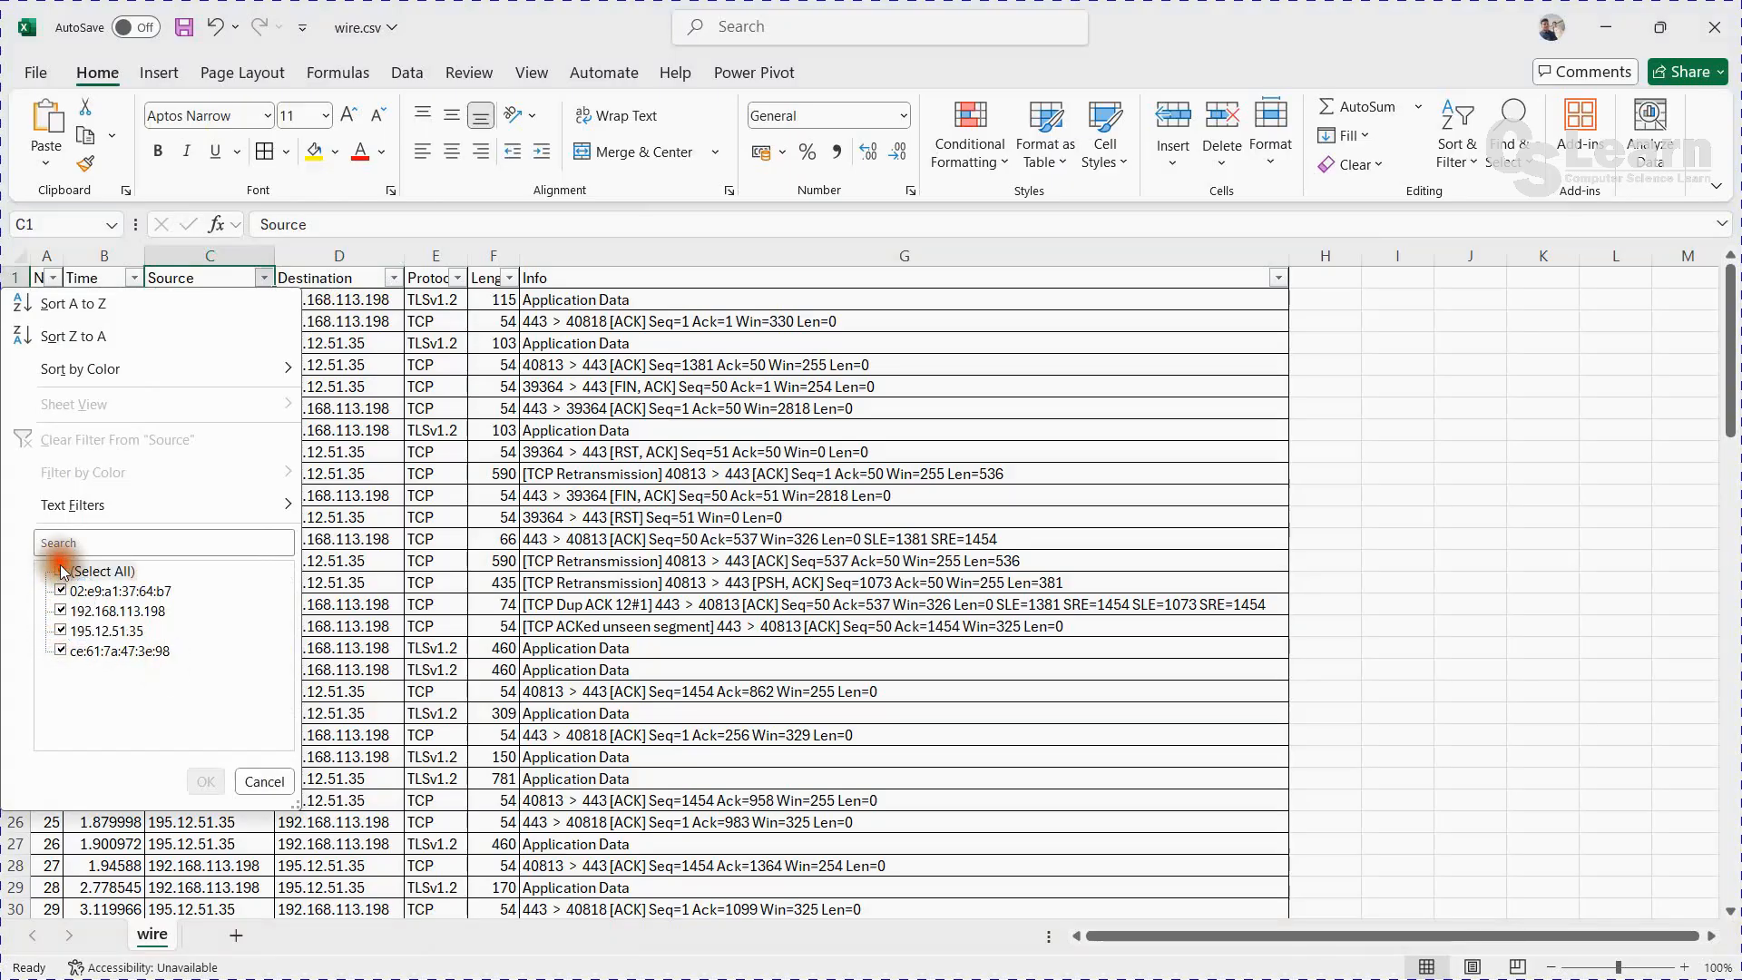
click(61, 630)
click(206, 781)
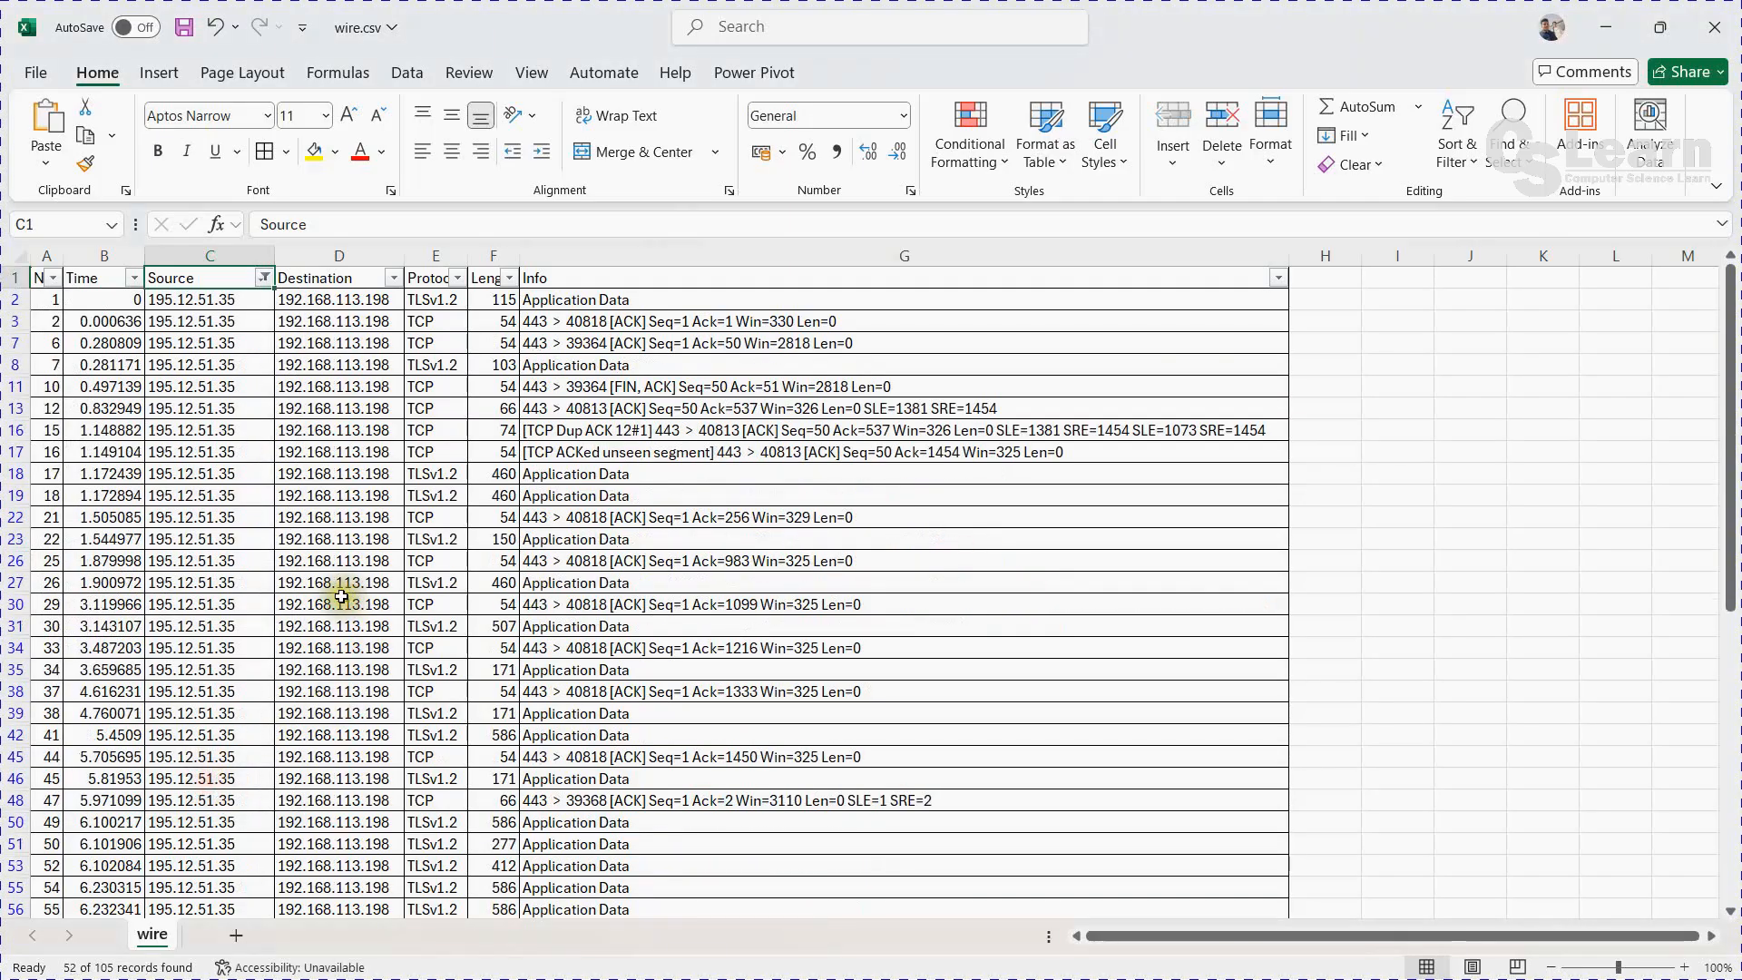
scroll(341, 596, down, 5)
scroll(341, 596, up, 1)
scroll(341, 599, down, 13)
scroll(341, 603, up, 13)
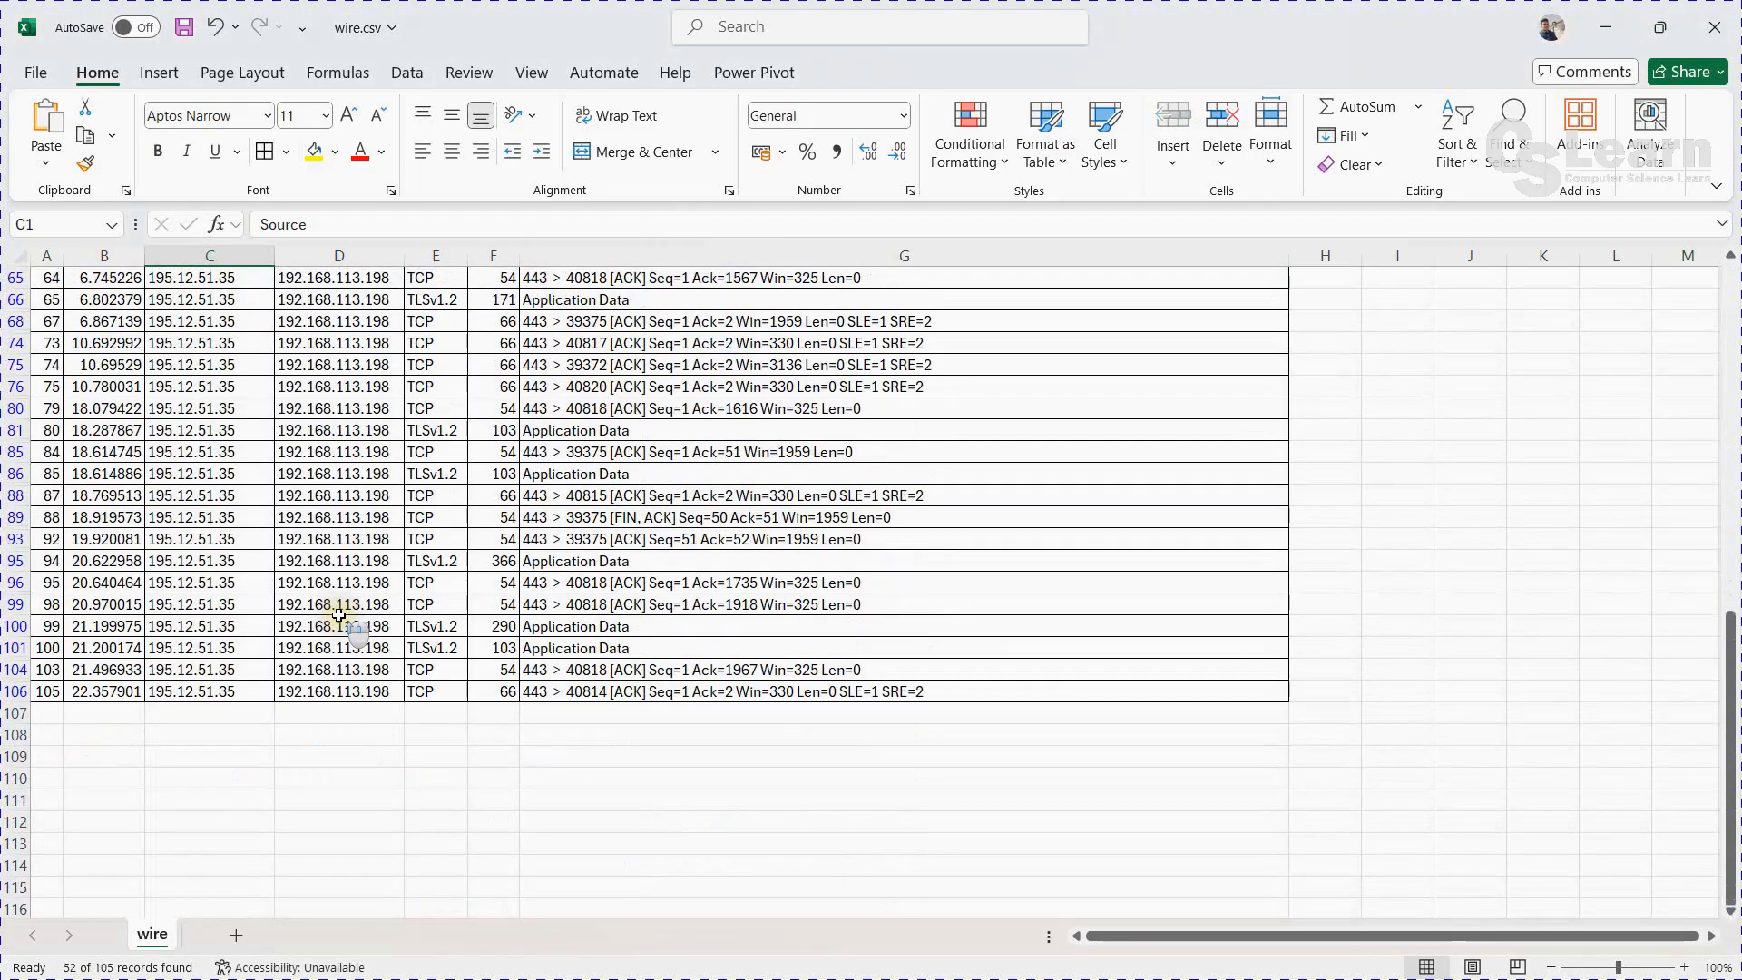
scroll(345, 605, up, 5)
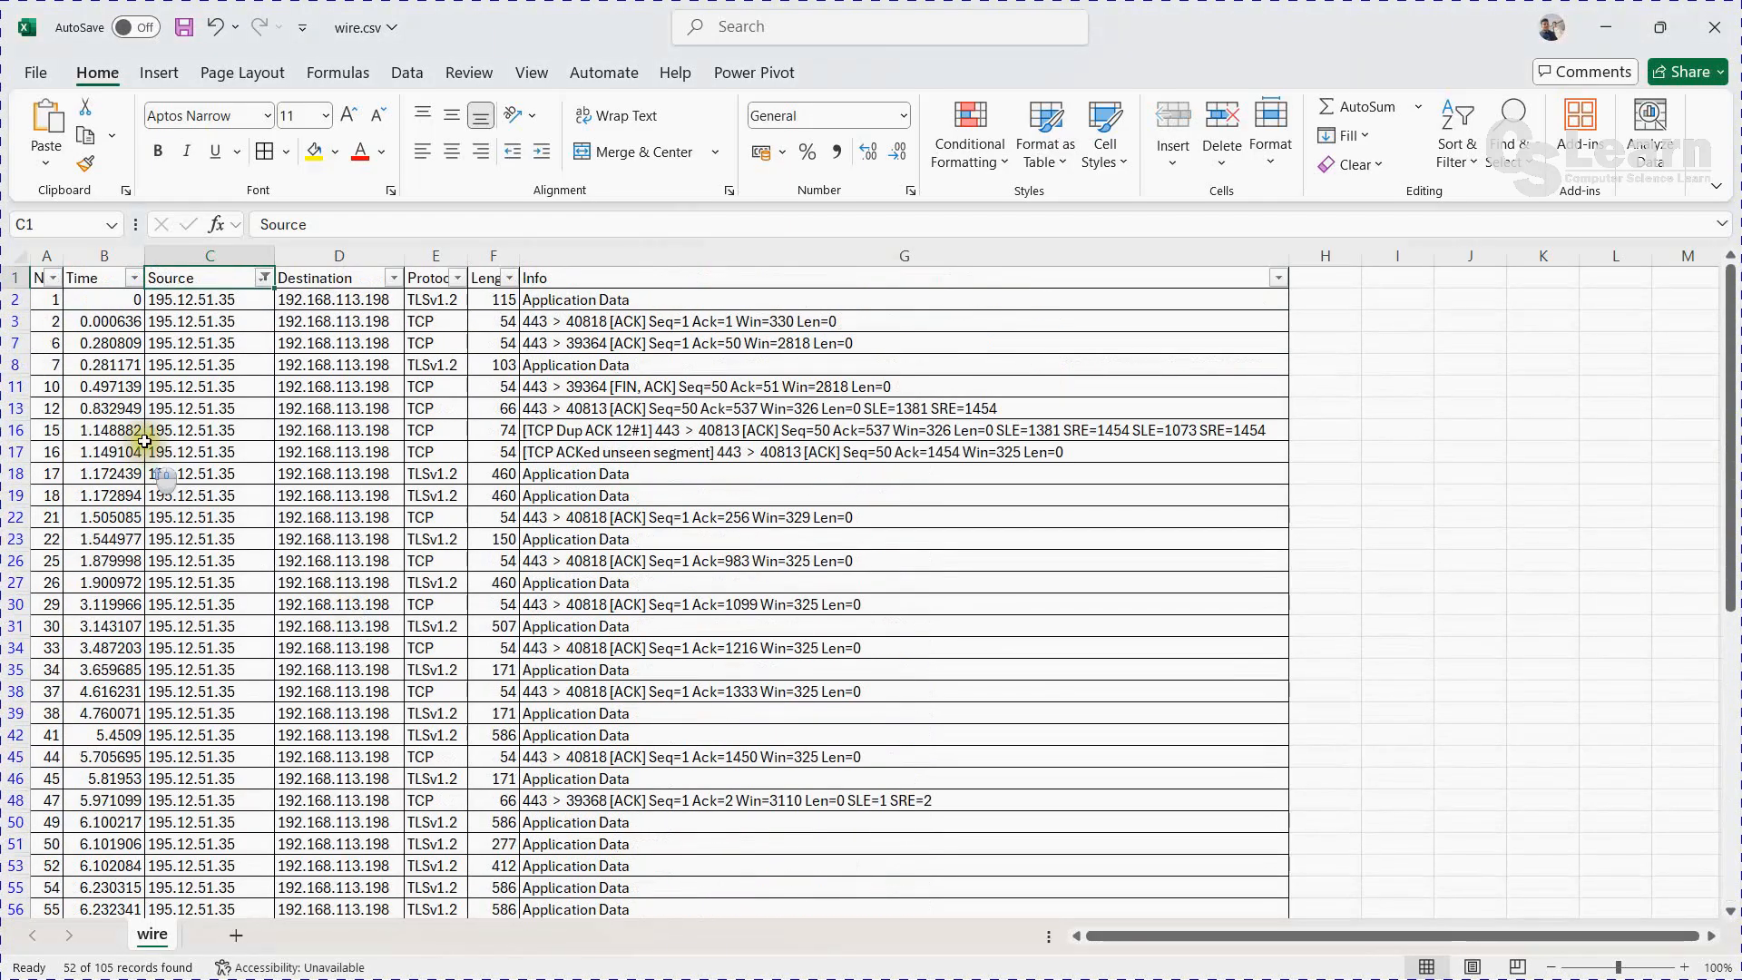
Reset the Source column filter to include all values.
click(263, 283)
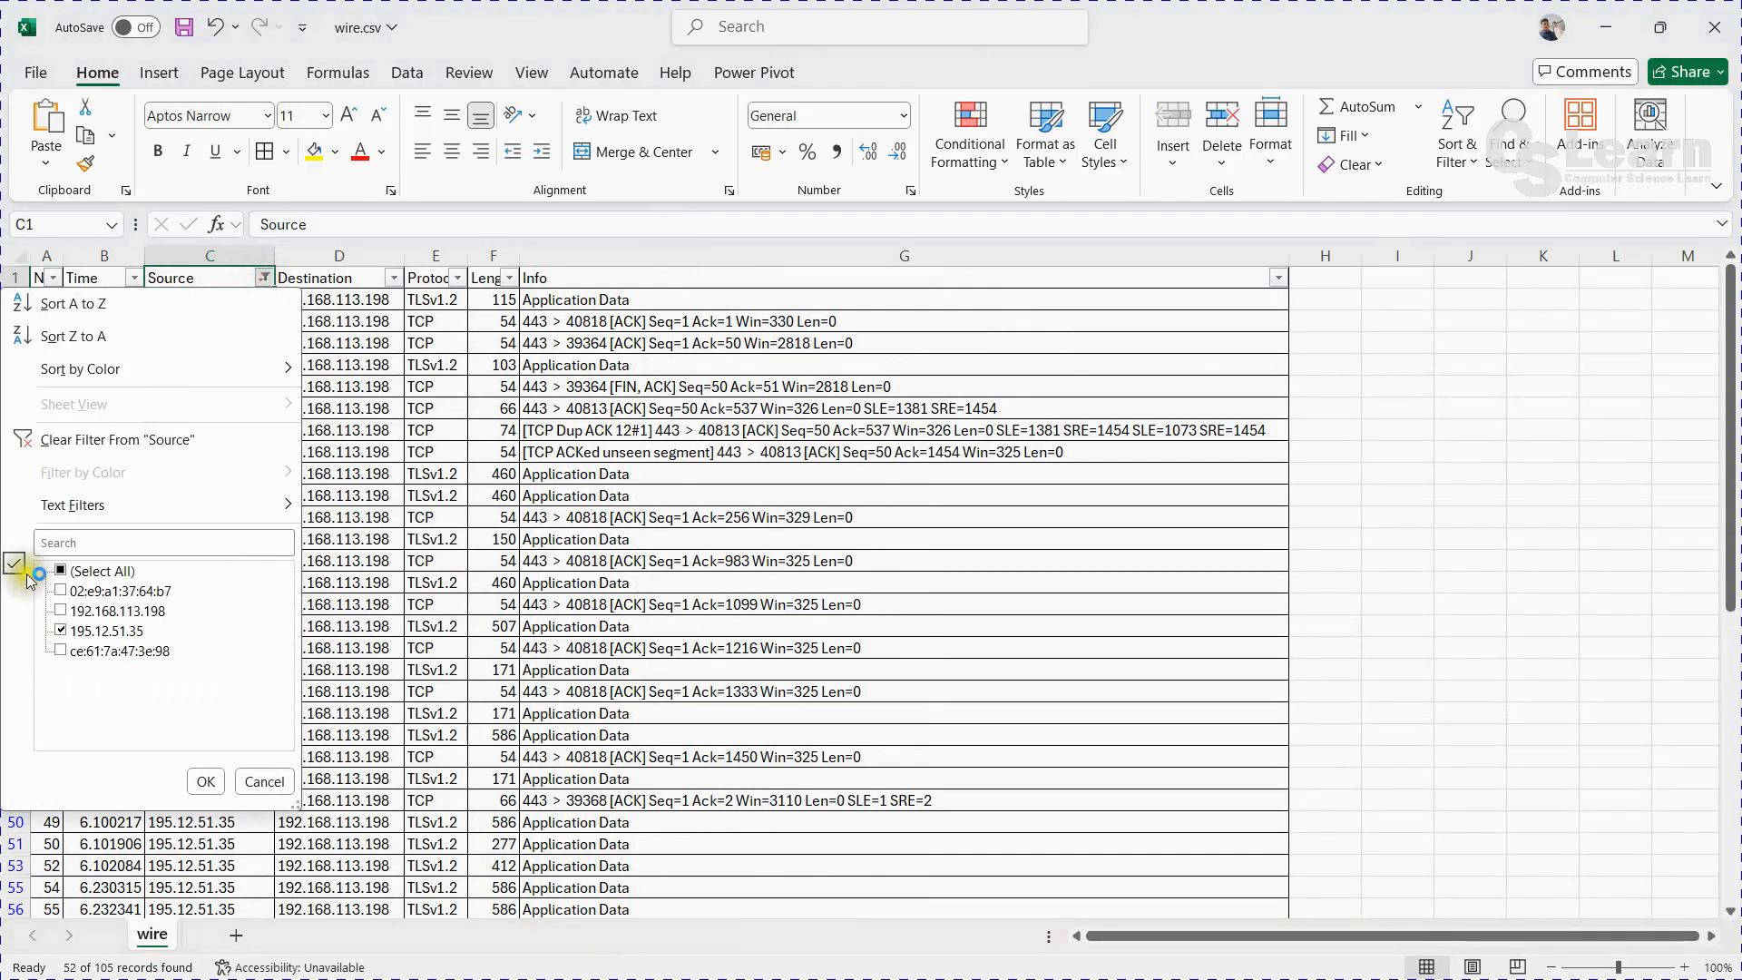
click(62, 572)
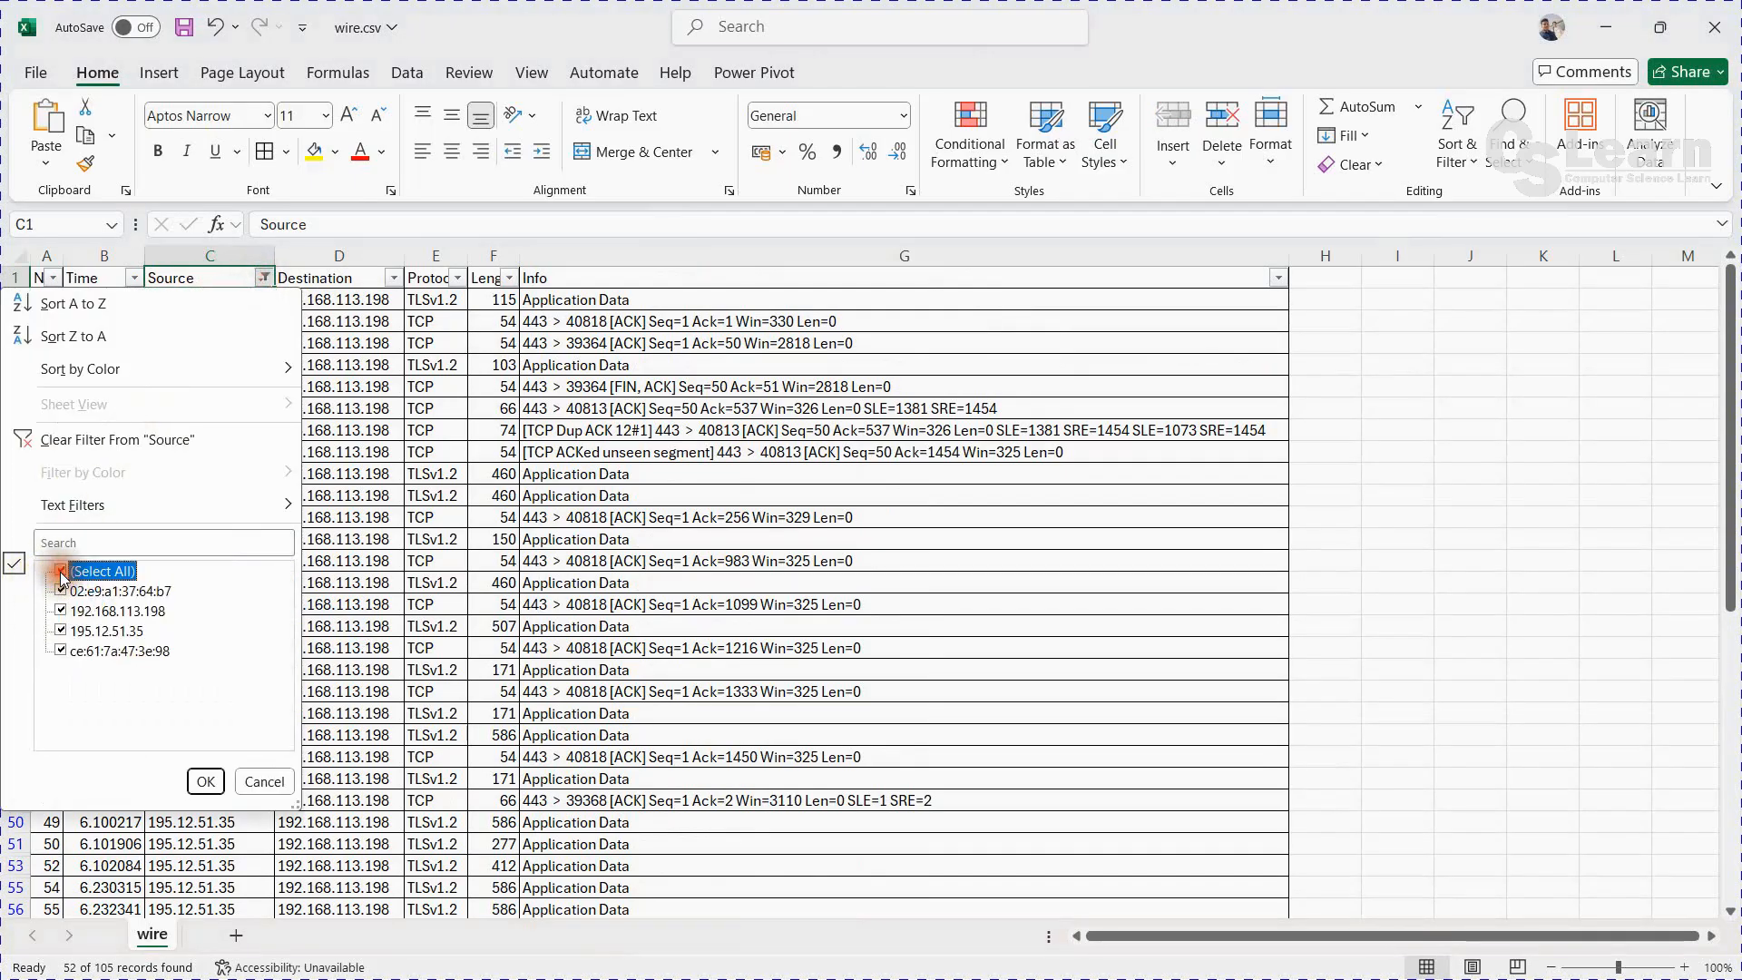
click(206, 780)
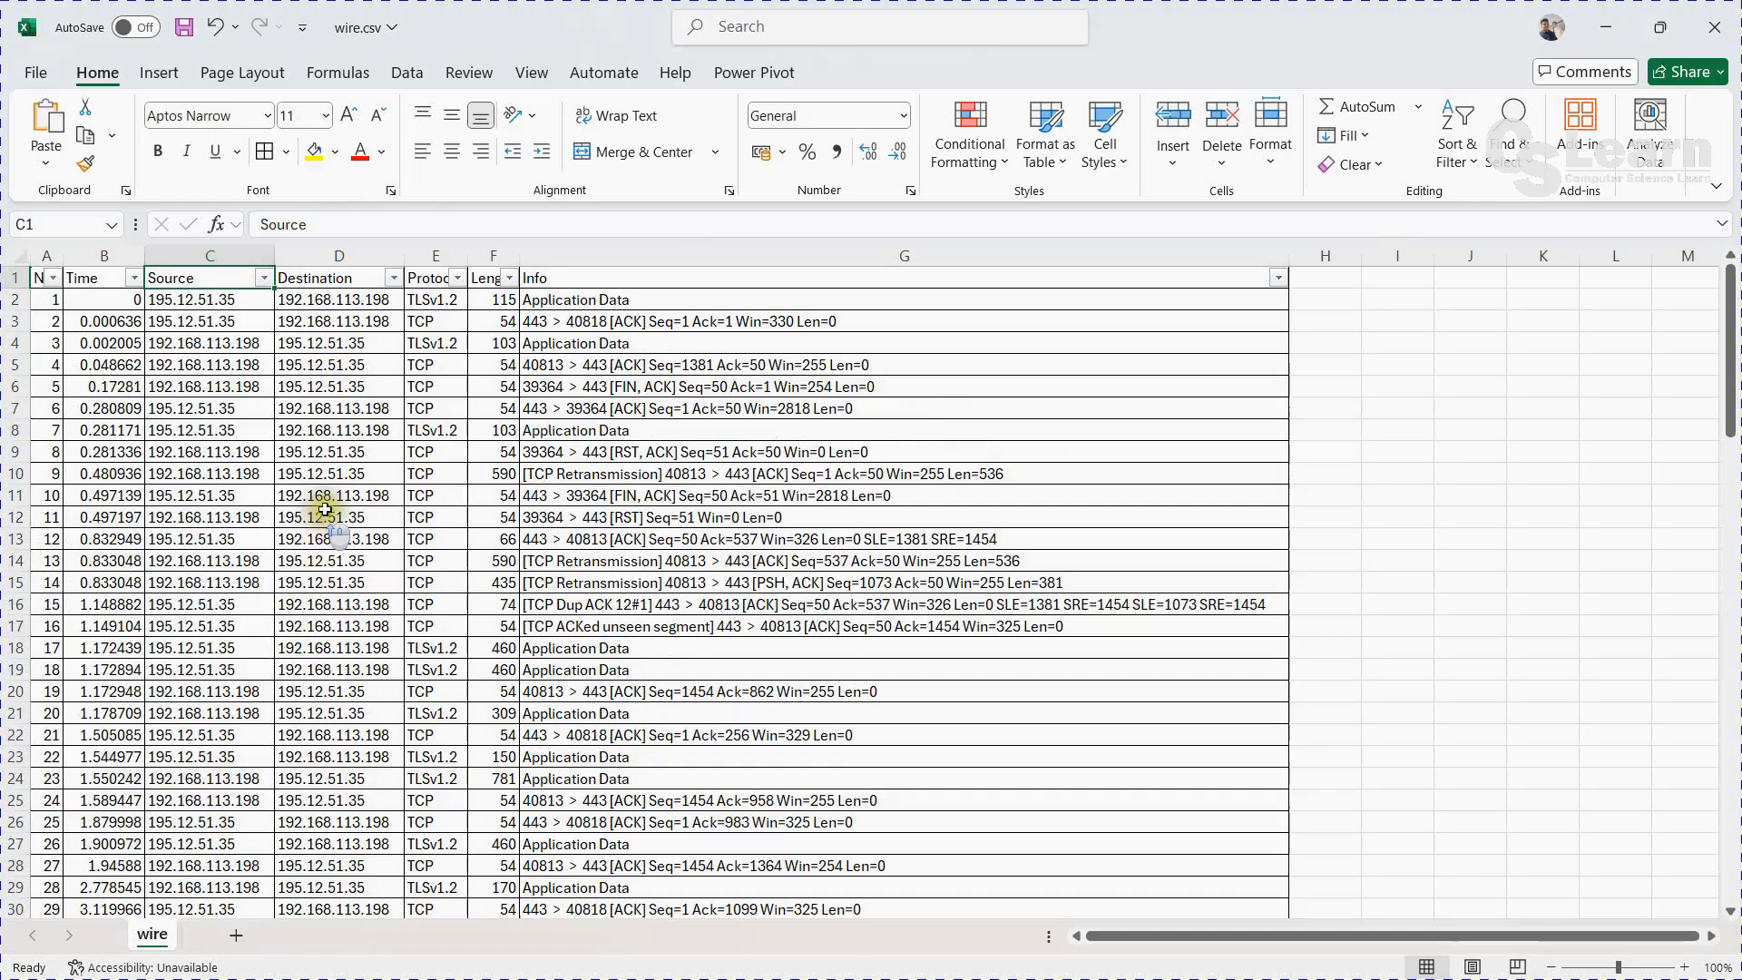
Filter the Protocol column to show only ARP and examine the Info and Destination entries of the matching rows.
click(456, 279)
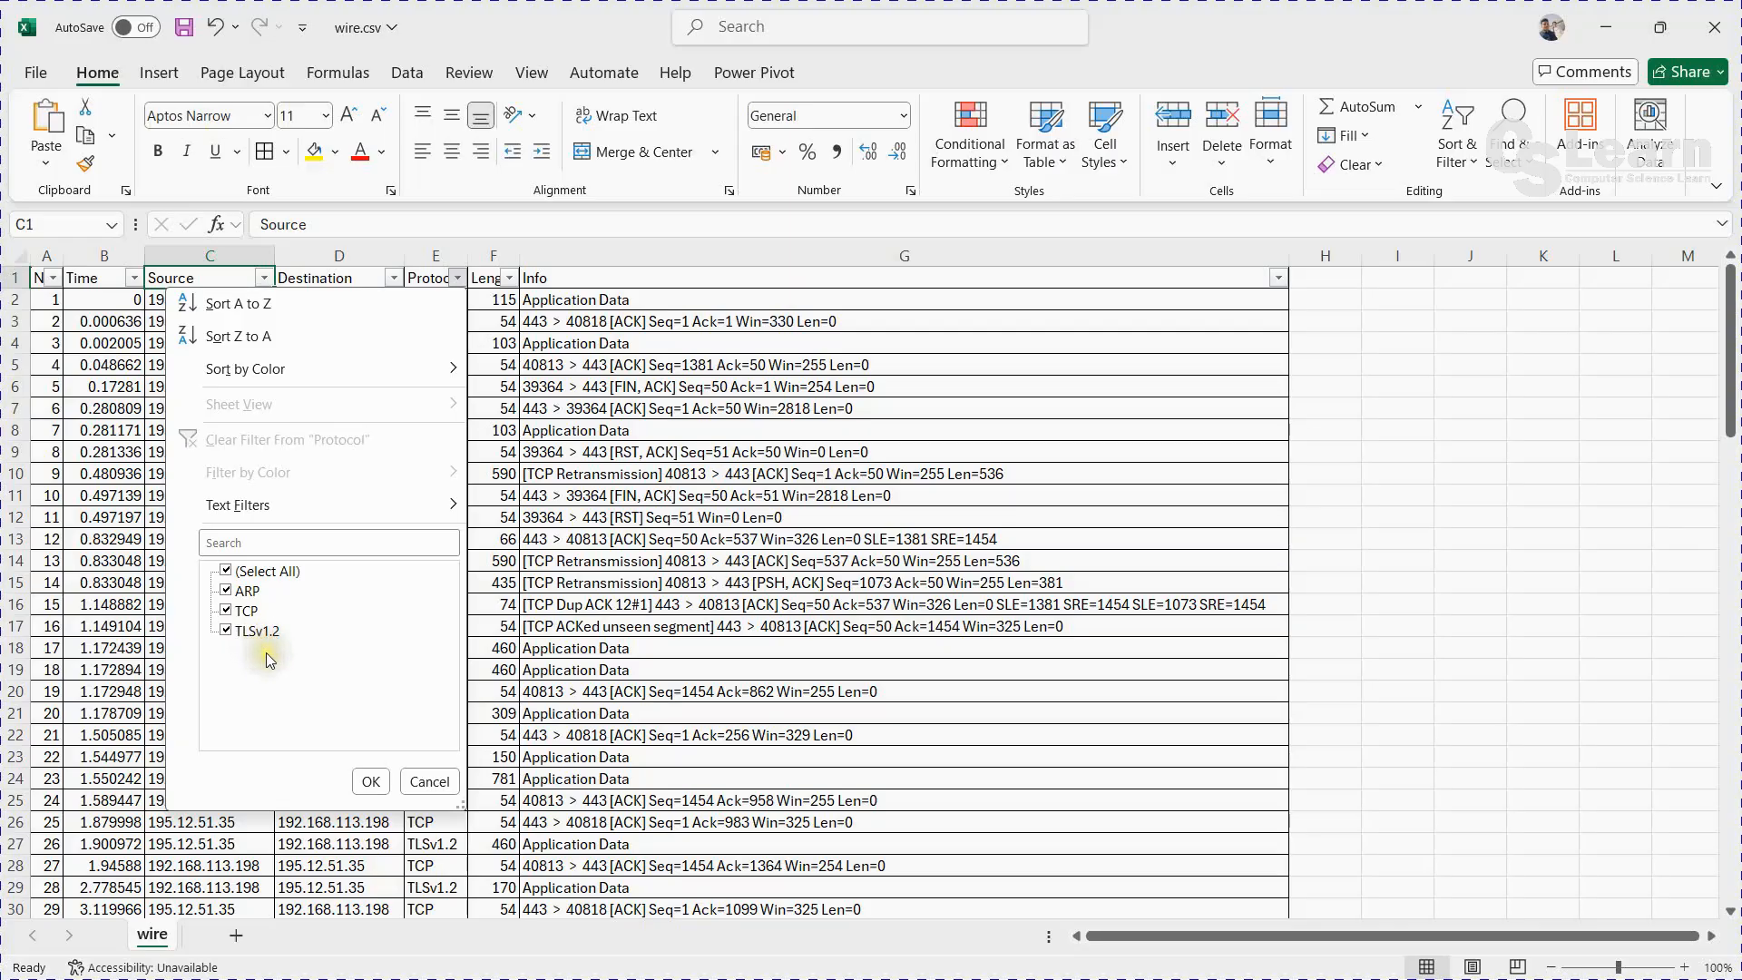
click(226, 570)
click(226, 590)
click(371, 781)
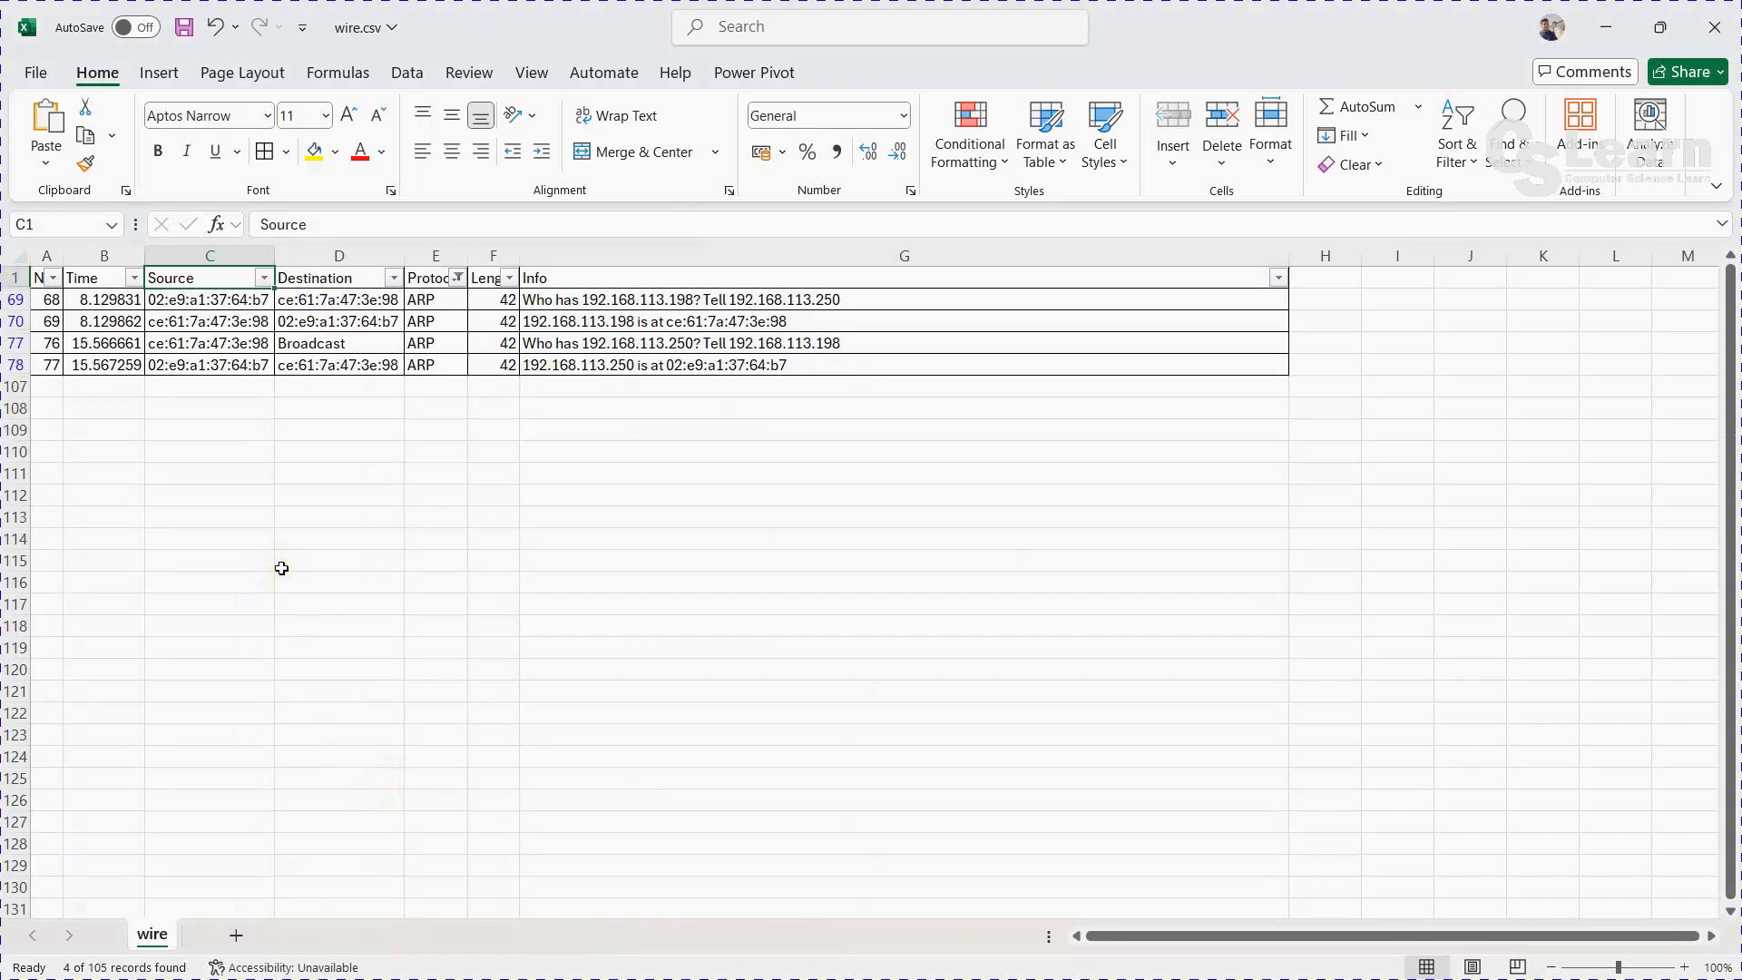
click(565, 301)
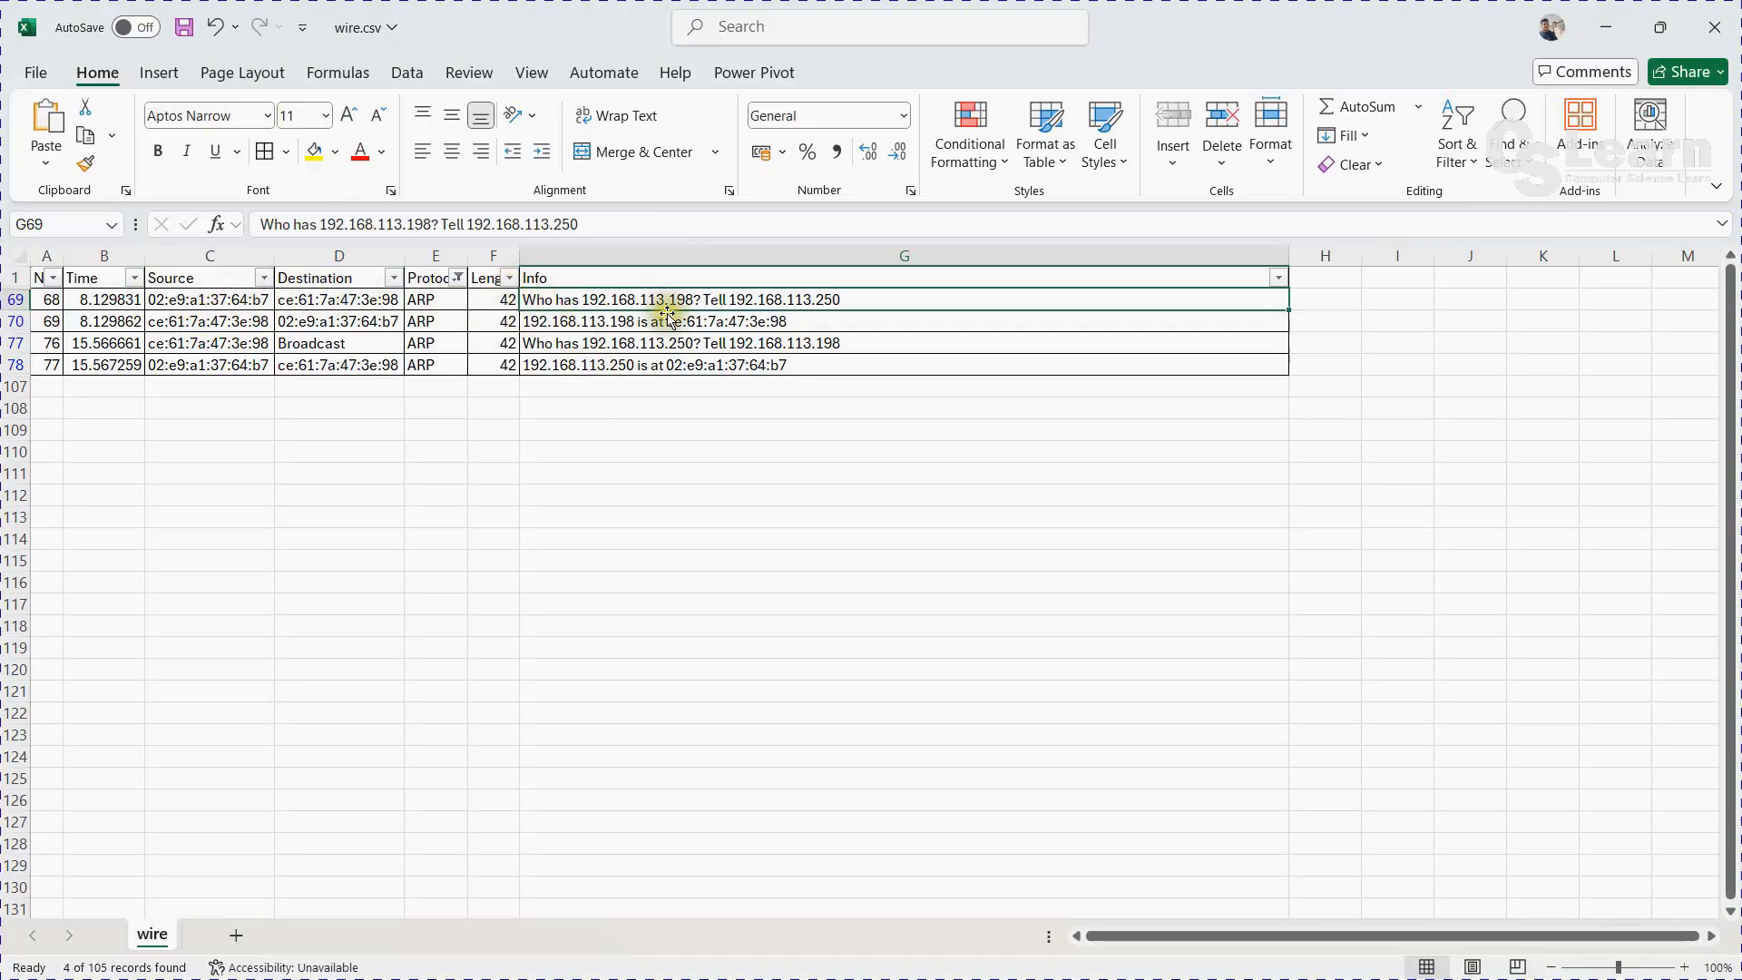
click(321, 345)
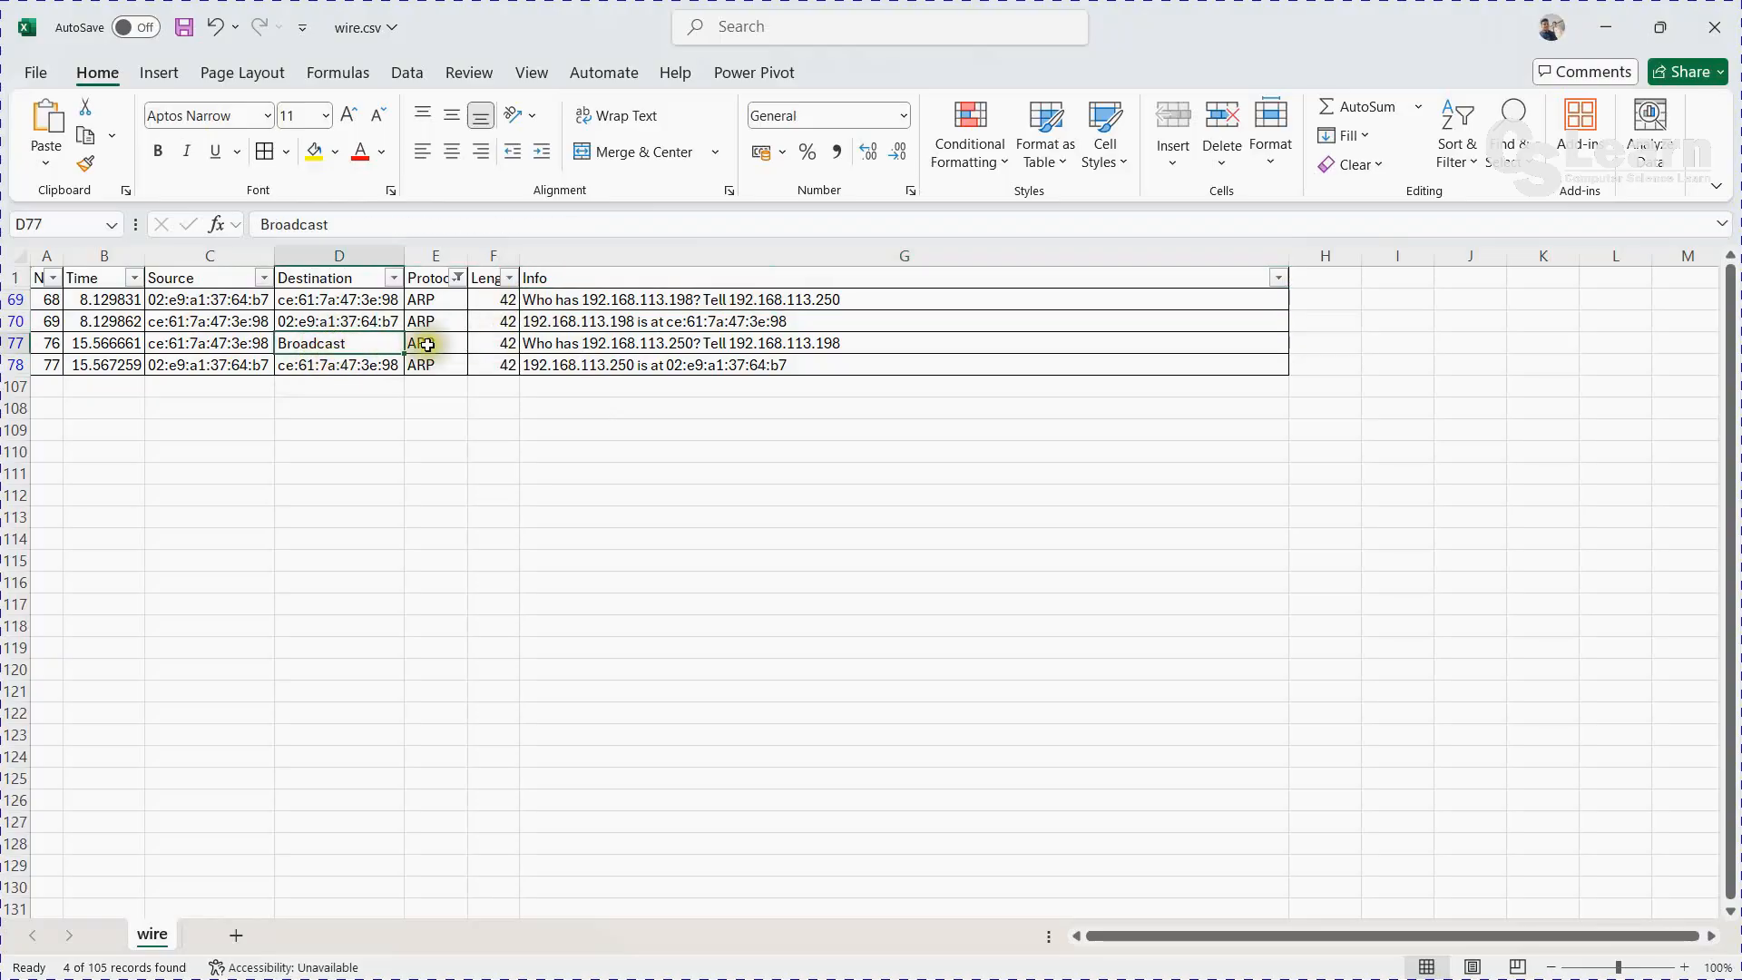
click(575, 300)
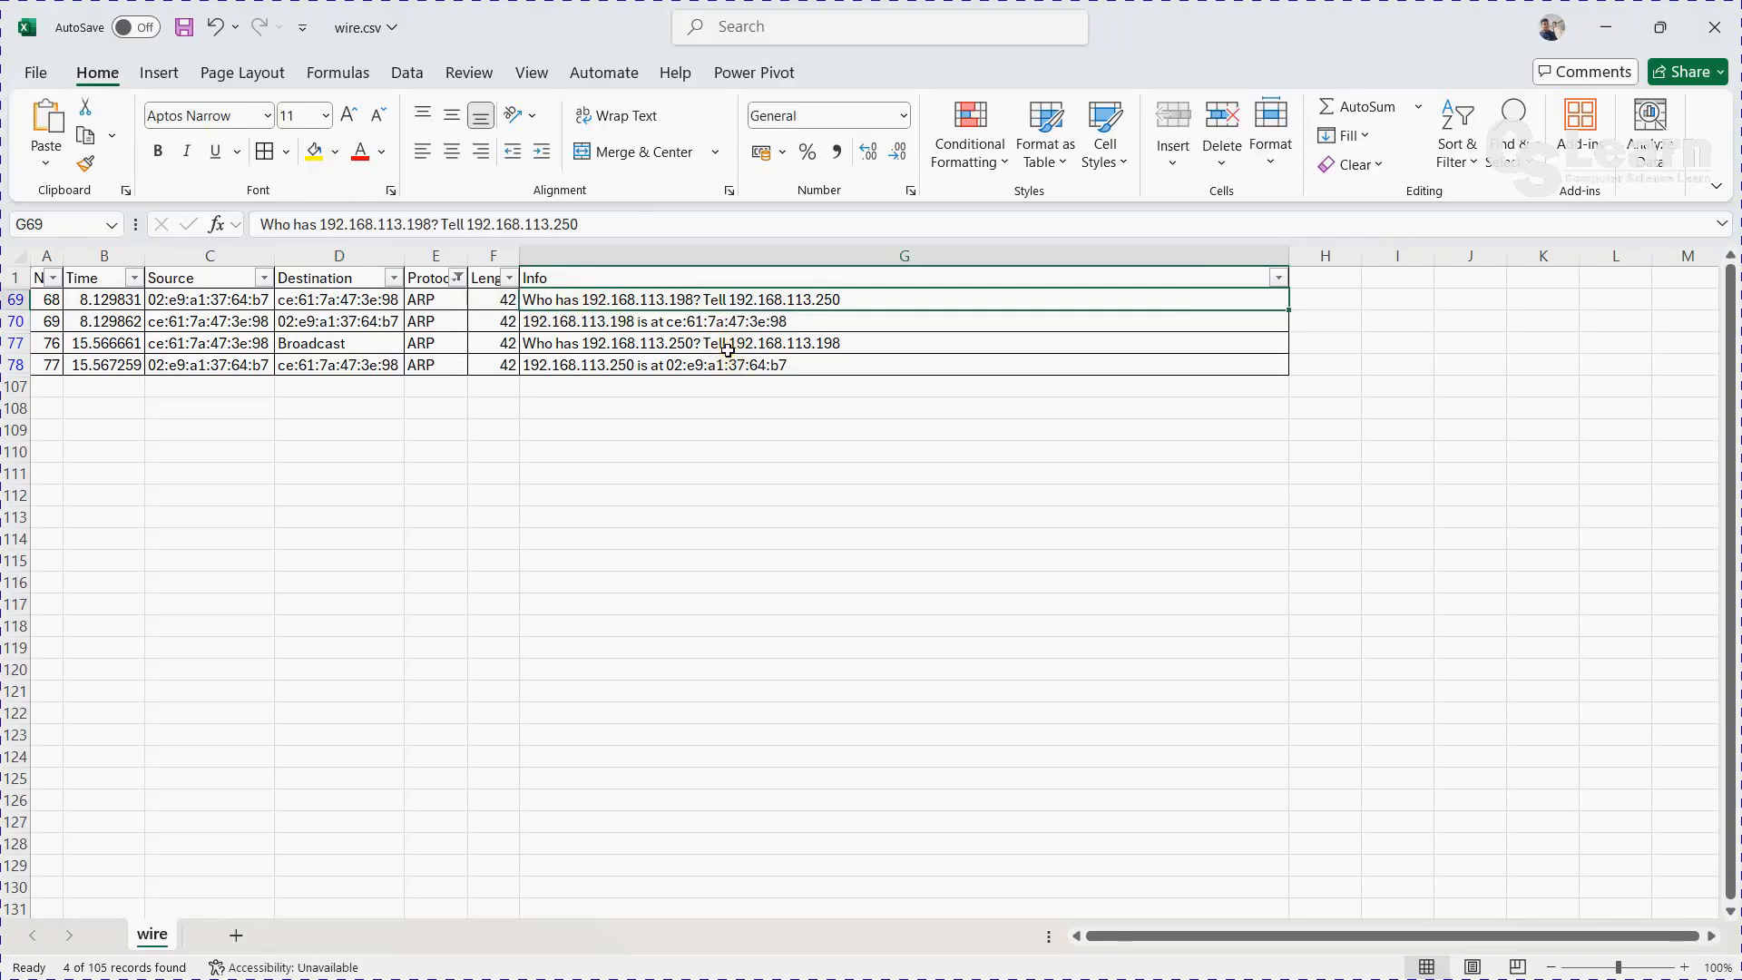
Change the Protocol column filter to show only TCP.
click(458, 277)
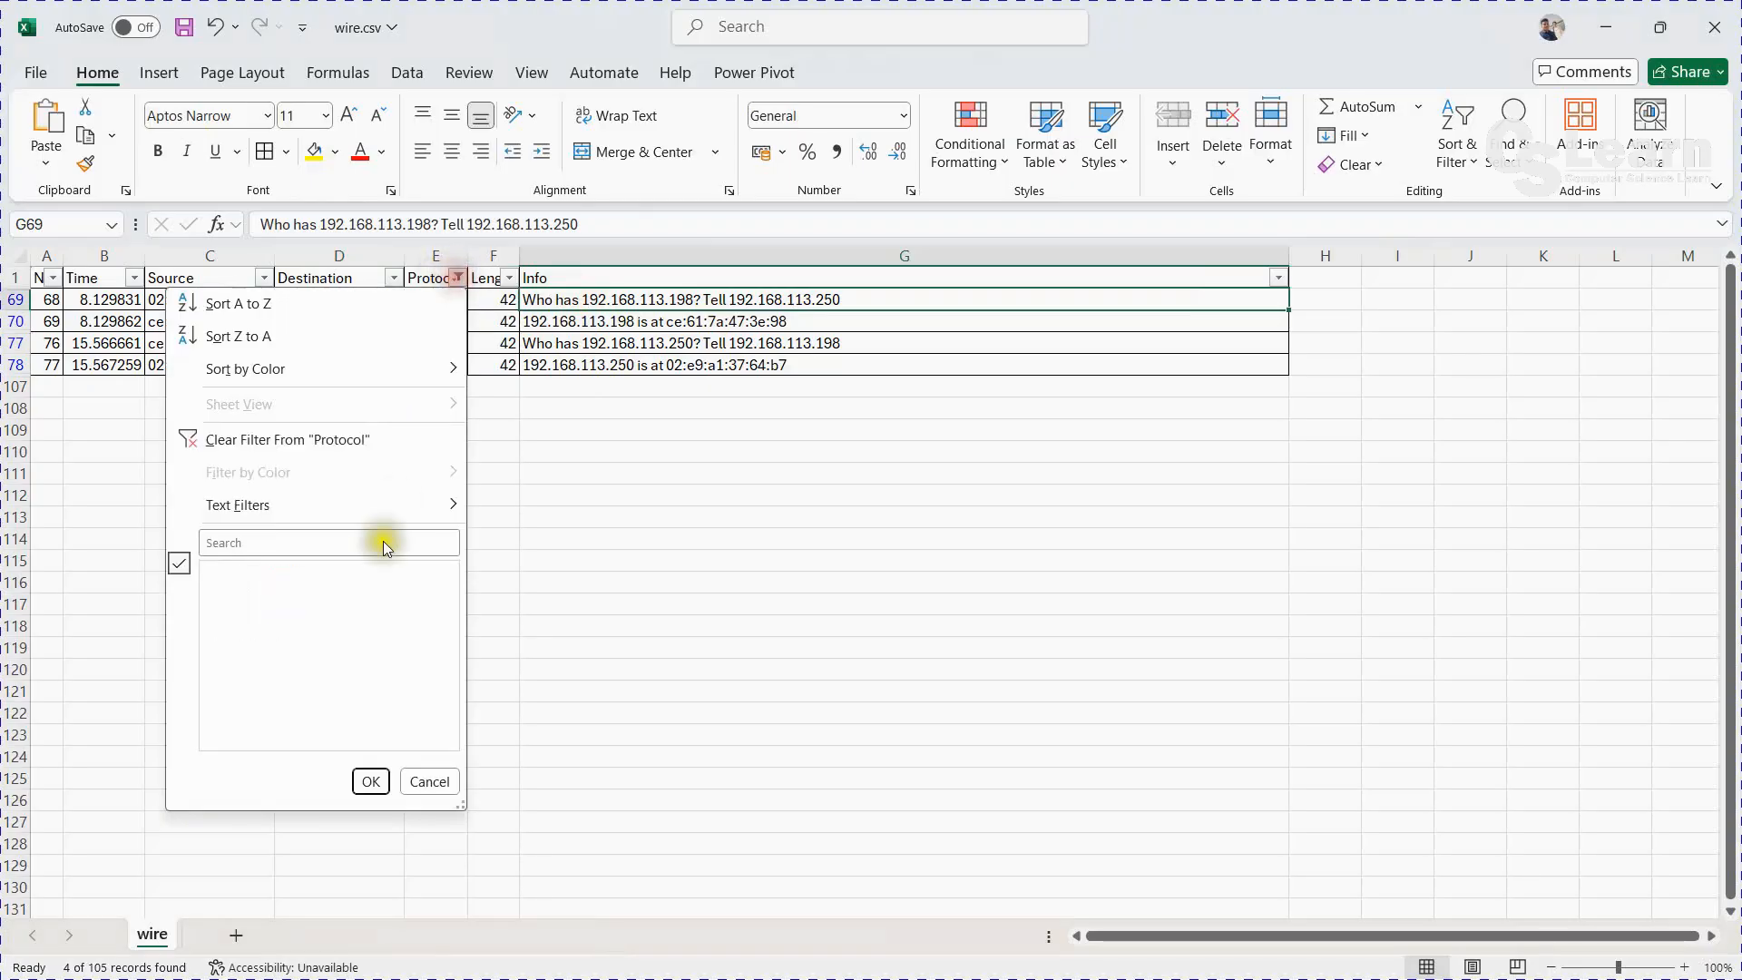
click(226, 569)
click(226, 571)
click(226, 610)
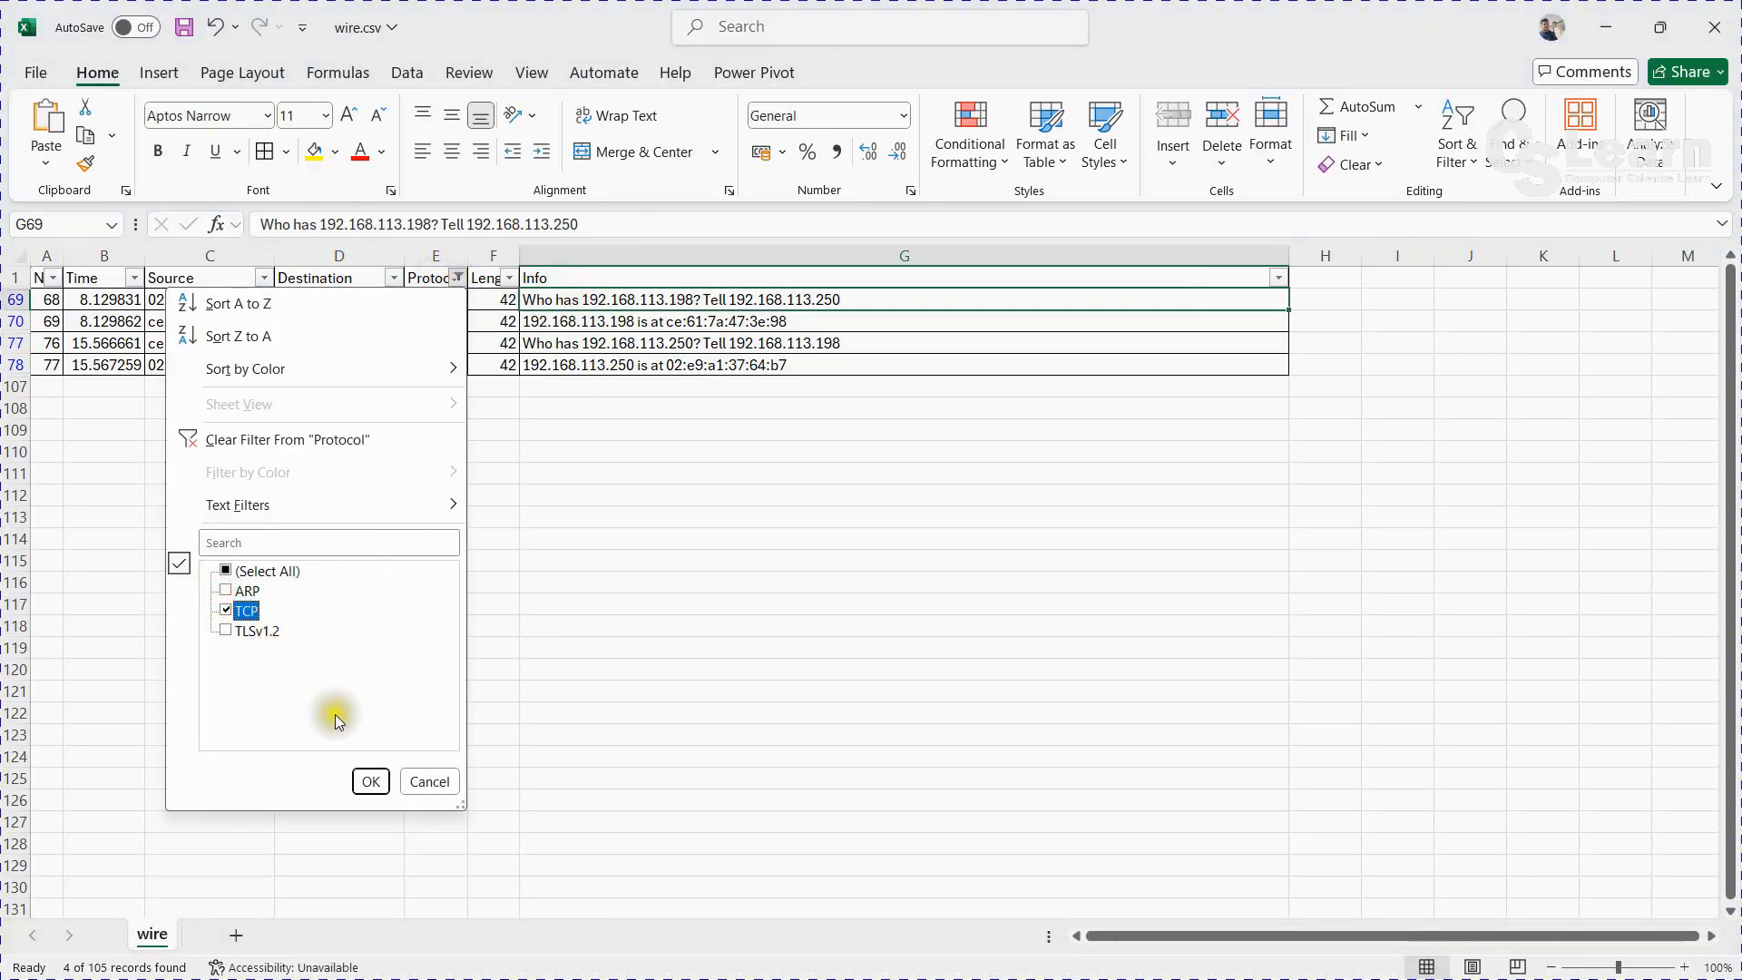
click(371, 781)
scroll(665, 512, up, 4)
Examine the Info entries of the TCP rows one by one, starting from the FIN, ACK packet in row 6.
click(637, 346)
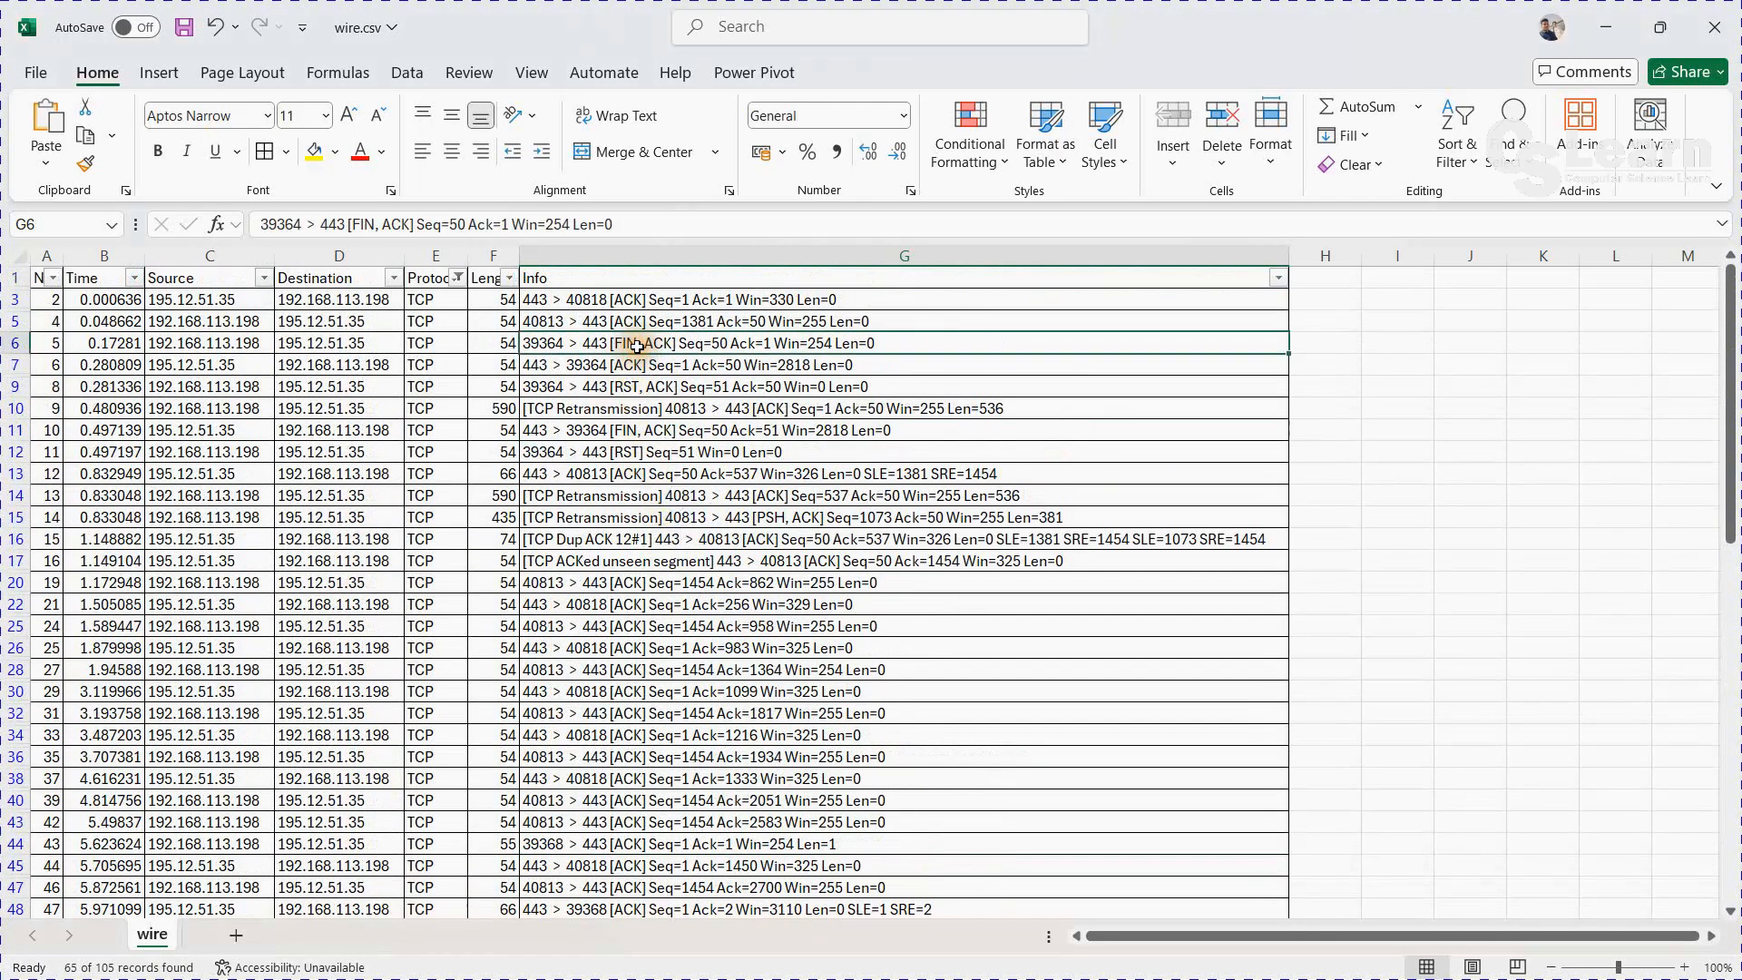
key(Down)
key(Down)
key(Down)
key(Down)
key(Down)
key(Down)
key(Down)
key(Down)
key(Down)
key(Down)
key(Down)
key(Down)
key(Down)
key(Down)
key(Down)
key(Down)
key(Down)
key(Down)
key(Down)
key(Down)
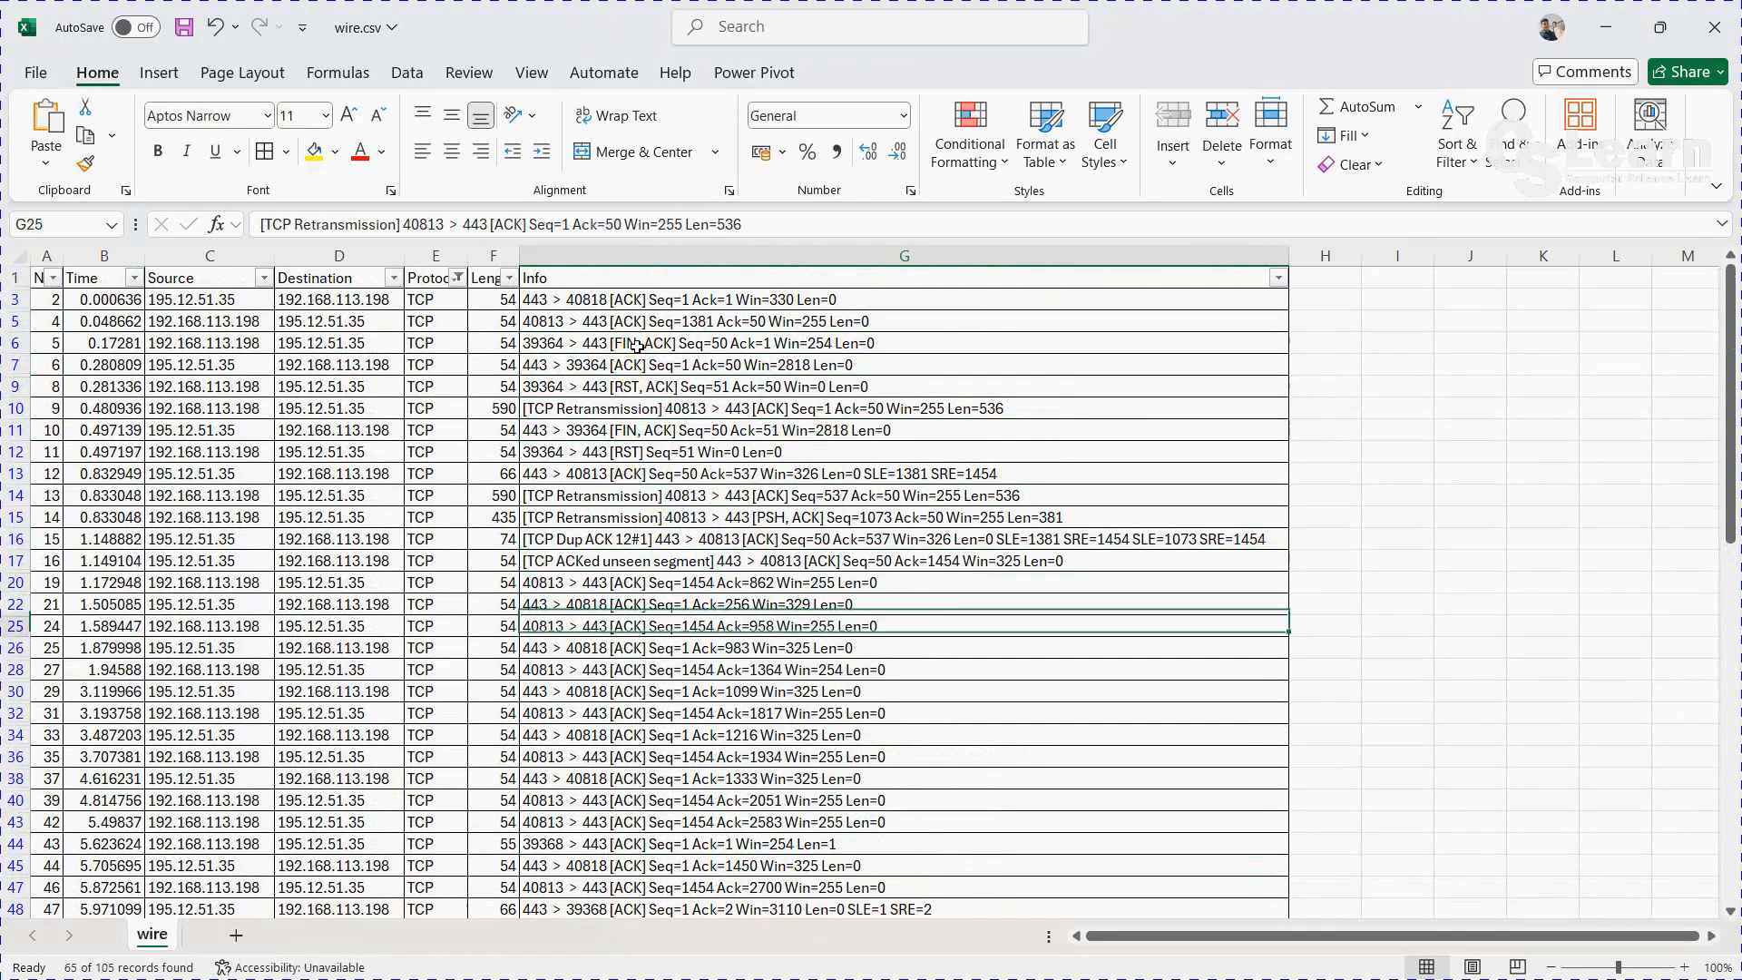
key(Down)
key(Down)
key(Down)
key(Down)
key(Down)
key(Down)
key(Down)
key(Down)
key(Down)
key(Down)
key(Down)
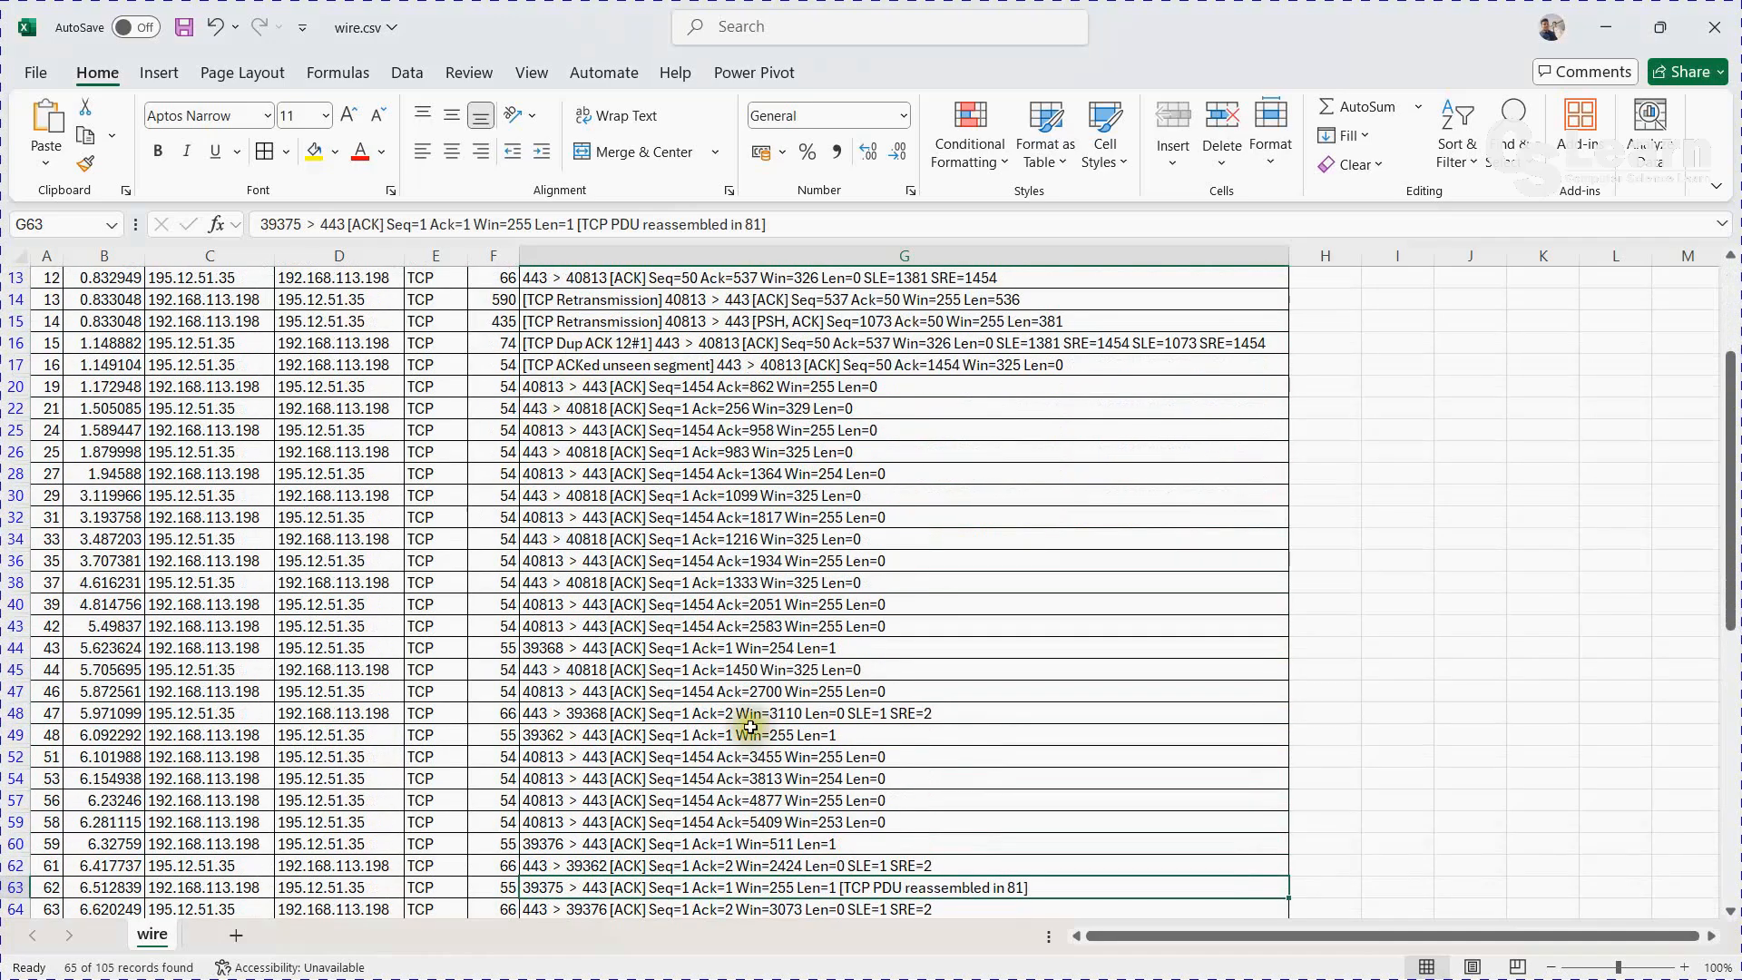
click(733, 654)
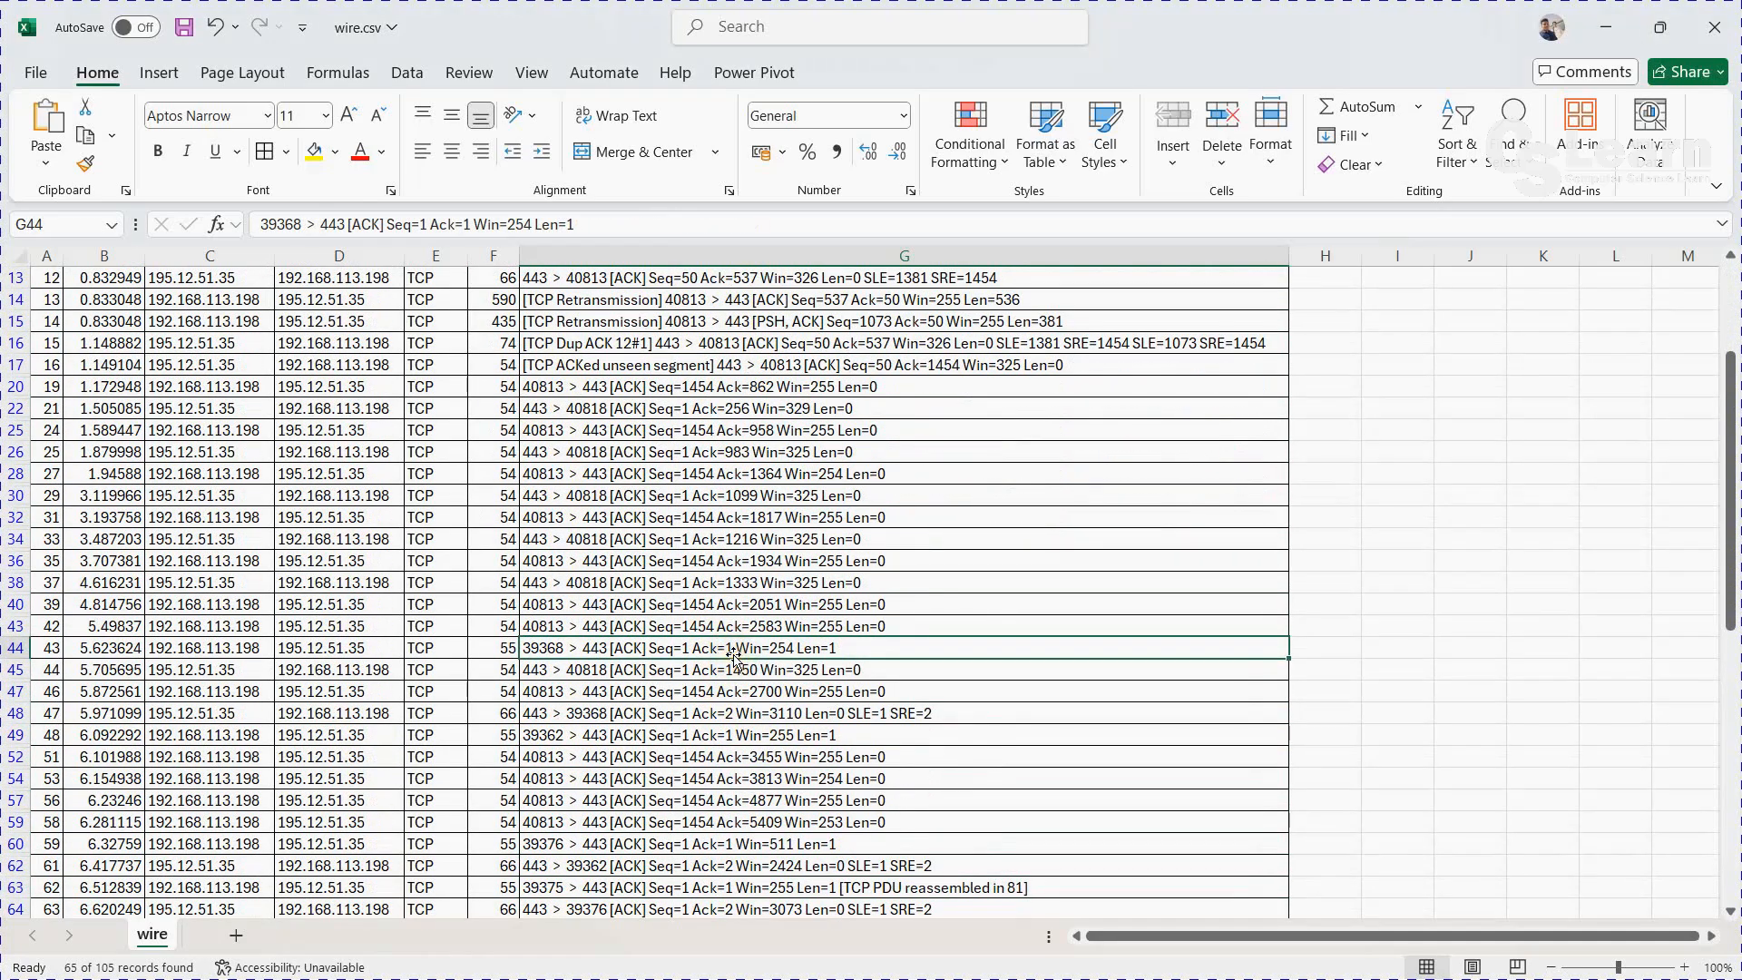
Review the TCP rows from the start of the table and select their Time values from B3 to B16.
scroll(637, 600, up, 3)
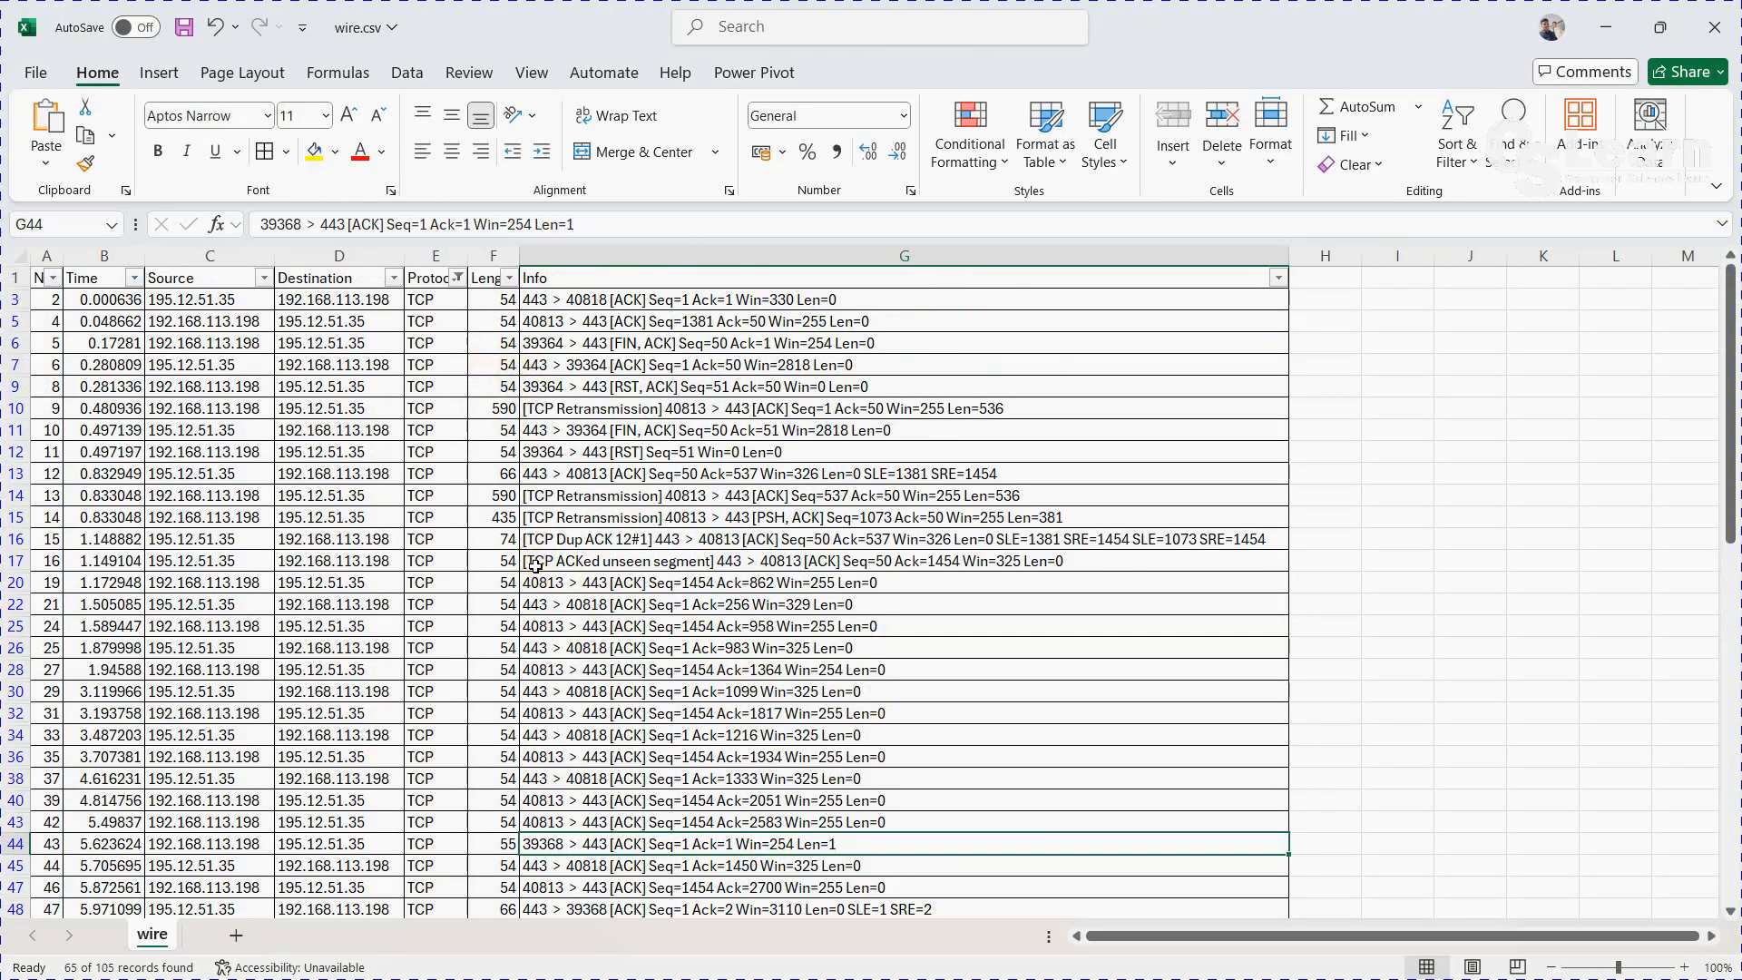
scroll(542, 578, down, 5)
scroll(543, 579, up, 5)
click(128, 301)
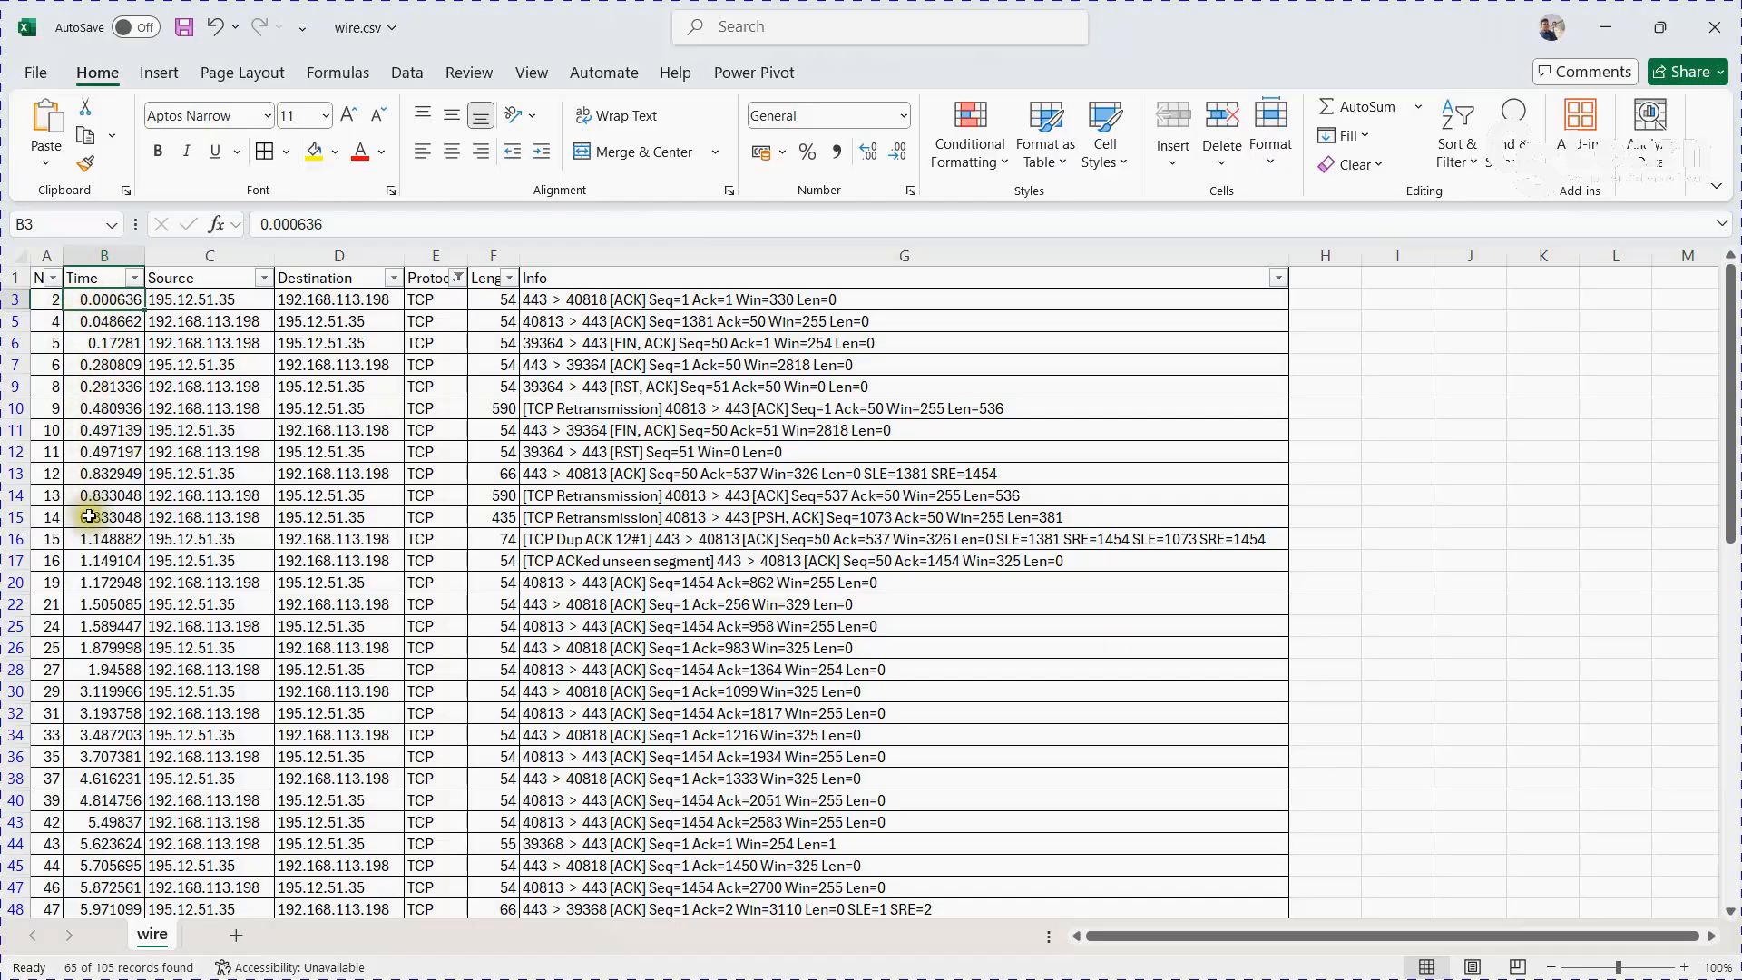
drag(99, 299, 111, 544)
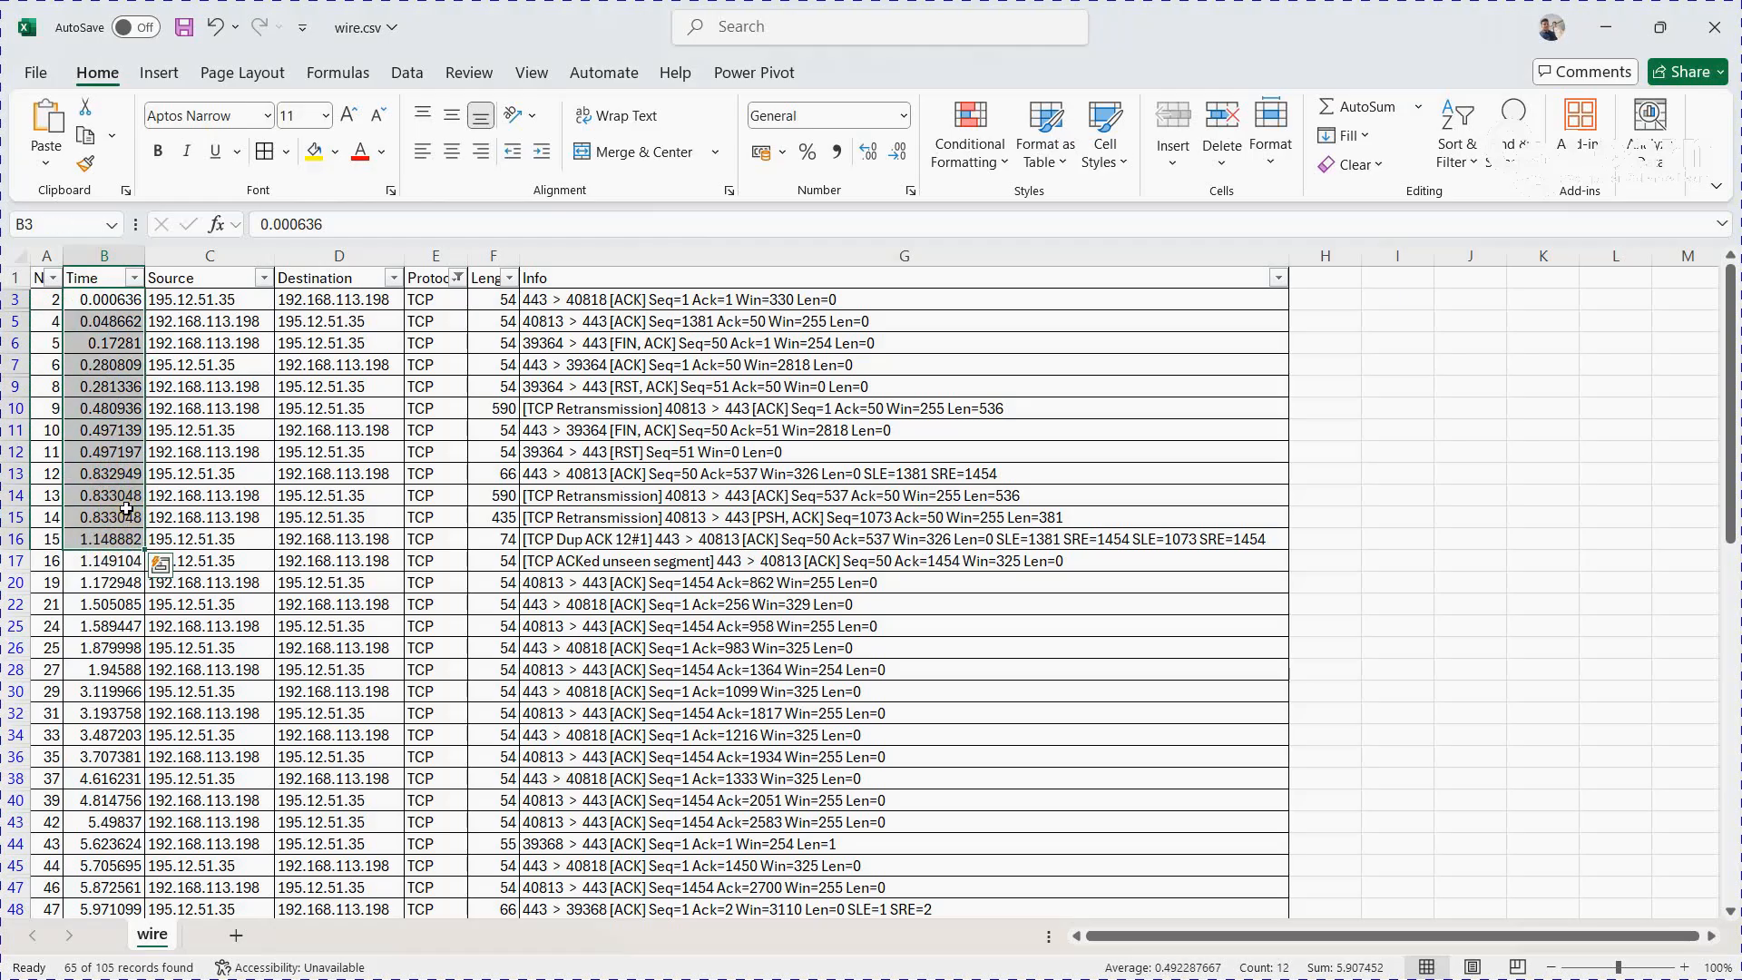